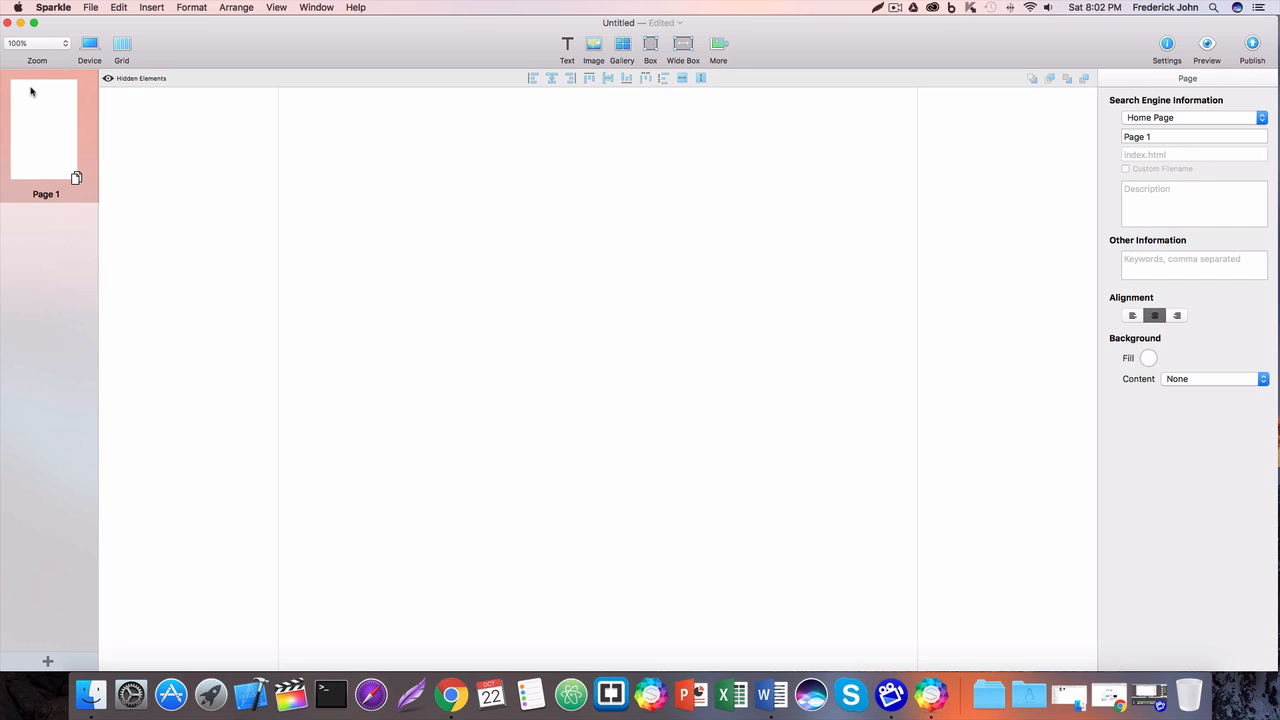
Look over the blank Page 1 canvas from its top down to the lower page boundary
click(48, 128)
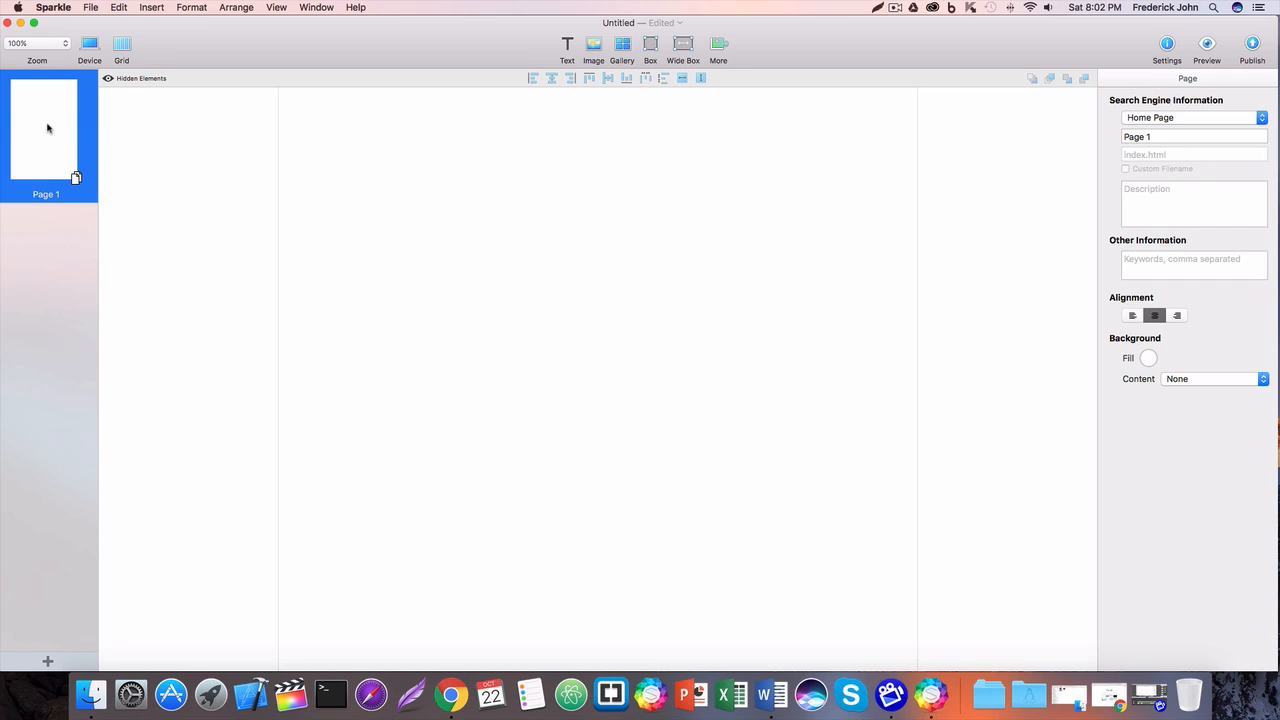
click(640, 385)
scroll(478, 315, down, 3)
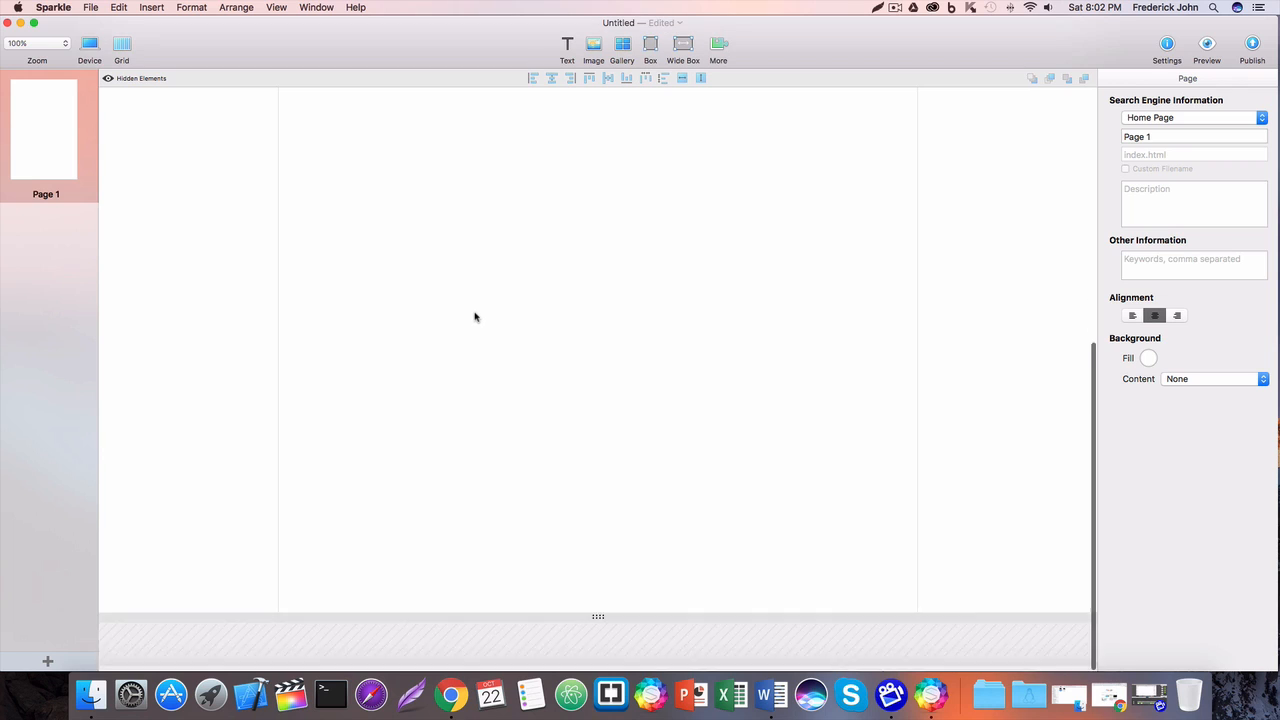
scroll(475, 317, up, 5)
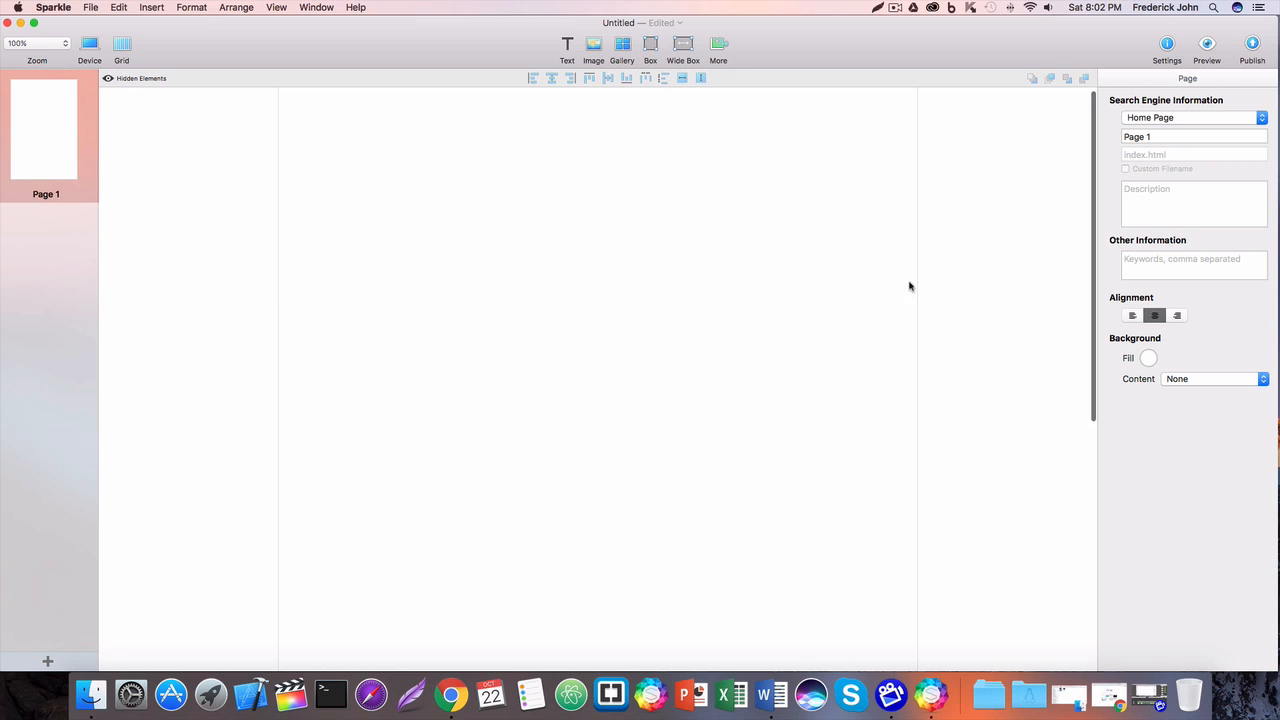
scroll(890, 367, down, 5)
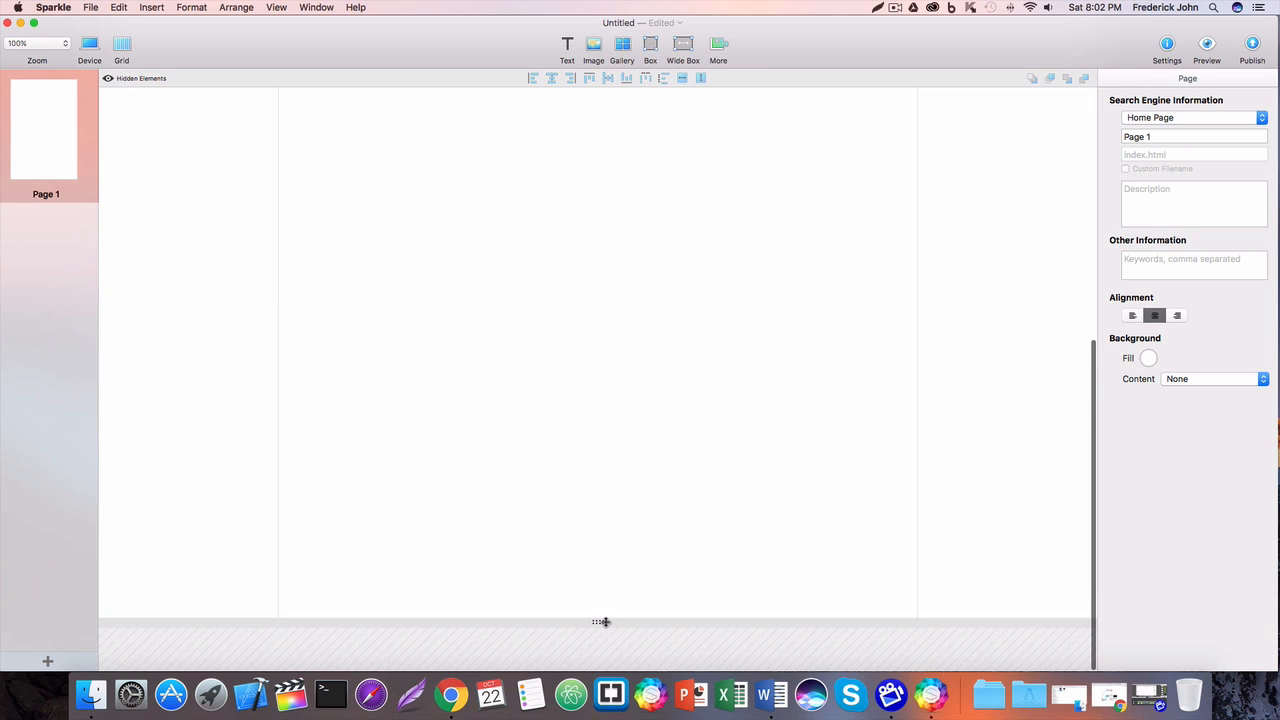
mouse_move(600, 621)
mouse_down()
mouse_move(606, 436)
mouse_move(597, 621)
mouse_up()
click(45, 395)
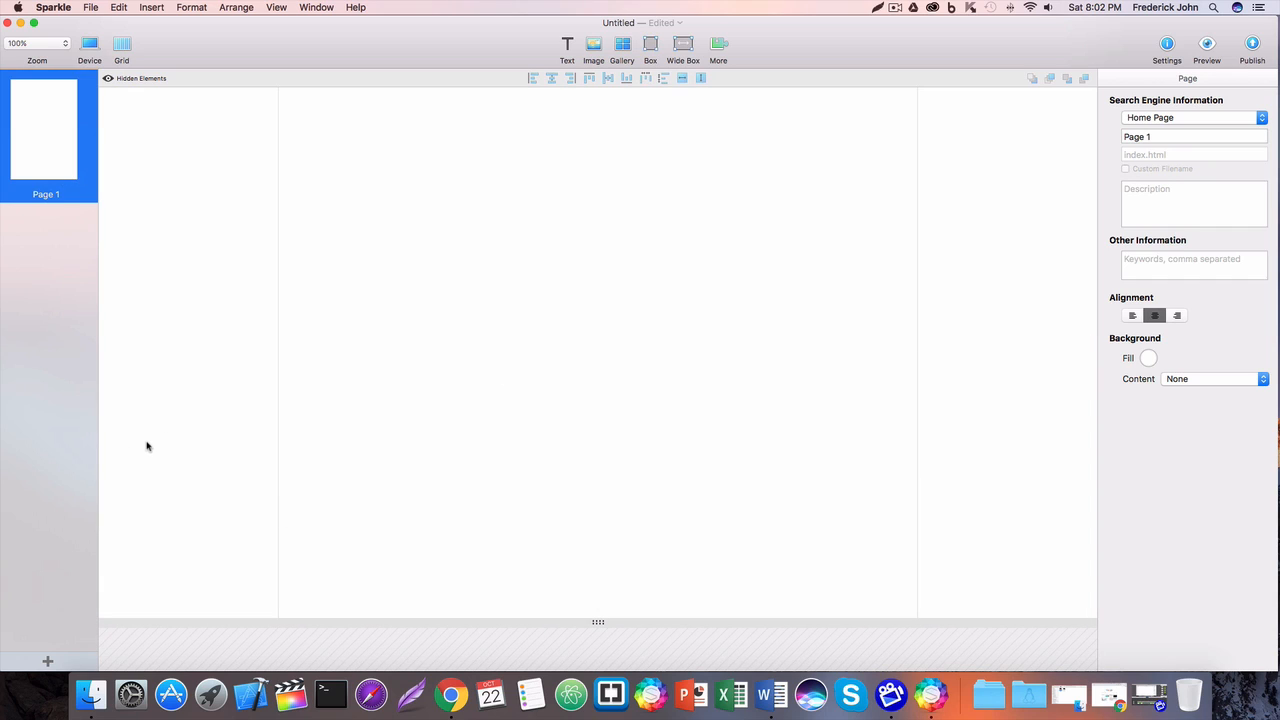
Add a second page at Top Level and switch between it and Page 1
click(47, 661)
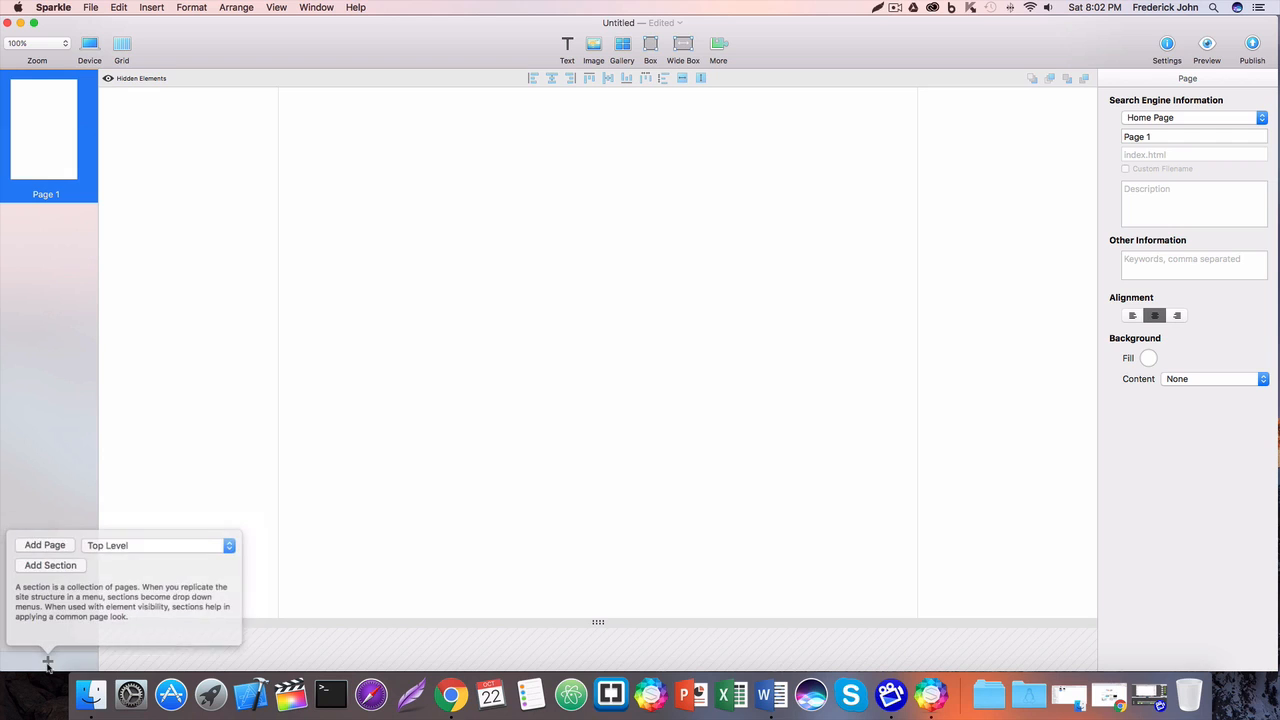
click(57, 552)
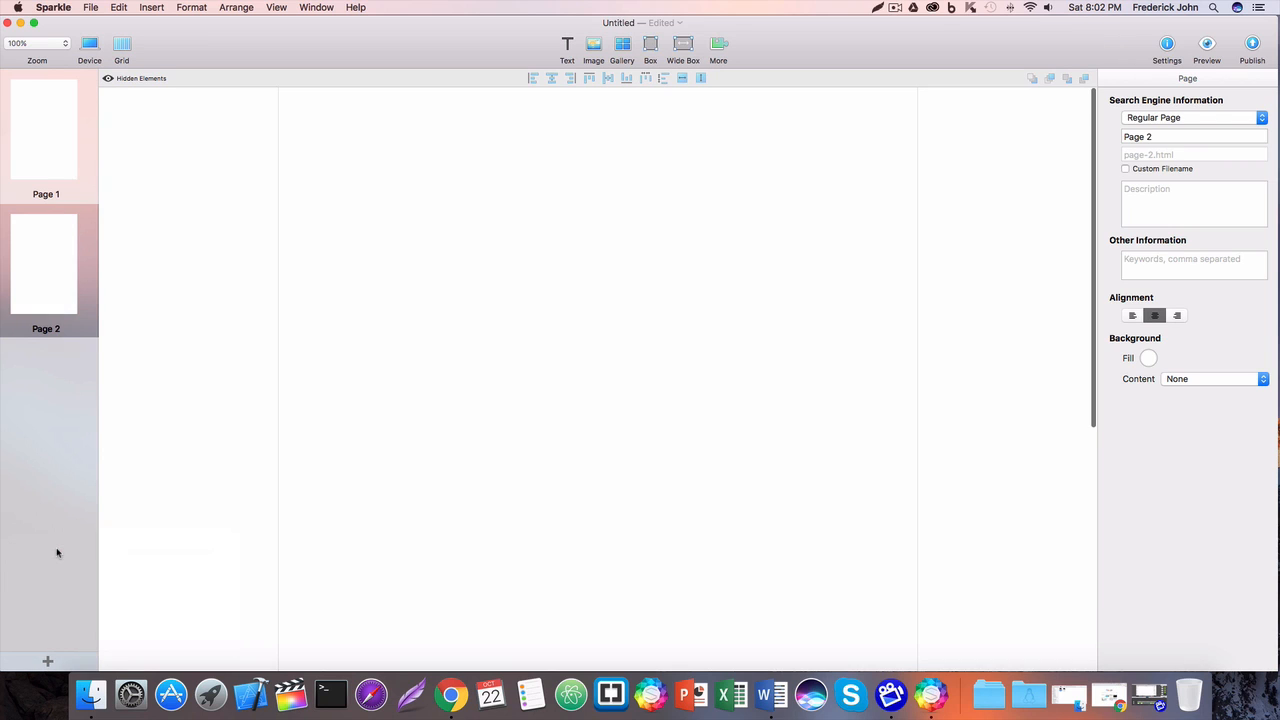
click(55, 268)
click(37, 143)
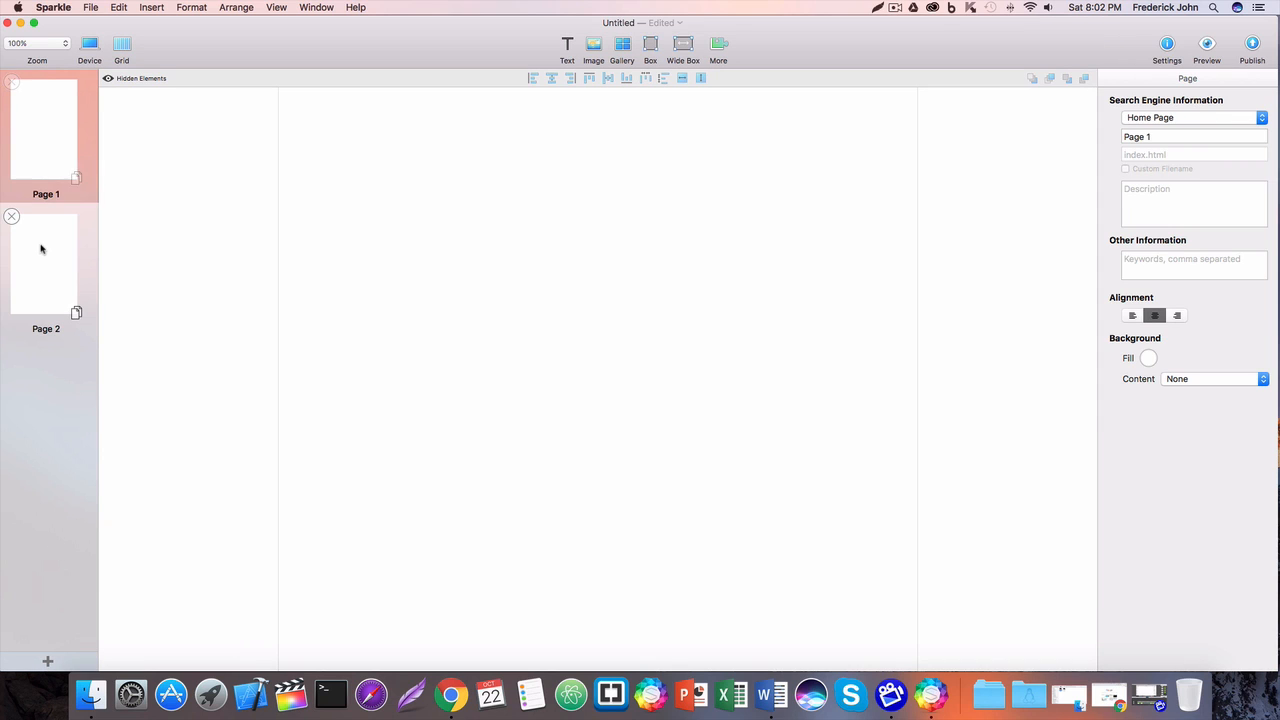
click(41, 249)
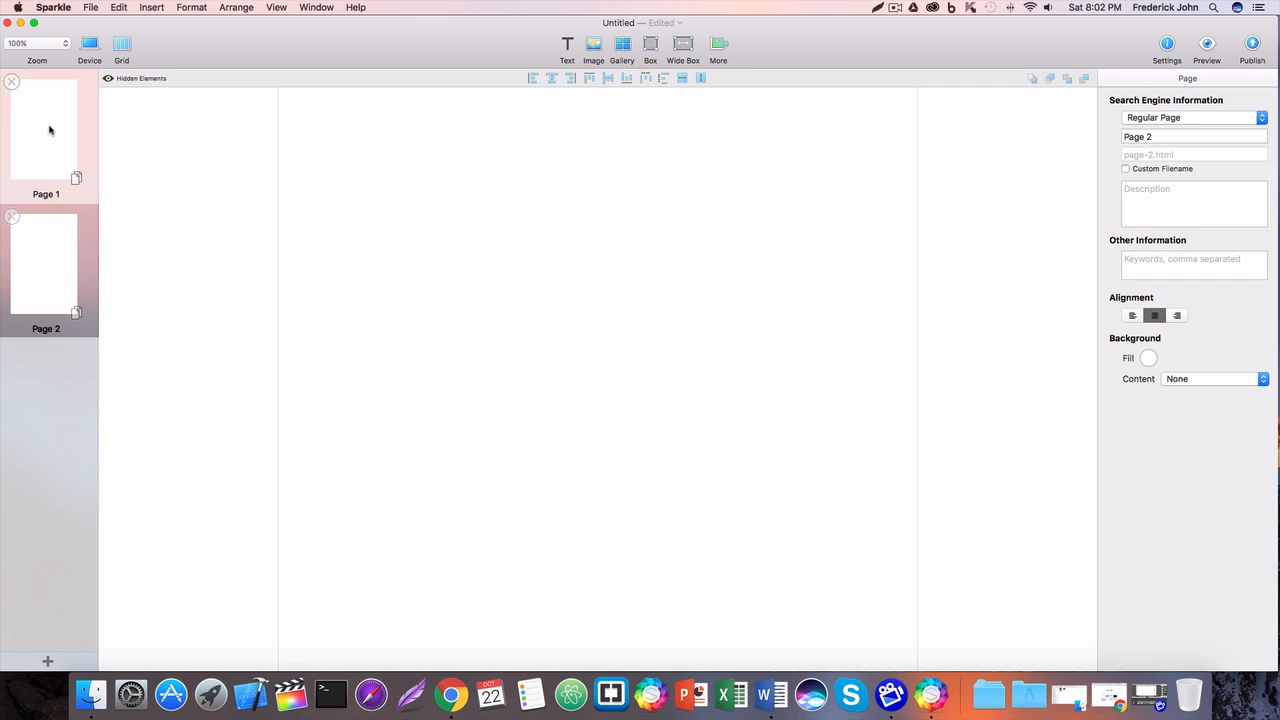
click(49, 130)
click(47, 252)
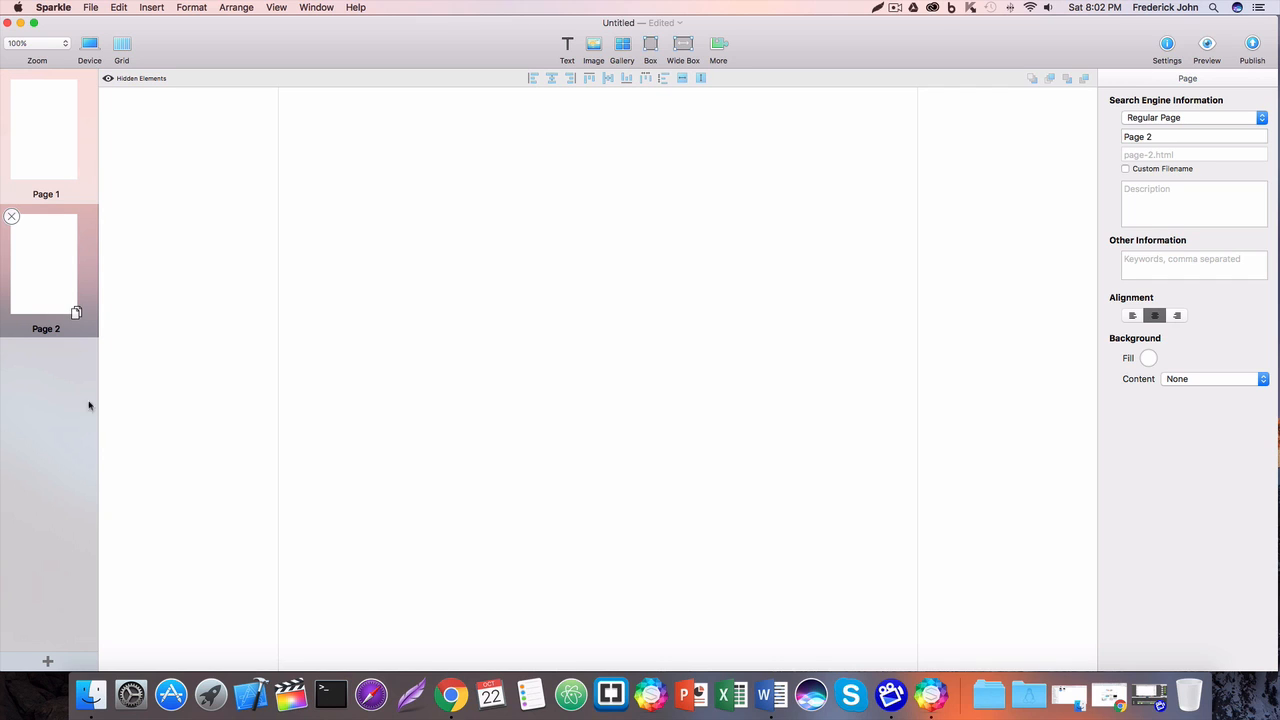
Add a third and a fourth page at Top Level
click(48, 664)
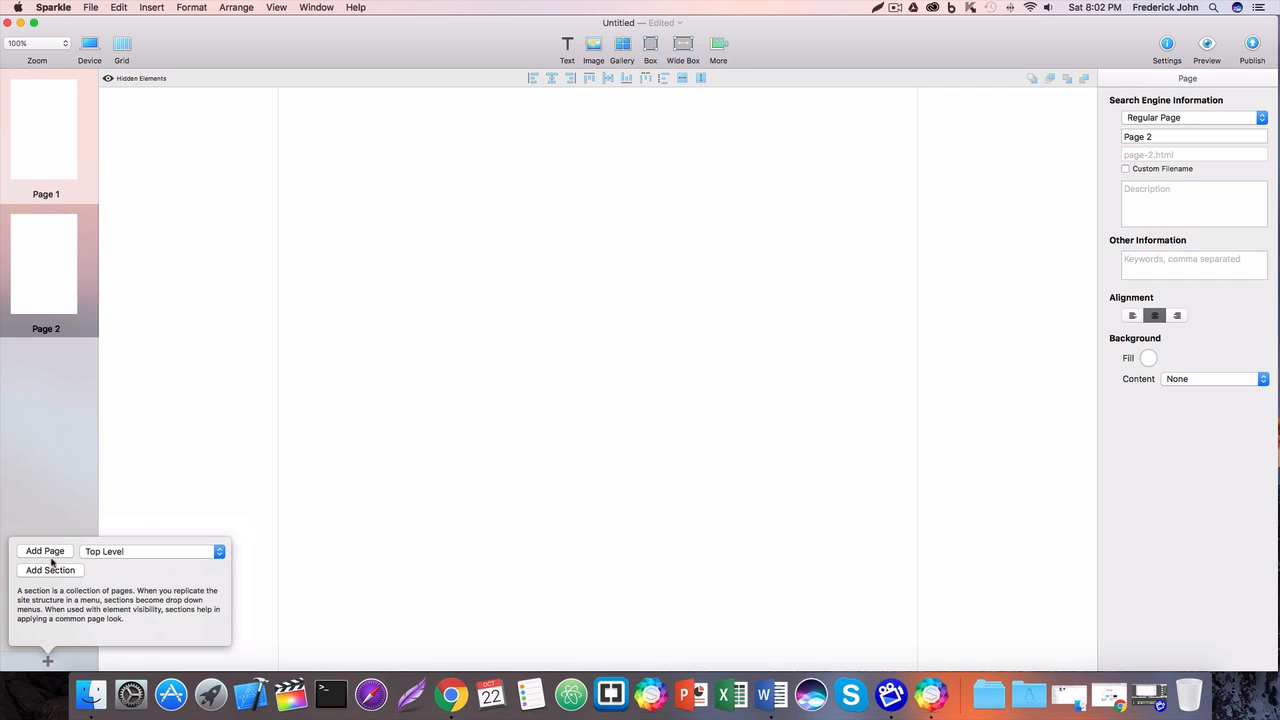
click(54, 551)
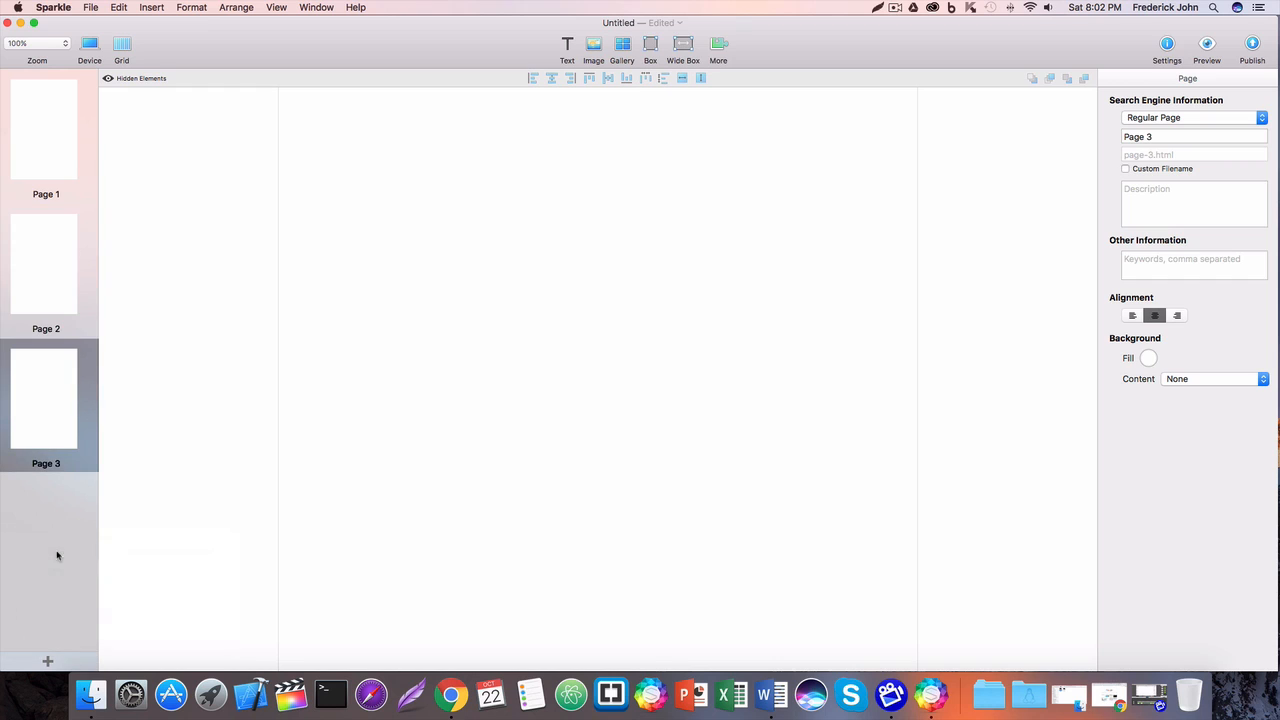
click(58, 660)
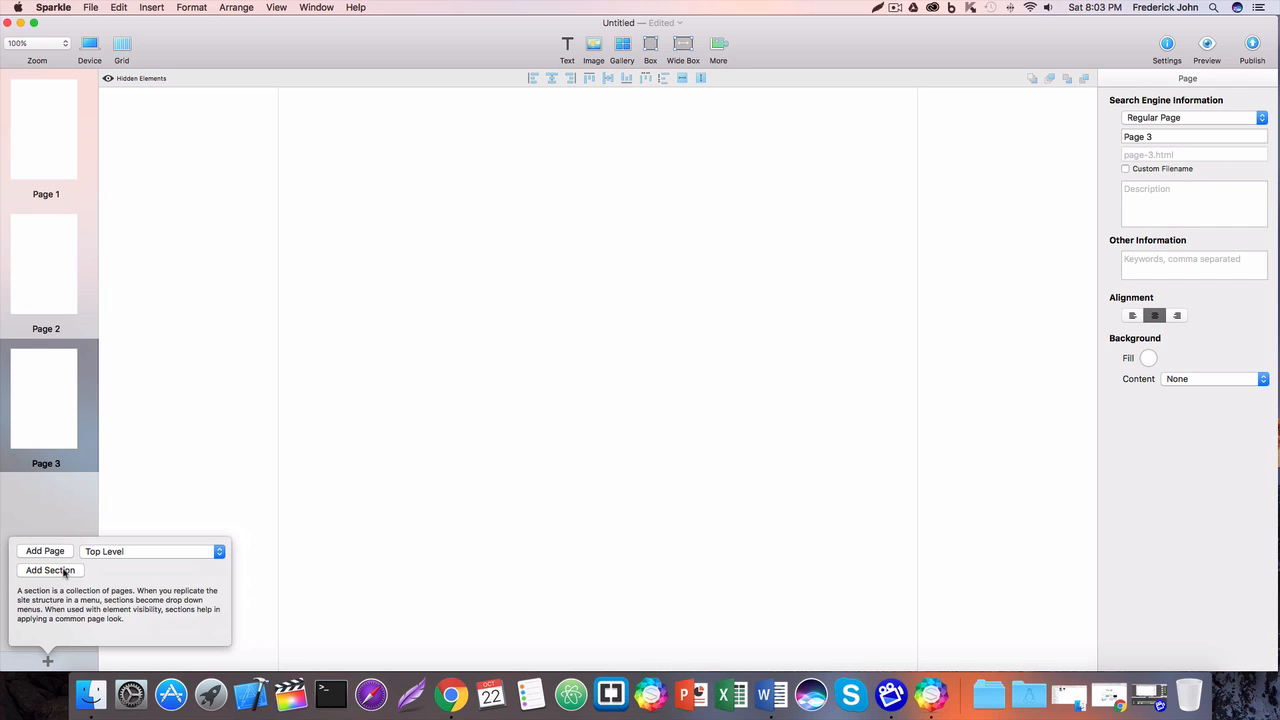
click(470, 306)
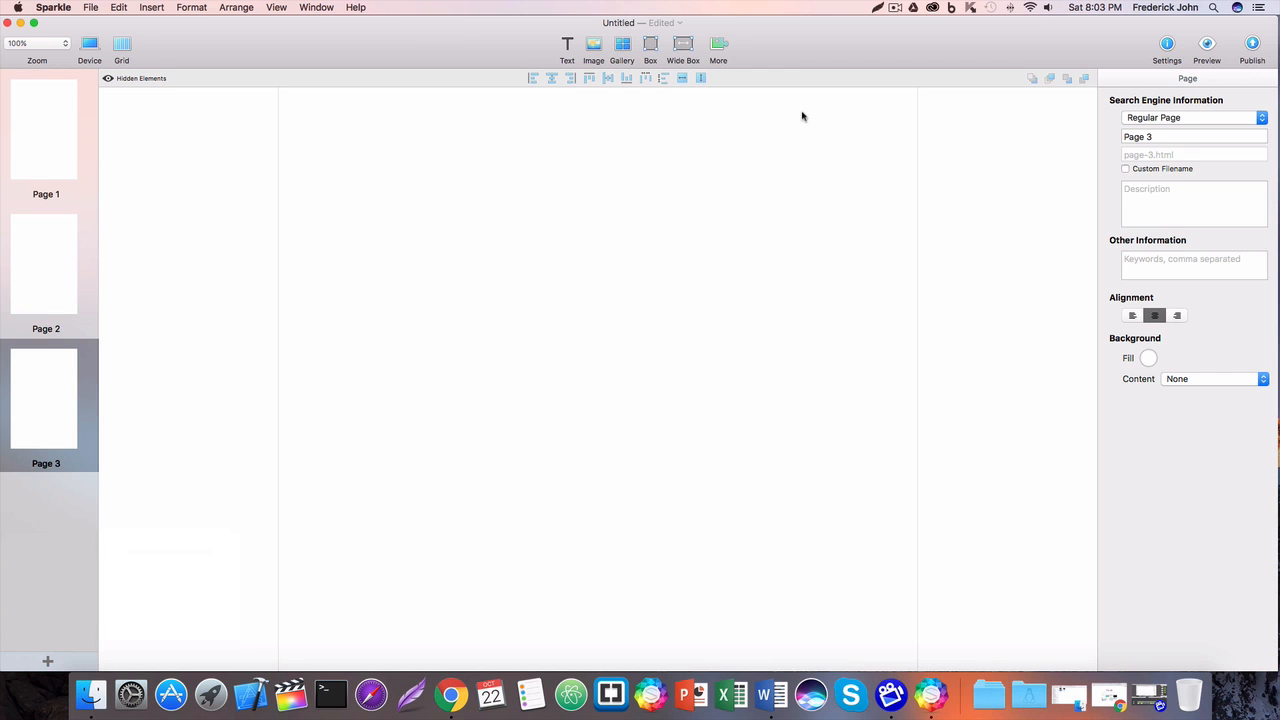
click(44, 664)
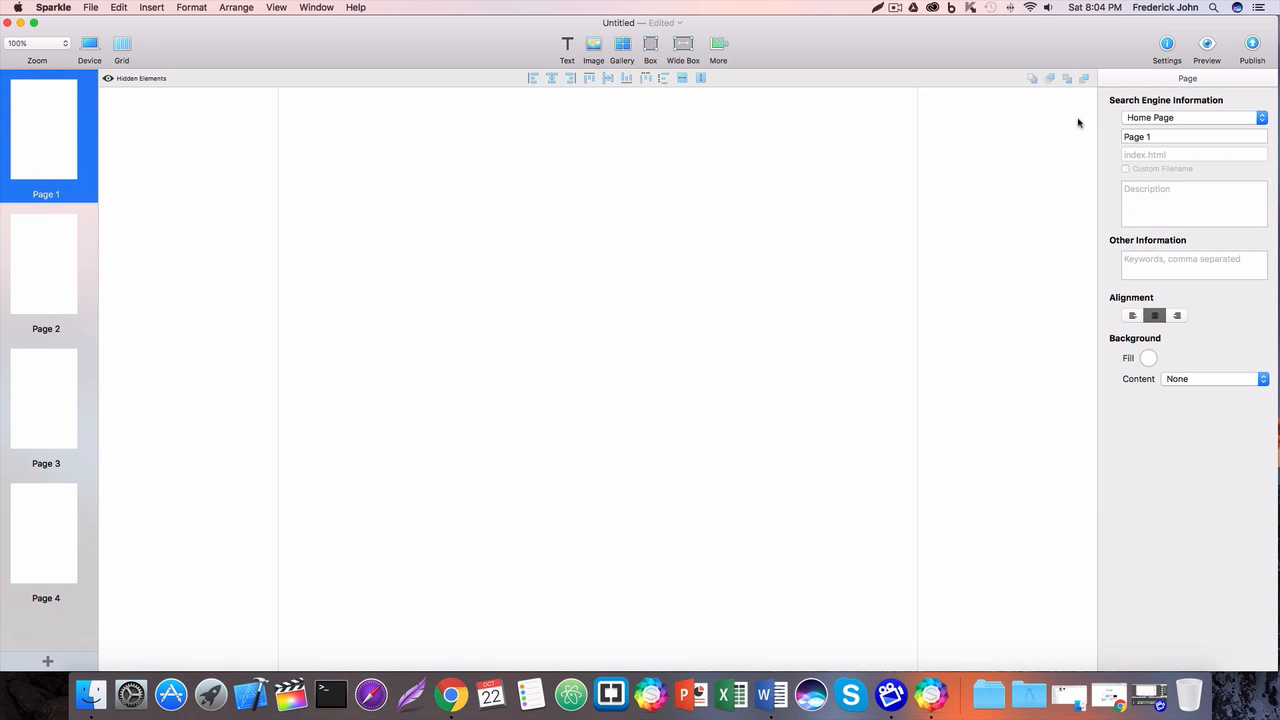
Keep Page 1 as the Home Page, title it Welcome and enter the keywords "llamas, llama,"
click(1156, 119)
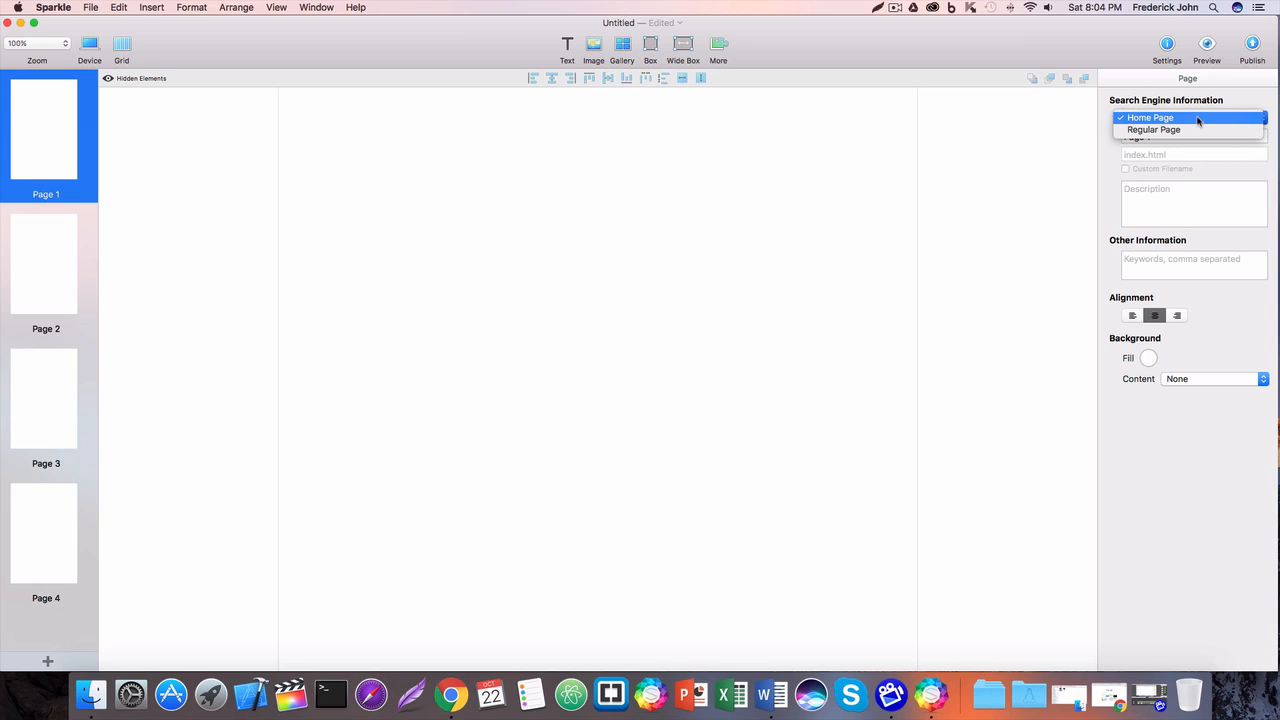
click(1197, 119)
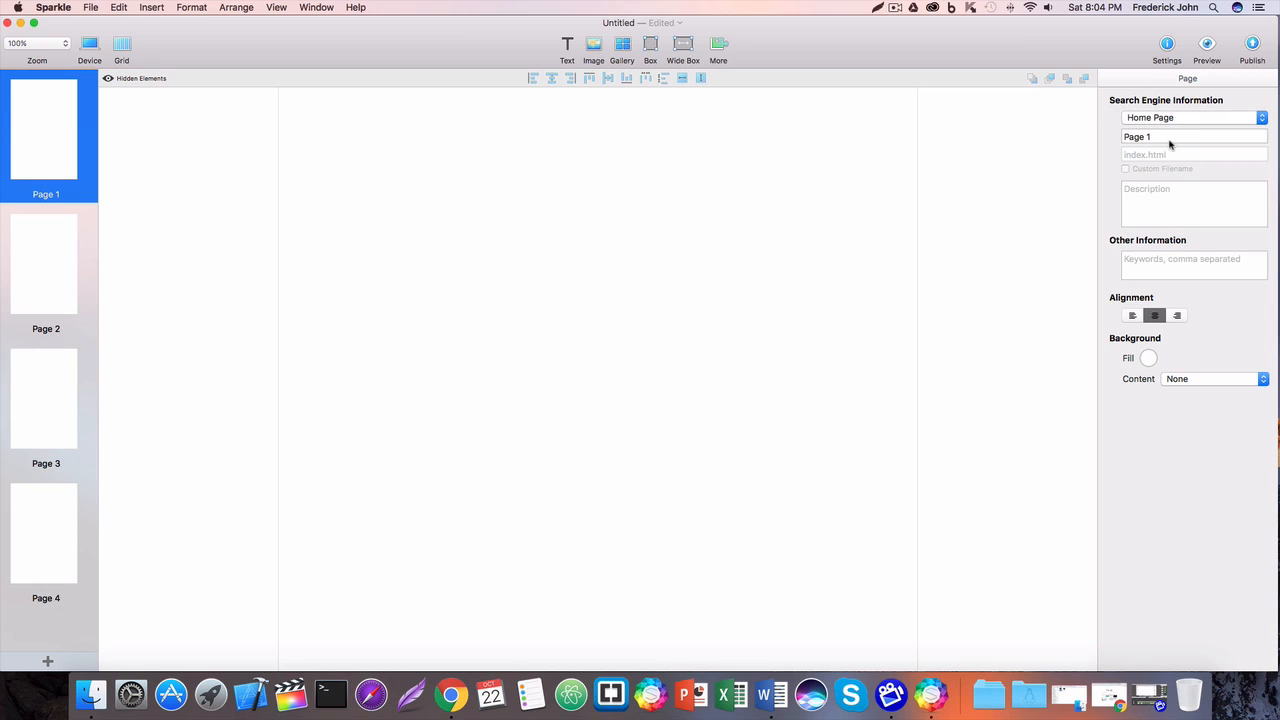
triple_click(1170, 137)
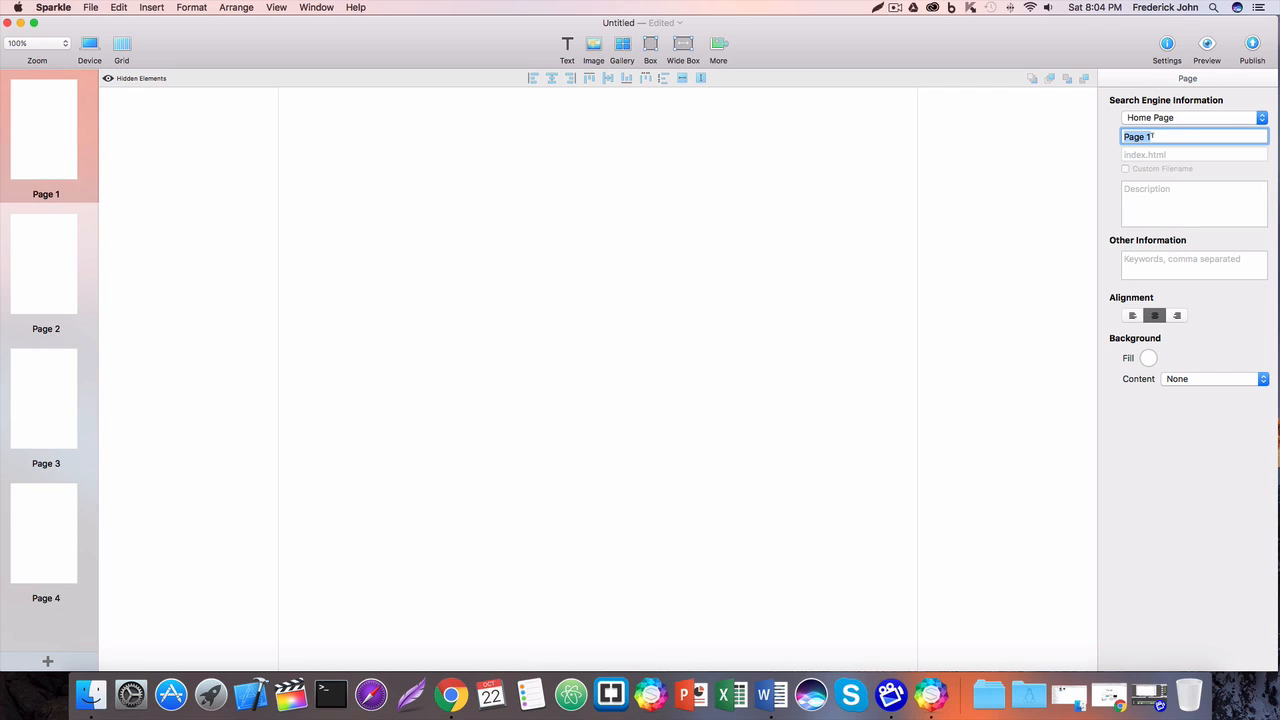
text(Welcome)
key(Tab)
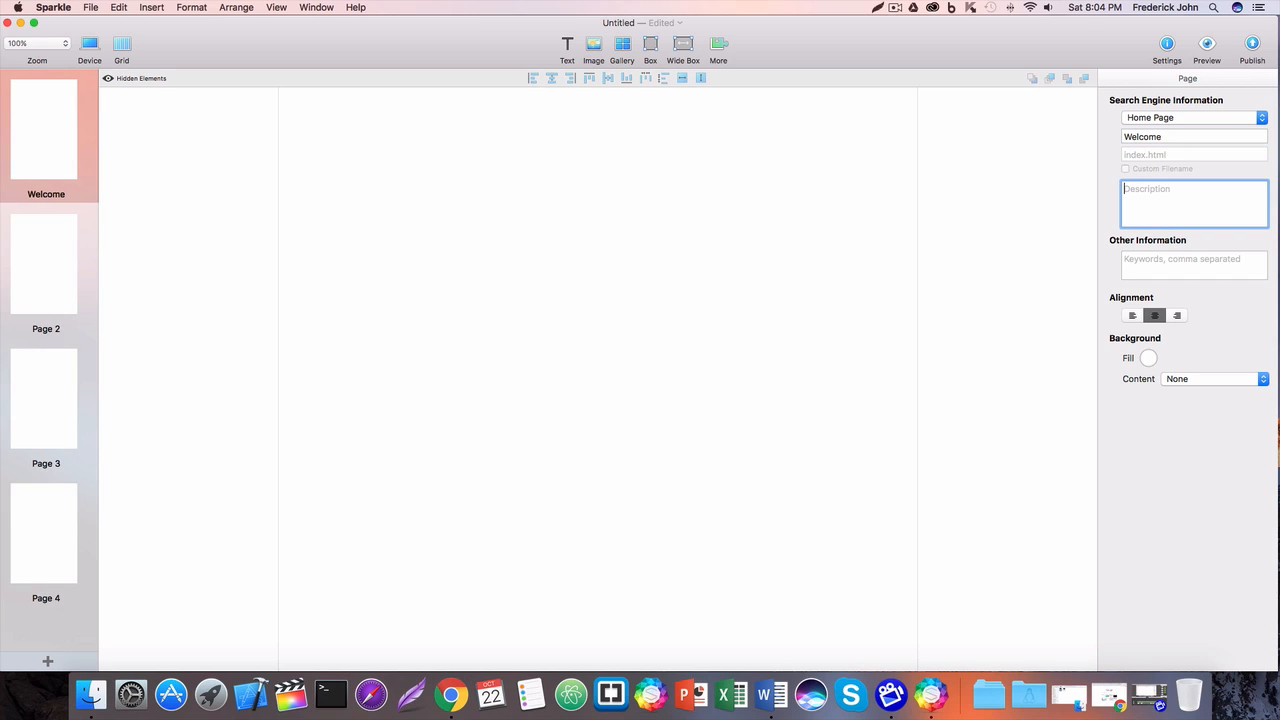
click(1164, 255)
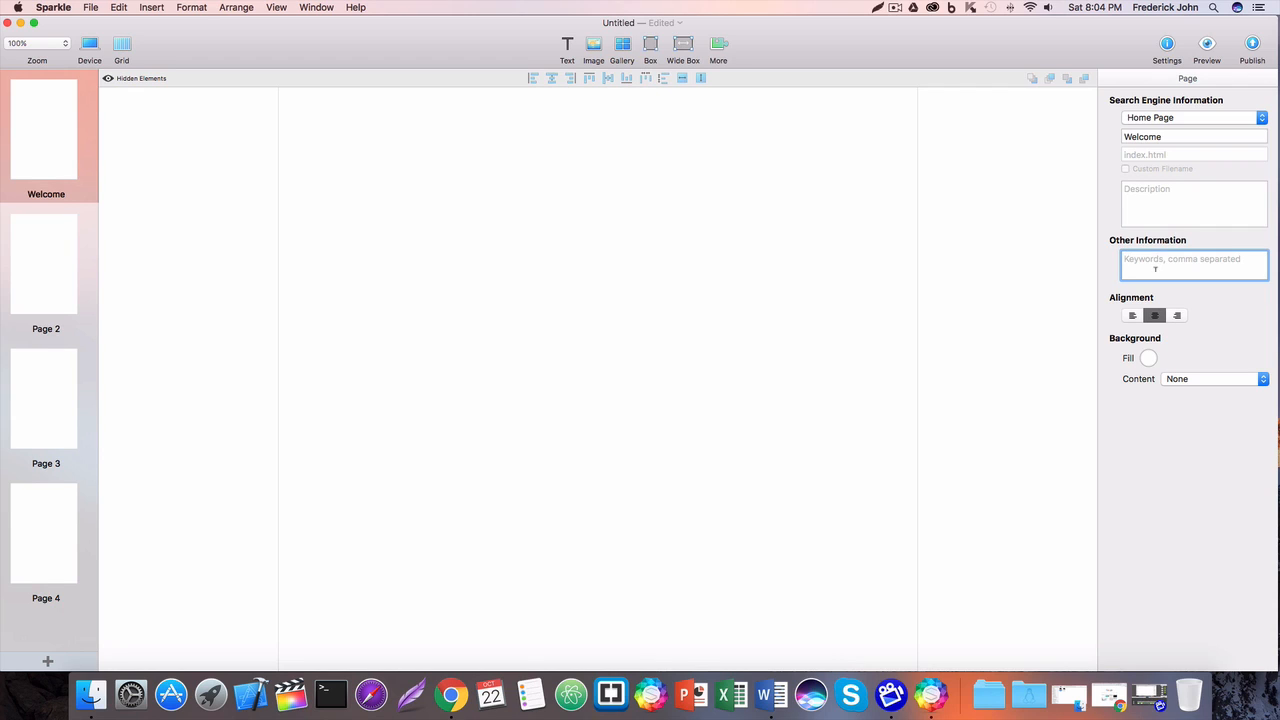
text(llamas, llama,)
Set the Welcome page's background fill to blue from the Main colours
click(1150, 358)
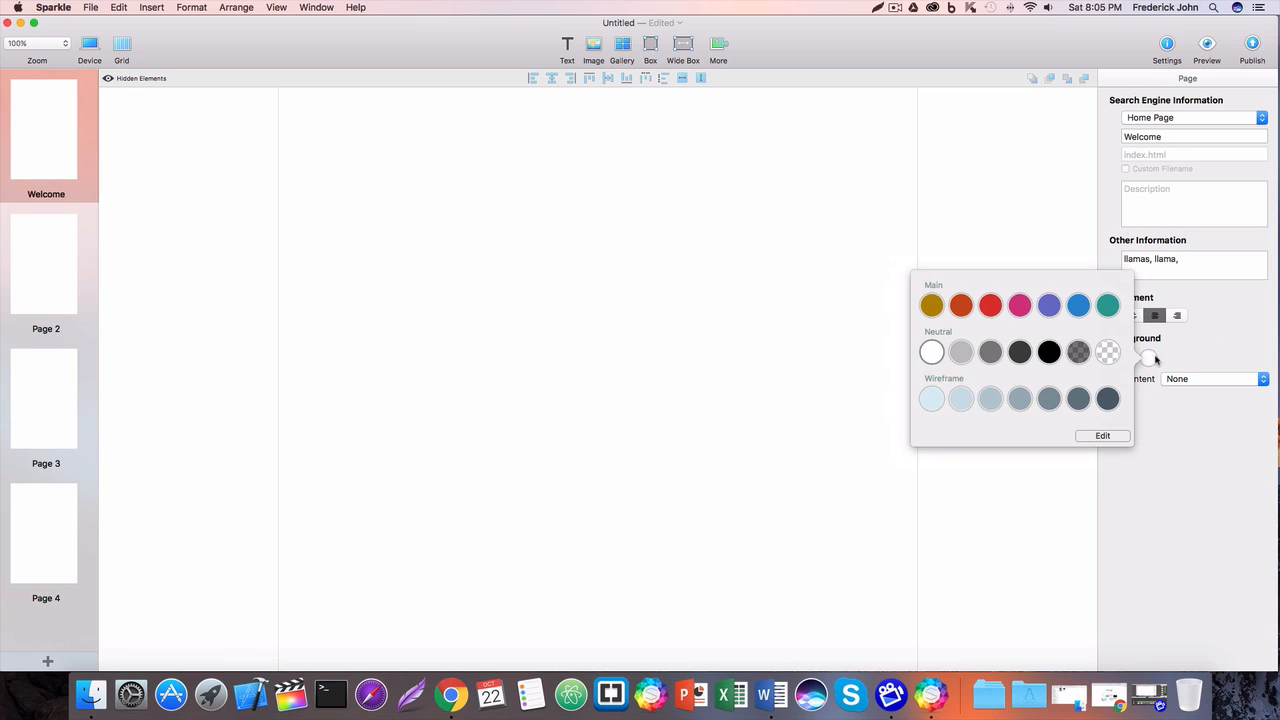
click(1080, 305)
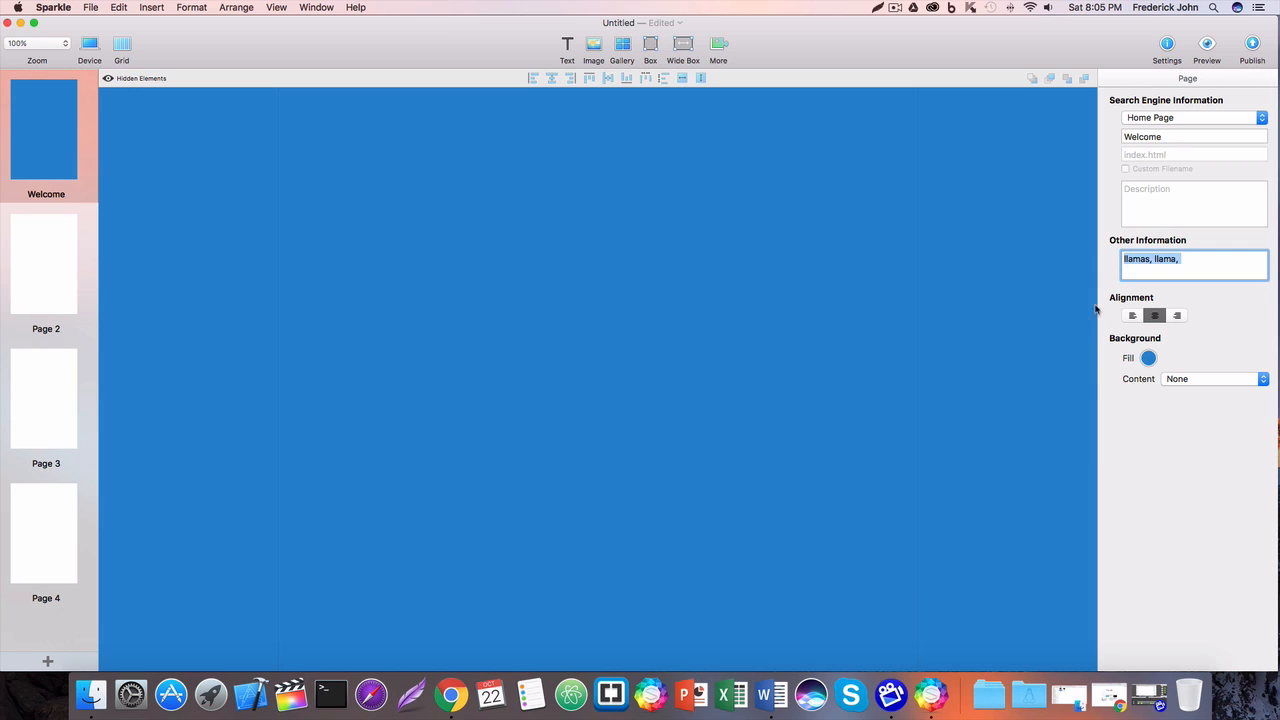
click(802, 295)
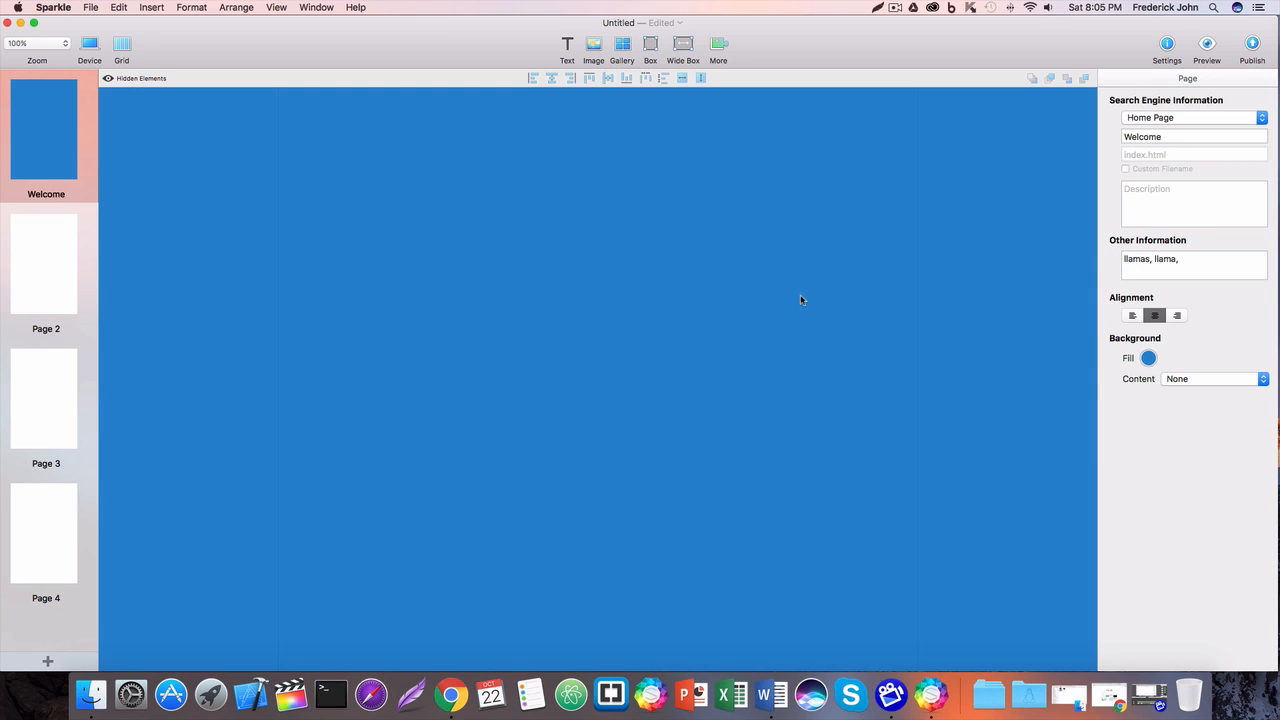
scroll(538, 319, down, 3)
scroll(536, 318, up, 5)
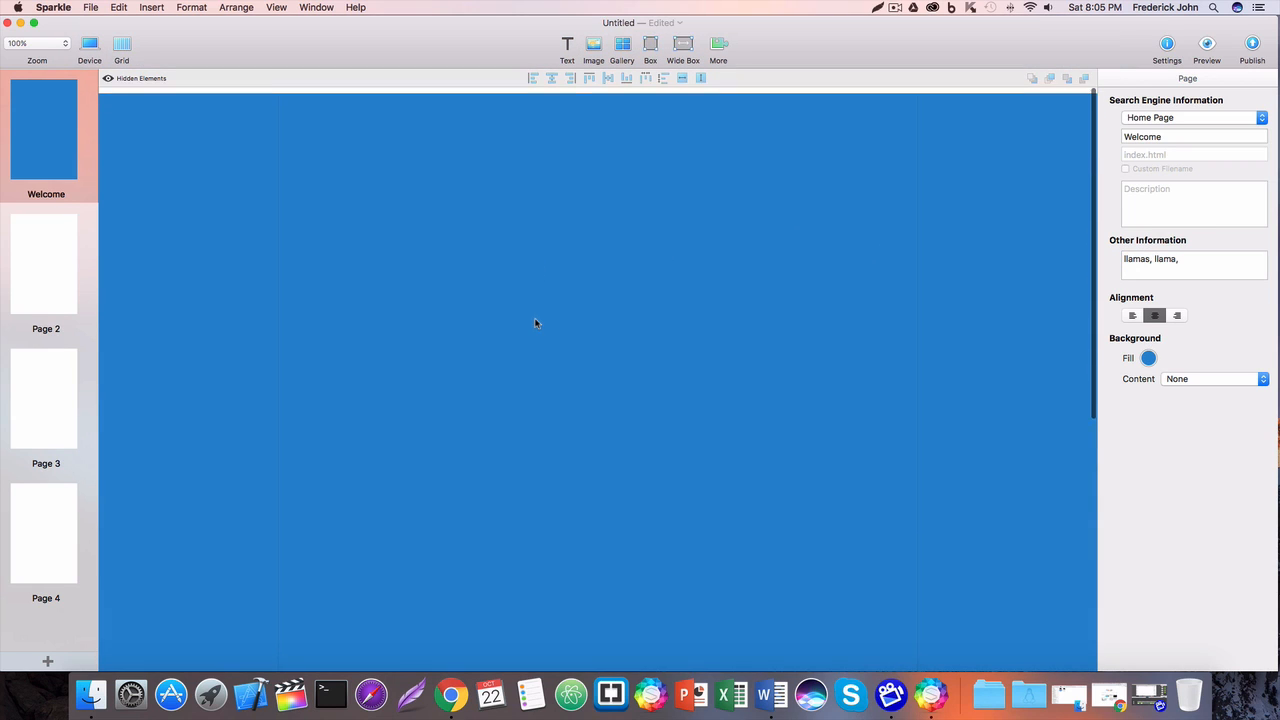
Title the second page Llama Introduction
click(44, 240)
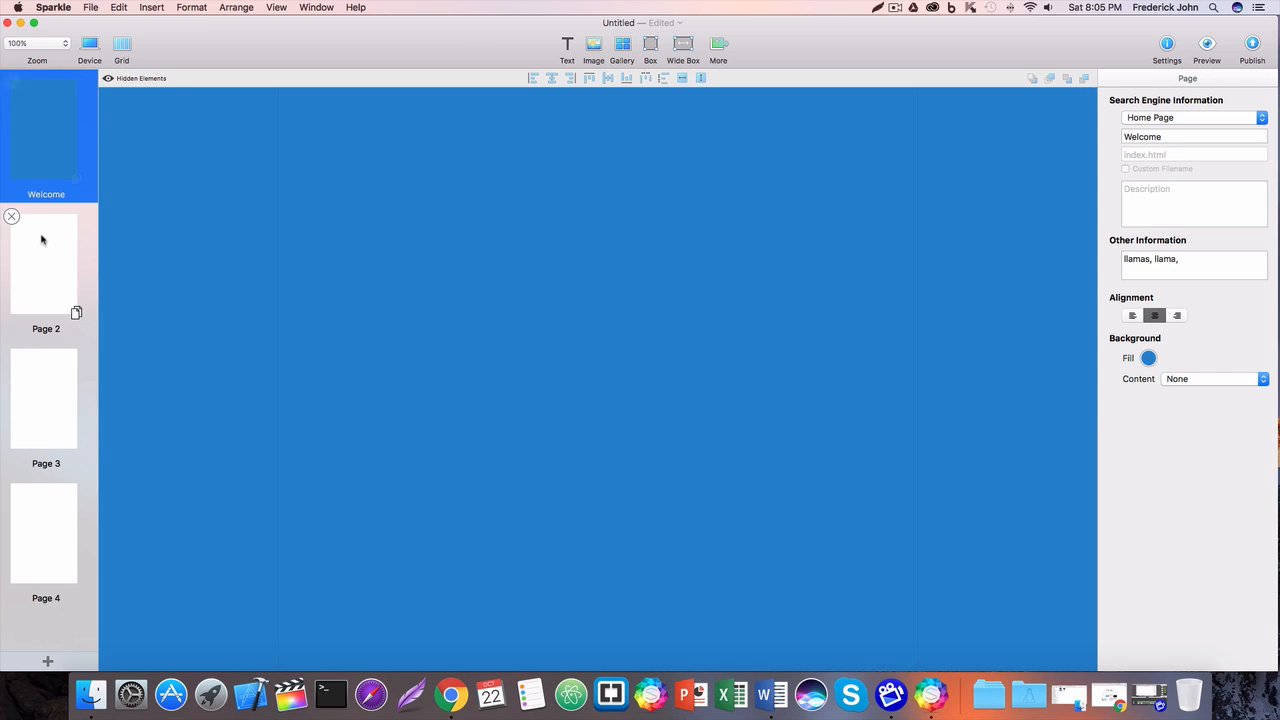
mouse_move(22, 300)
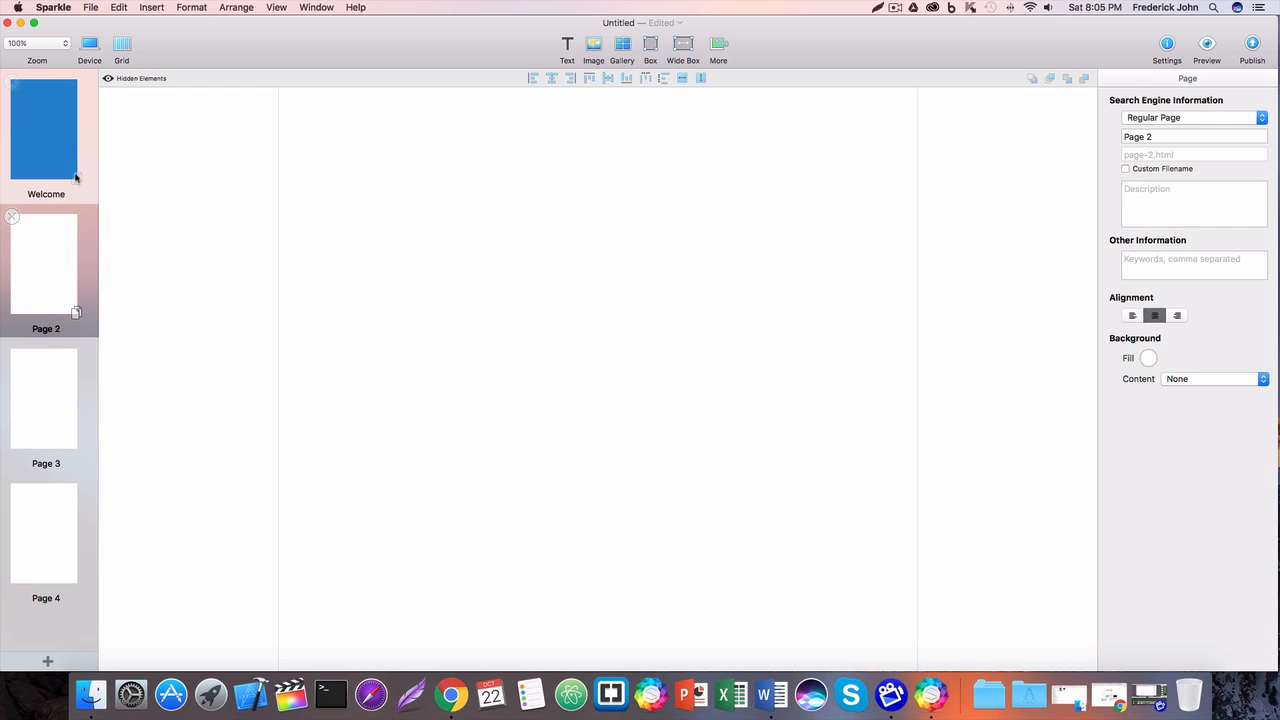
click(1167, 136)
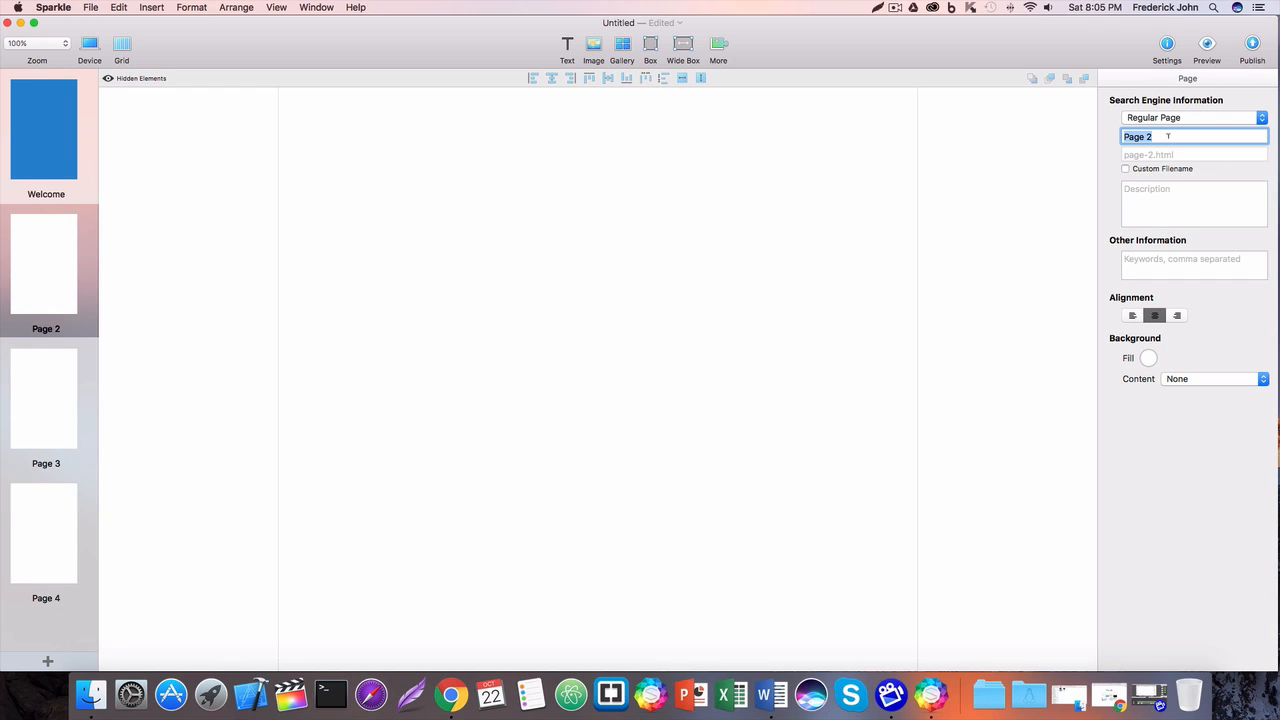
text(La)
key(BackSpace)
text(lama Introduction)
key(Tab)
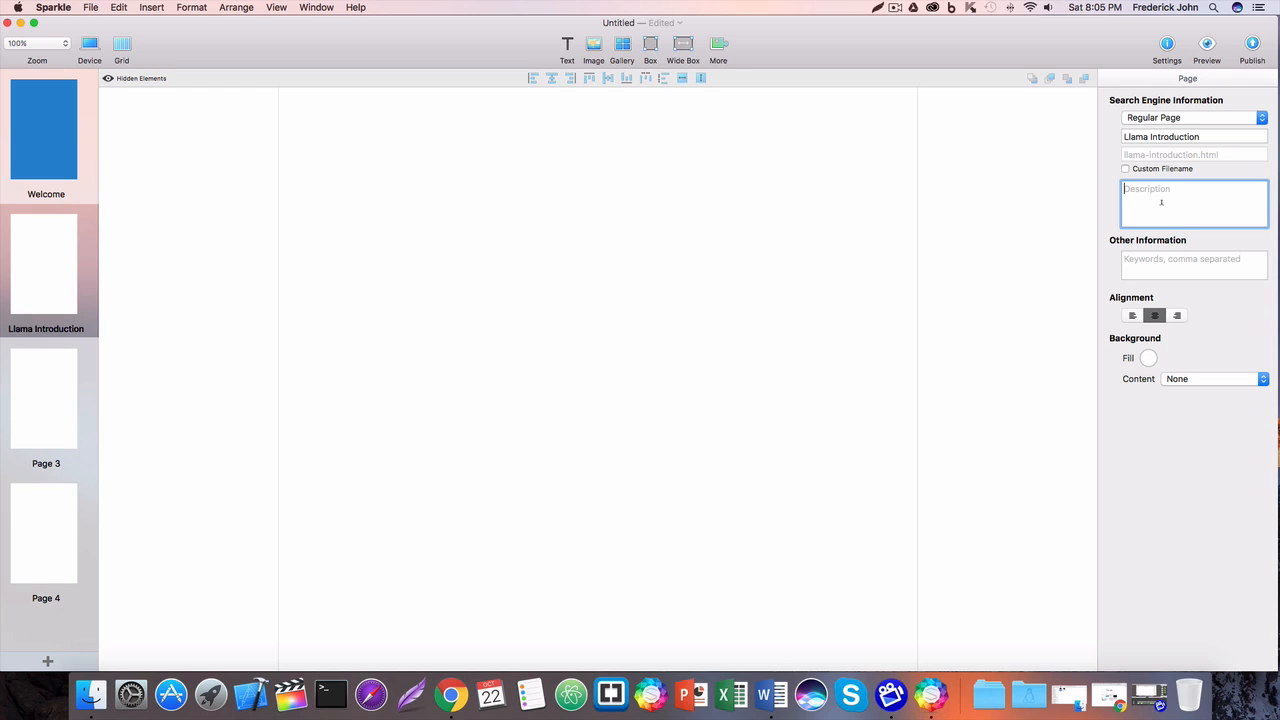
Set the Llama Introduction page's background fill to pink from the Main colours
click(1160, 256)
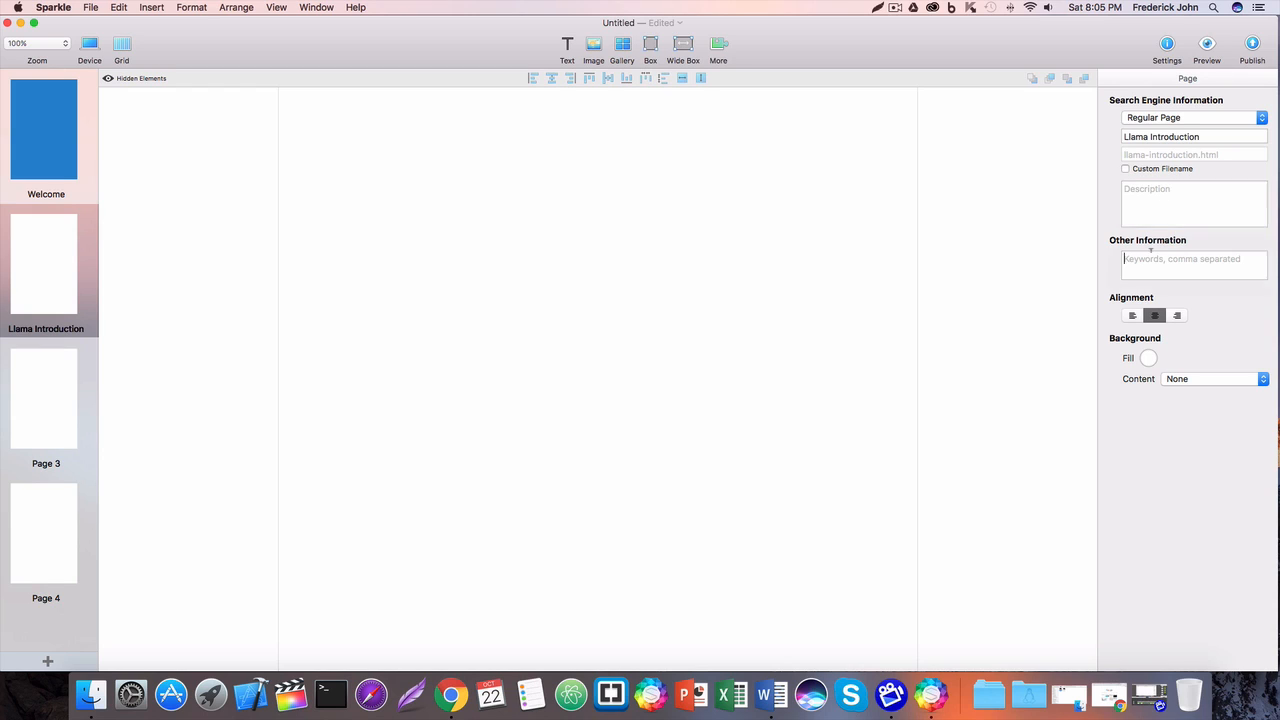
click(1149, 358)
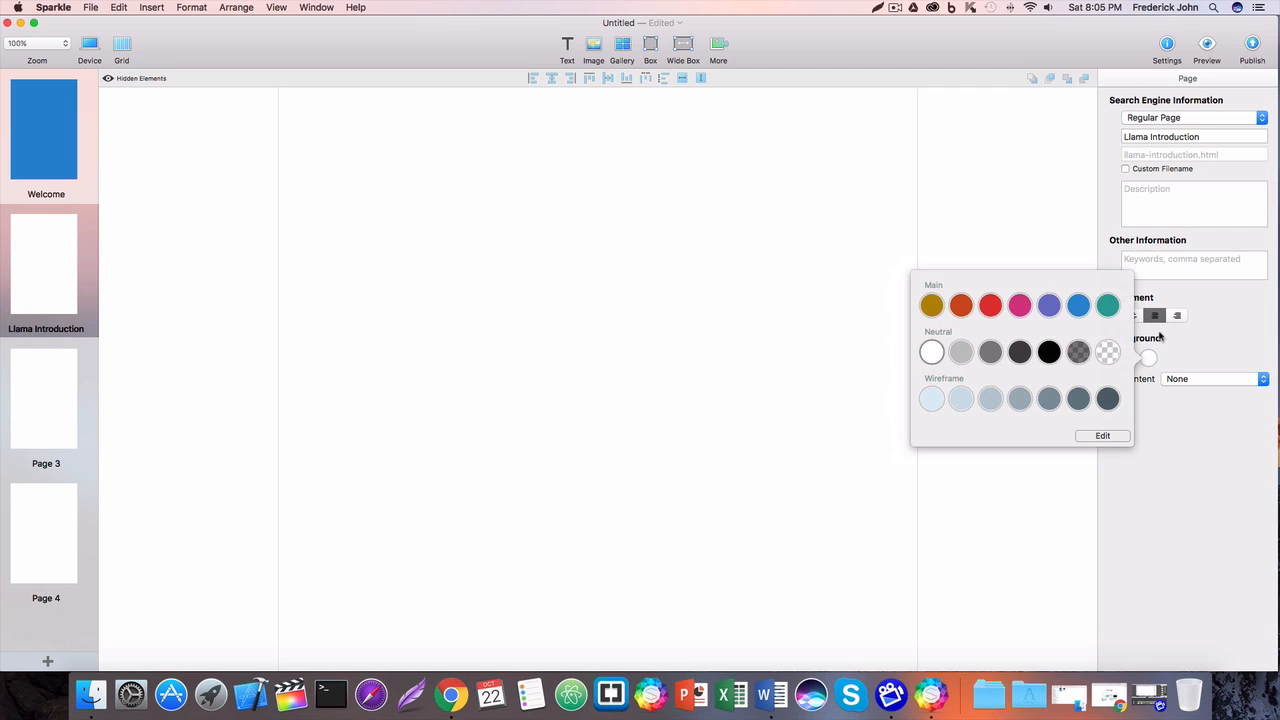
click(1017, 308)
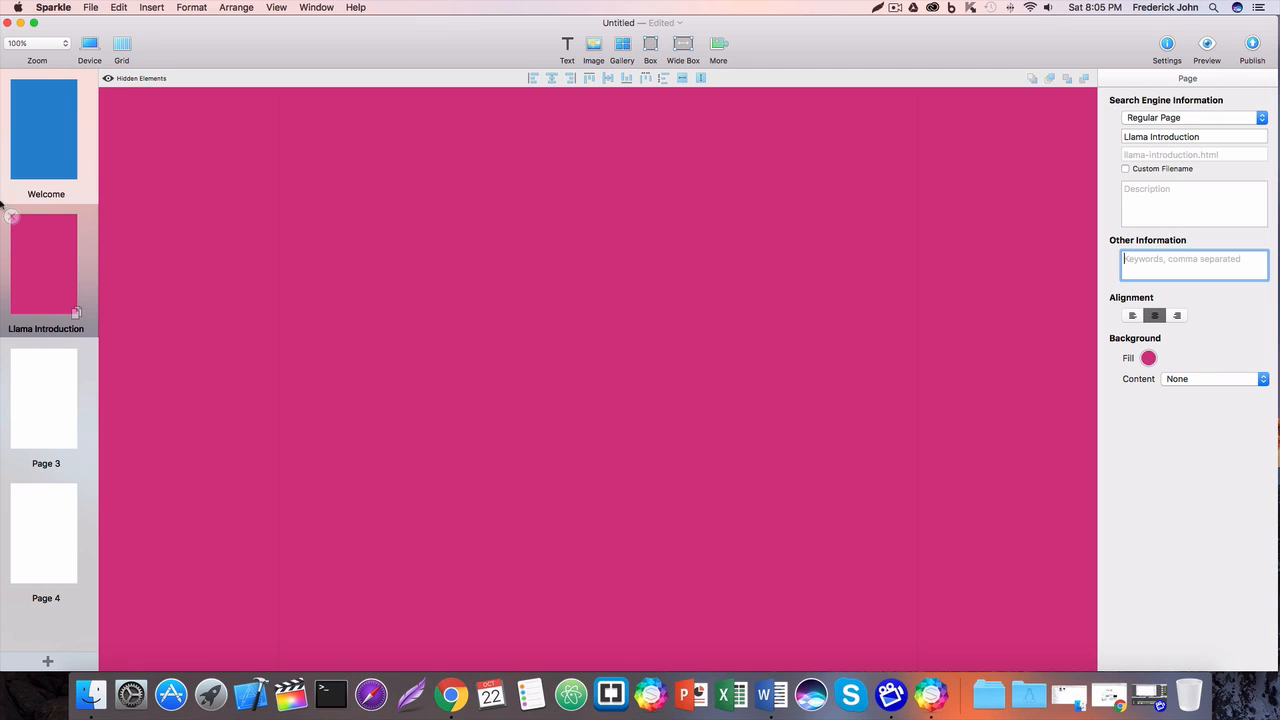
Switch between the Welcome, Llama Introduction and Page 3 pages to compare their backgrounds
click(40, 140)
click(28, 292)
click(40, 380)
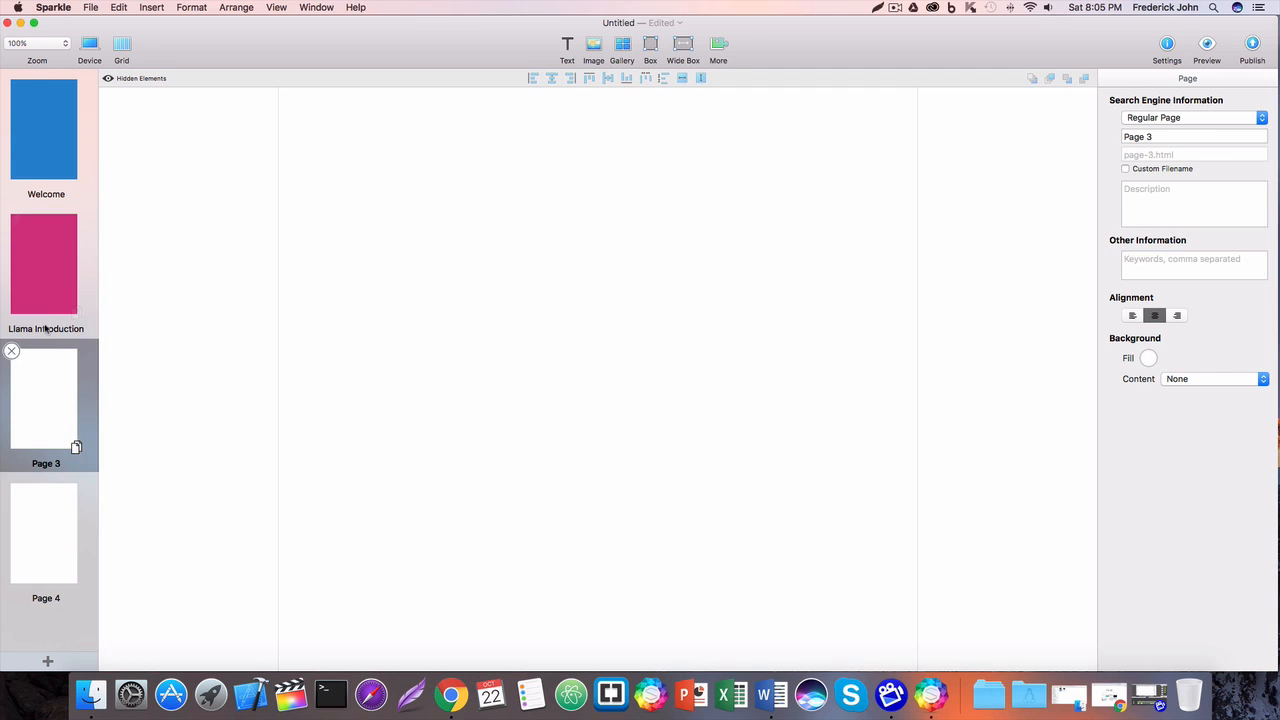
click(30, 260)
click(30, 150)
click(27, 241)
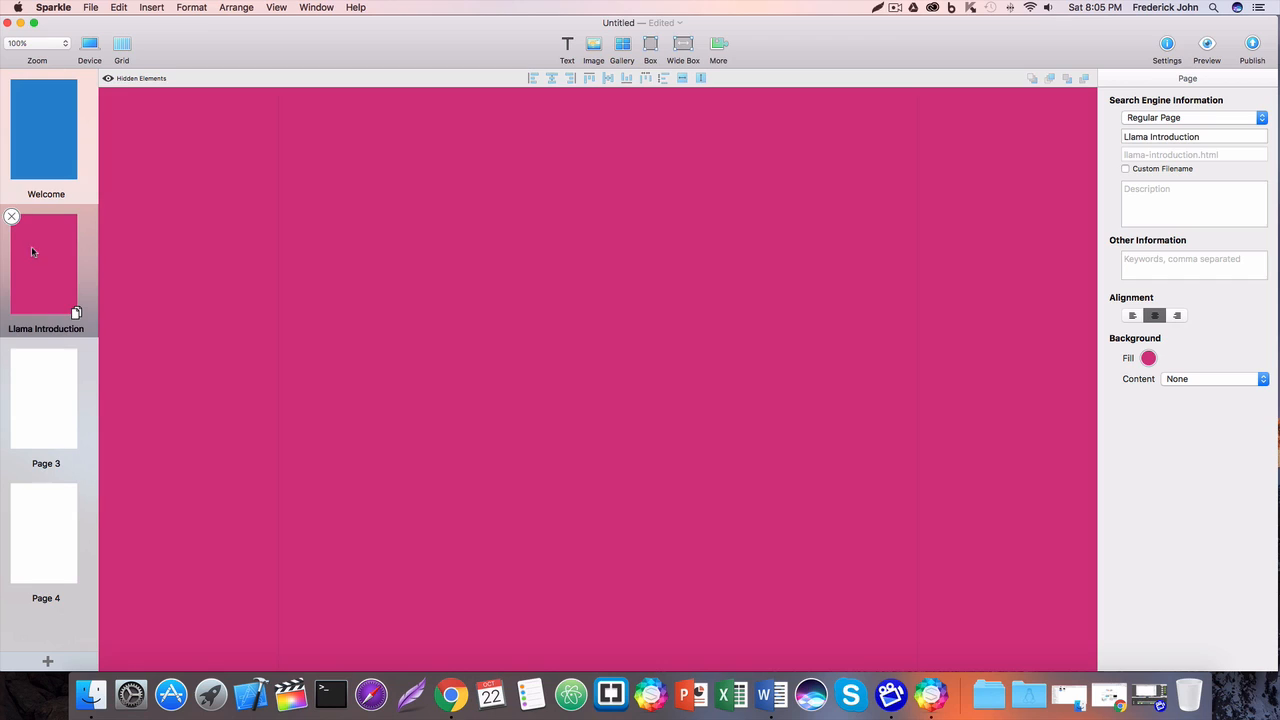
Set Page 3's background content to Built-in pattern
click(43, 394)
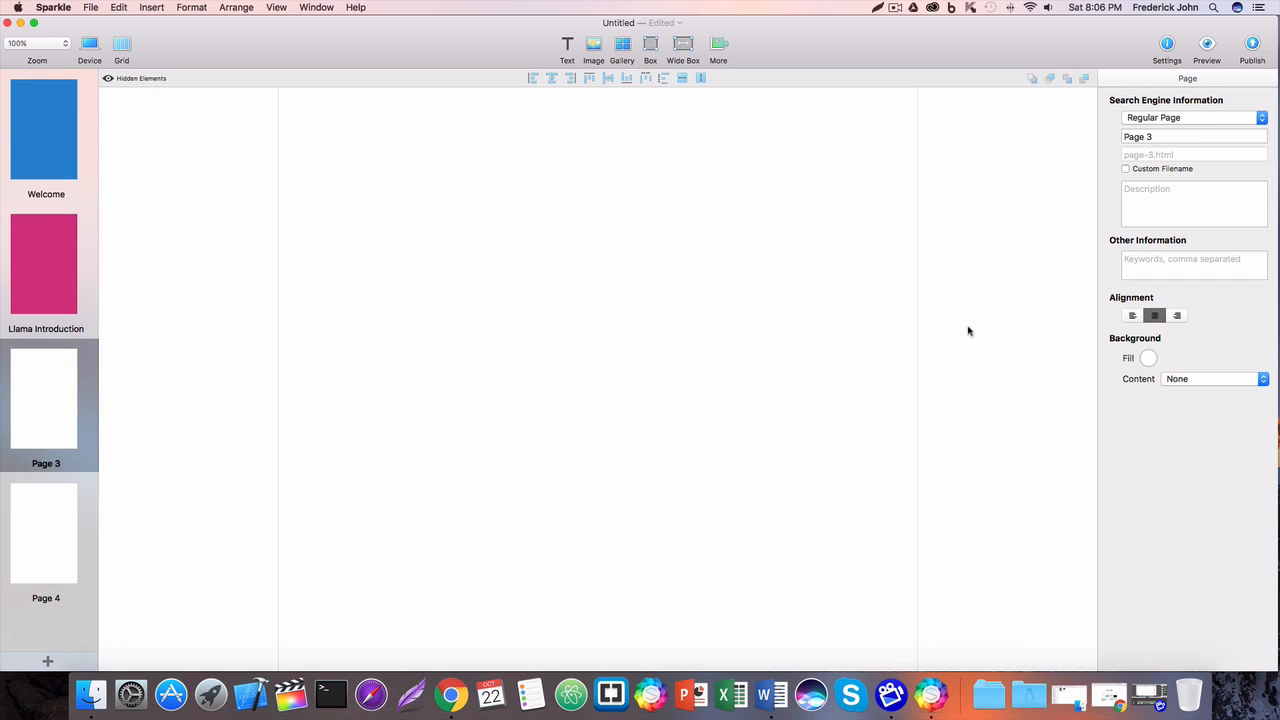
click(1216, 379)
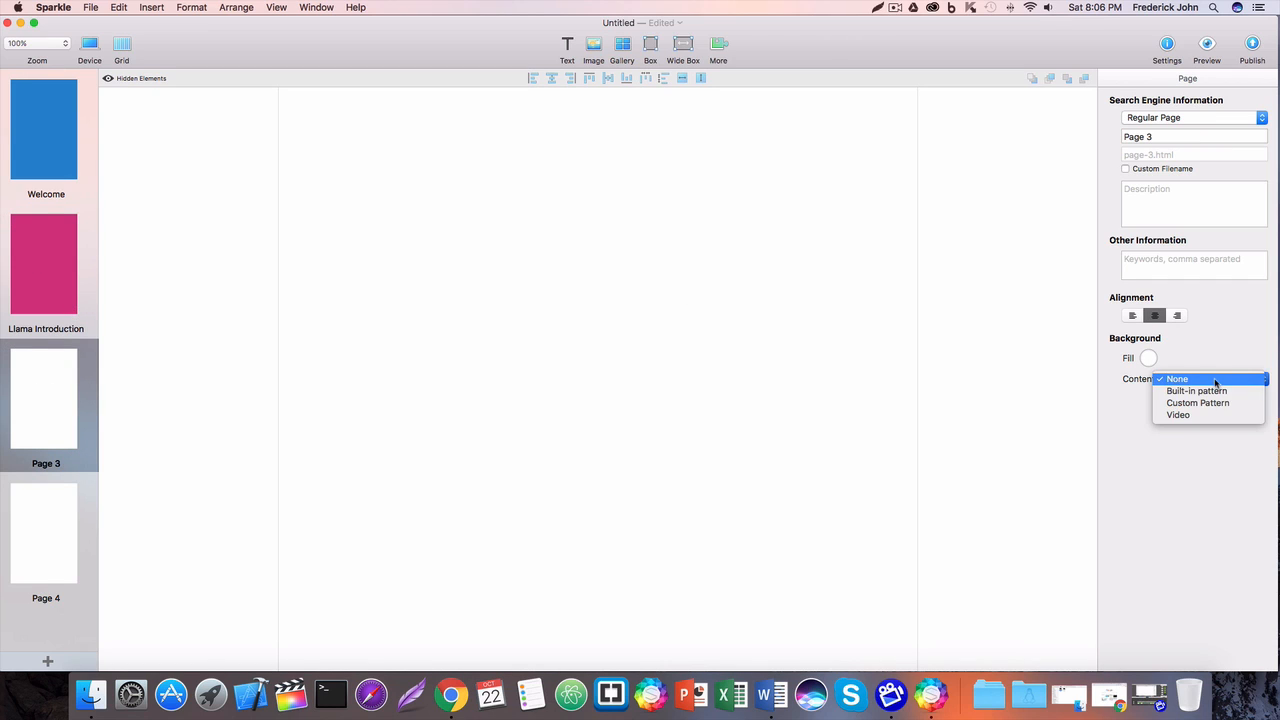
click(1228, 352)
click(1147, 357)
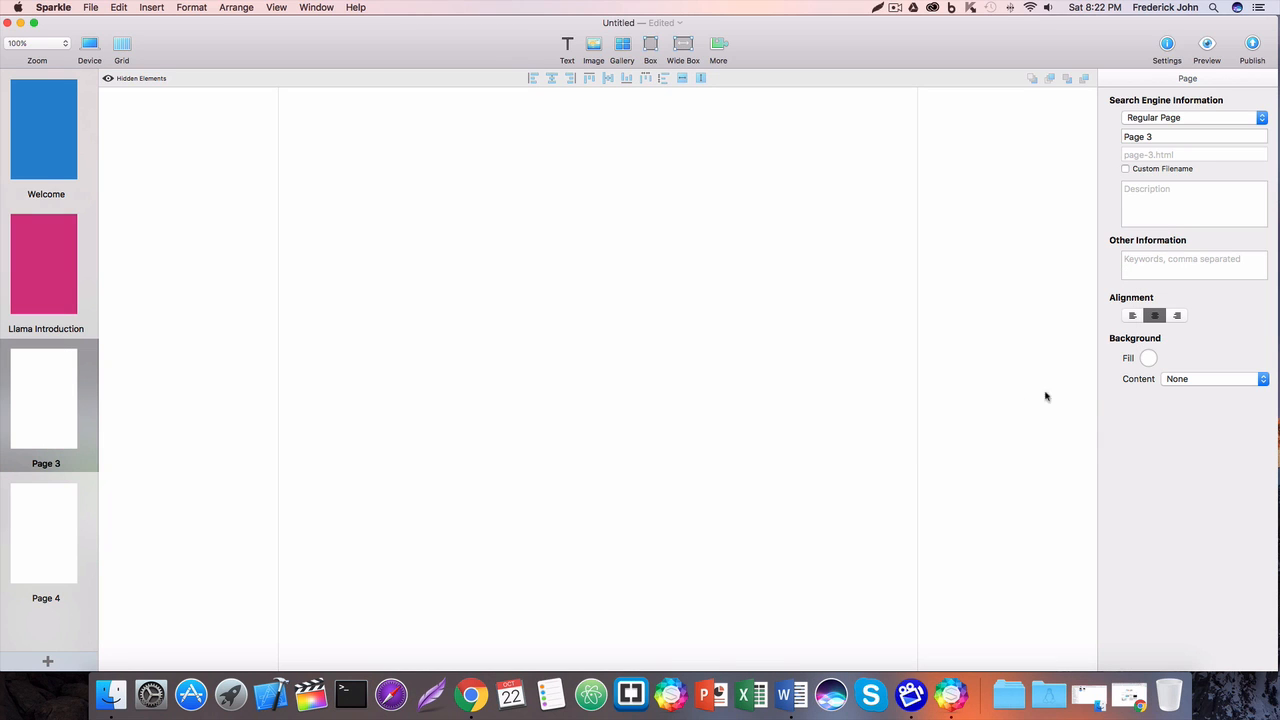
click(1216, 380)
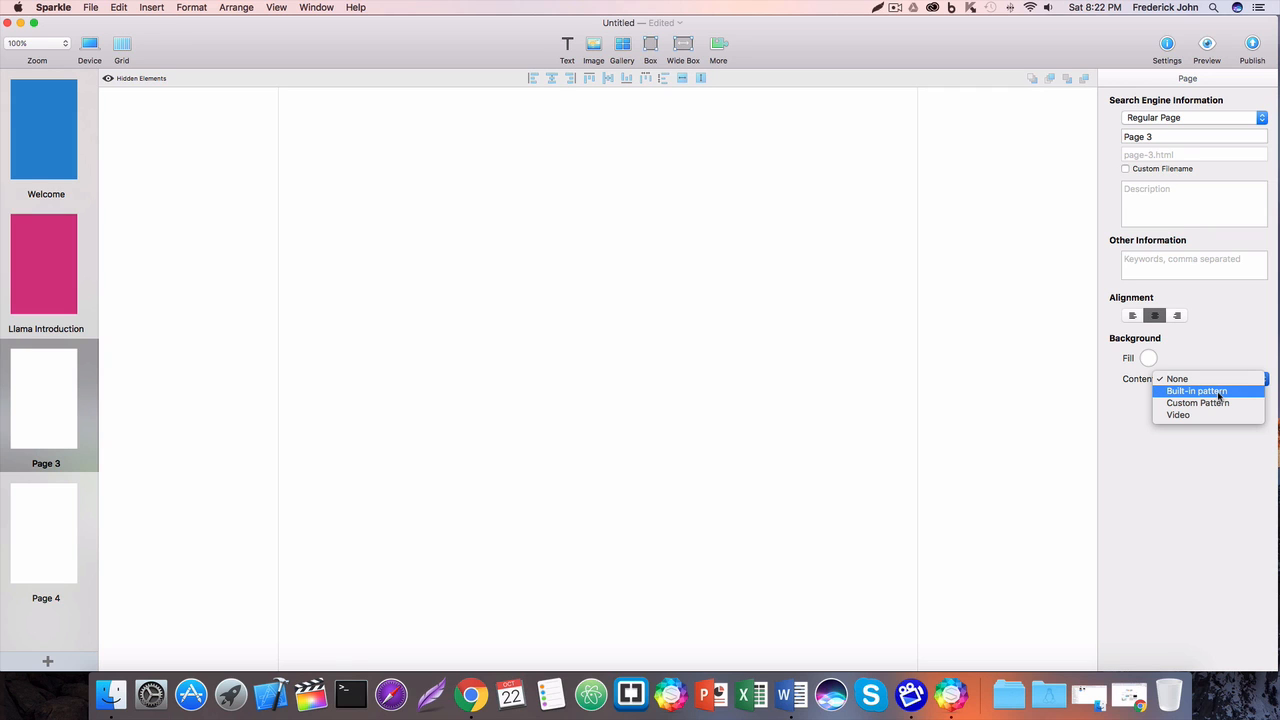
click(1219, 397)
click(1222, 384)
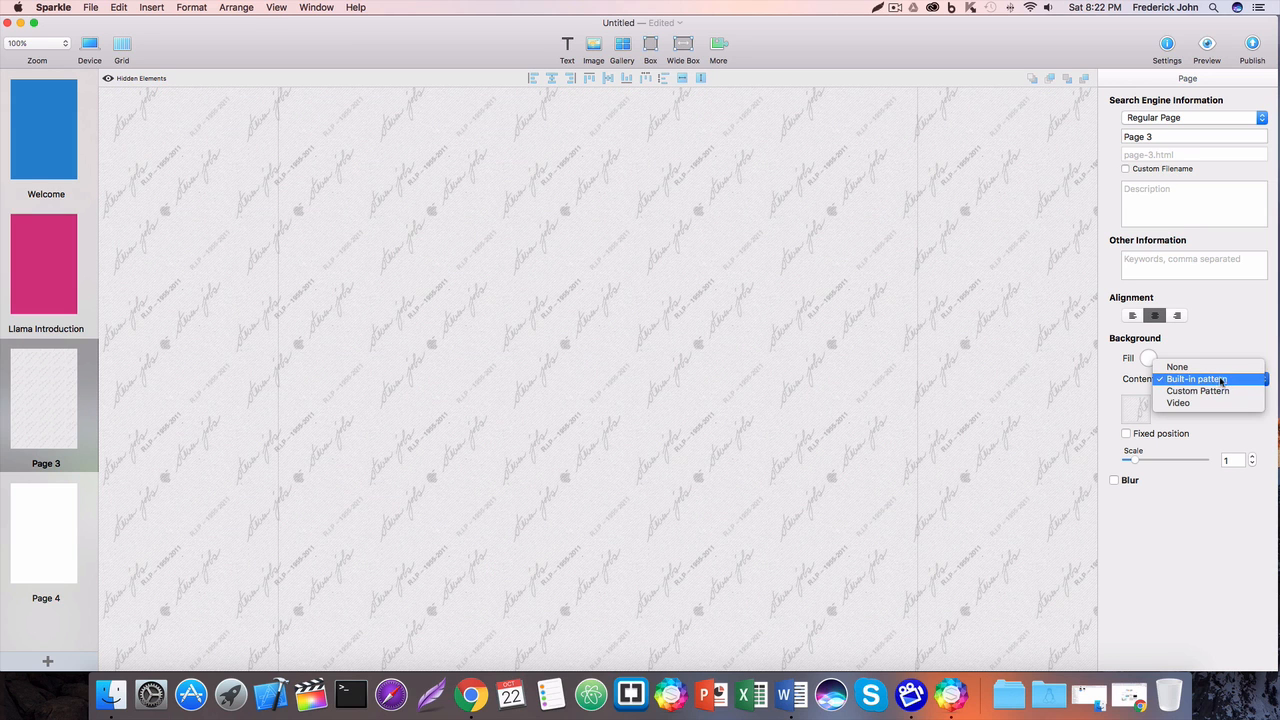
click(1250, 424)
Browse the built-in background patterns and apply Leather 1 to Page 3
click(1135, 410)
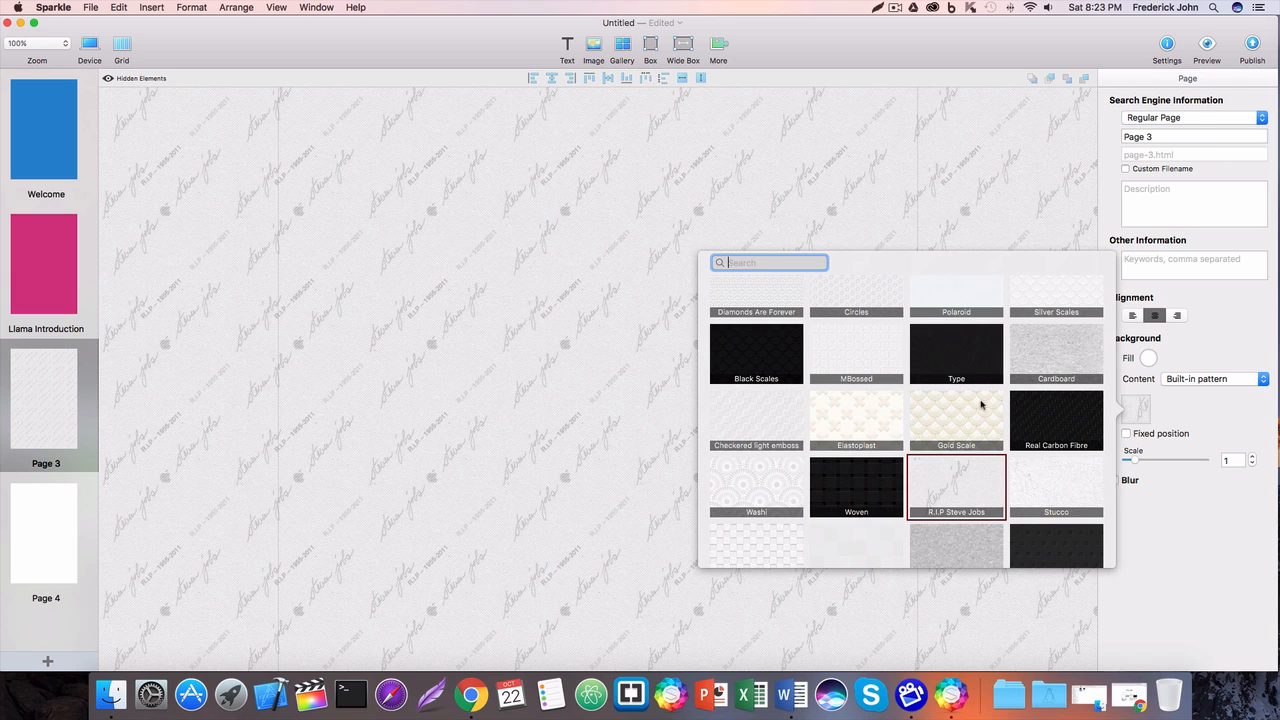
scroll(901, 404, down, 15)
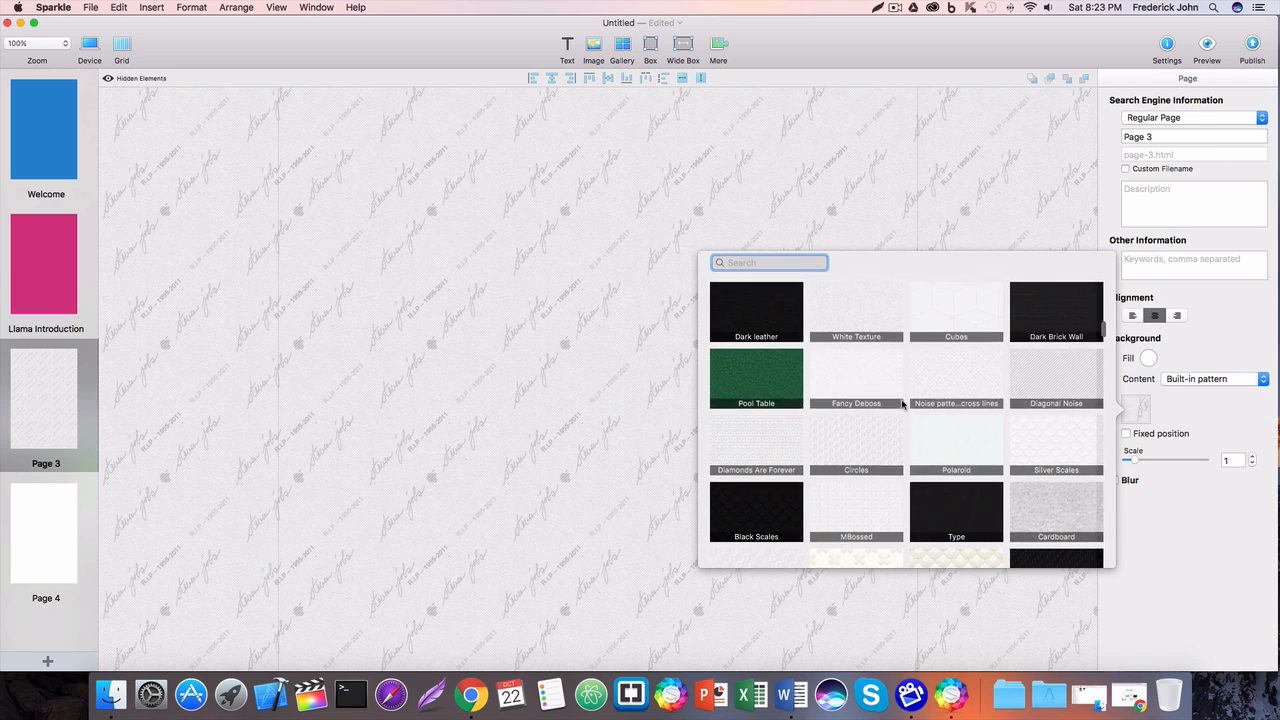
scroll(901, 404, up, 8)
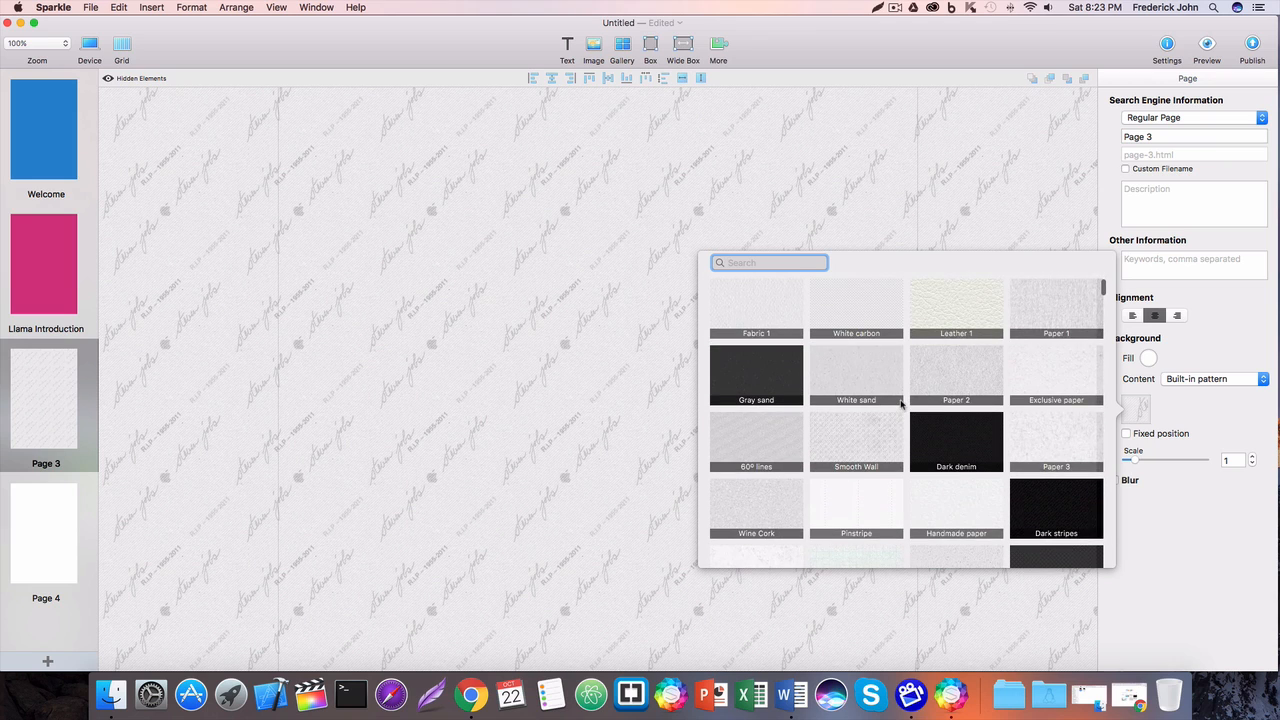
scroll(901, 405, down, 3)
scroll(899, 407, down, 4)
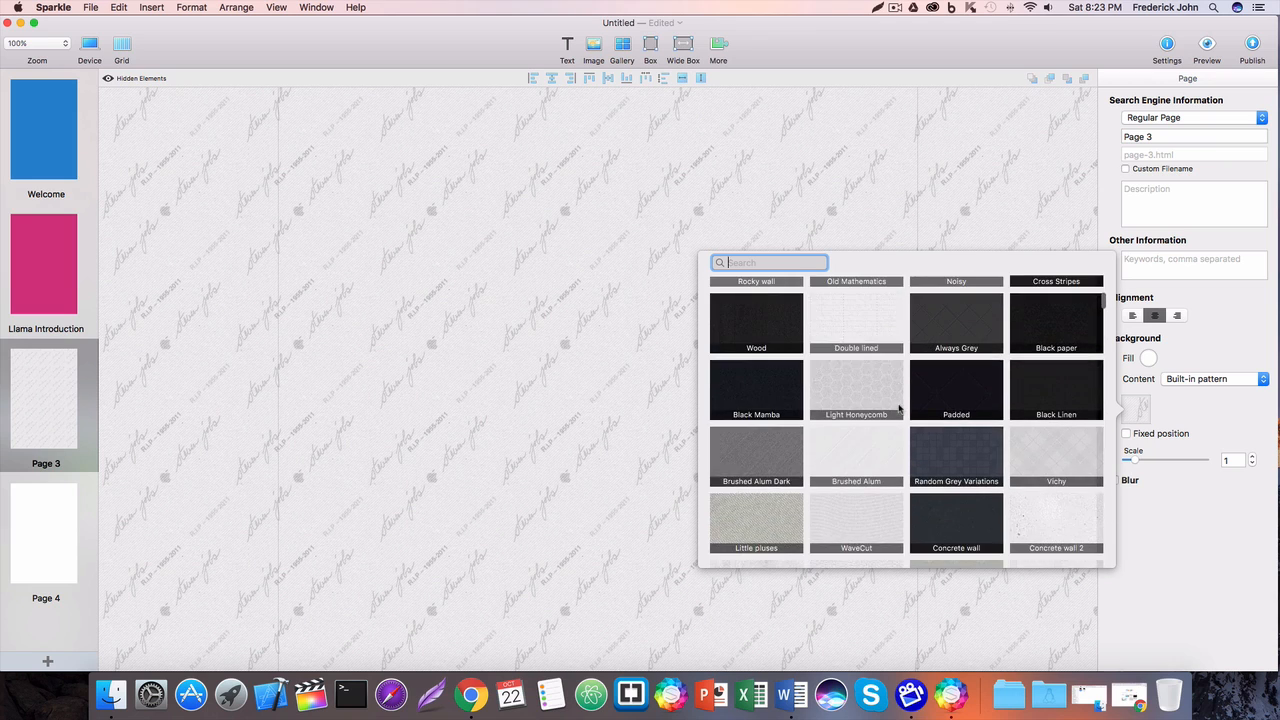
scroll(899, 408, down, 3)
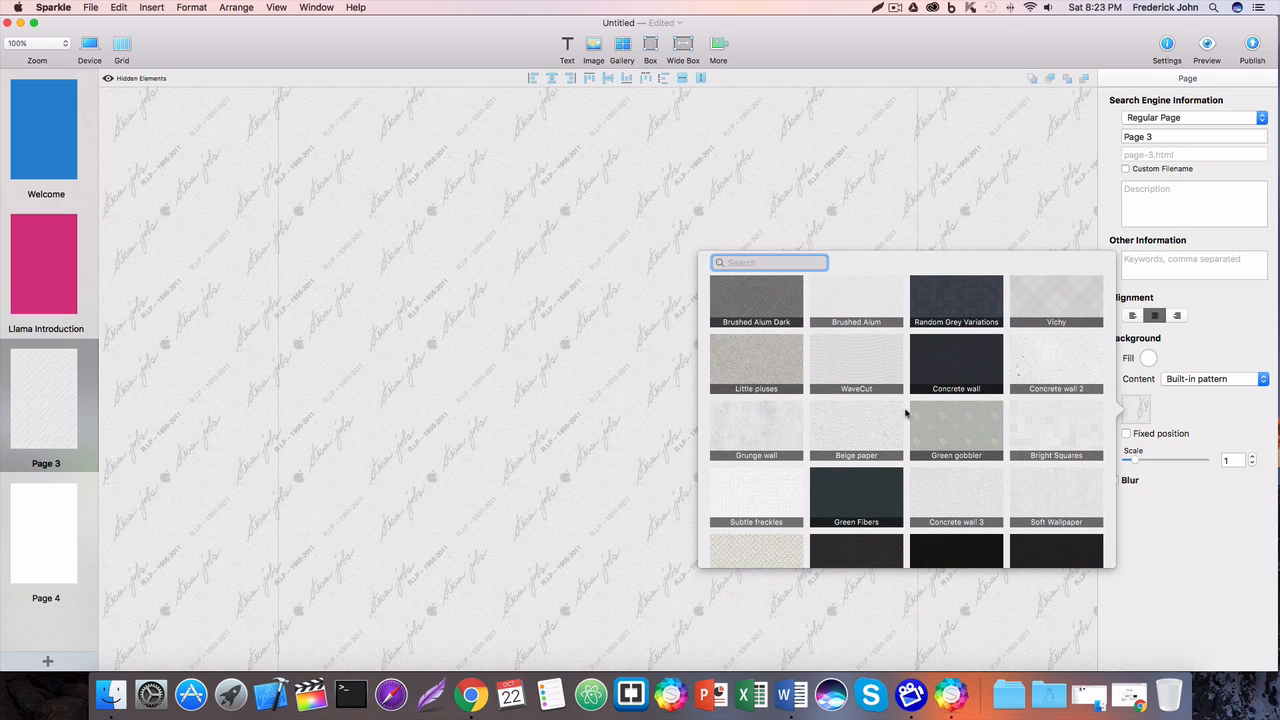
scroll(904, 414, up, 10)
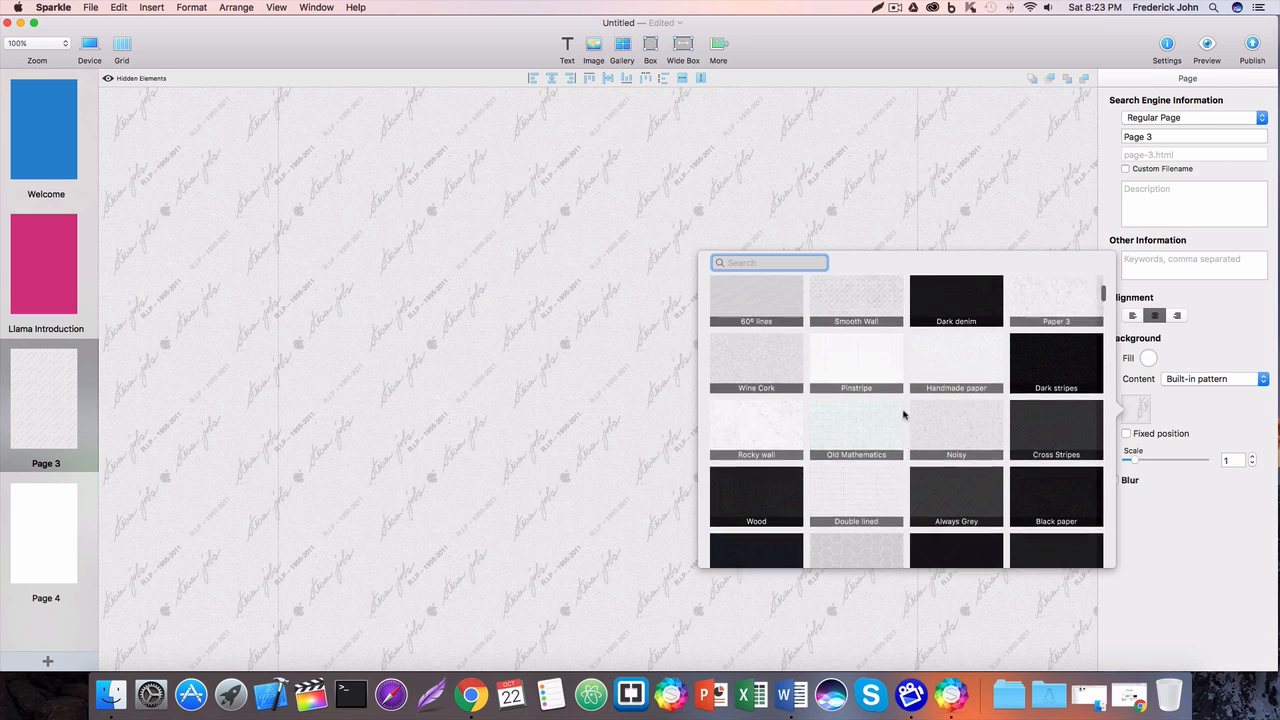
scroll(904, 414, up, 2)
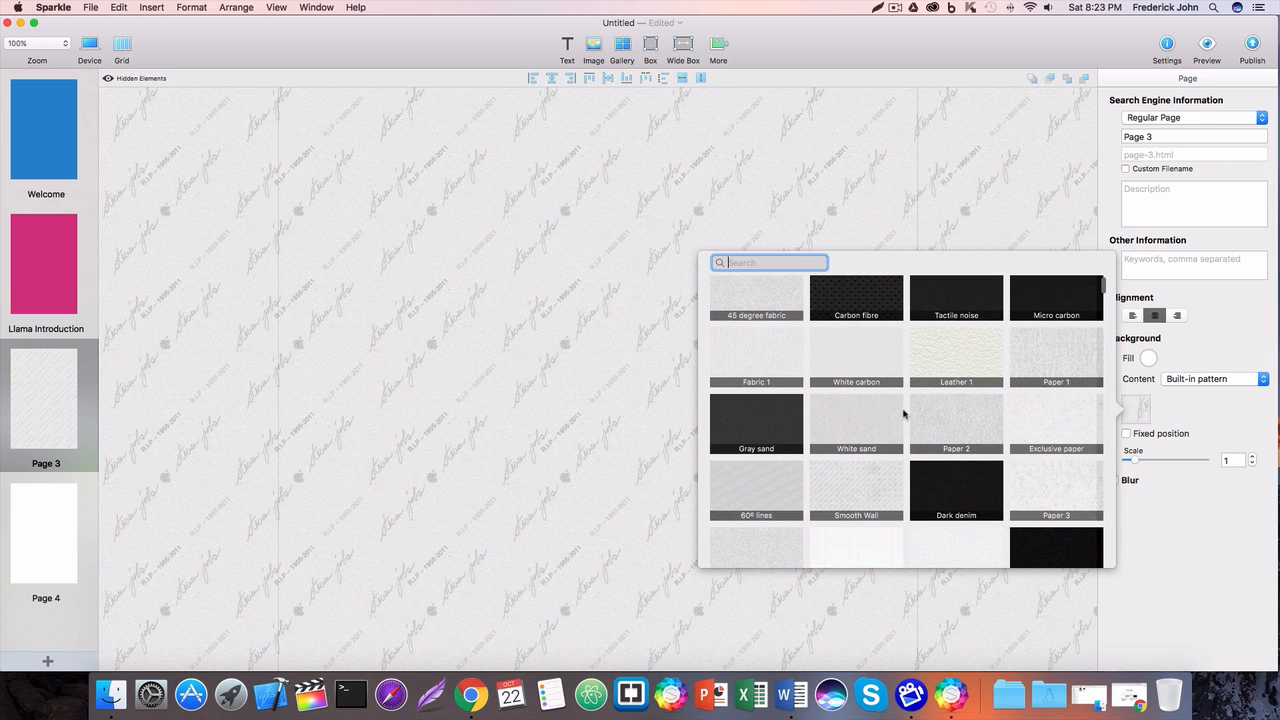
click(957, 366)
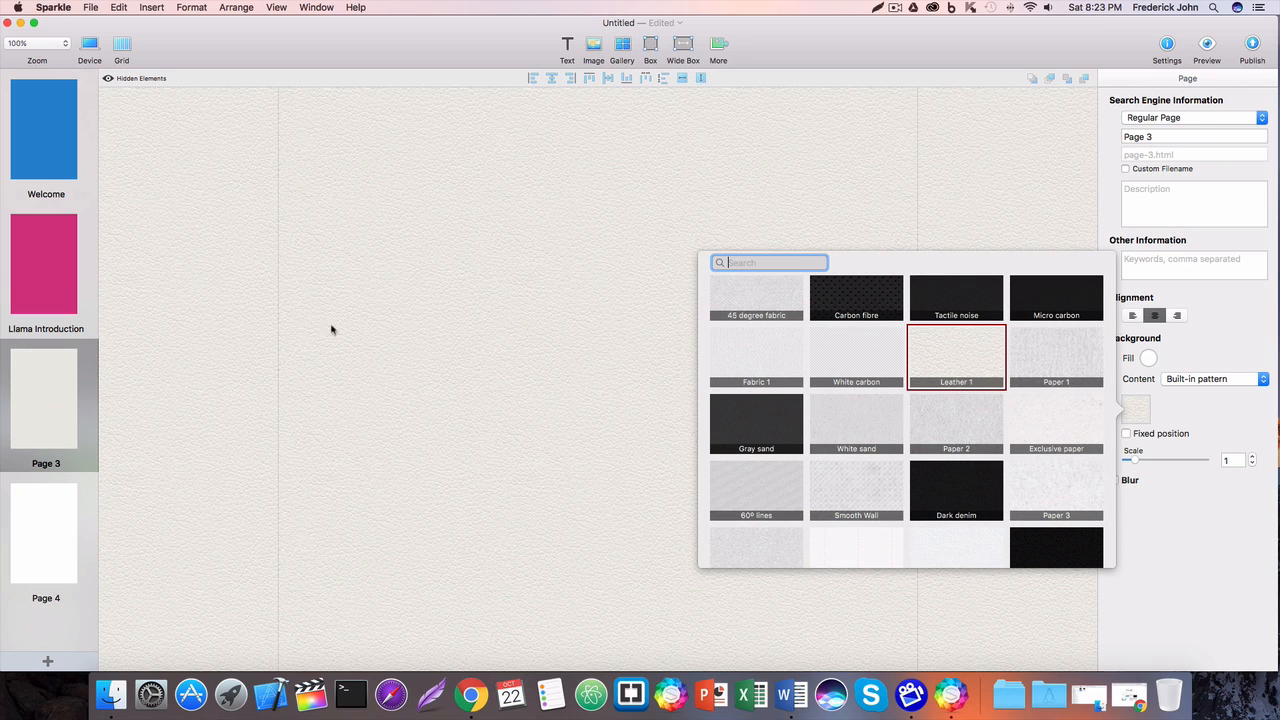
Try the Pinstripe pattern and the dark Concrete wall pattern as Page 3's background
scroll(455, 393, down, 1)
scroll(860, 438, down, 3)
click(856, 438)
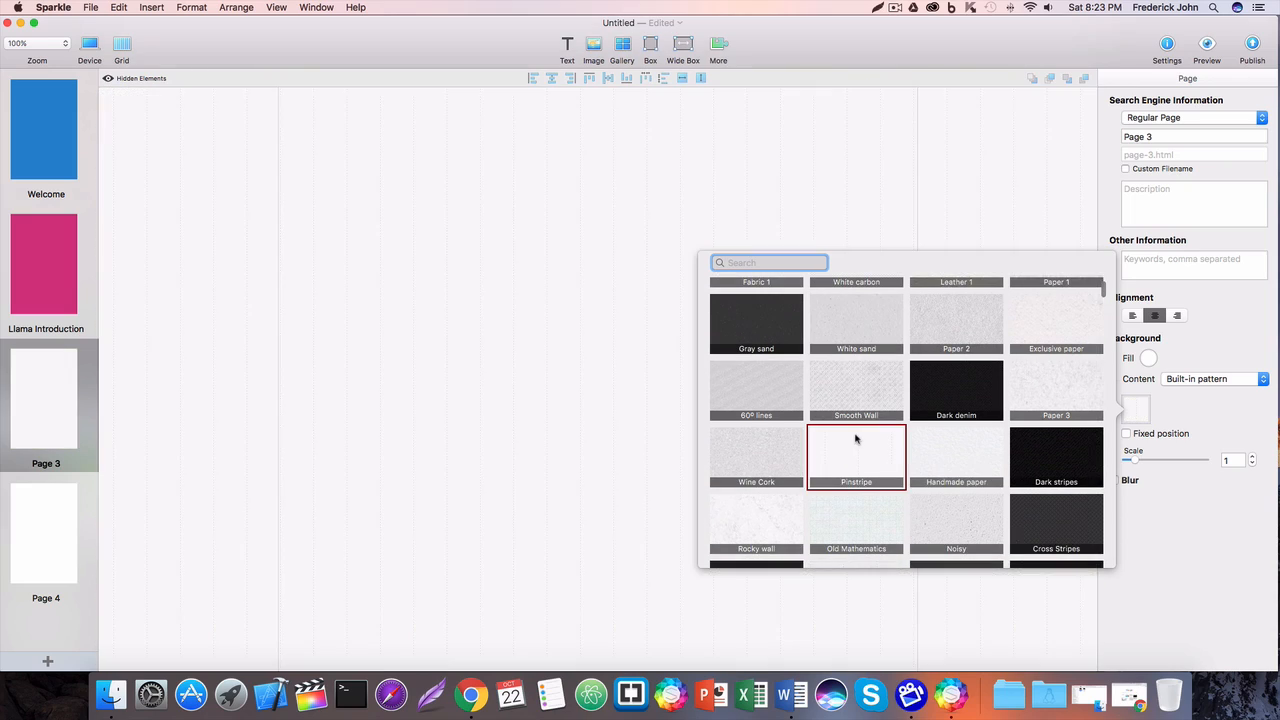
scroll(855, 440, down, 5)
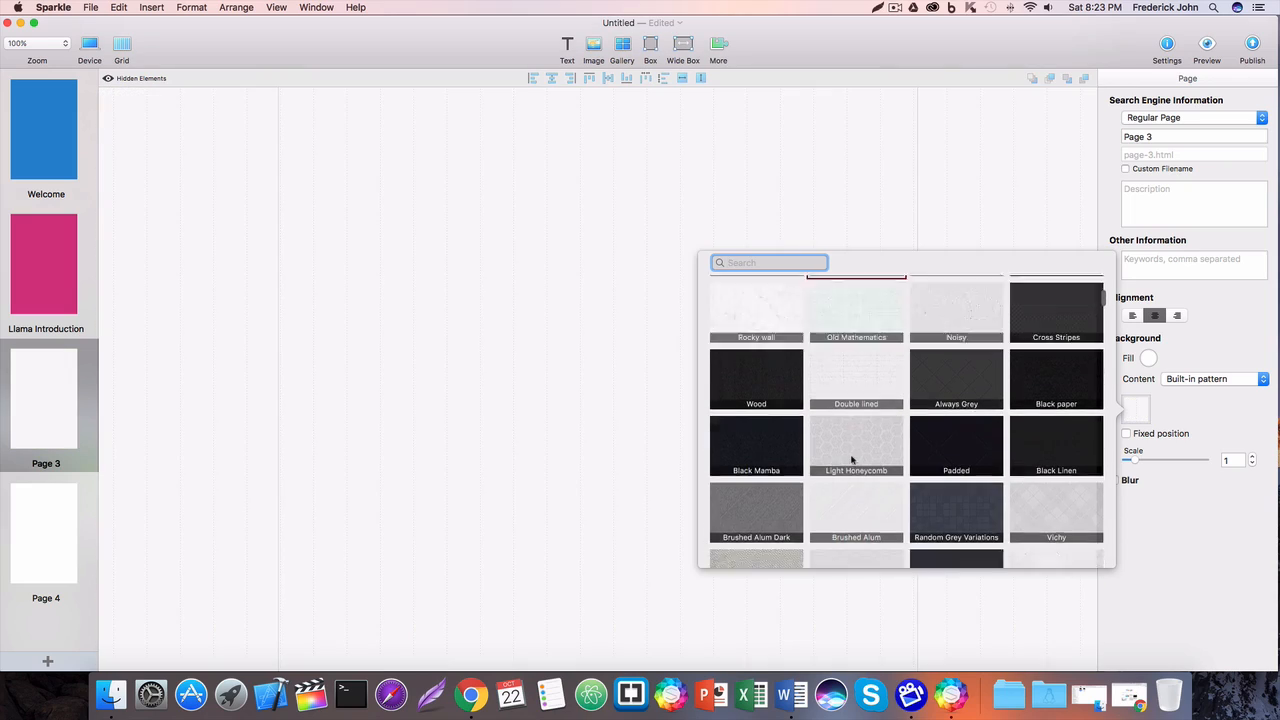
scroll(852, 460, down, 5)
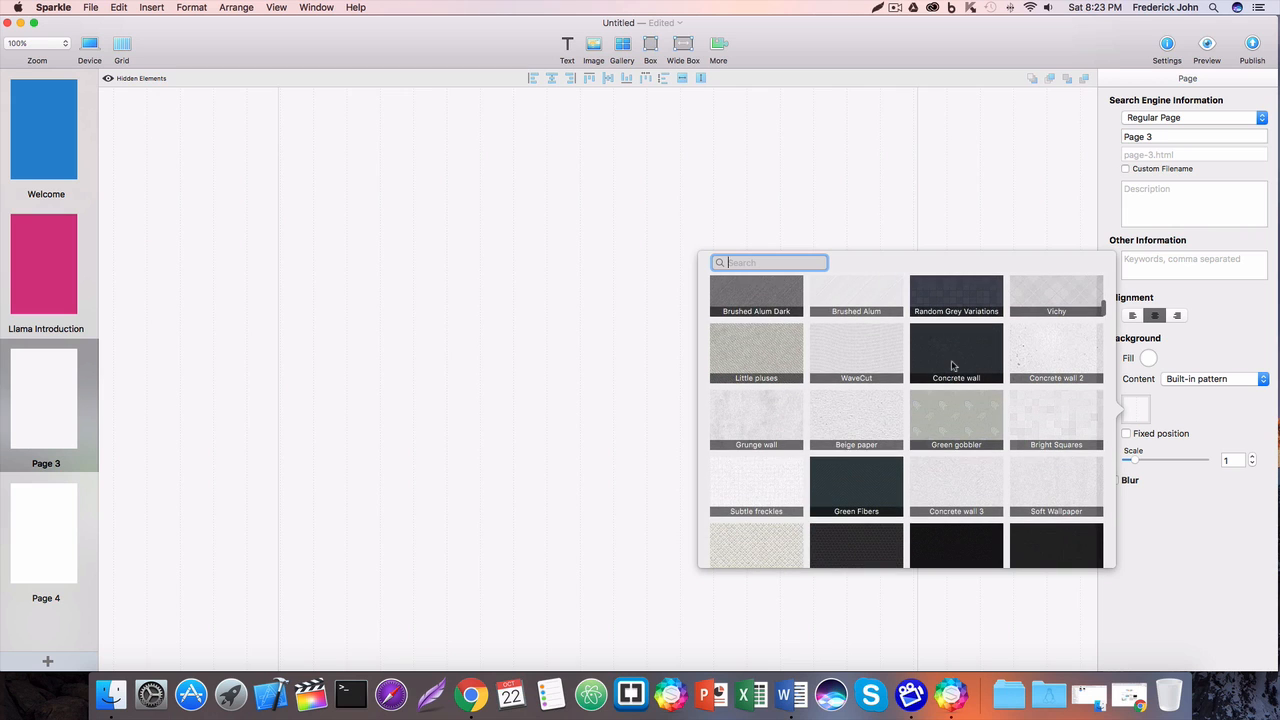
click(953, 366)
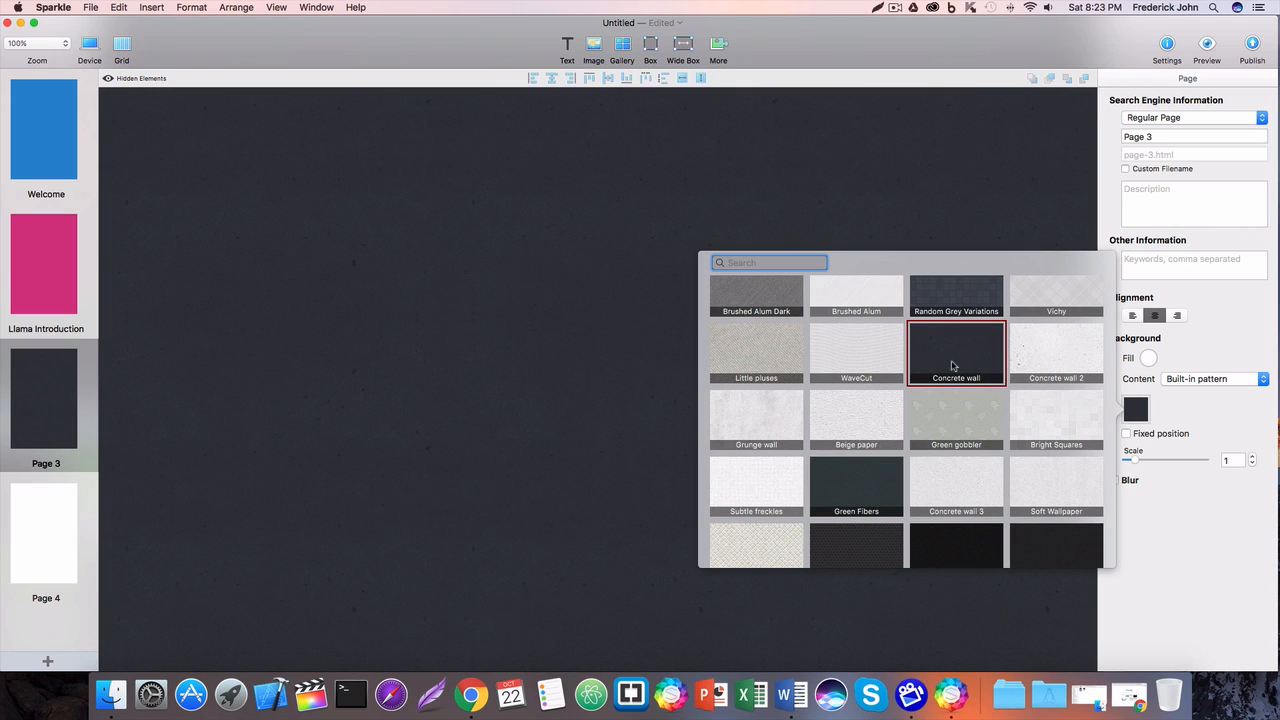
Try the Green Dust Scratches pattern on Page 3, then switch its background to Pool Table
scroll(850, 420, down, 5)
click(852, 395)
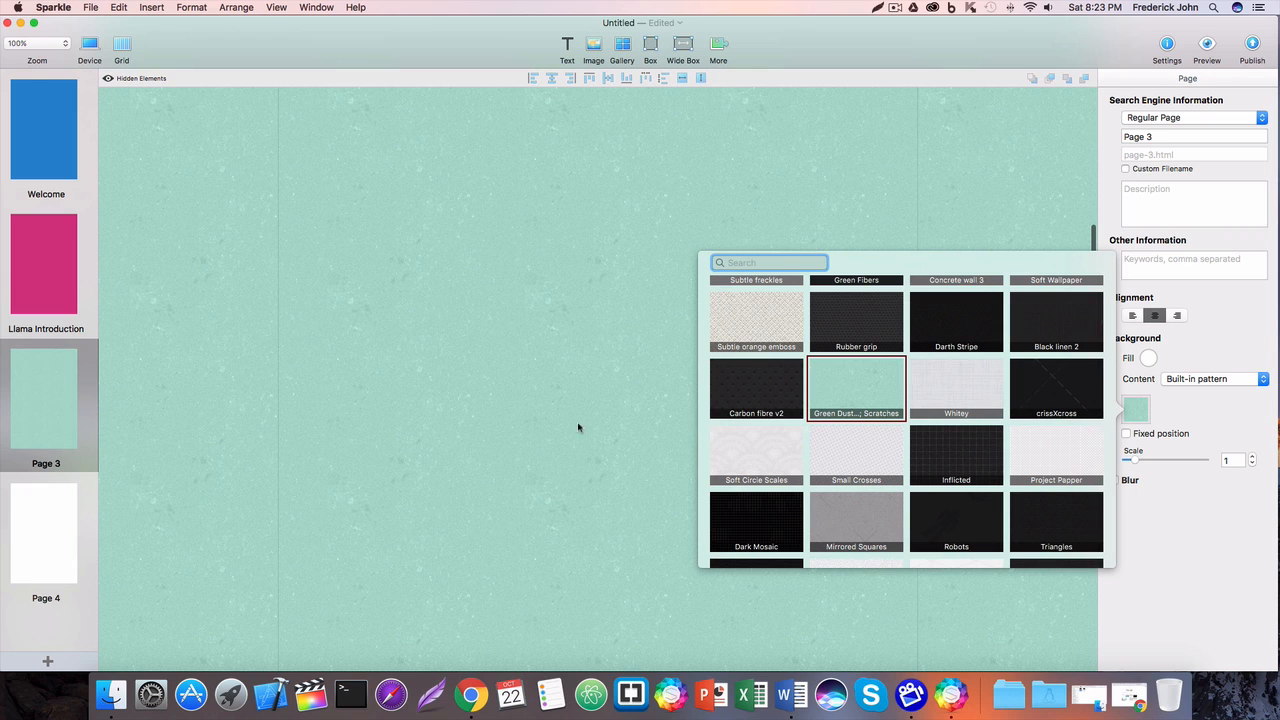
scroll(984, 421, down, 10)
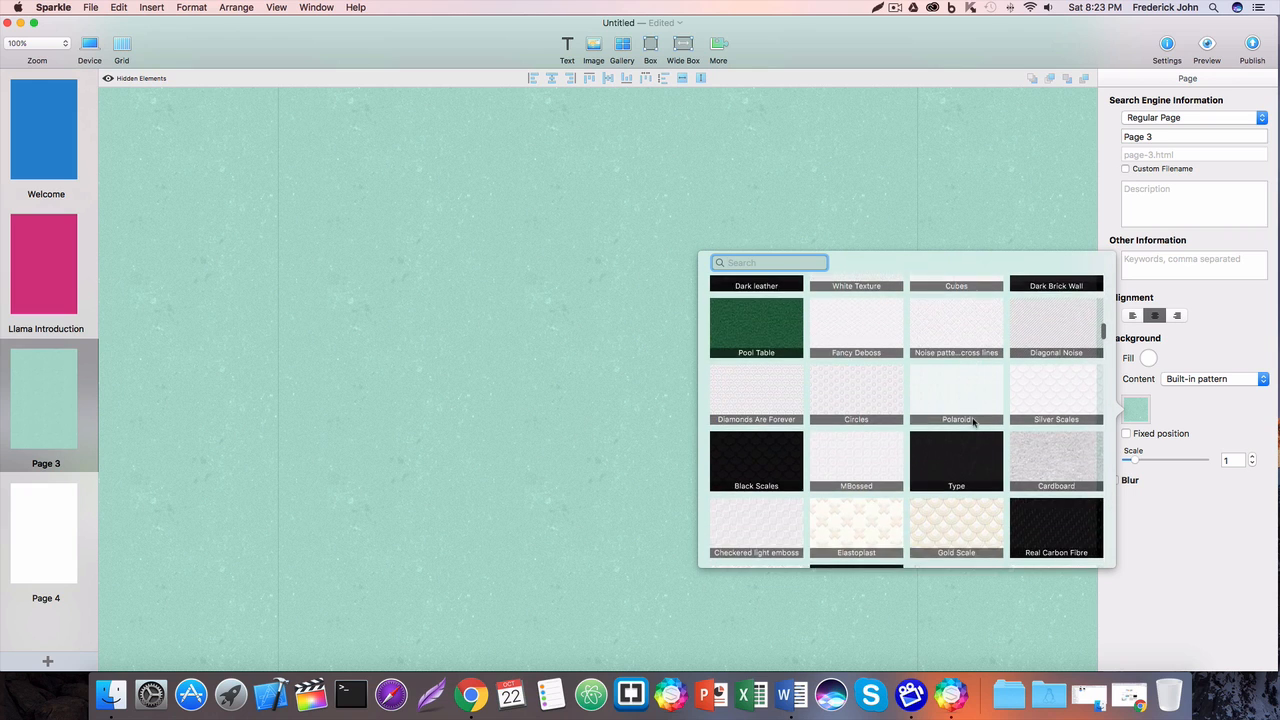
scroll(973, 421, up, 2)
click(758, 388)
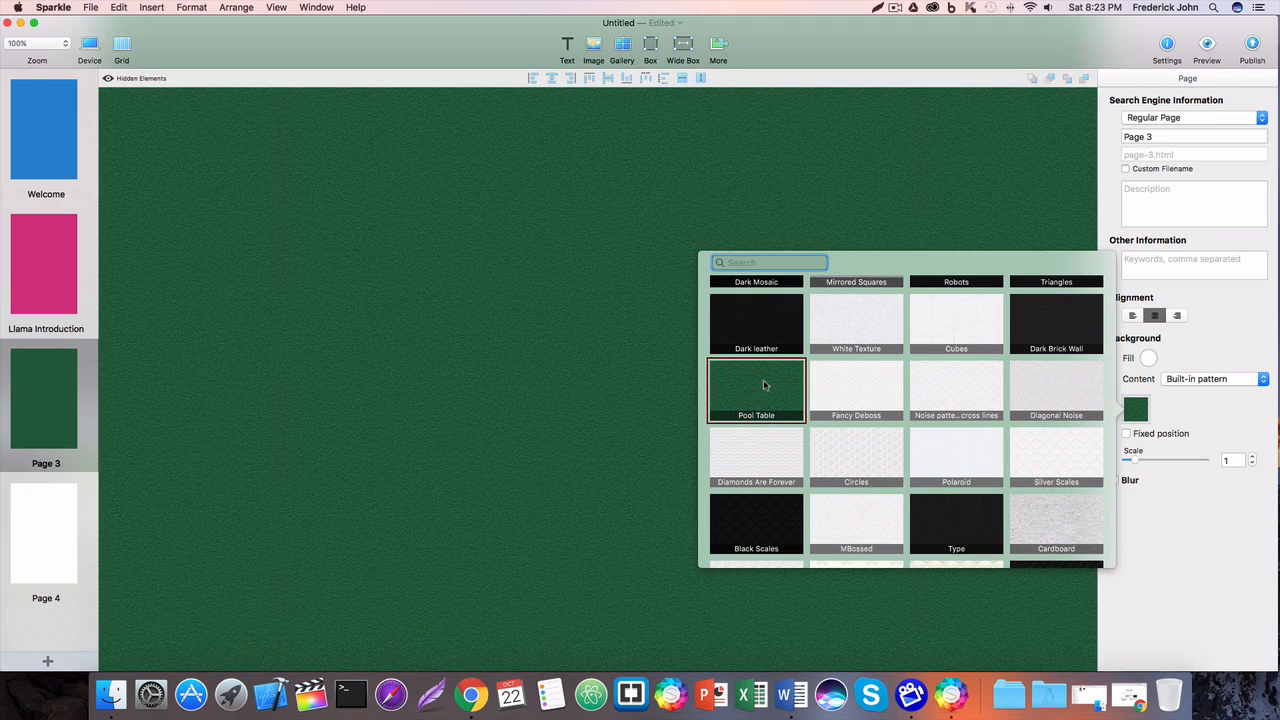
click(576, 420)
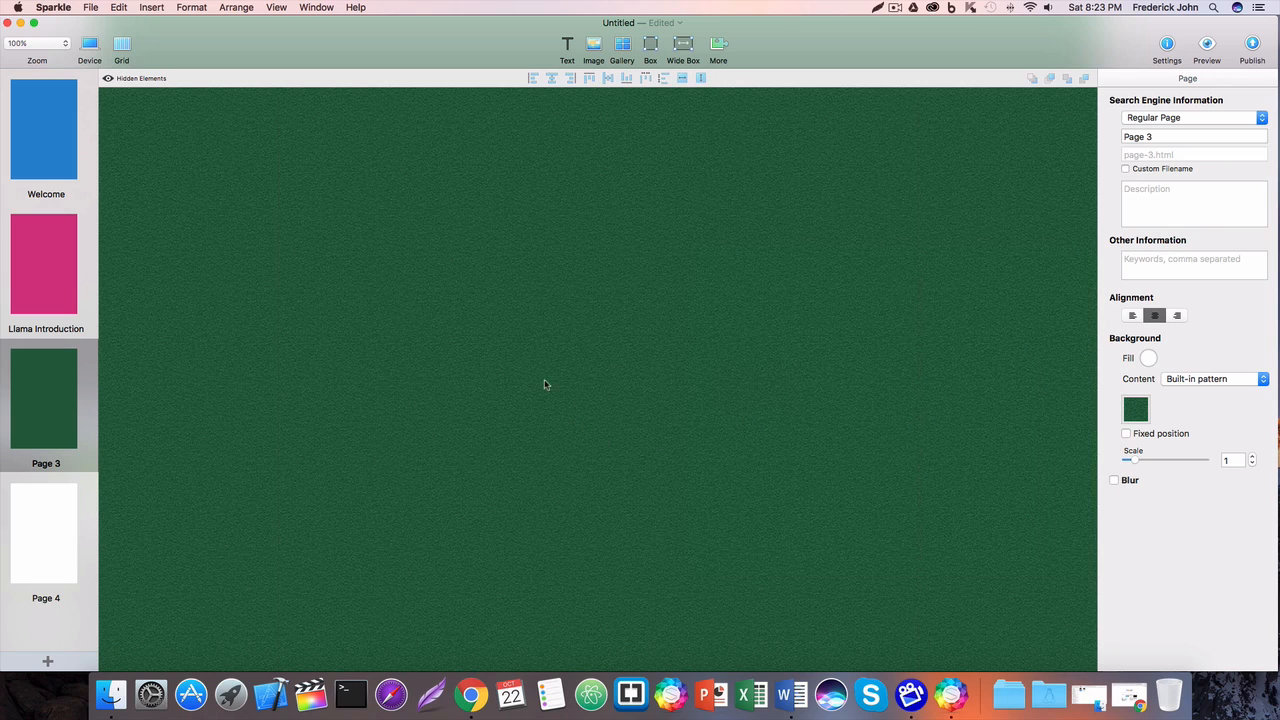
Look over the full length of Page 3 to examine how the Pool Table pattern covers it
drag(527, 420, 703, 597)
scroll(606, 429, down, 5)
scroll(523, 445, up, 8)
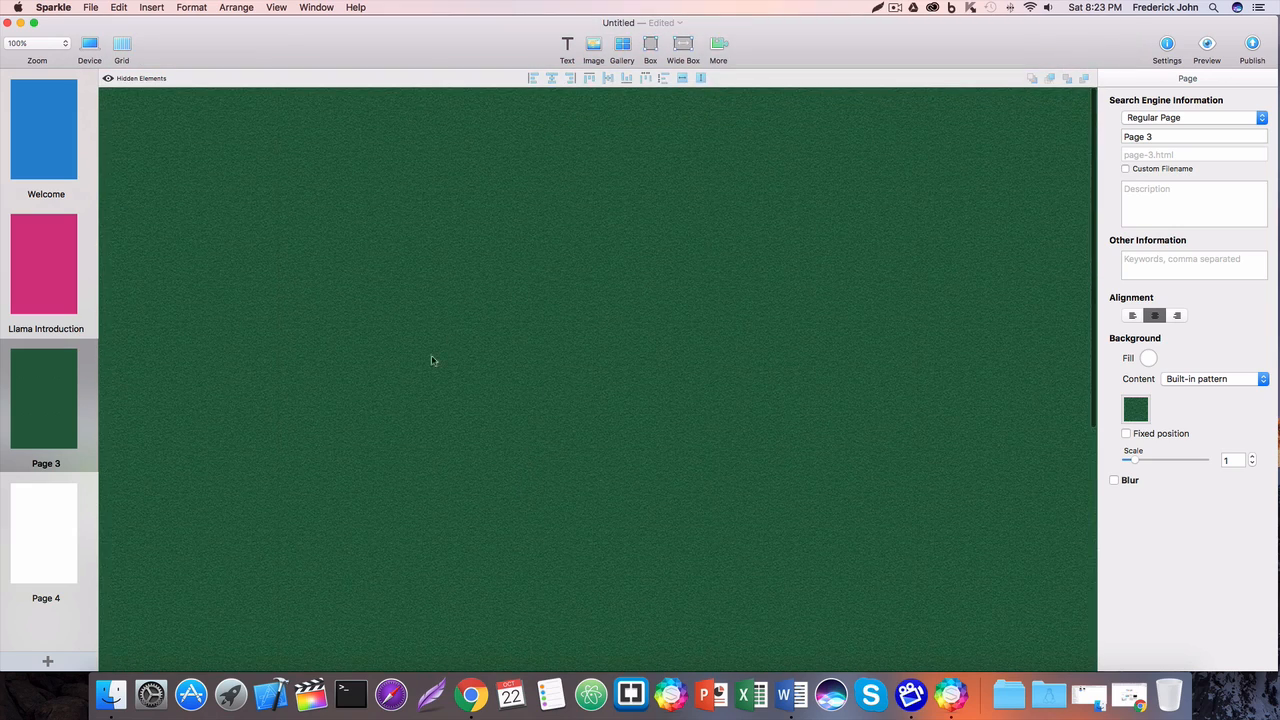
scroll(552, 425, down, 3)
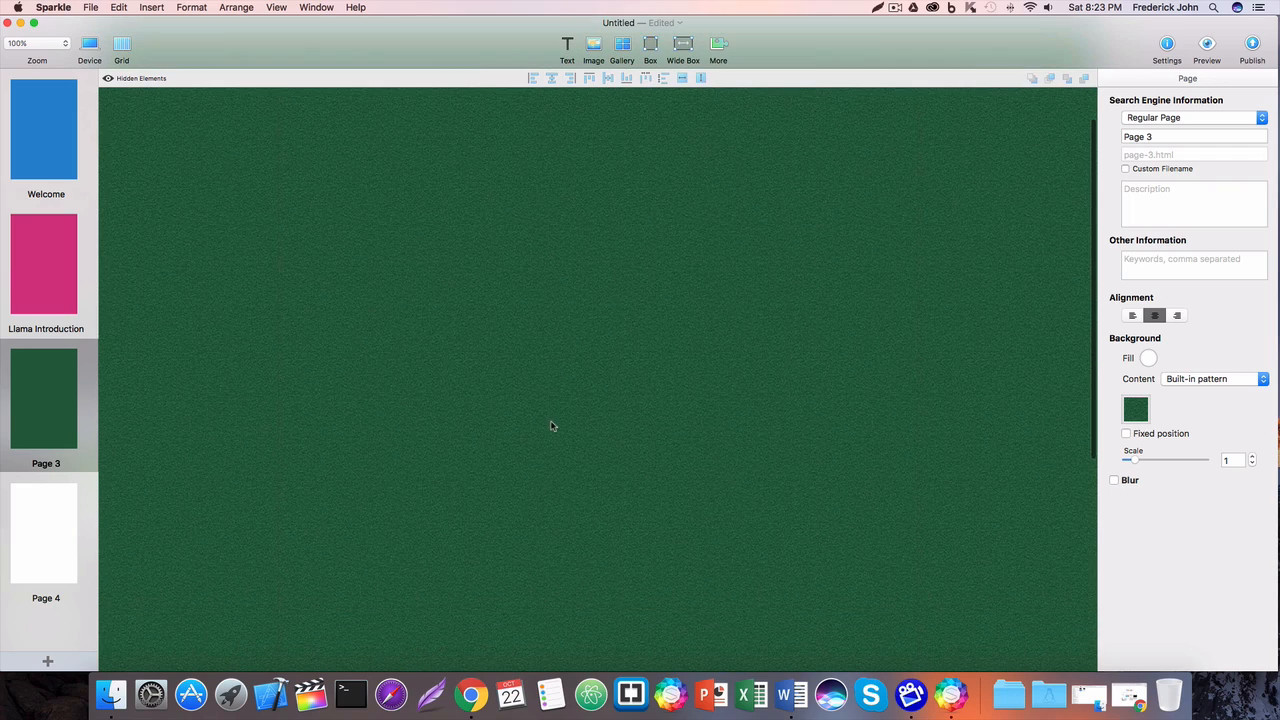
drag(688, 509, 360, 410)
scroll(740, 526, down, 5)
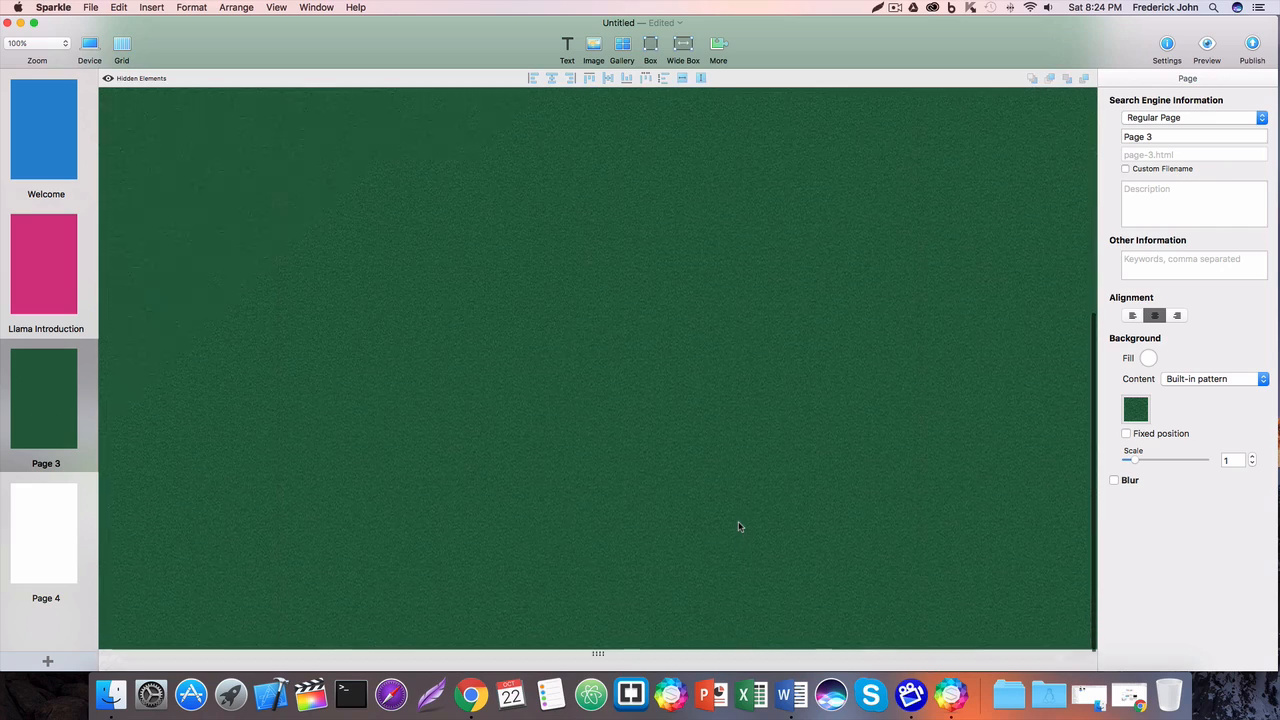
Replace Page 3's Pool Table background with a light grey built-in pattern of fine diagonal lines
click(1145, 413)
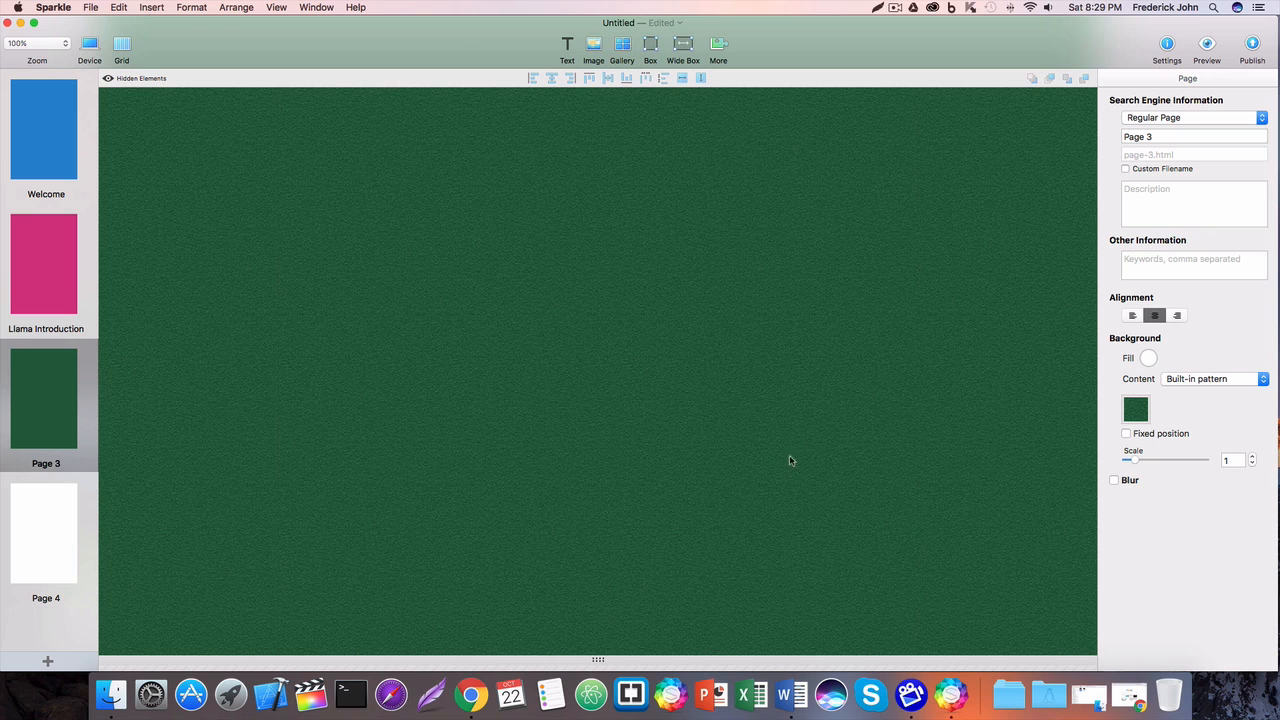
click(1140, 412)
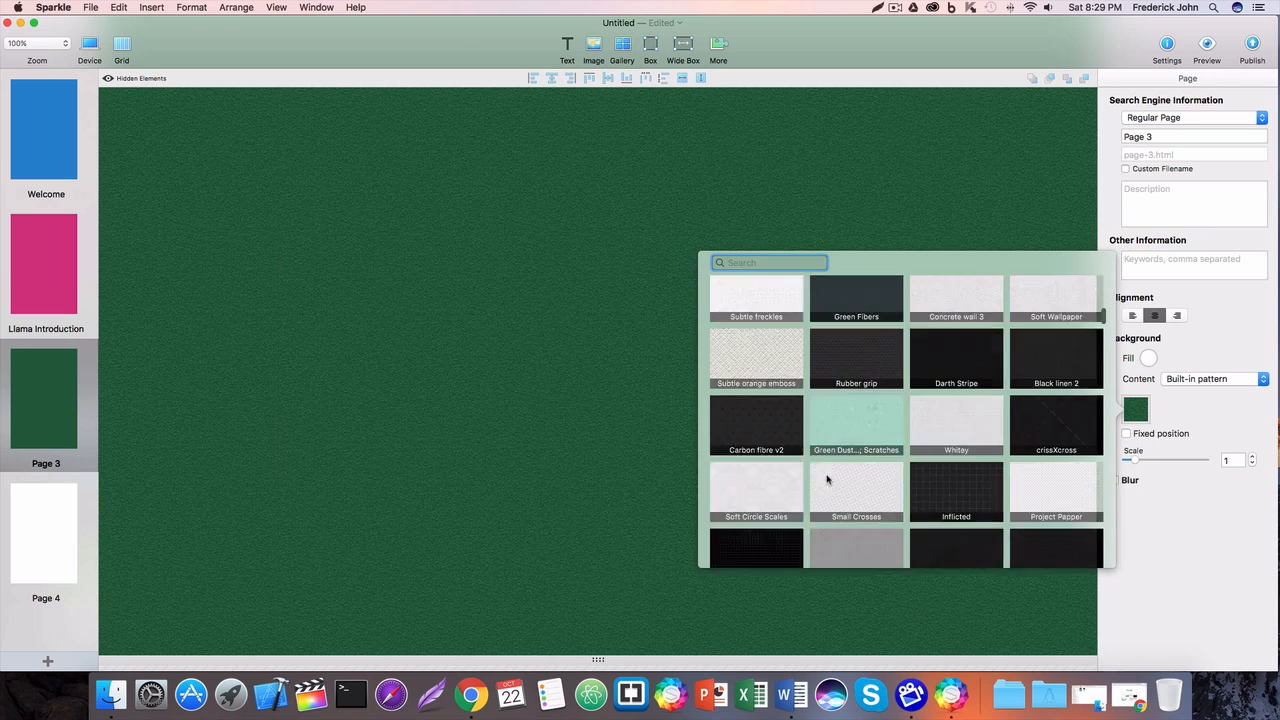
scroll(826, 480, up, 10)
click(826, 479)
scroll(826, 478, up, 3)
click(1193, 449)
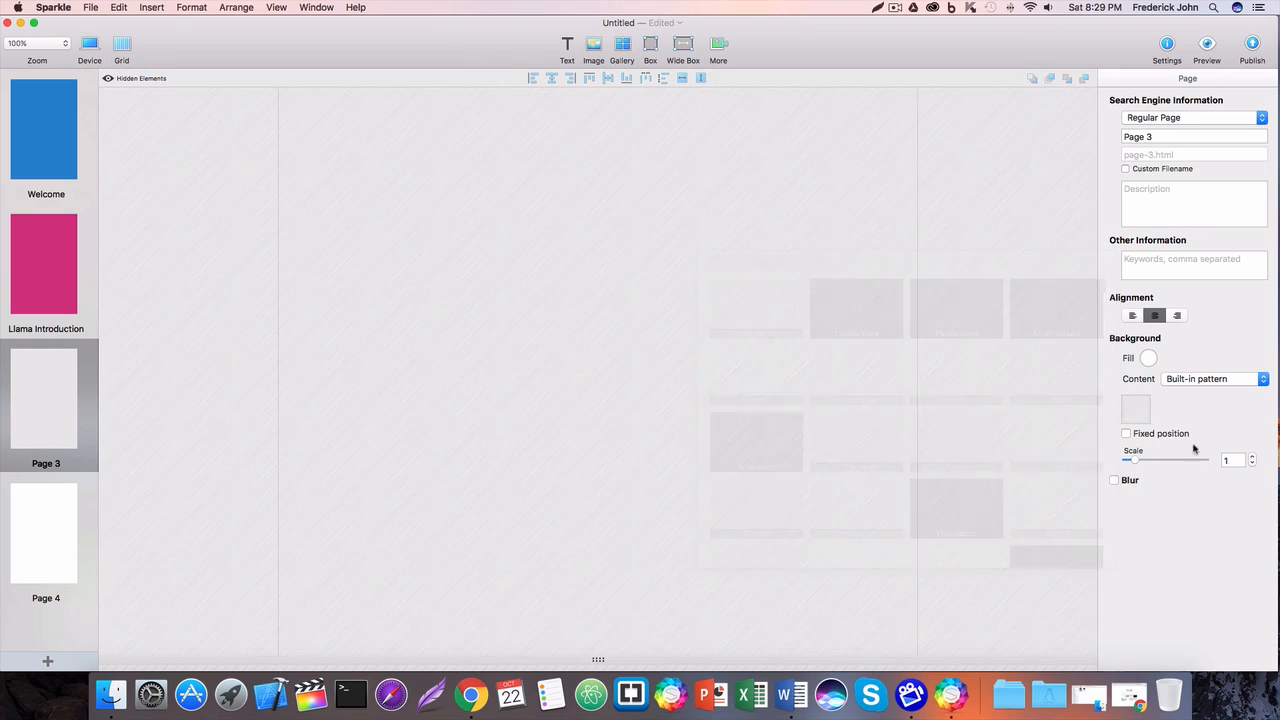
Set Page 3's background fill to pink from the Main colours and its background content to None
click(1150, 359)
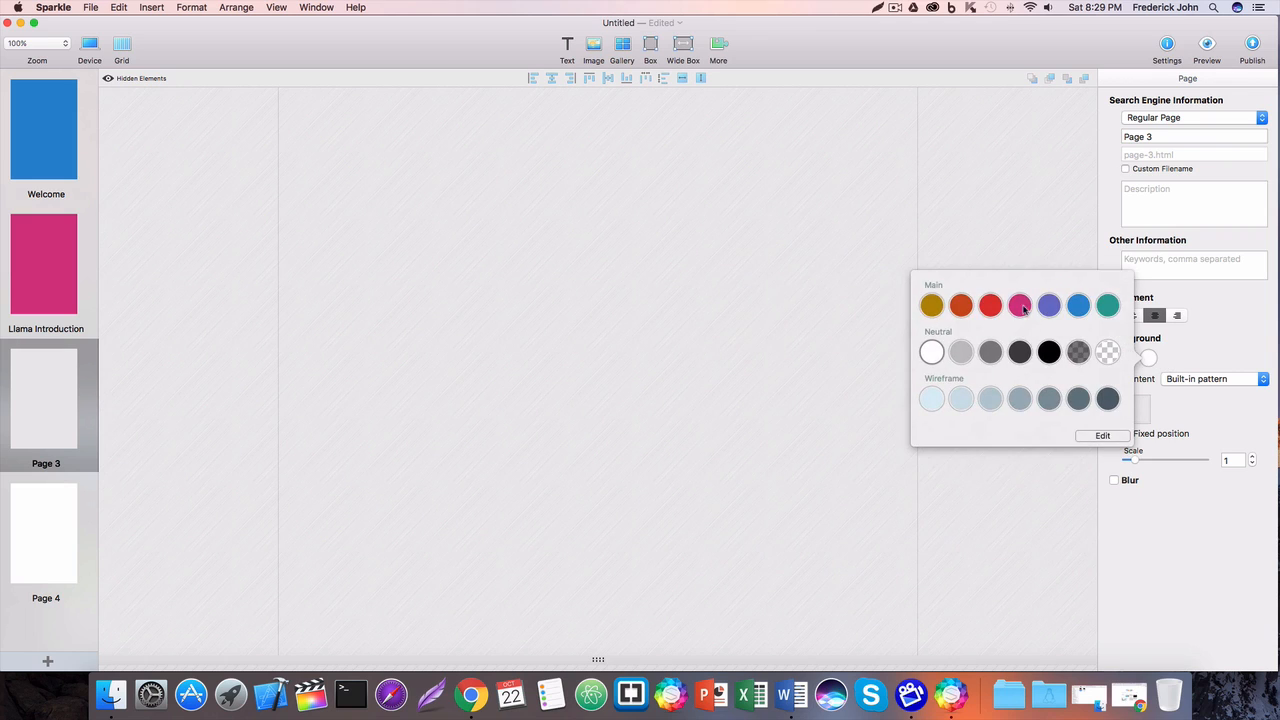
click(1020, 307)
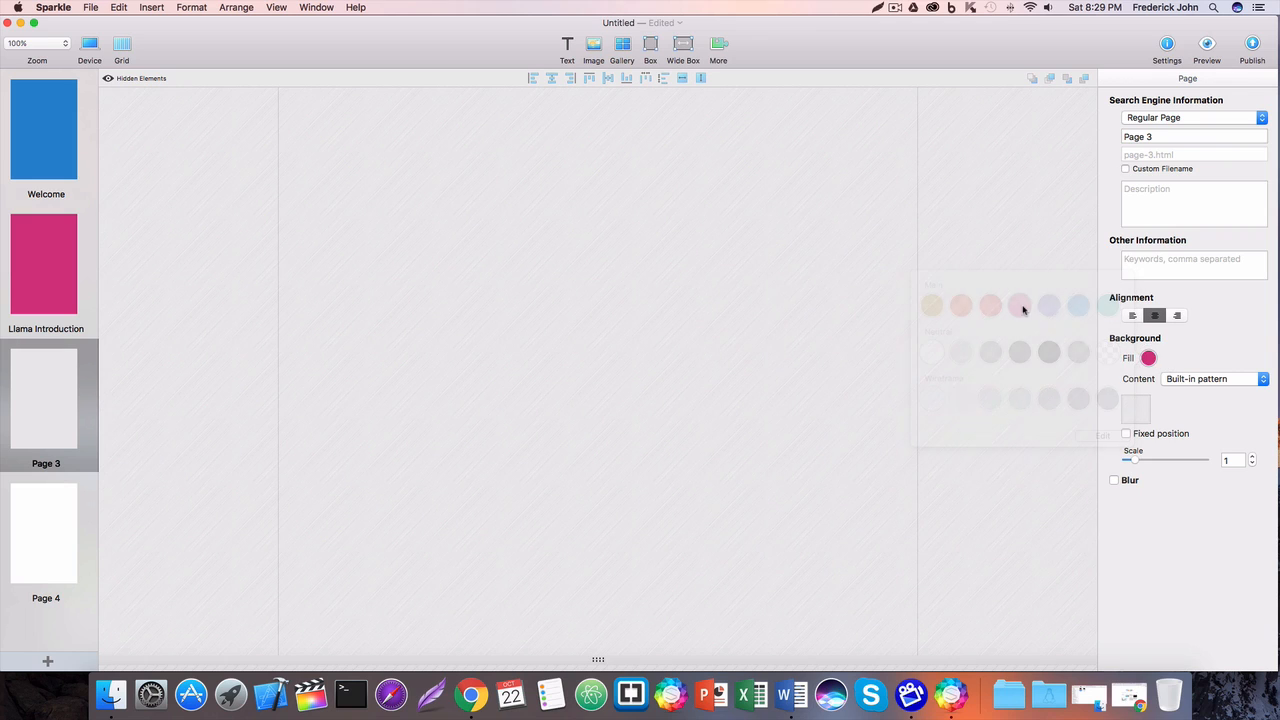
click(1218, 378)
click(1205, 365)
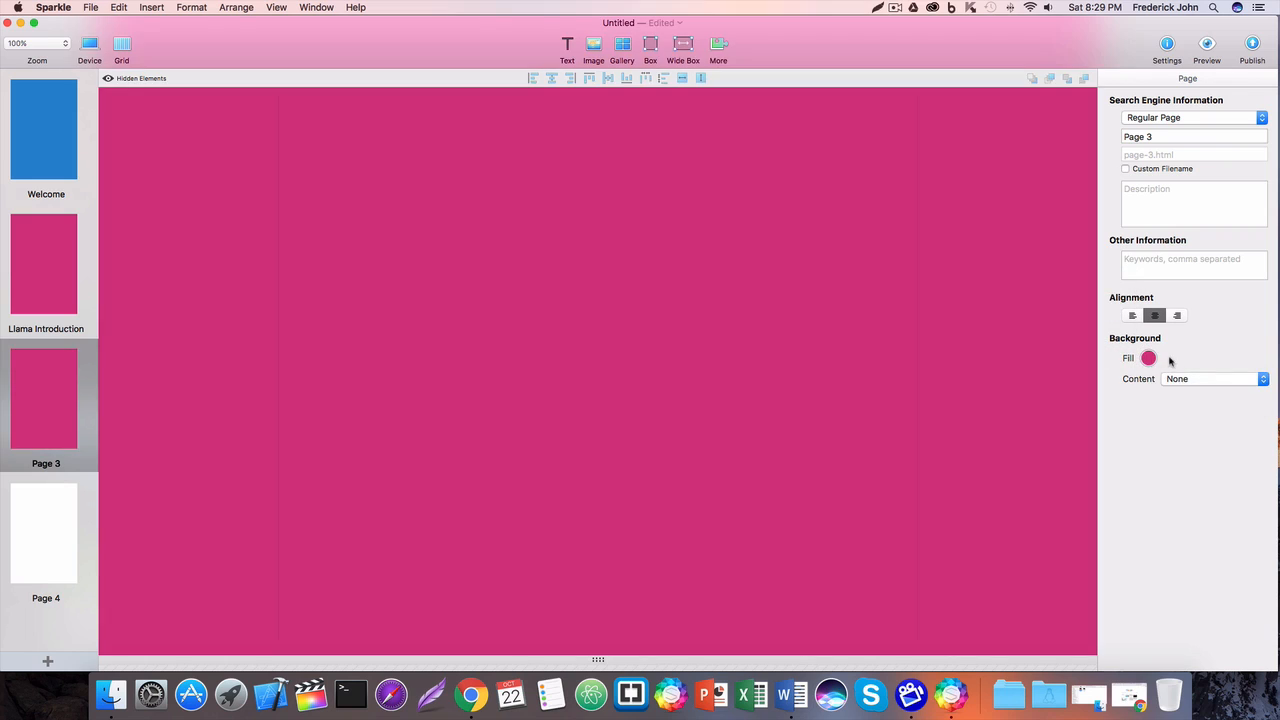
Compare the backgrounds of the Llama Introduction, Page 3 and Welcome pages, ending on Welcome
click(61, 261)
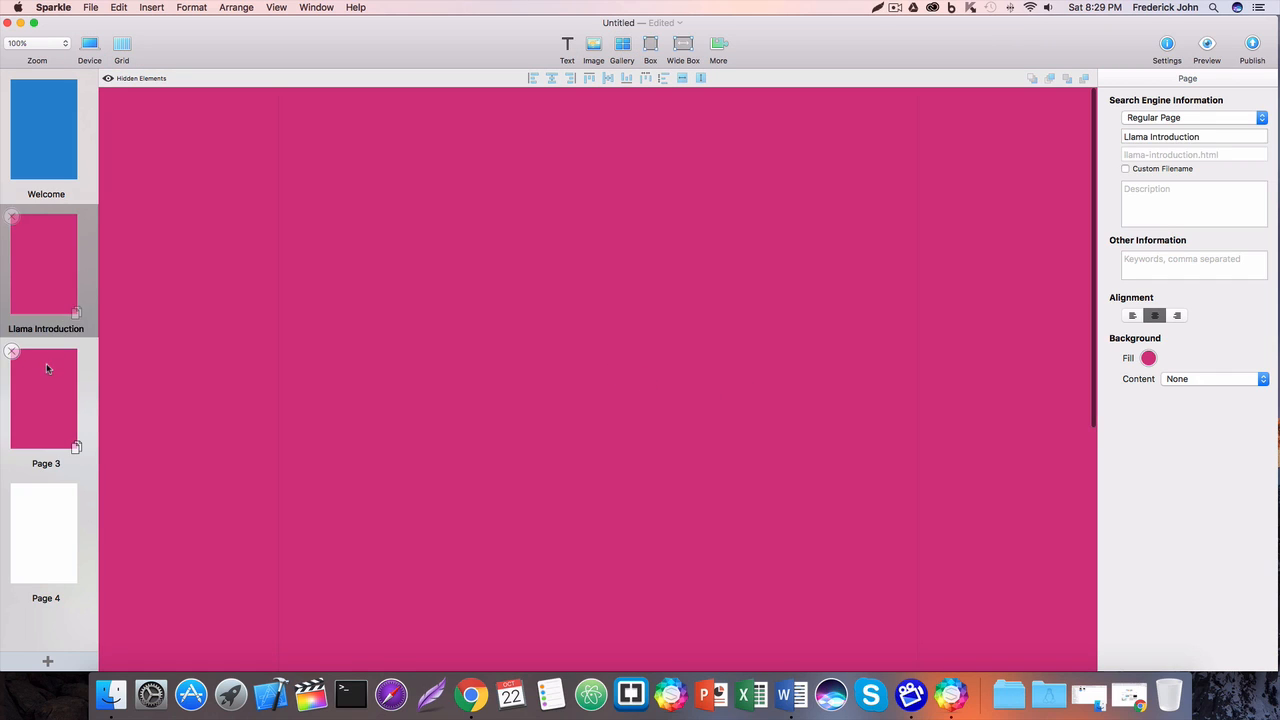
click(46, 369)
click(54, 262)
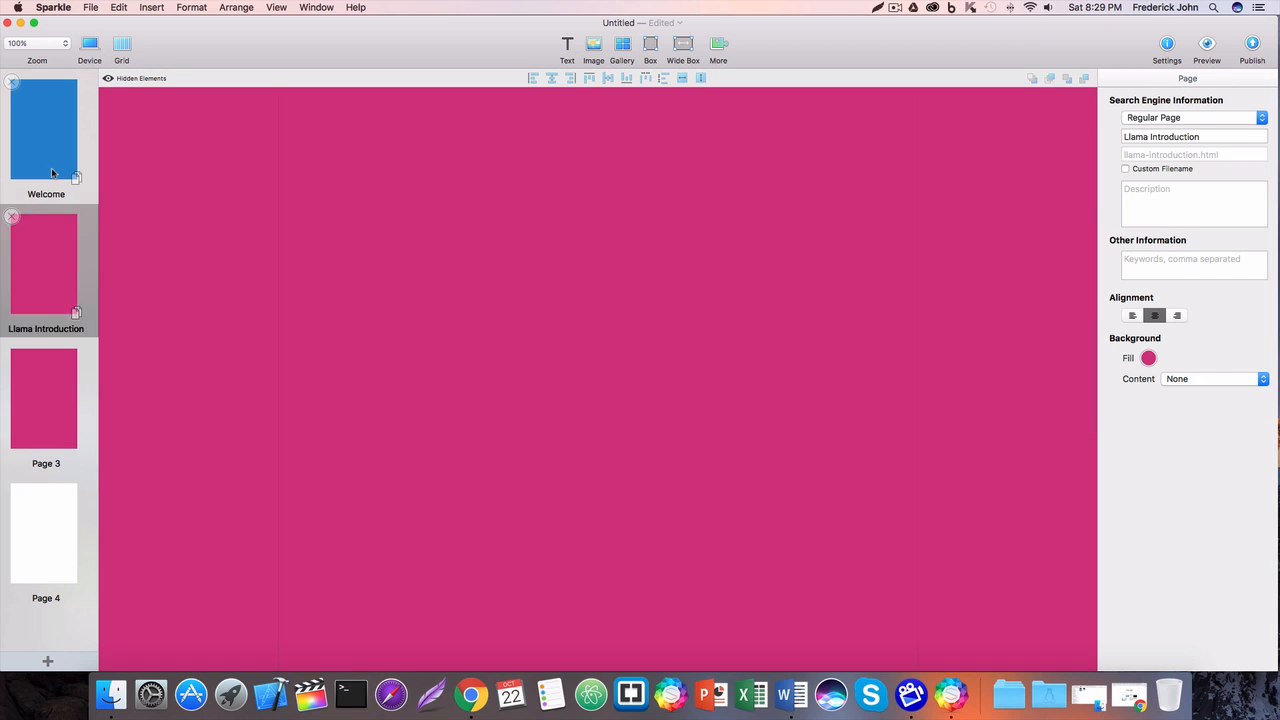
click(54, 174)
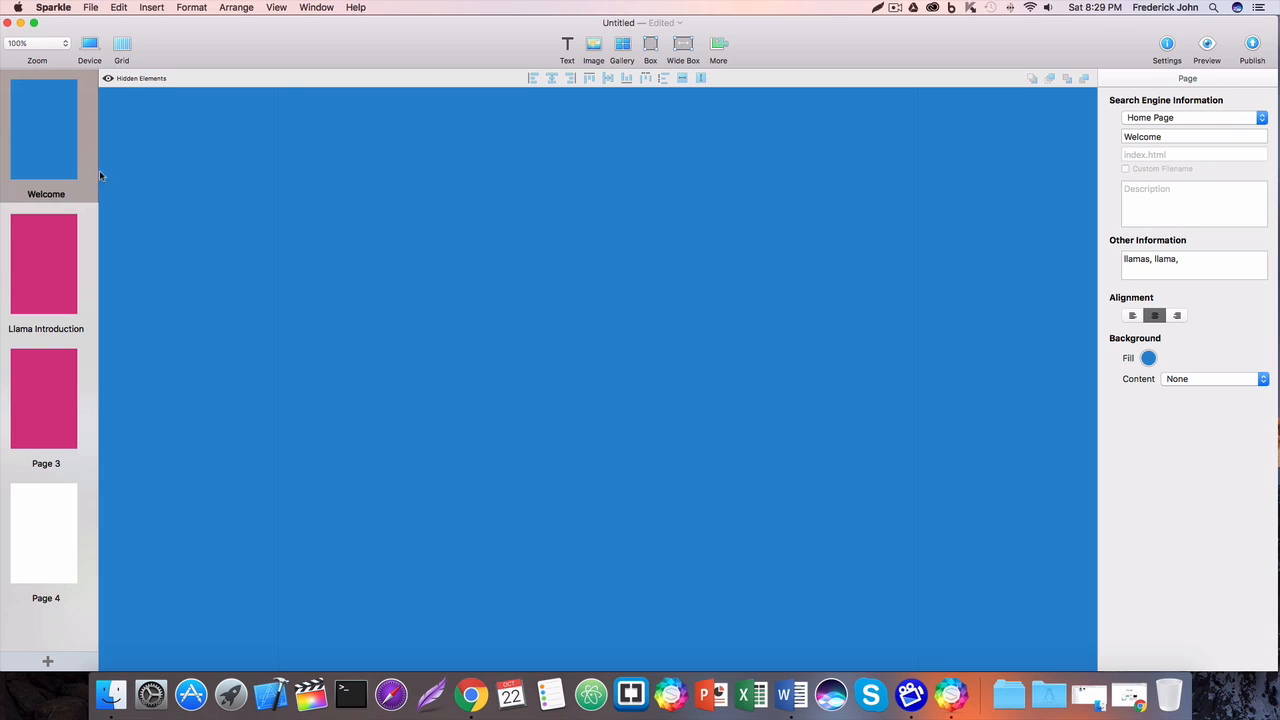
Open the site's device layout settings and choose to customize the device layouts
mouse_move(22, 502)
click(88, 46)
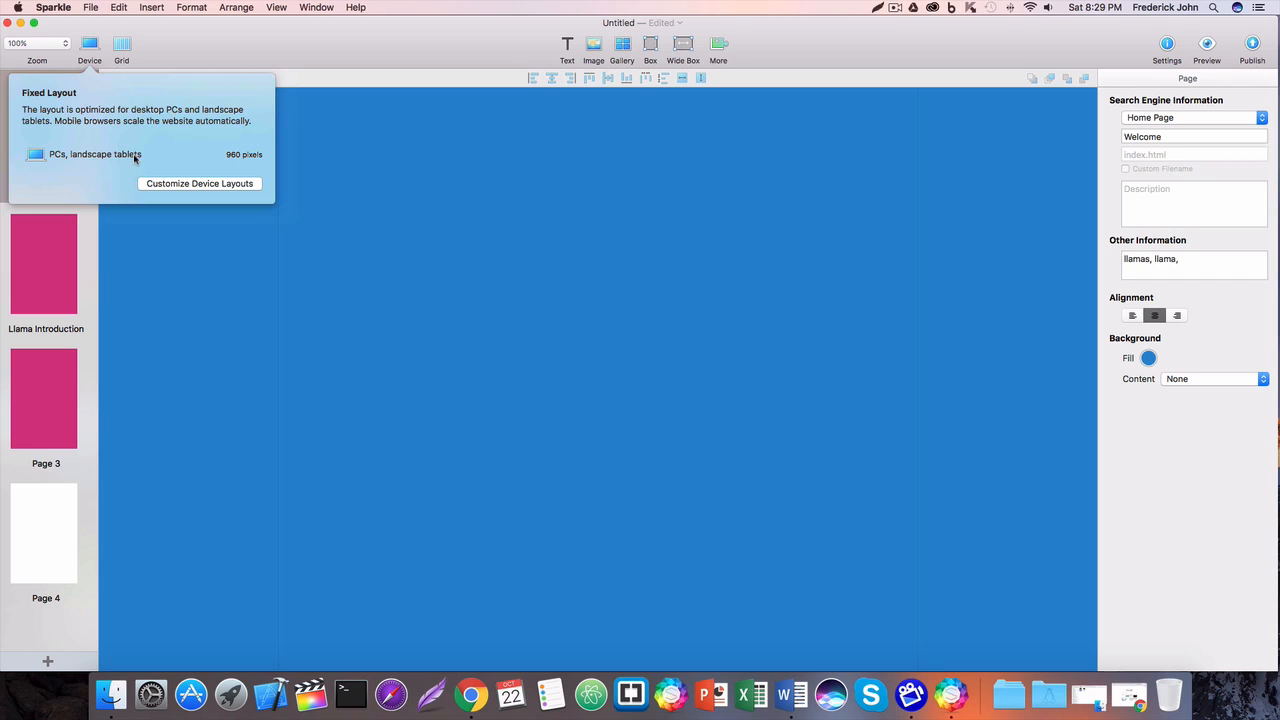
click(230, 184)
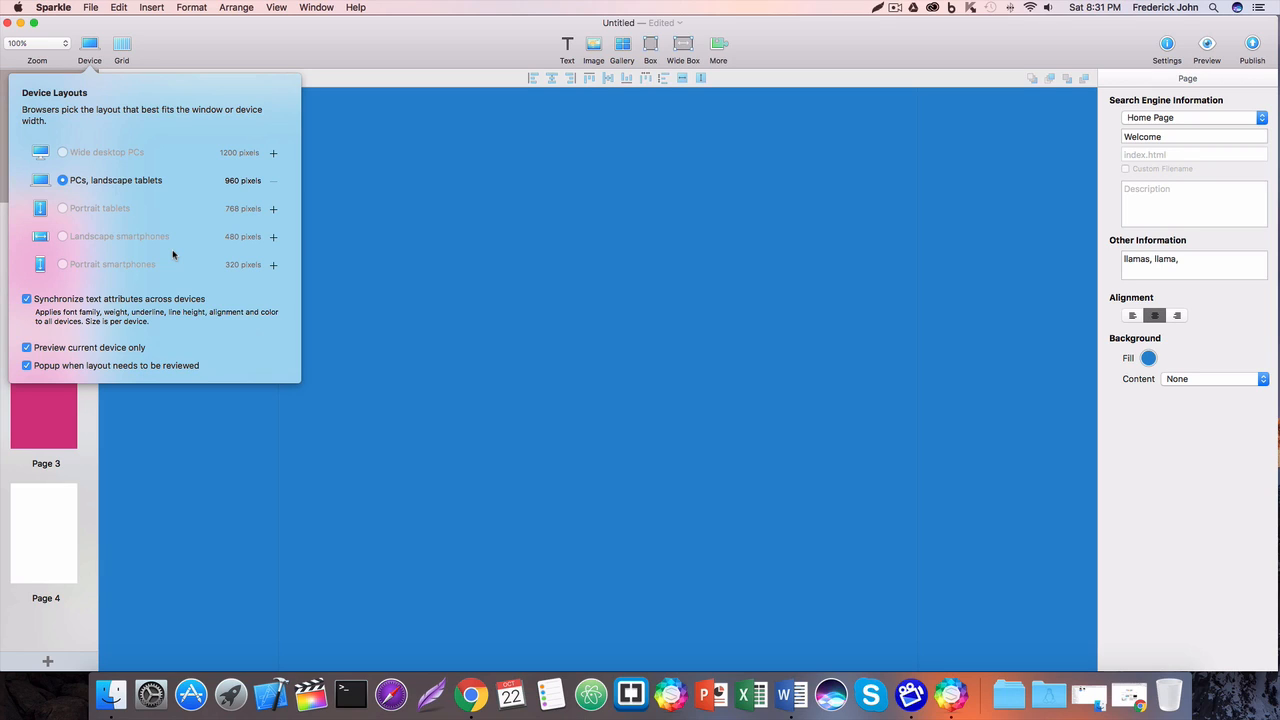
Close the device layout settings and turn on the layout grid with 12 columns and a gutter of 20
click(211, 52)
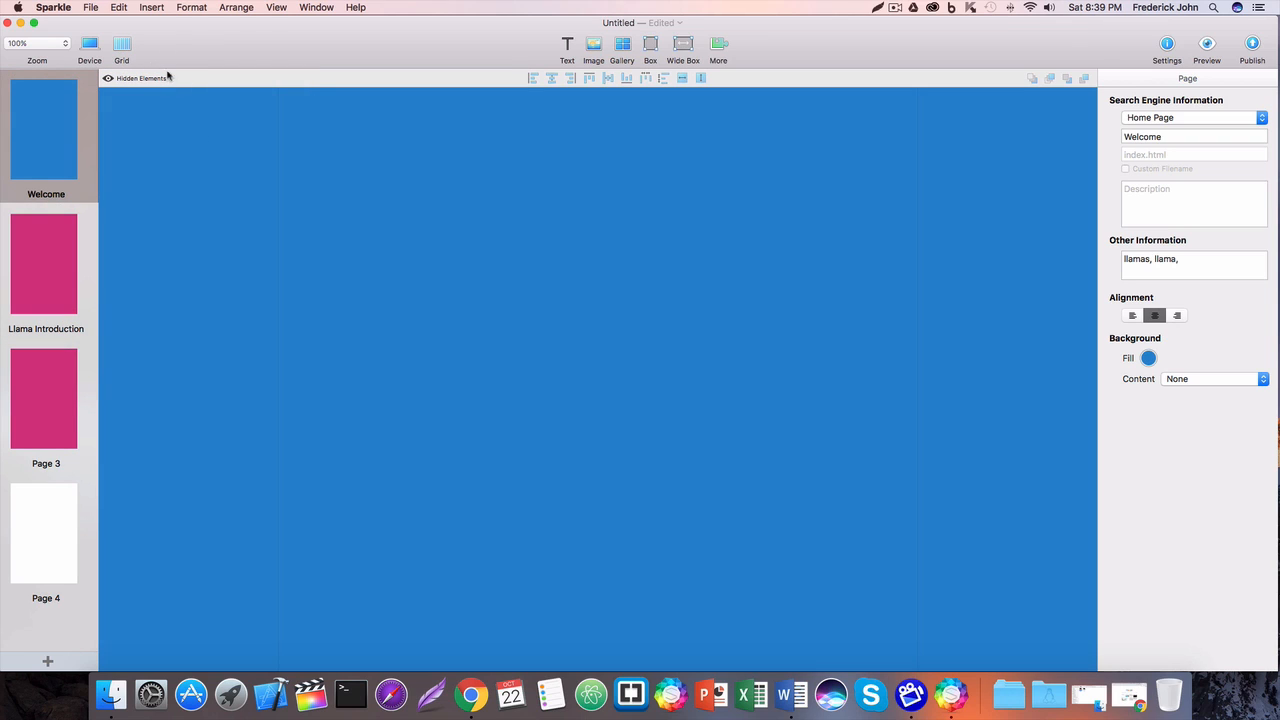
click(122, 46)
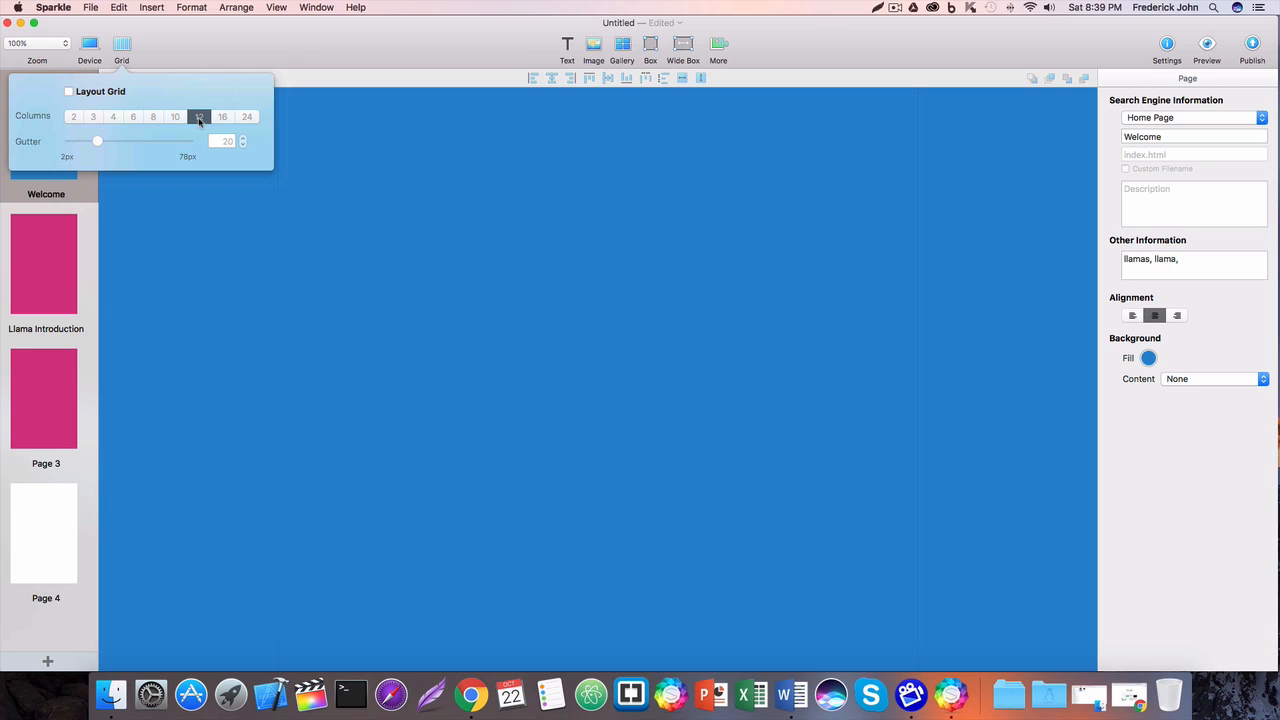
click(69, 92)
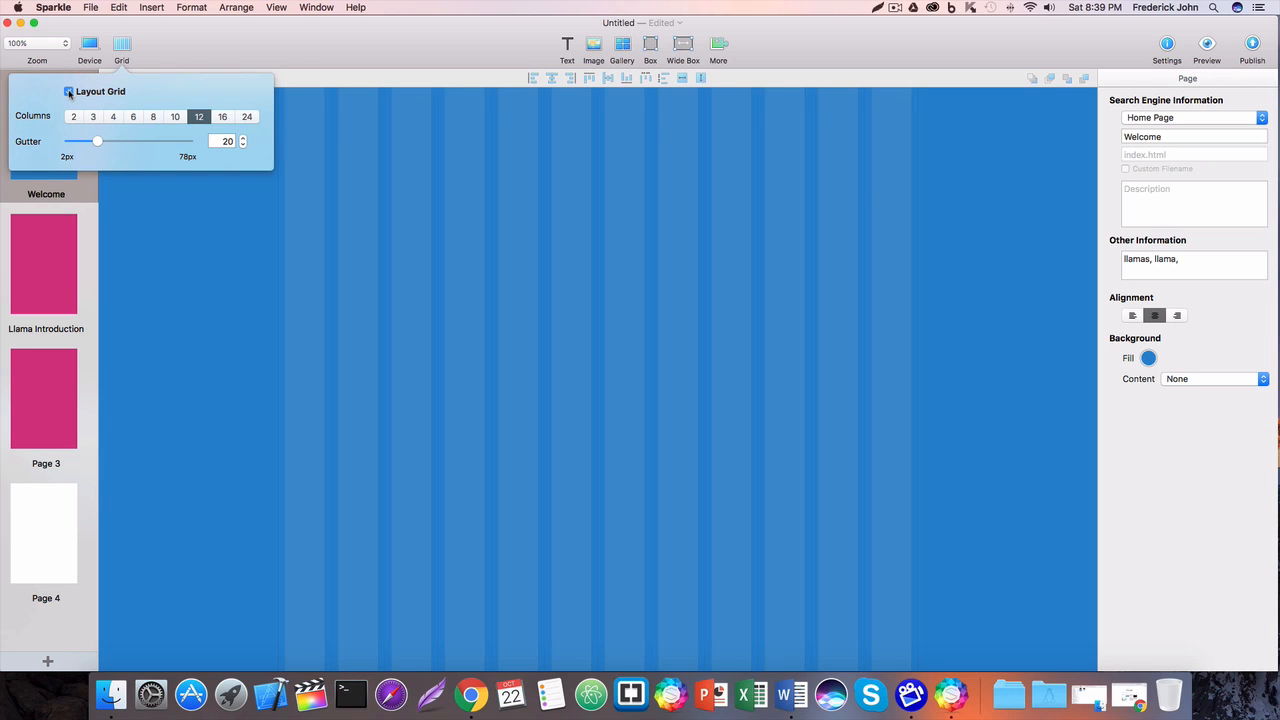
click(173, 254)
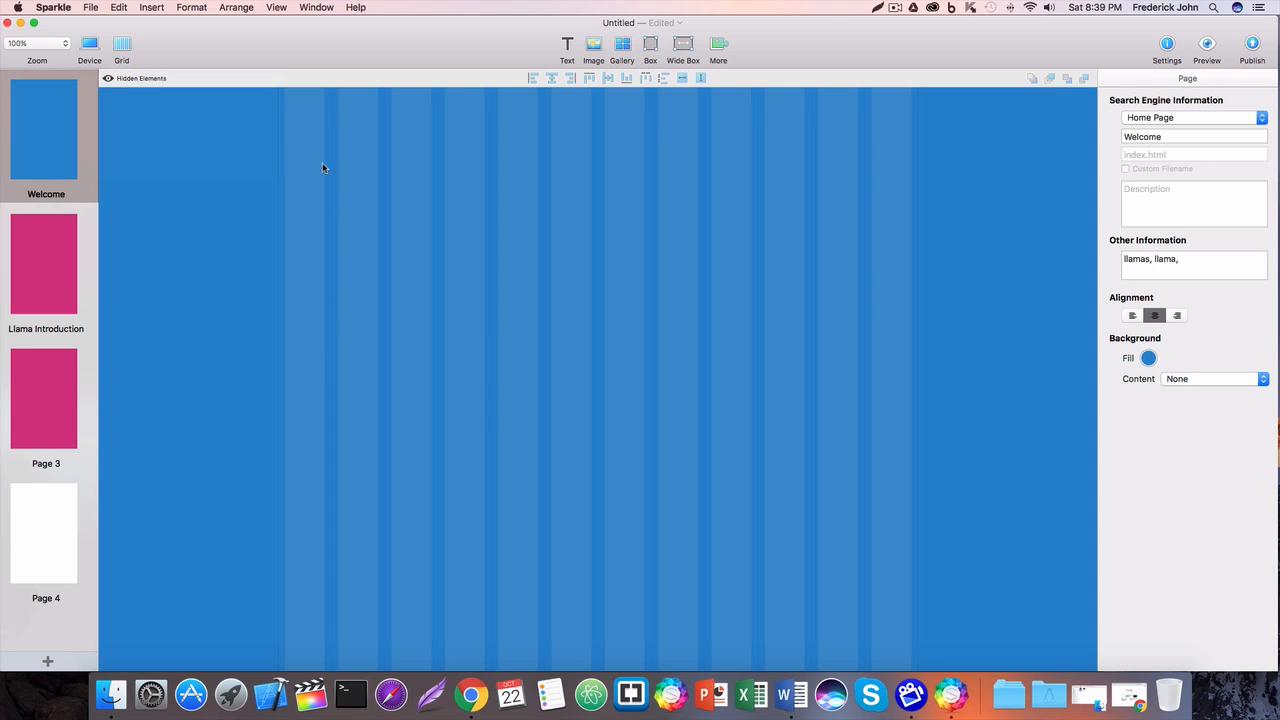
scroll(394, 360, down, 5)
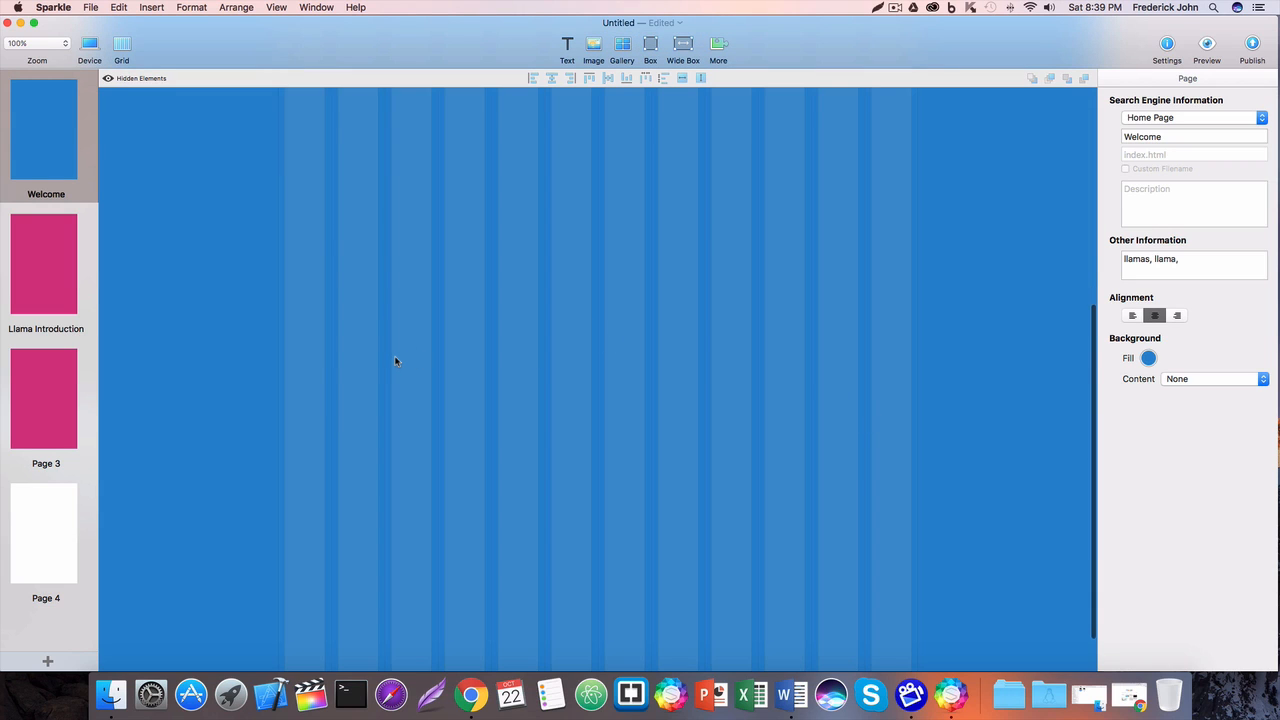
scroll(395, 361, up, 5)
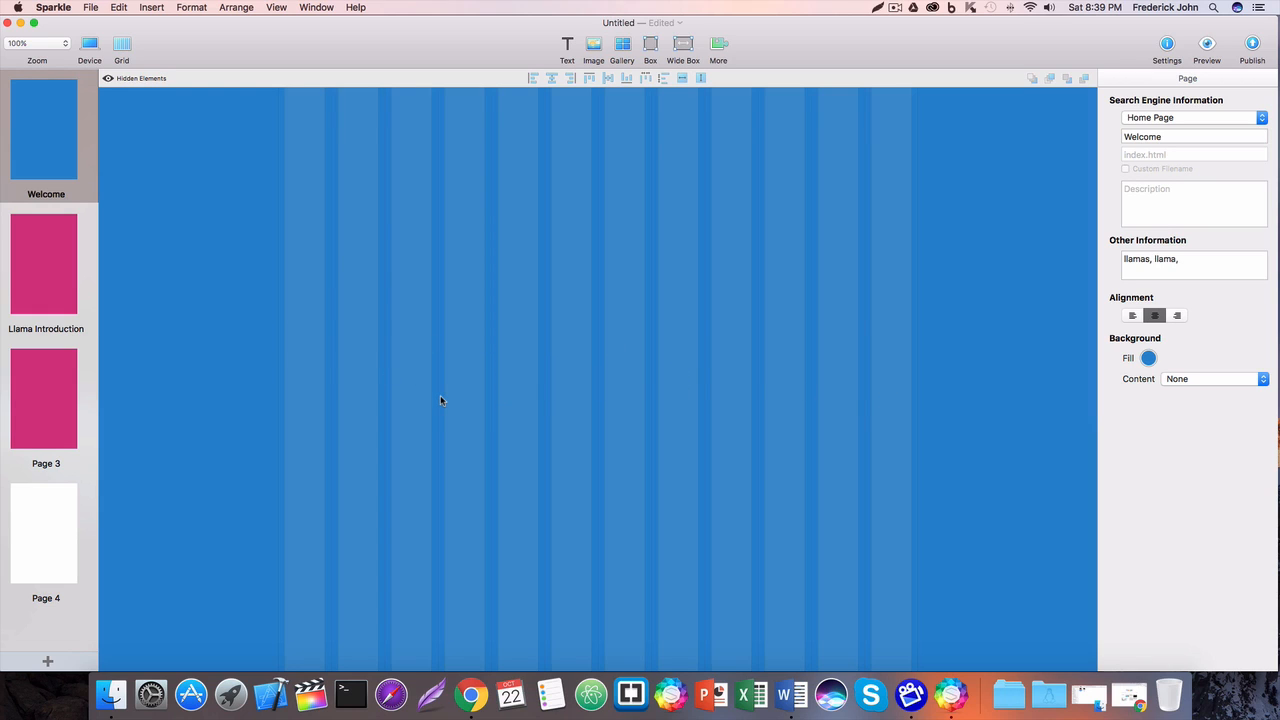
scroll(440, 398, down, 2)
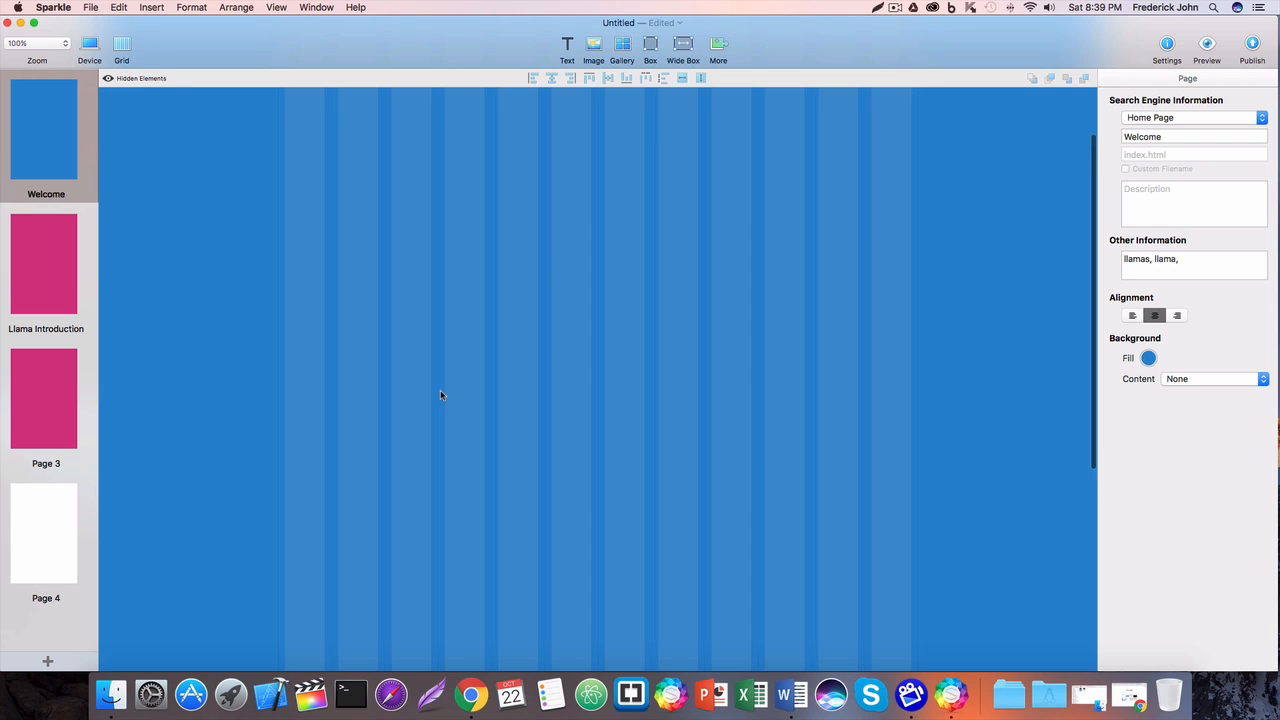
scroll(440, 396, up, 3)
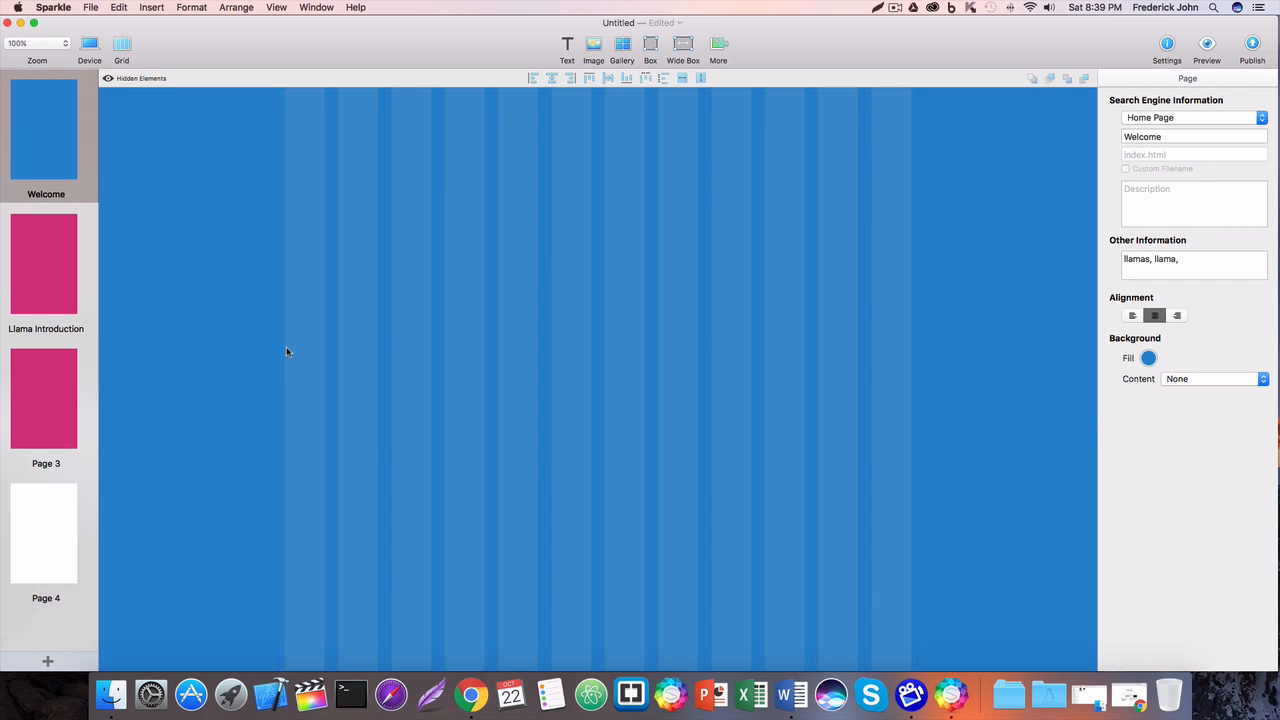
drag(284, 357, 381, 436)
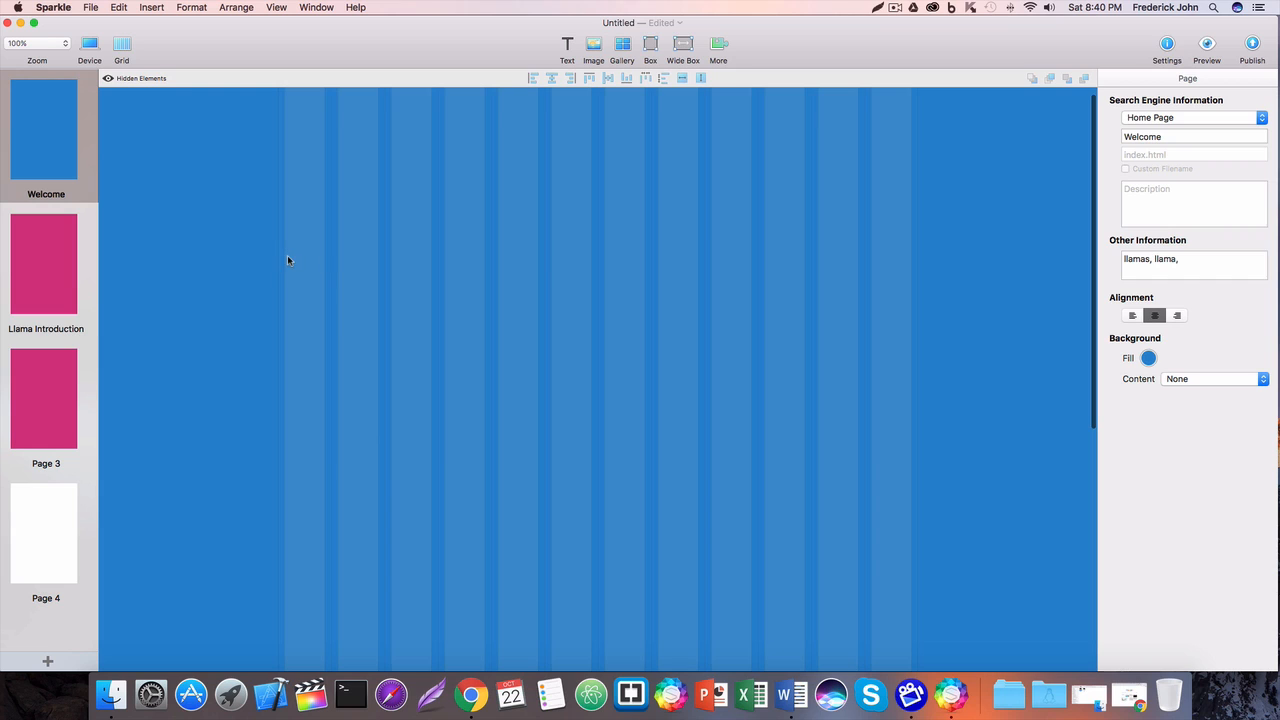
drag(280, 243, 911, 369)
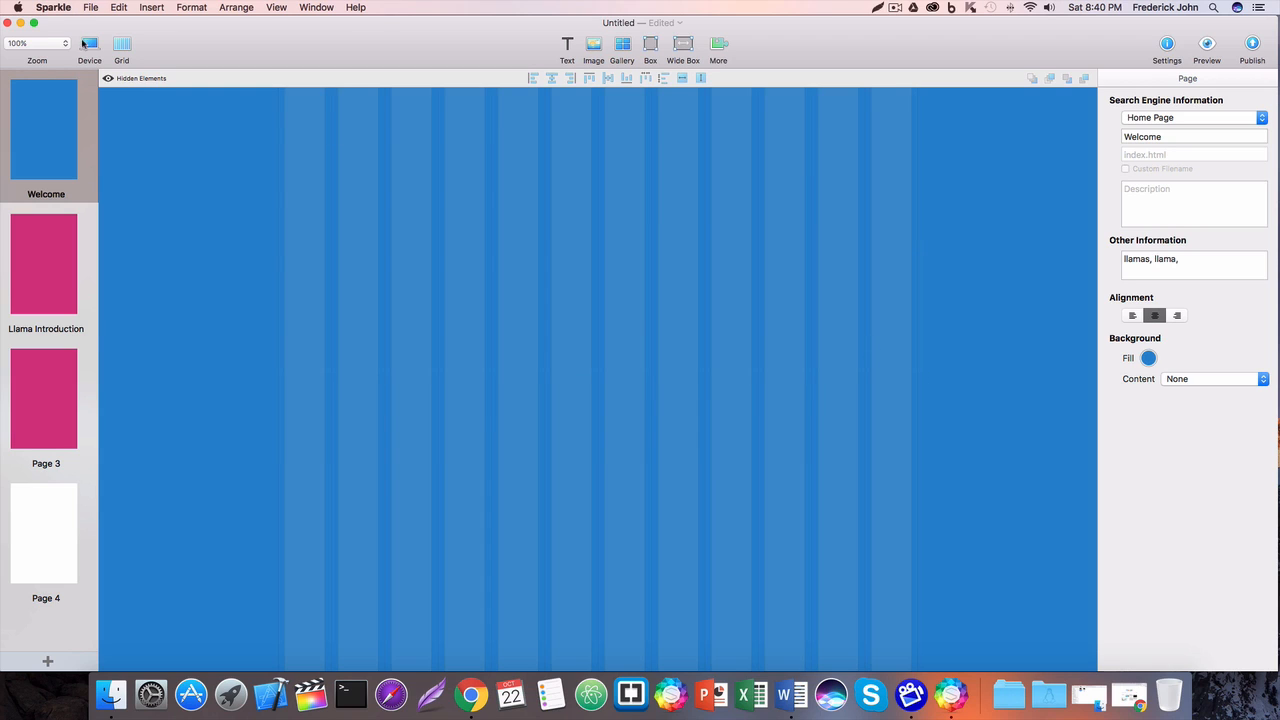
Try the layout grid with 16, 6 and 4 columns, and set it back to 12 columns
click(121, 48)
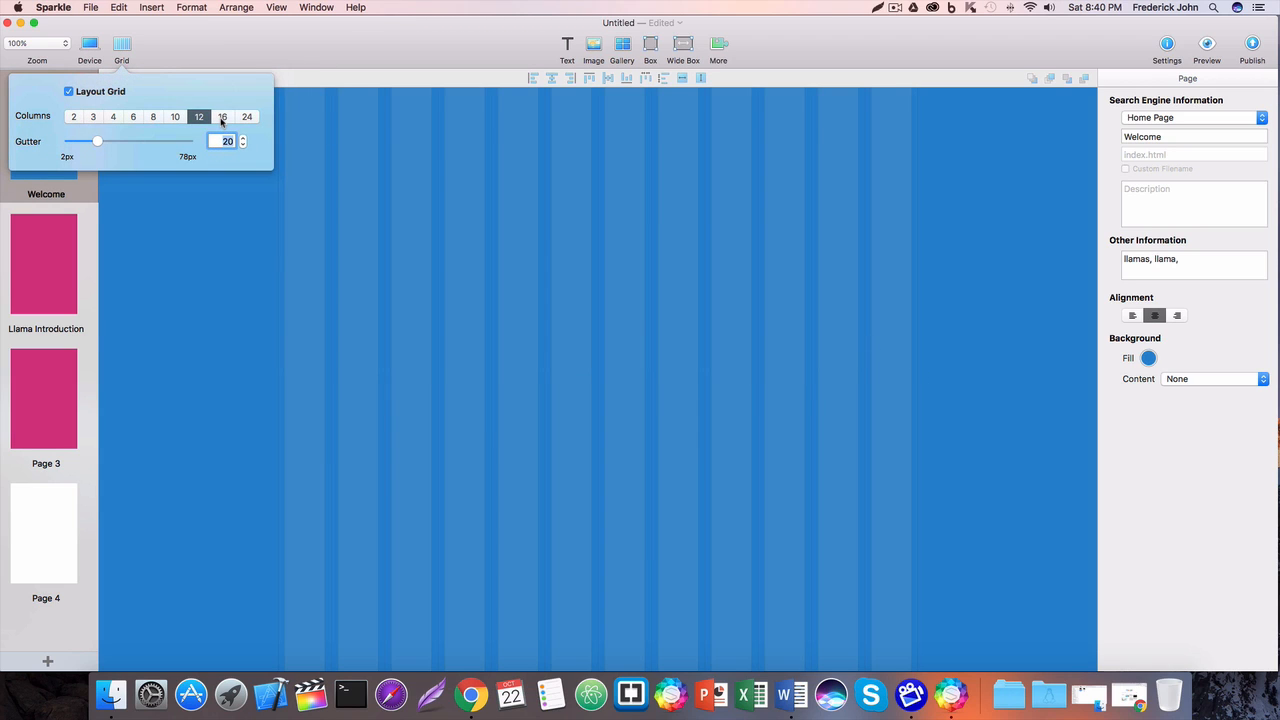
click(222, 118)
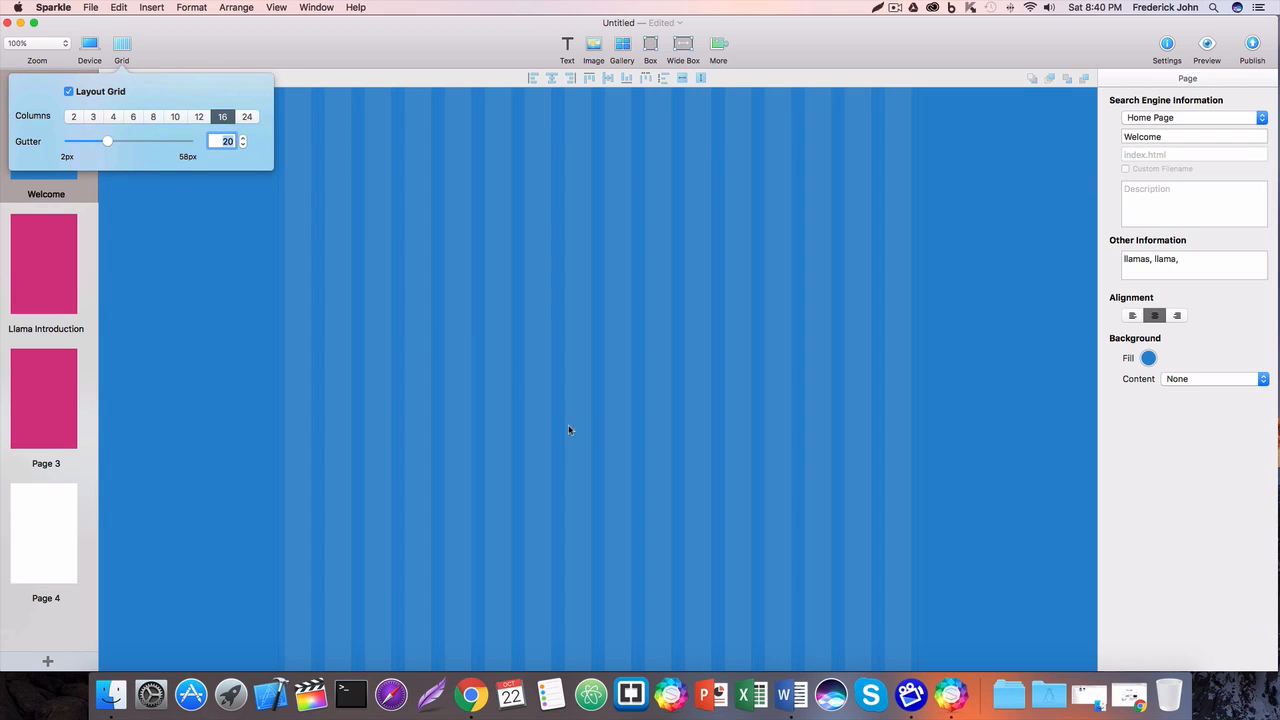
click(133, 117)
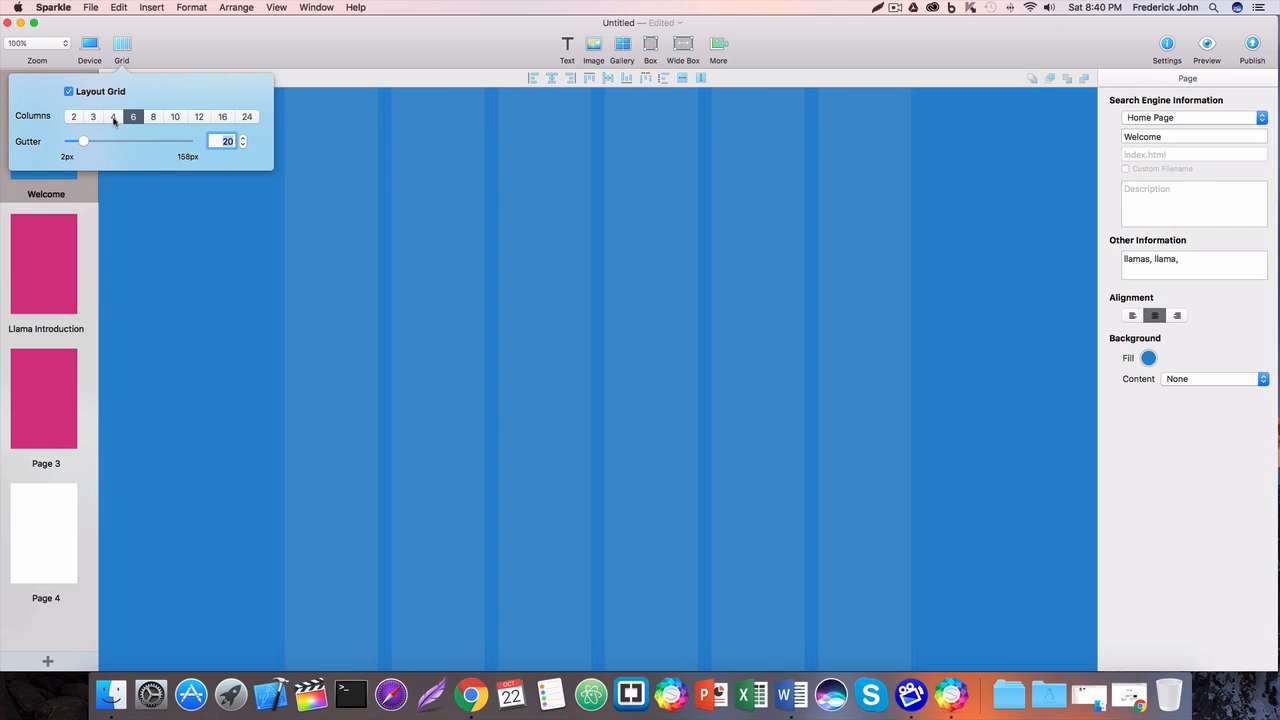
click(114, 118)
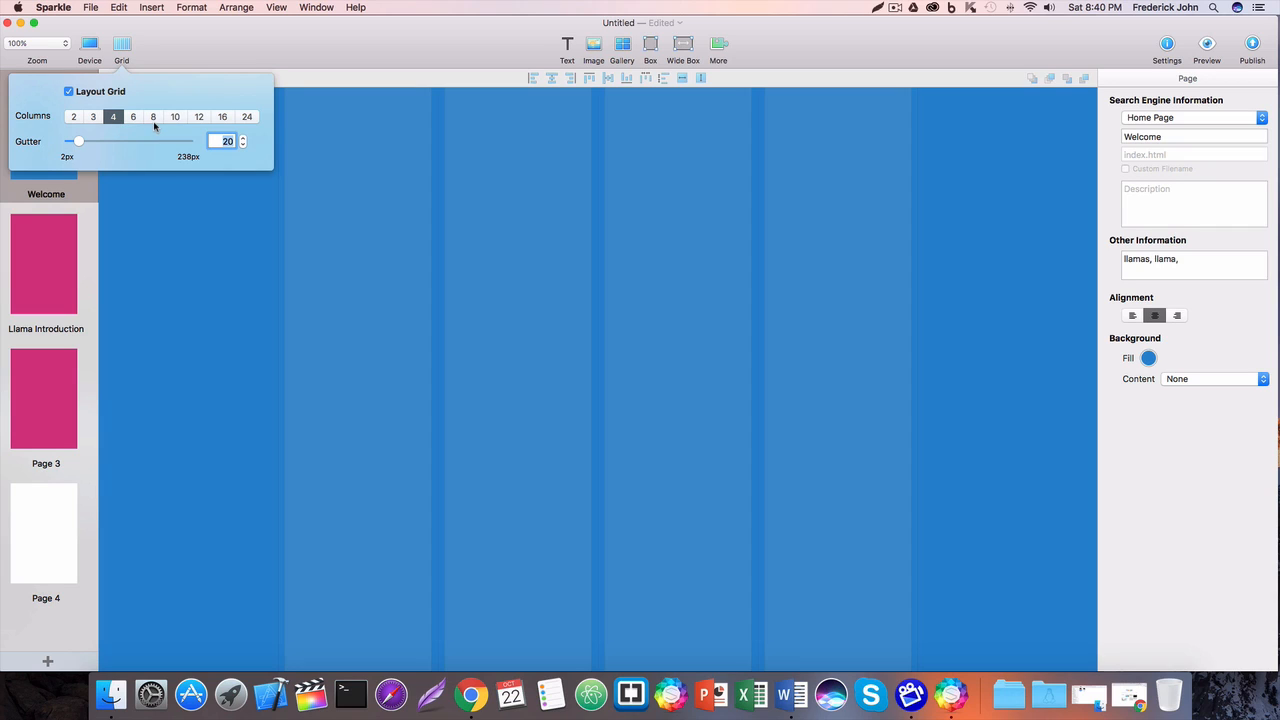
click(199, 117)
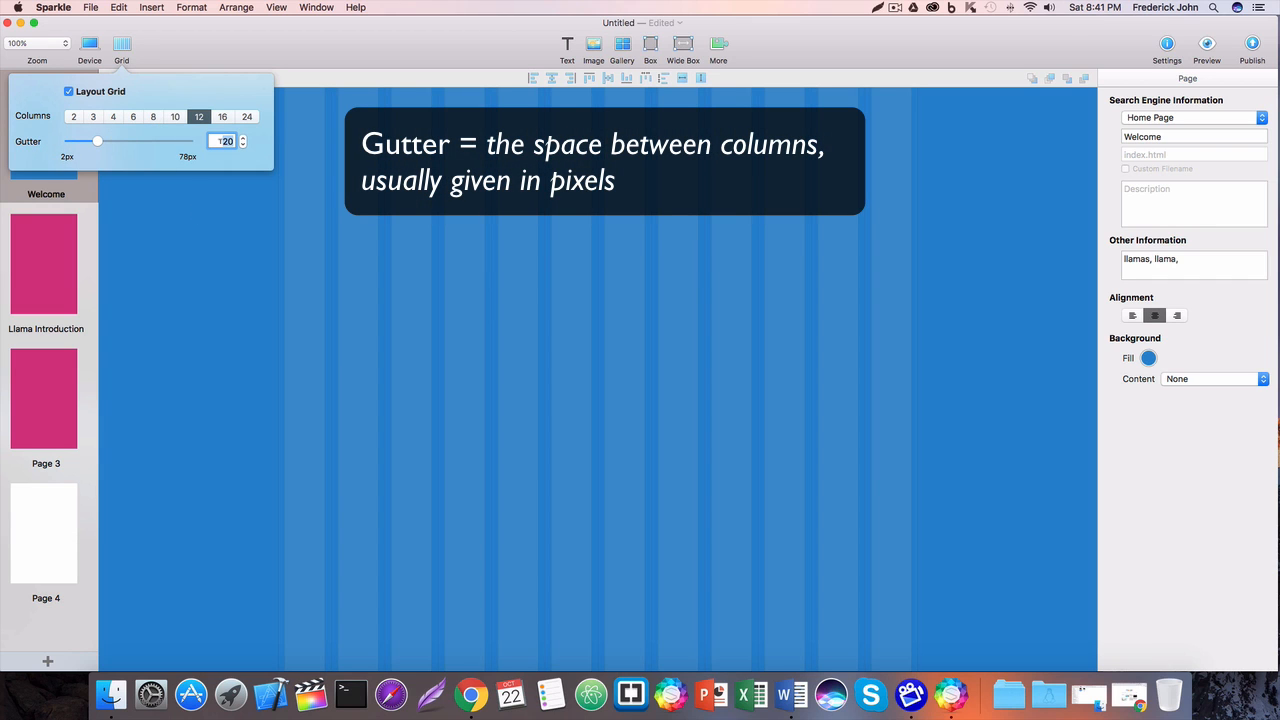
click(196, 365)
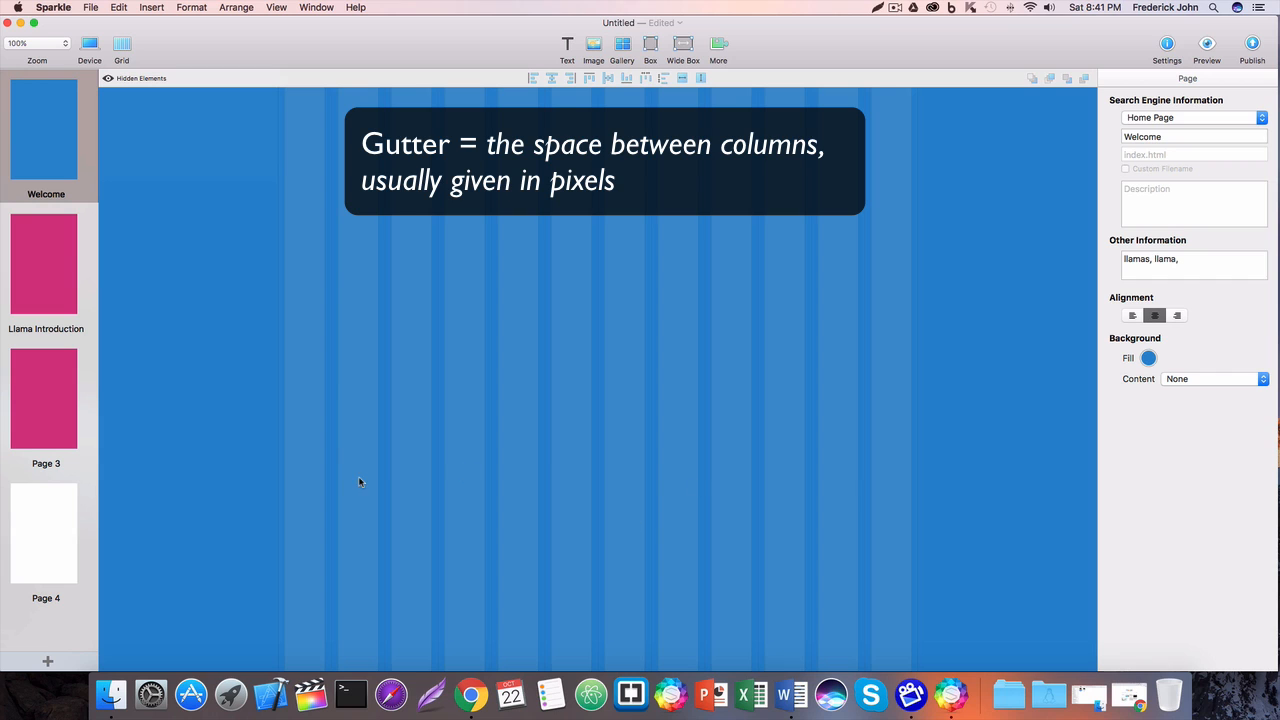
drag(296, 335, 922, 645)
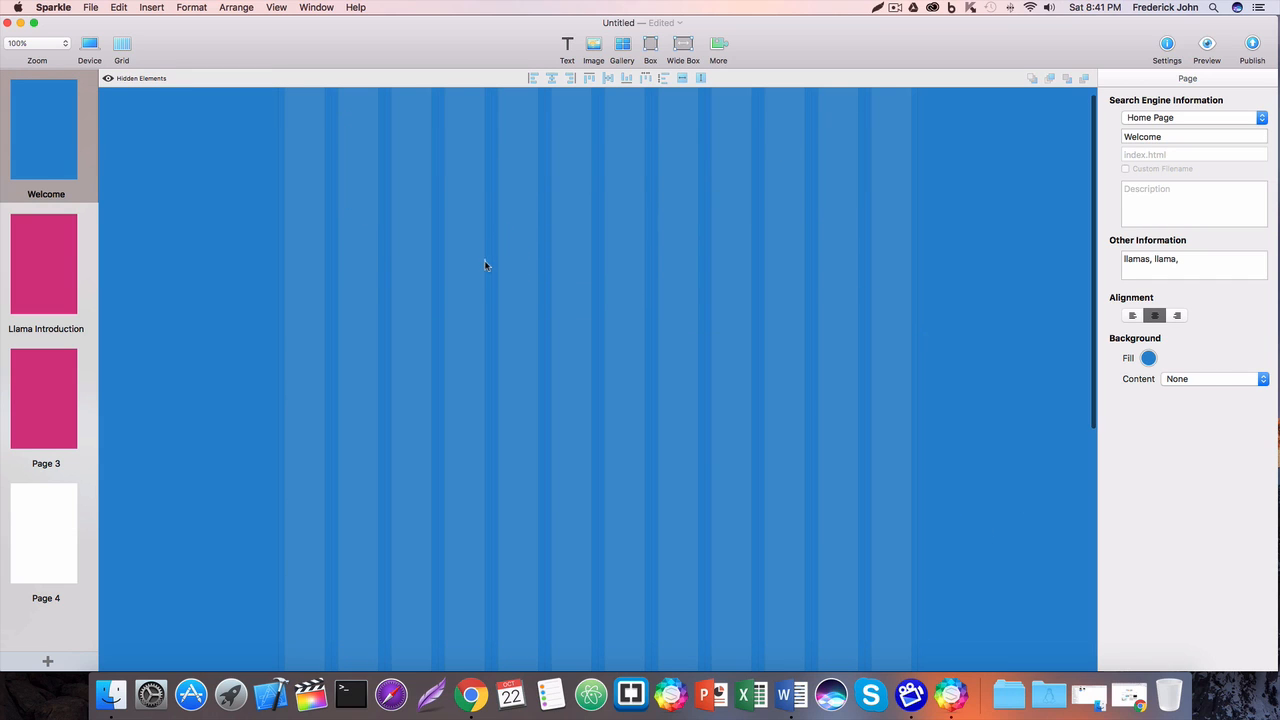
drag(485, 260, 491, 283)
drag(538, 248, 547, 258)
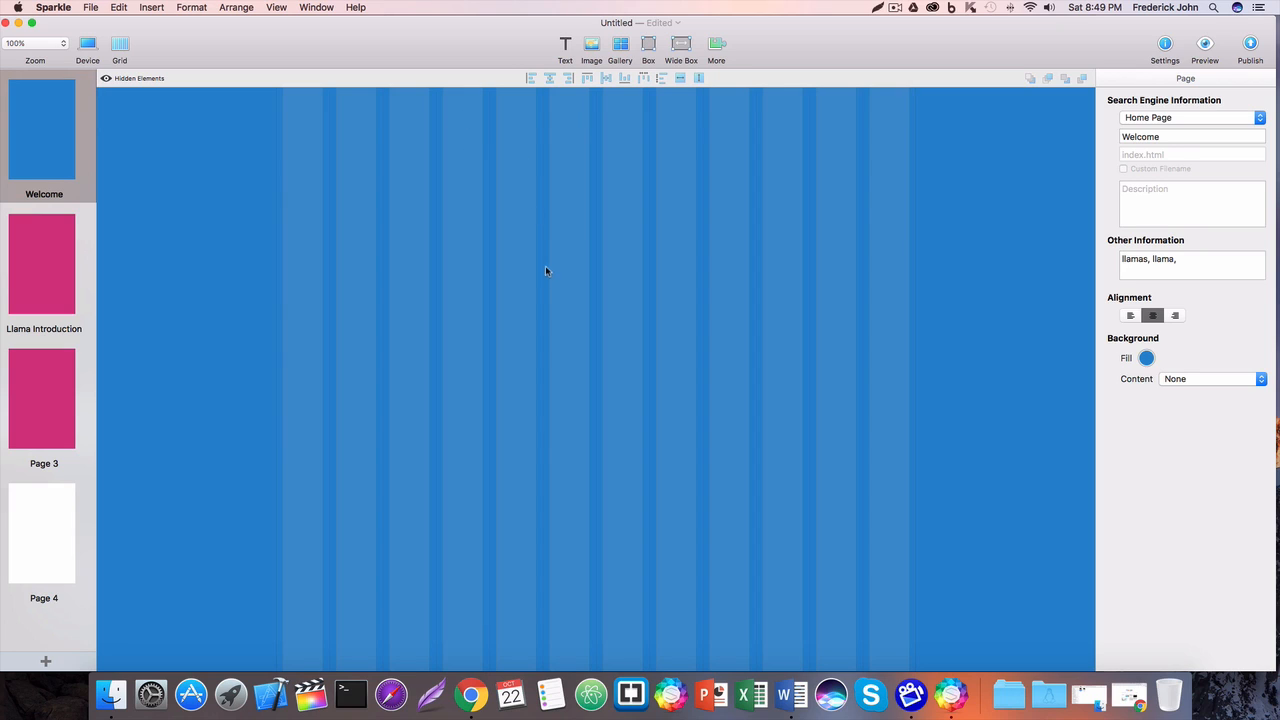
drag(444, 250, 826, 548)
Add two boxes side by side in the upper part of the Welcome page and a wide box below them
click(717, 47)
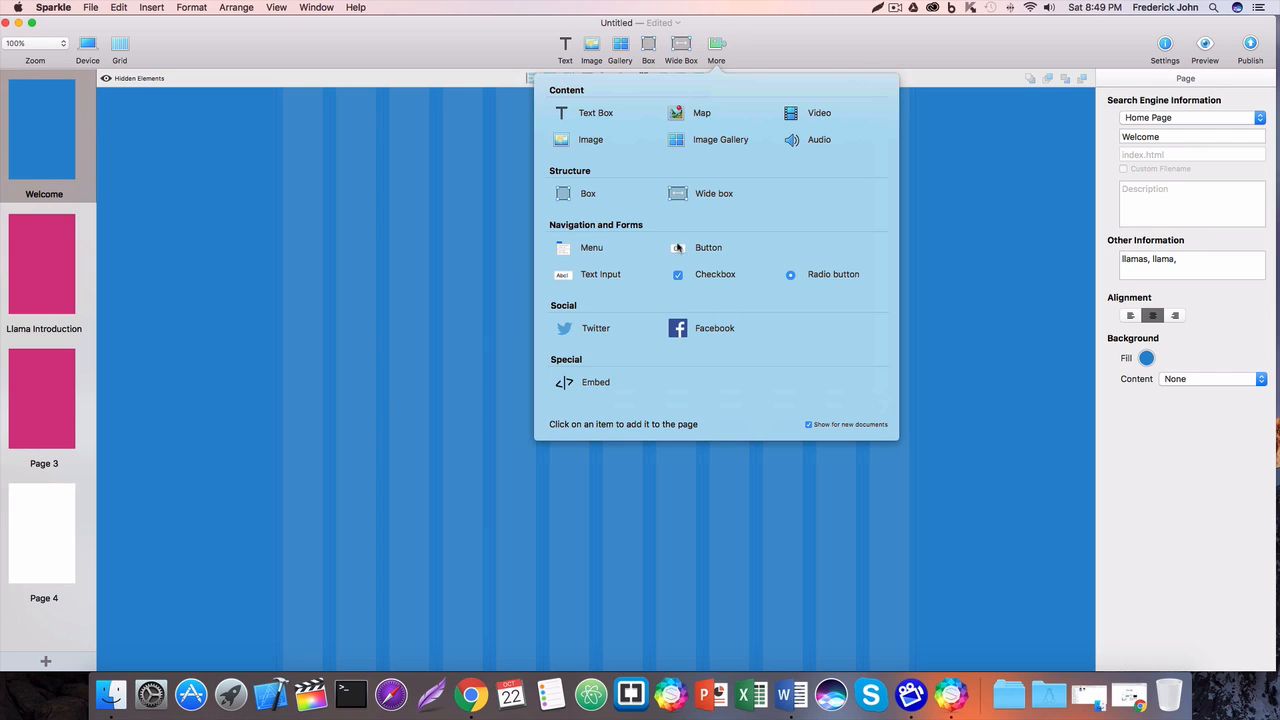
click(585, 197)
drag(616, 374, 420, 262)
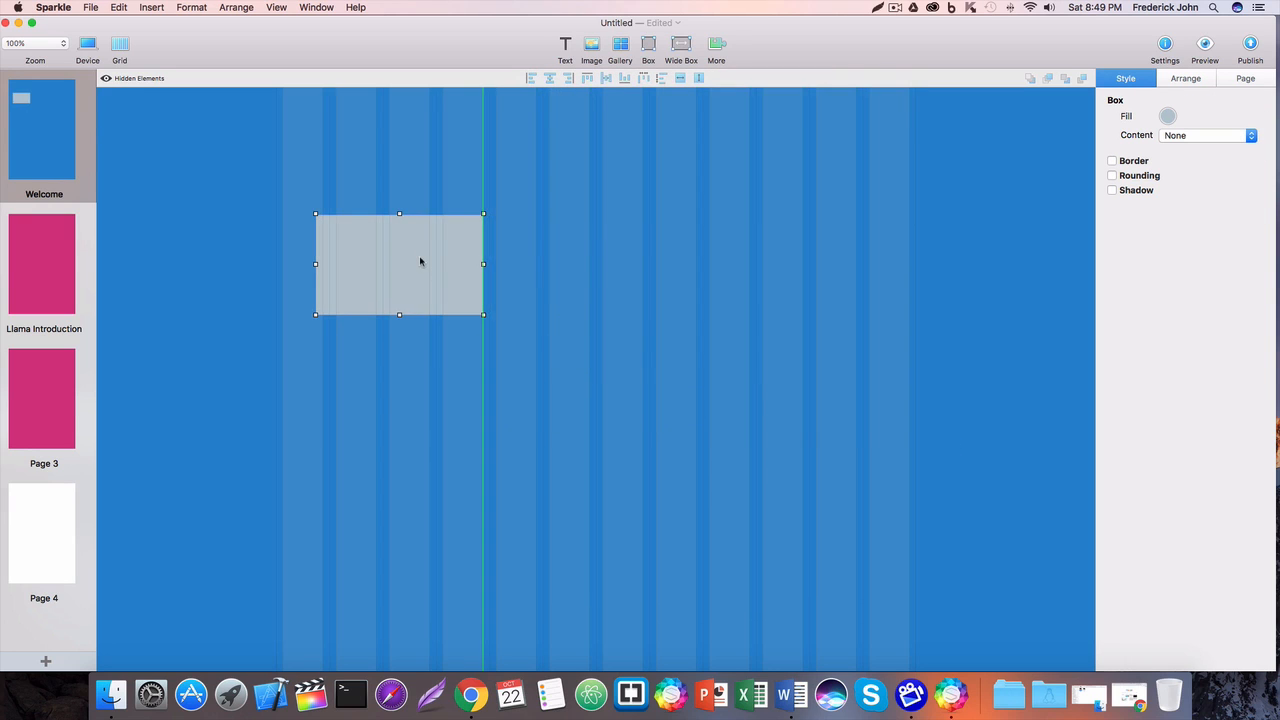
click(648, 45)
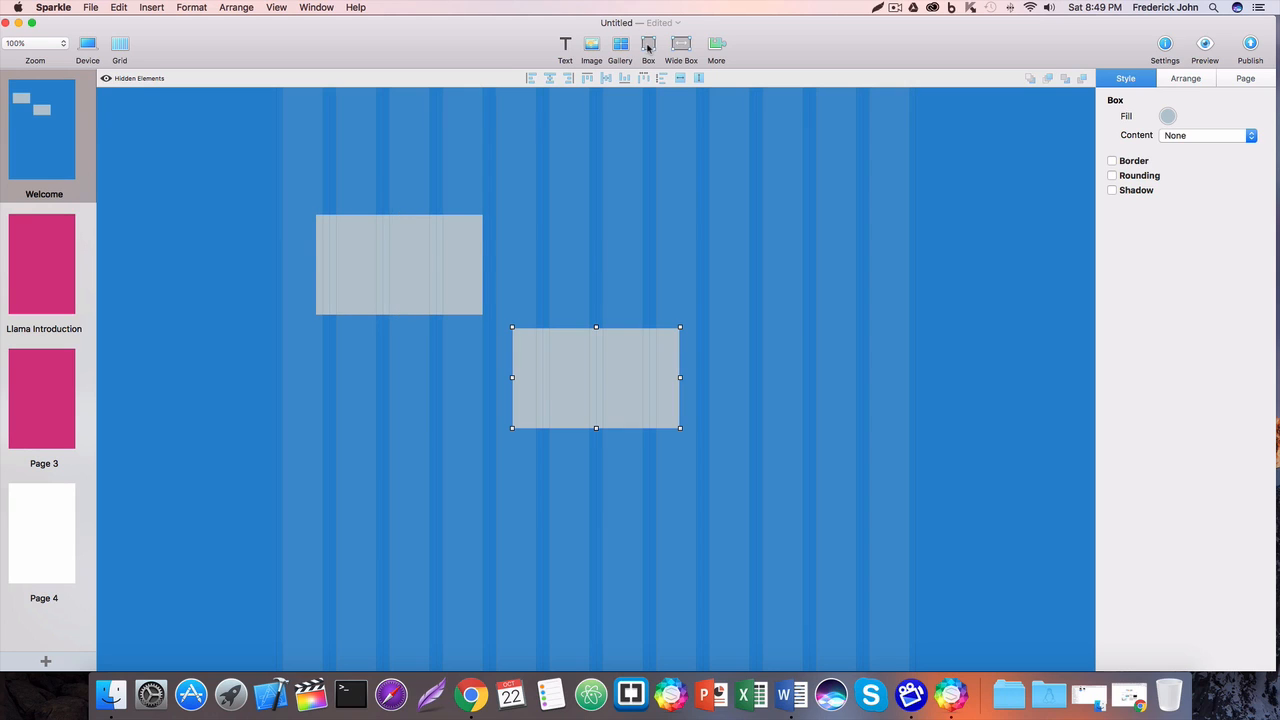
drag(626, 413, 637, 300)
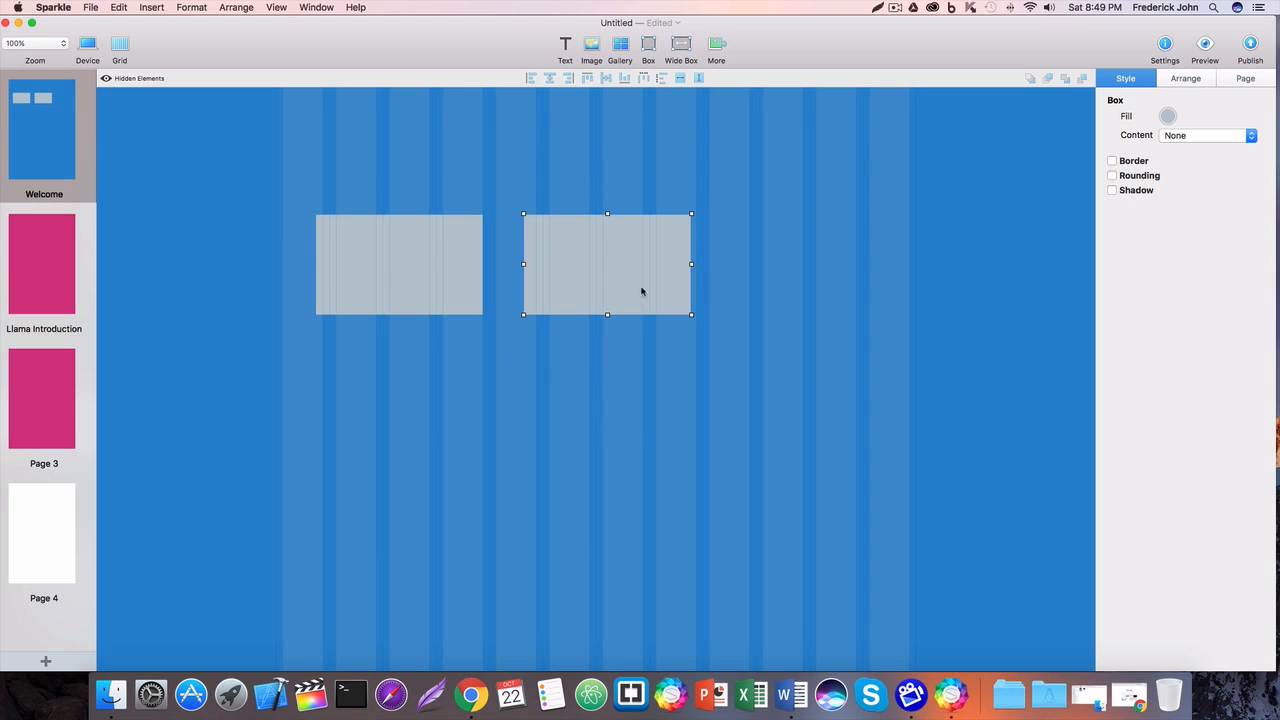
click(684, 46)
drag(578, 375, 582, 405)
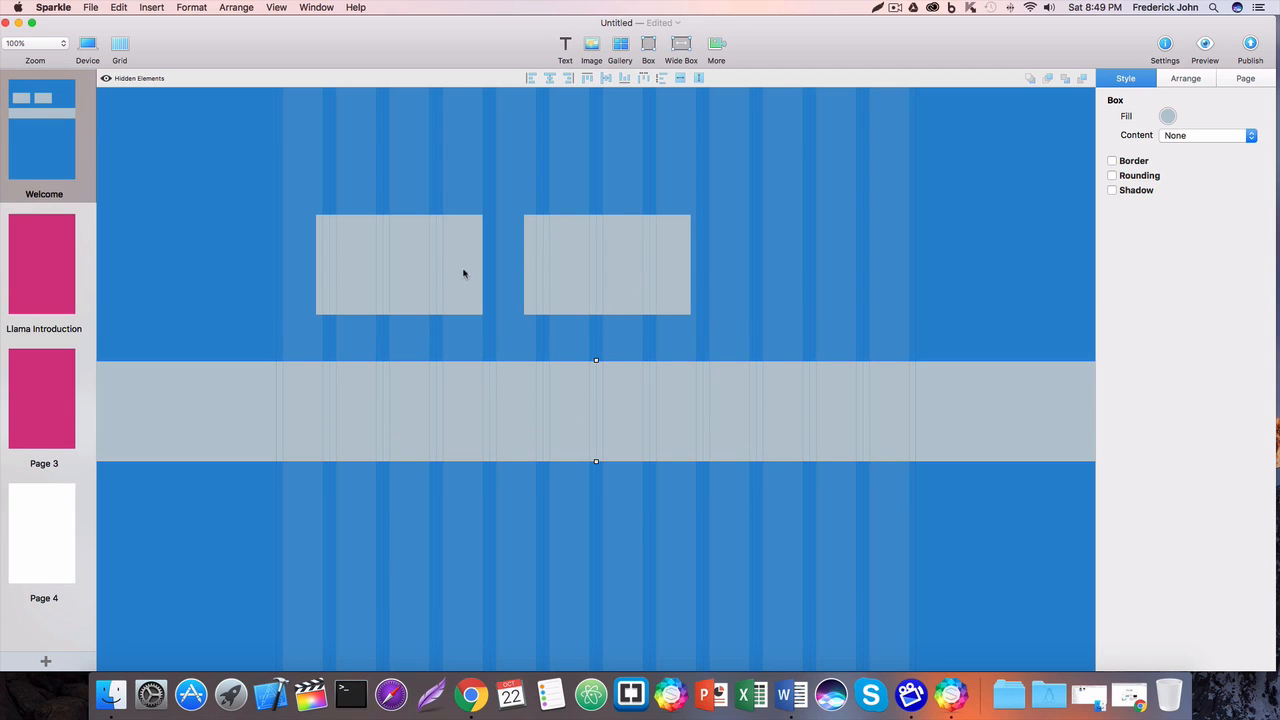
Fill the left box with red from the Main colours and shift the grey box beside it slightly to the left
click(439, 256)
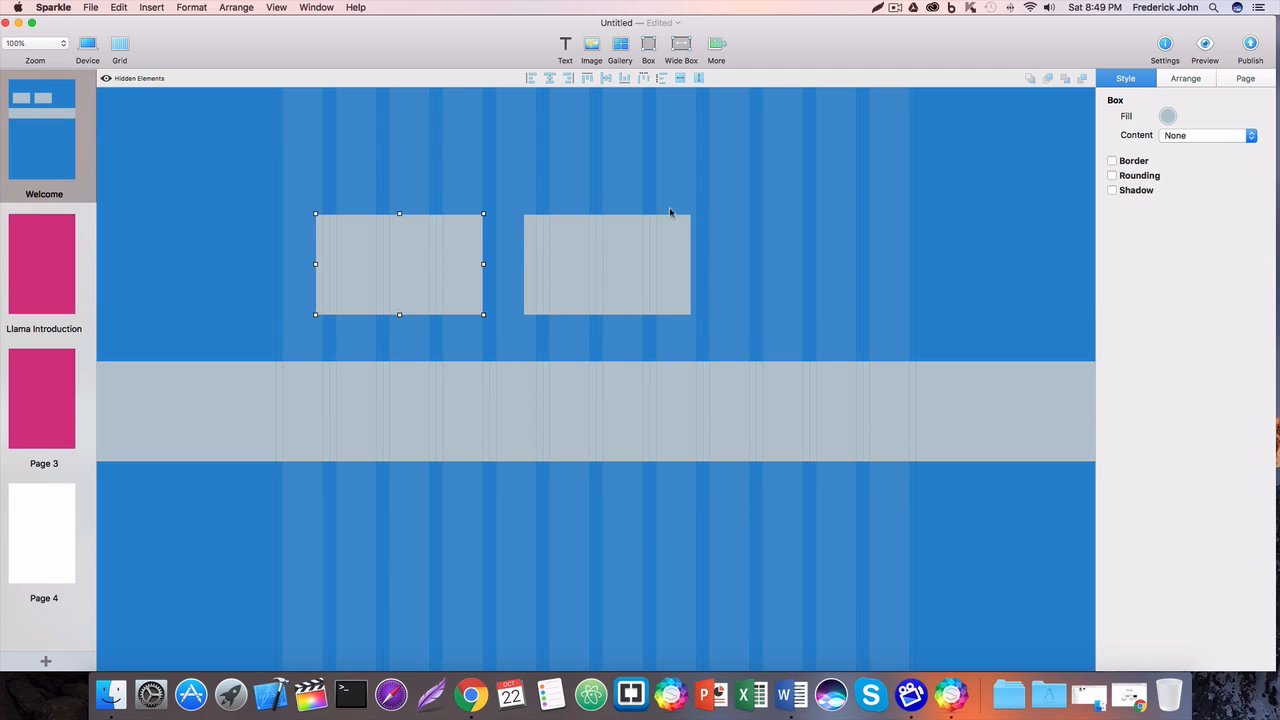
click(1168, 116)
click(1005, 62)
drag(556, 257, 536, 257)
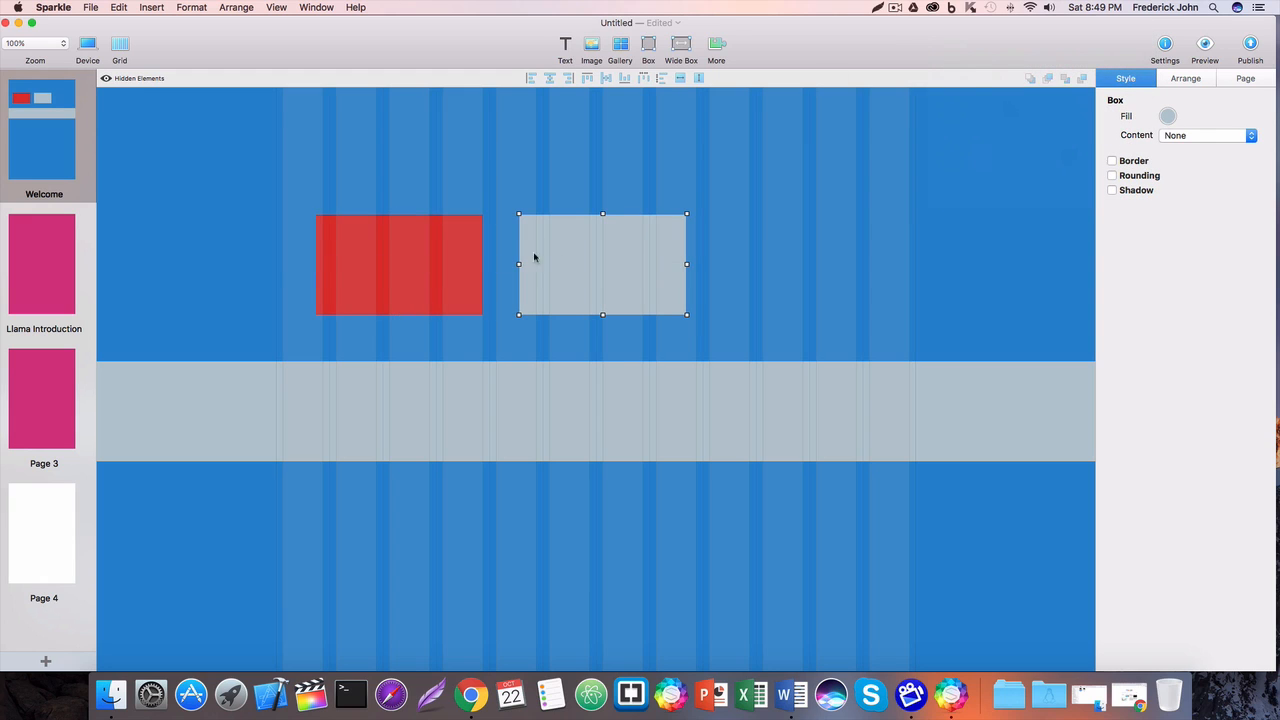
click(589, 163)
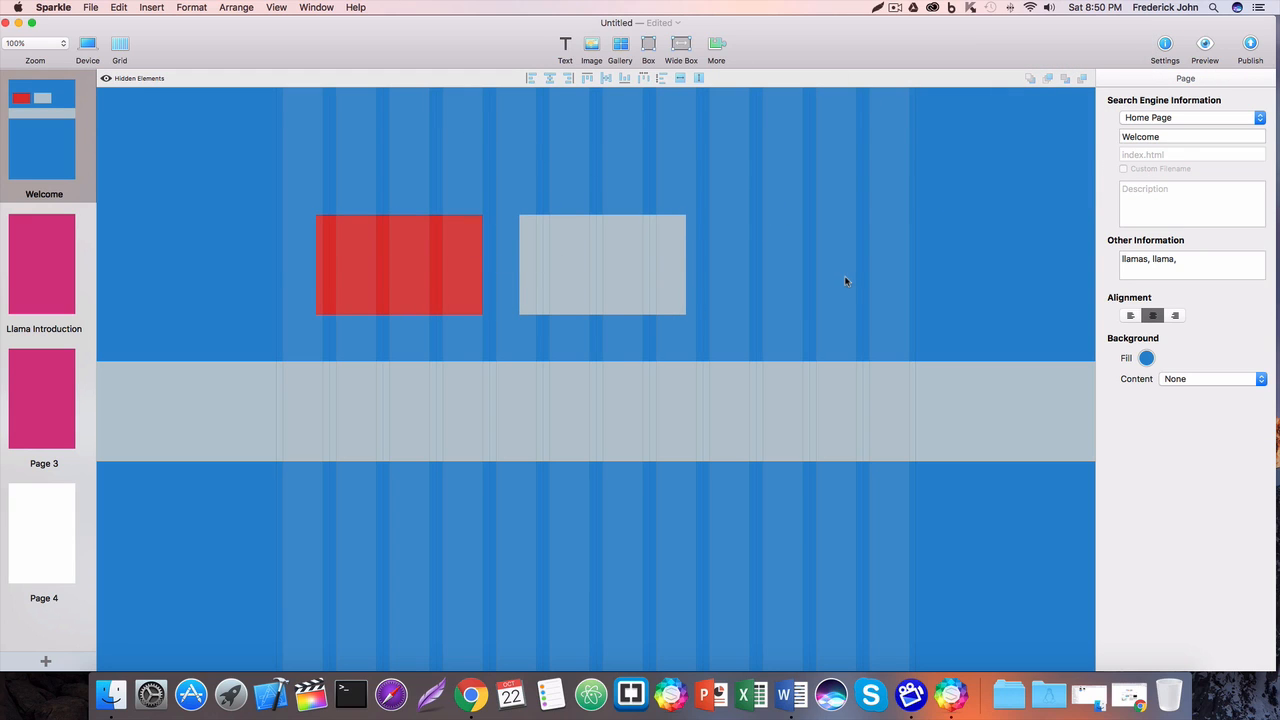
scroll(842, 284, down, 1)
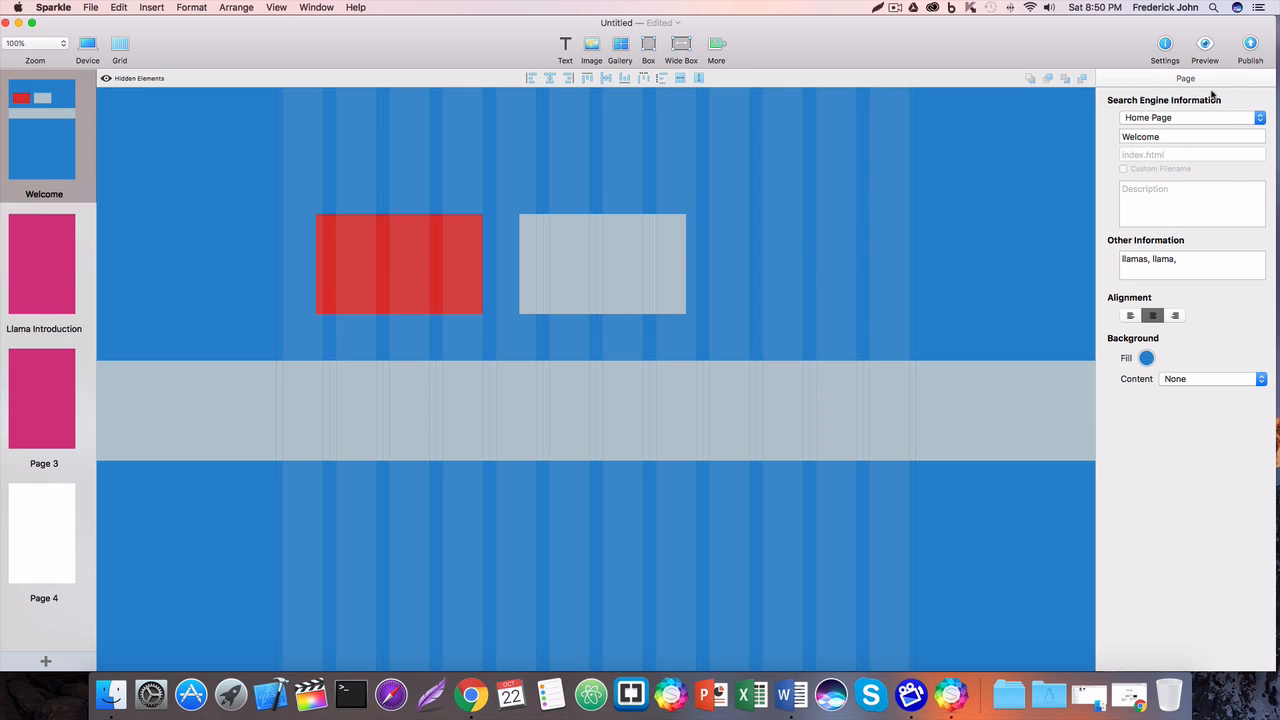
Move the red box up and slightly left, and look through its arrangement, page and style settings
drag(416, 255, 393, 229)
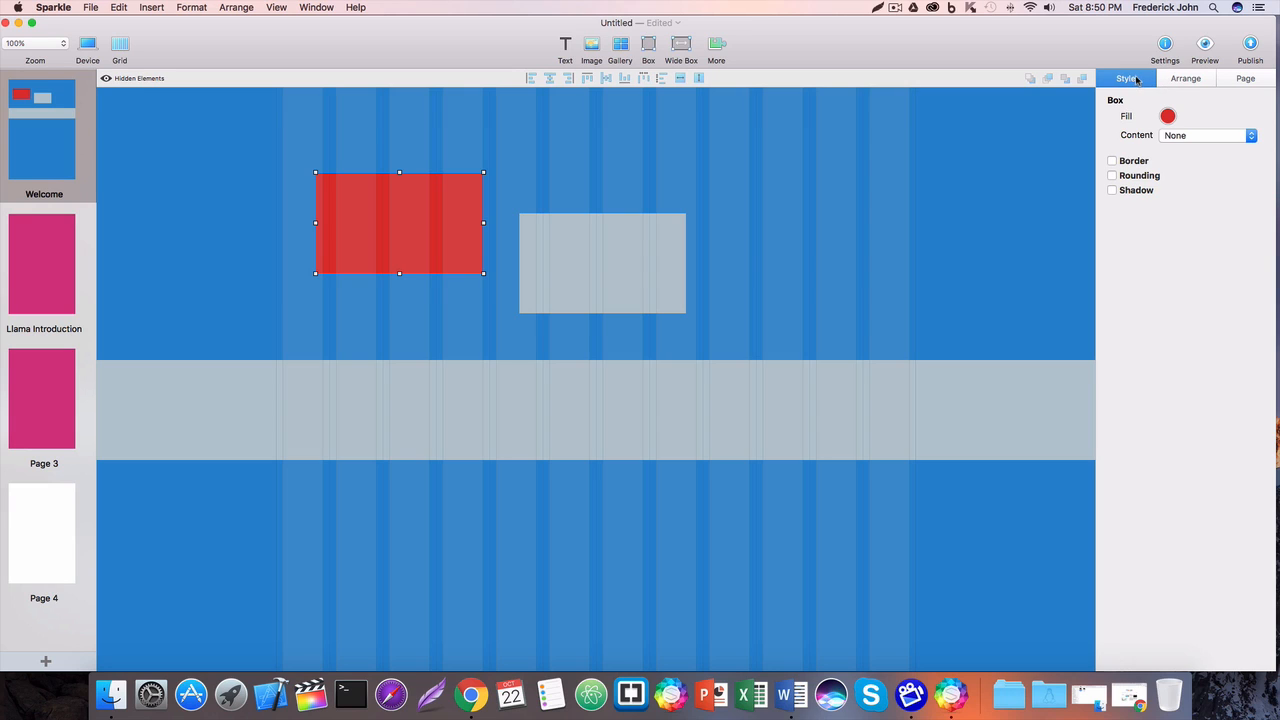
click(1186, 80)
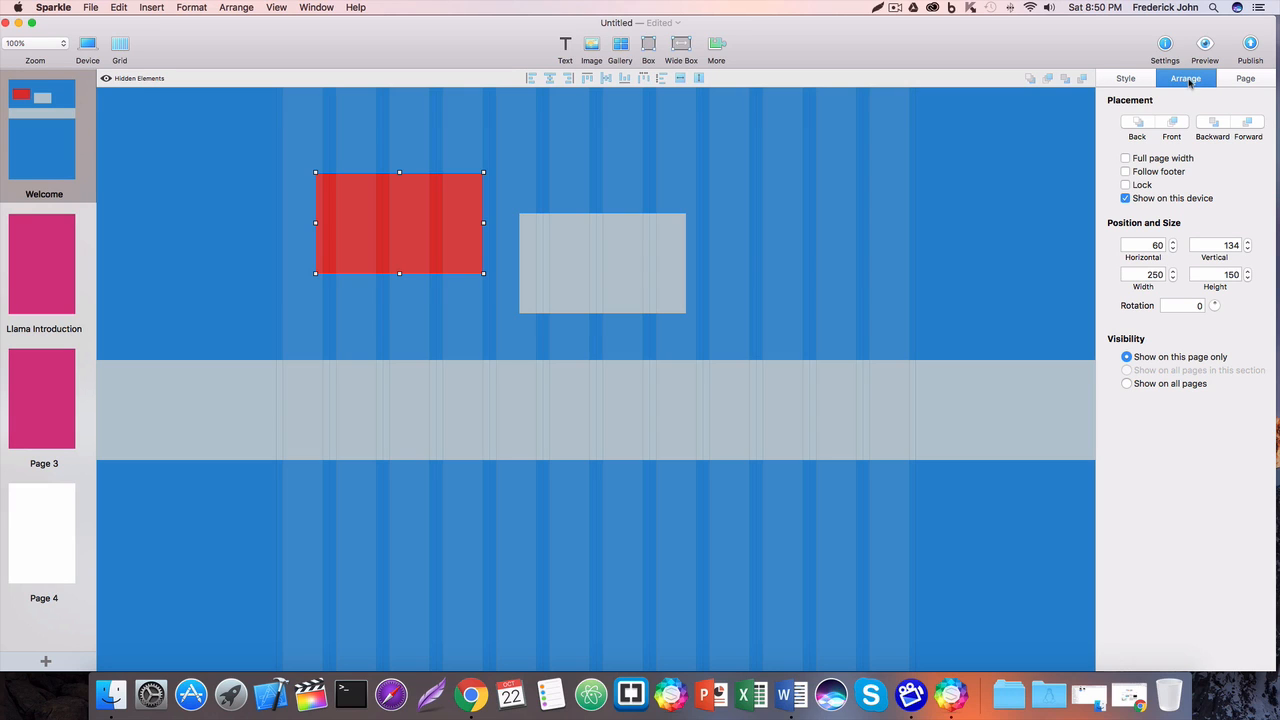
click(1245, 80)
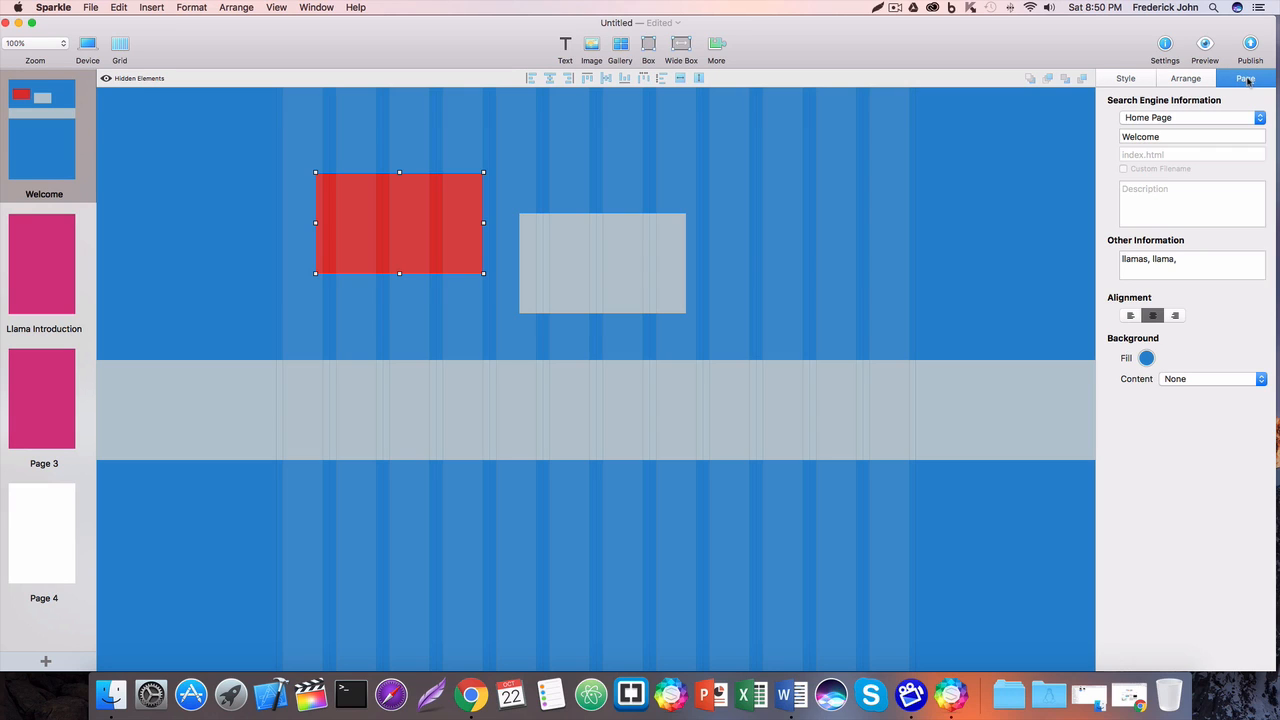
click(1128, 80)
drag(451, 236, 399, 239)
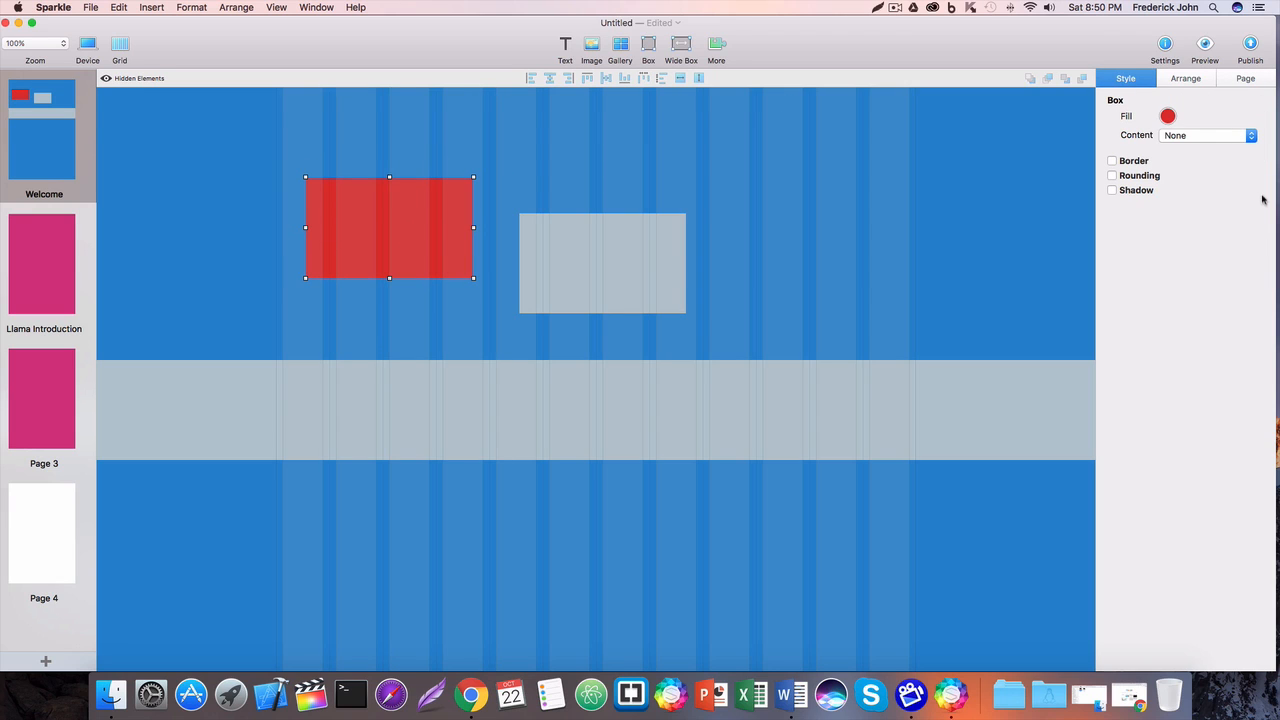
Examine the custom colour editor for the red box's fill, including its hex code and opacity, and close the editor
click(1168, 116)
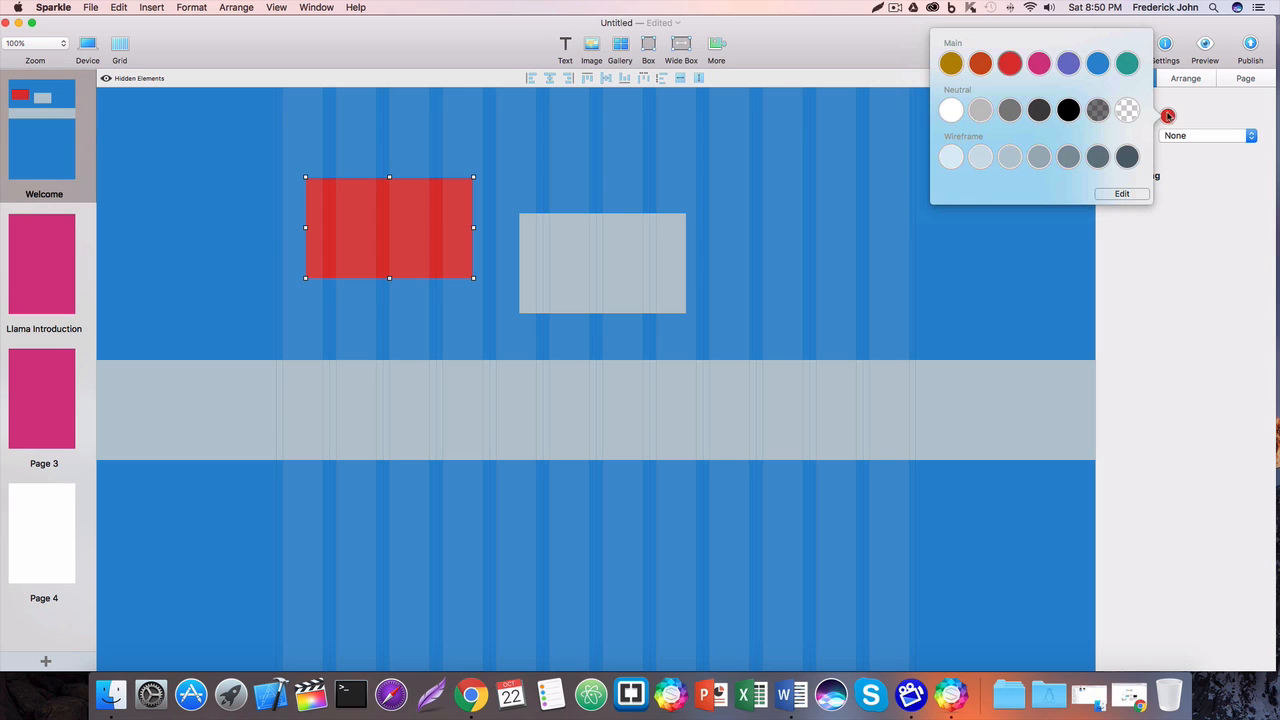
click(1122, 193)
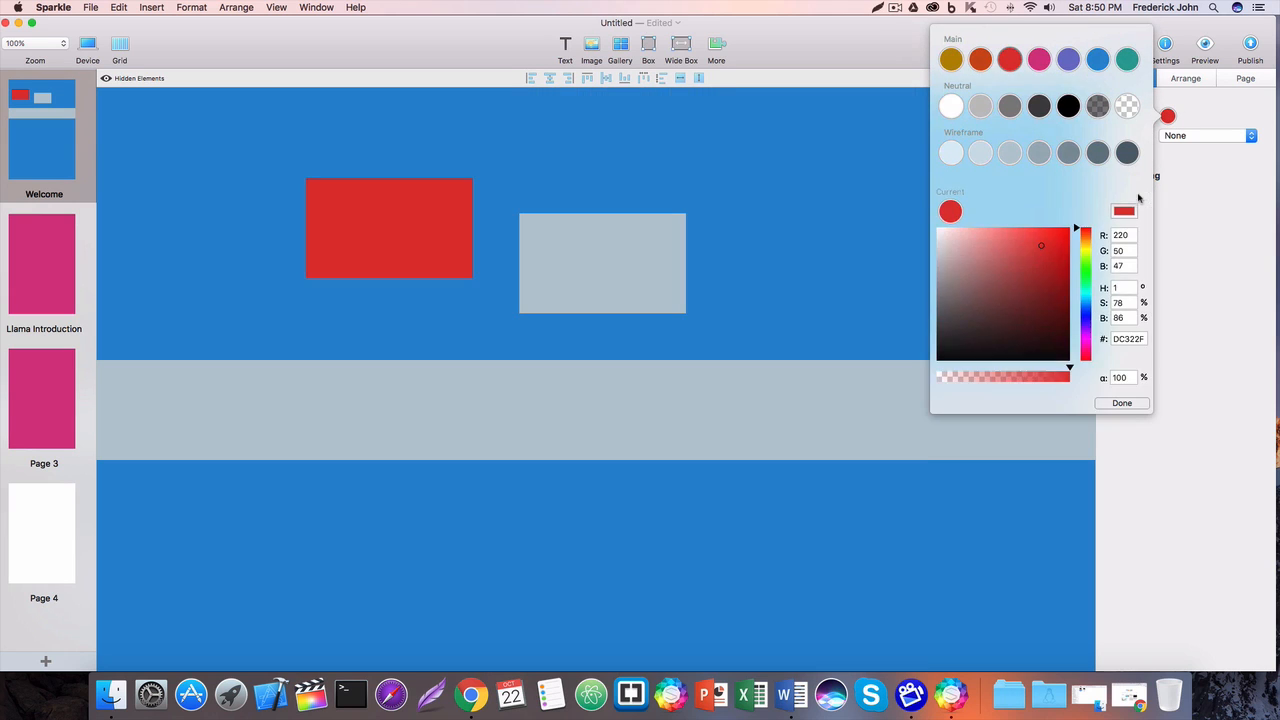
double_click(1133, 338)
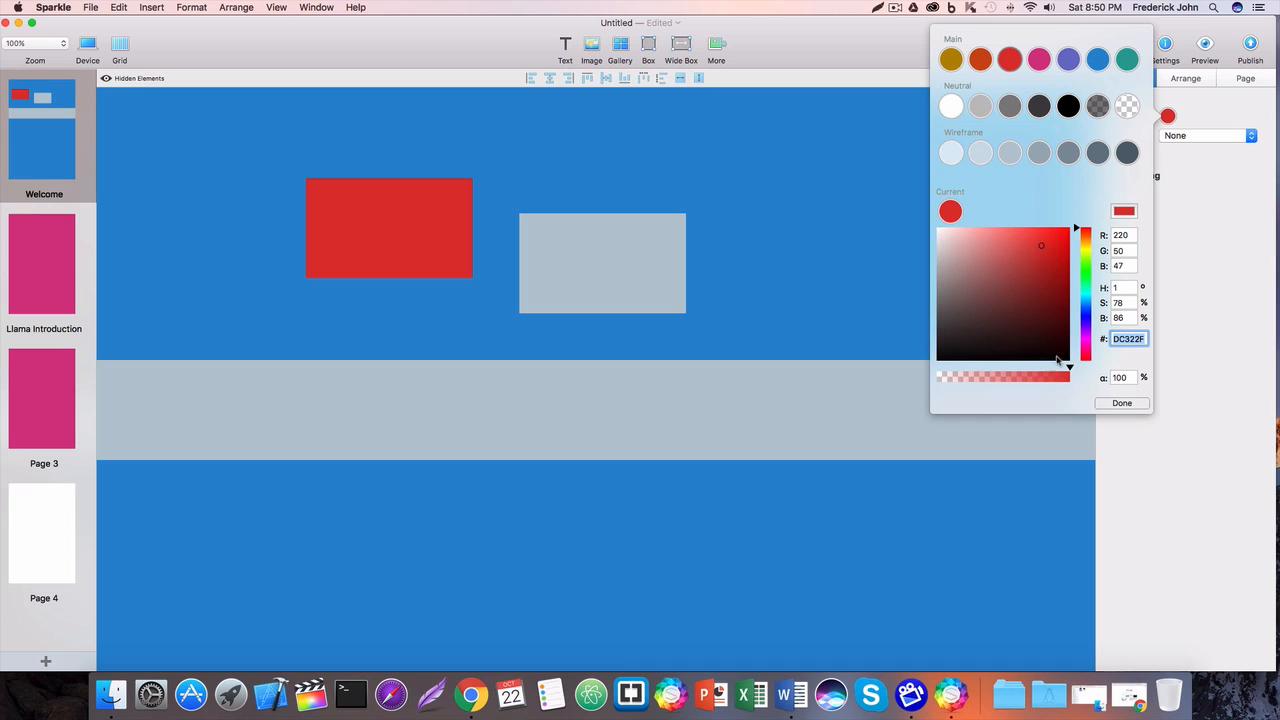
mouse_move(1069, 370)
mouse_down()
mouse_move(963, 370)
mouse_move(1069, 370)
mouse_up()
click(1100, 397)
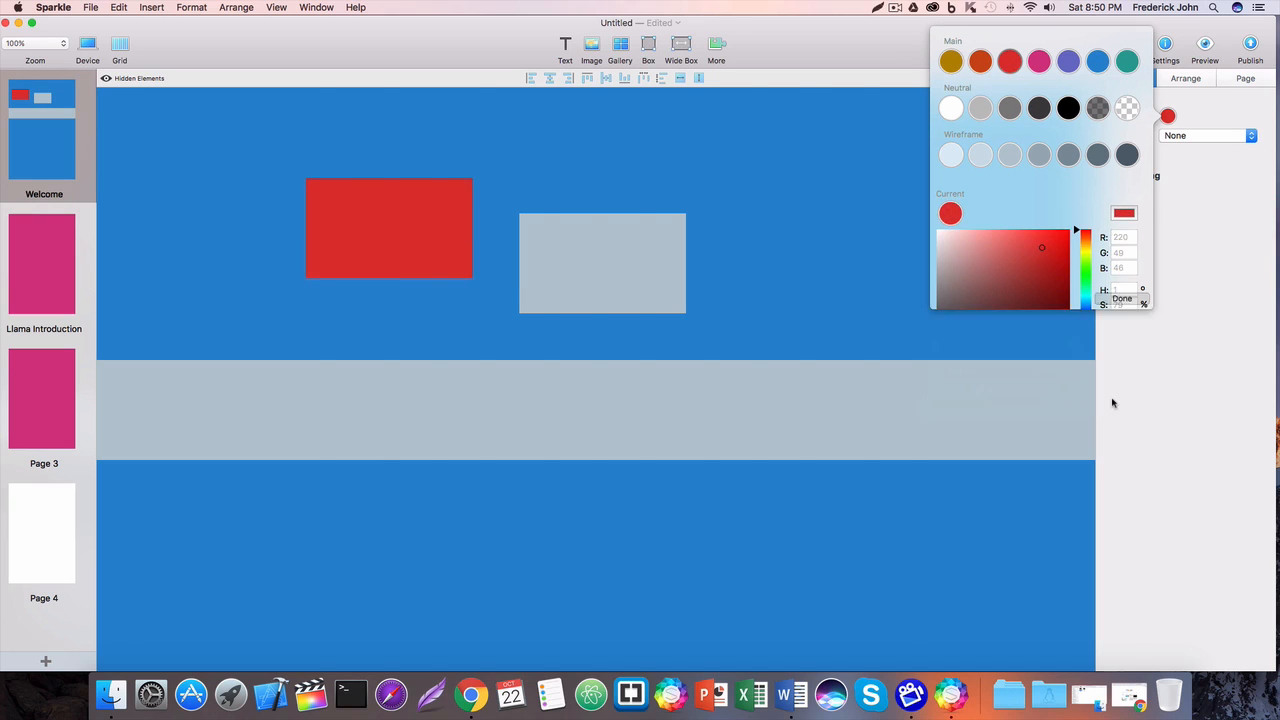
Move the red box so it partly overlaps the grey box beside it, and fill that grey box with black
click(1220, 293)
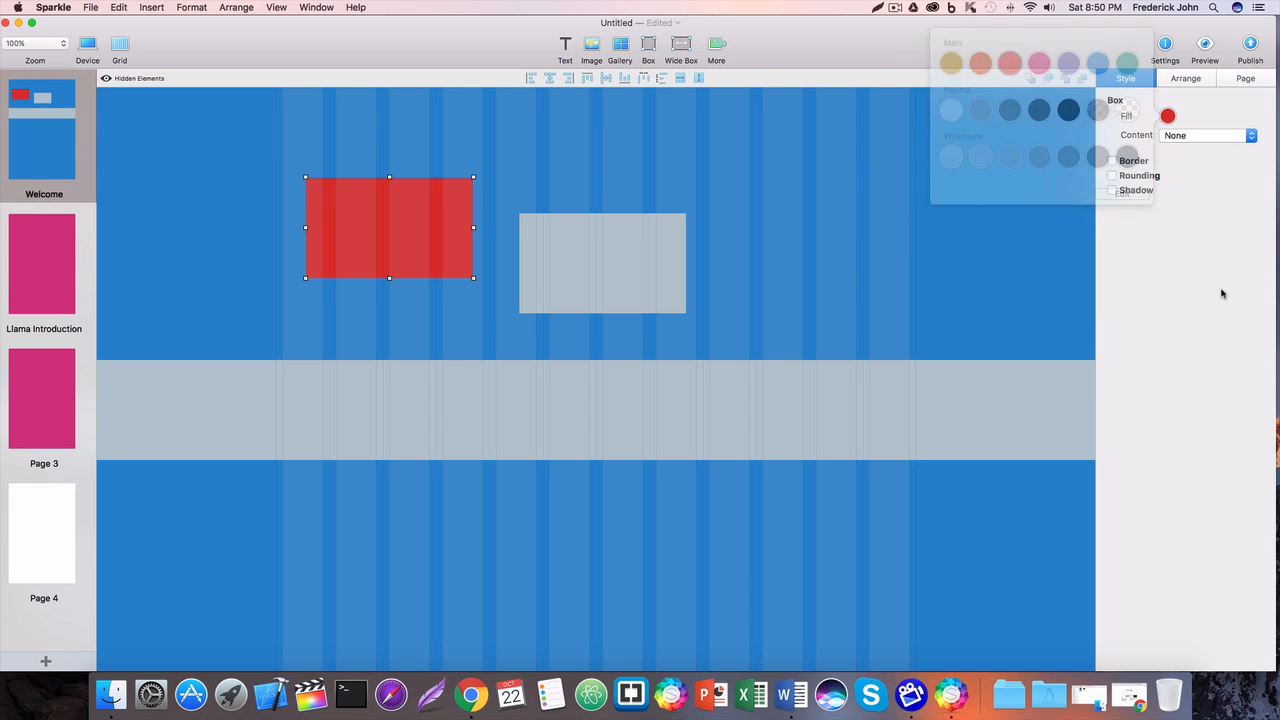
drag(401, 177, 506, 213)
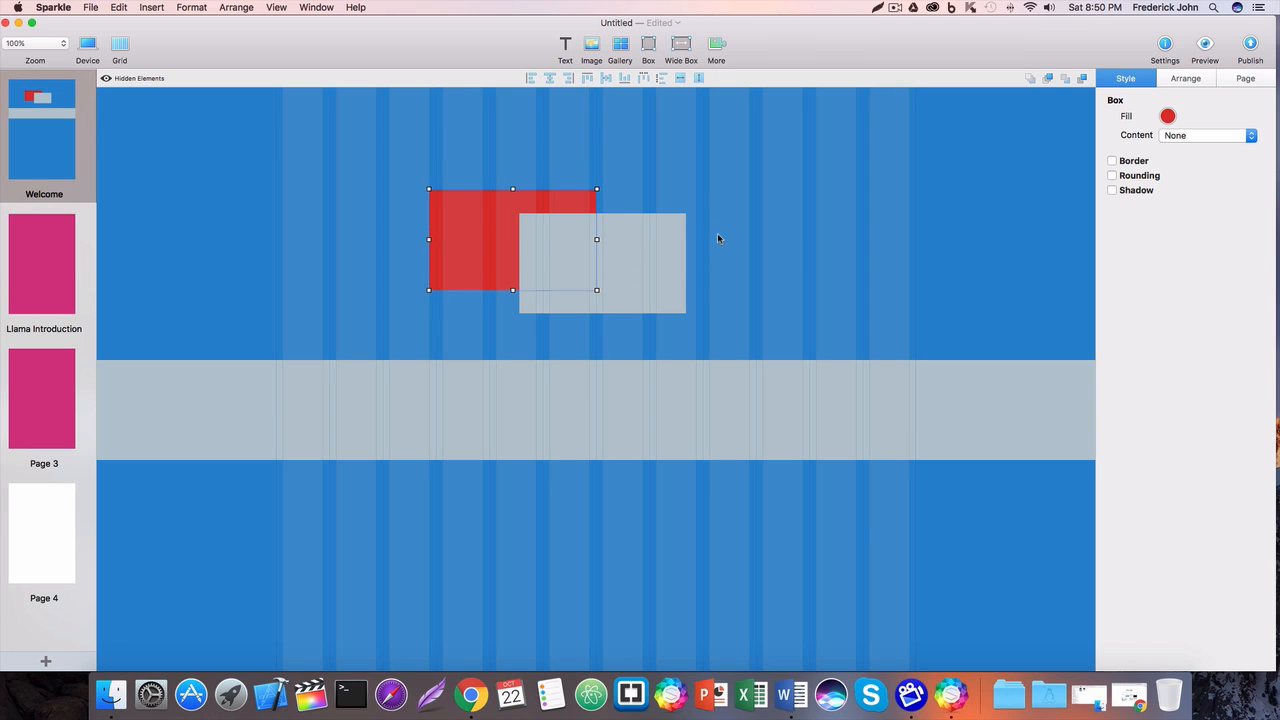
click(675, 270)
click(1167, 116)
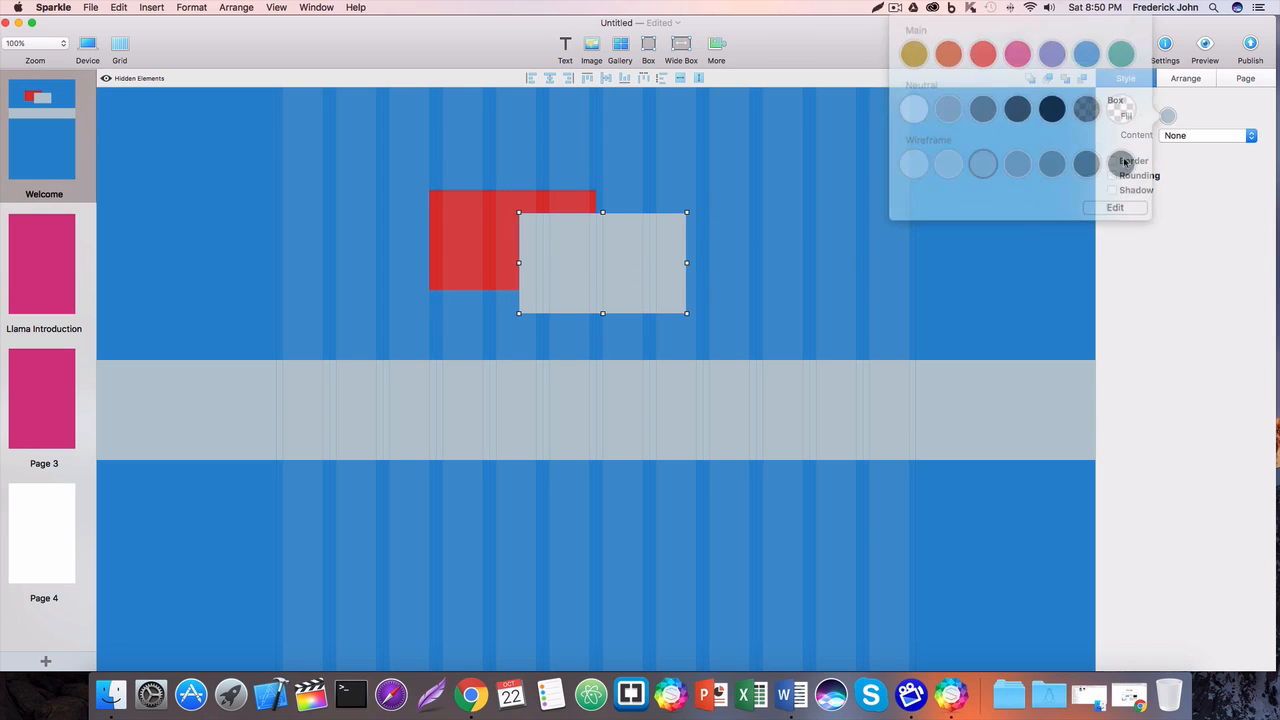
click(1097, 63)
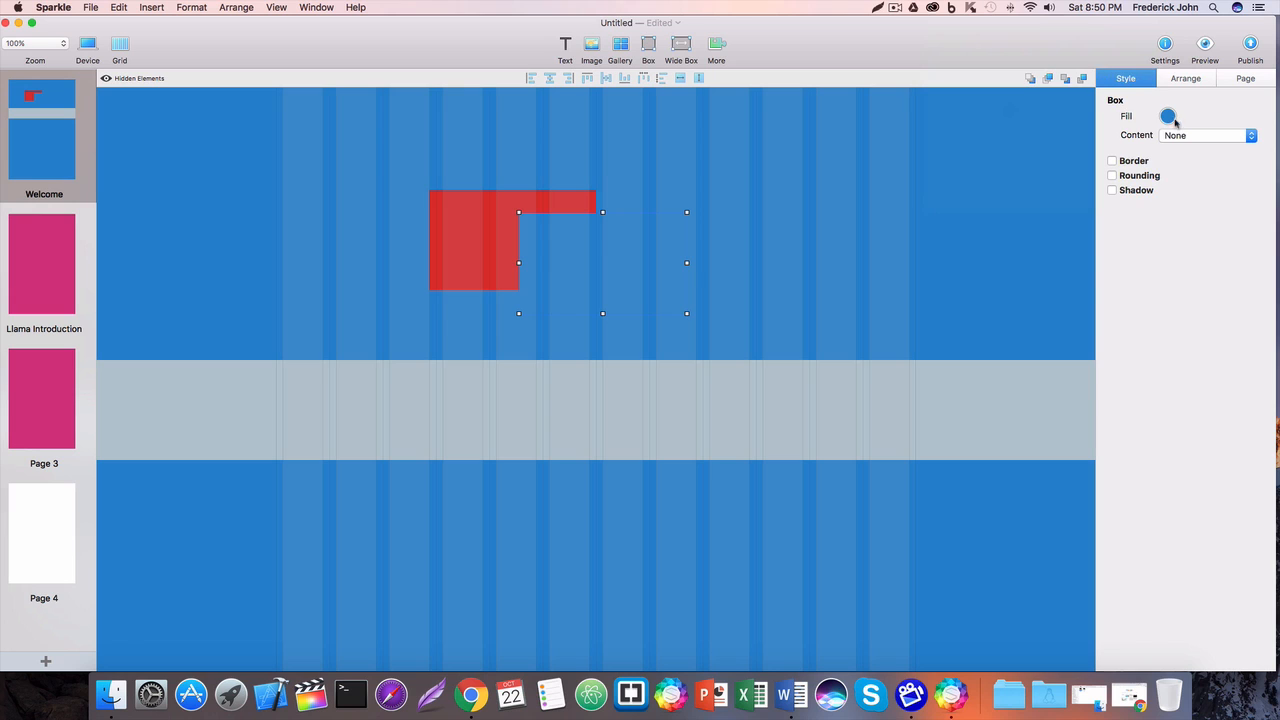
click(1167, 116)
click(1068, 110)
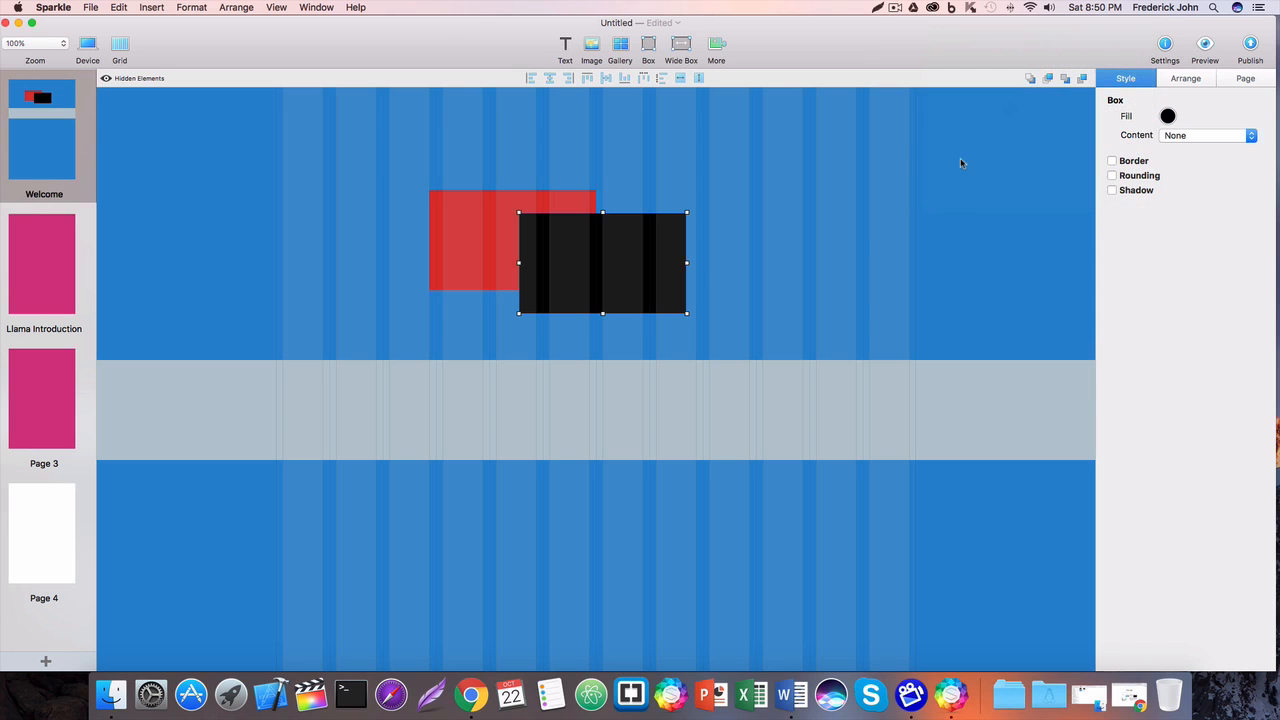
Add a third box overlapping the upper part of the red and black boxes, and fill it with purple
click(463, 224)
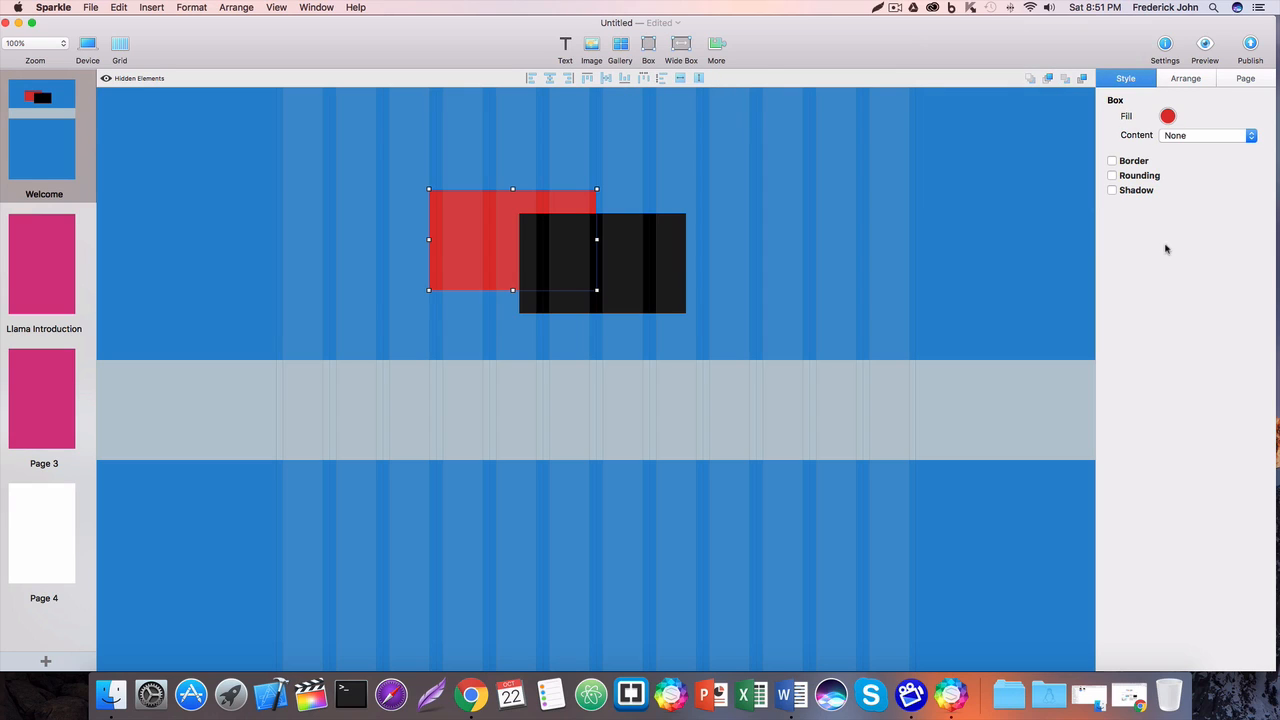
click(648, 44)
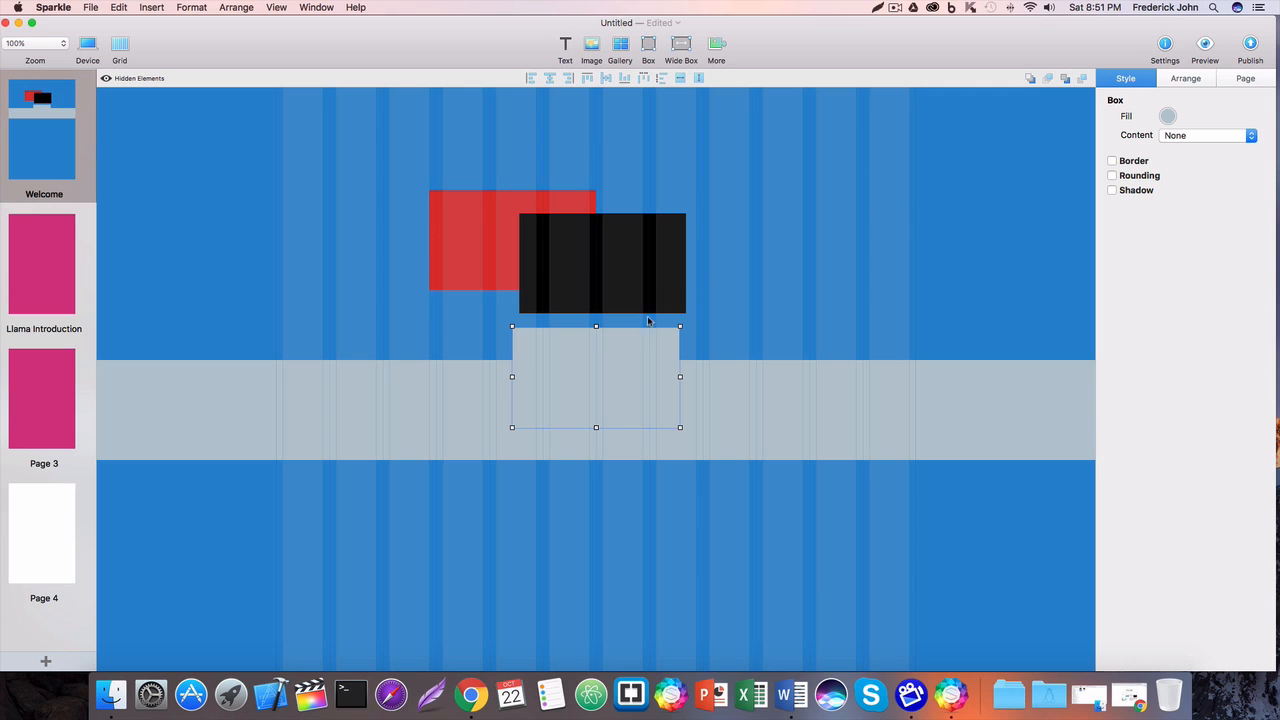
drag(644, 350, 604, 170)
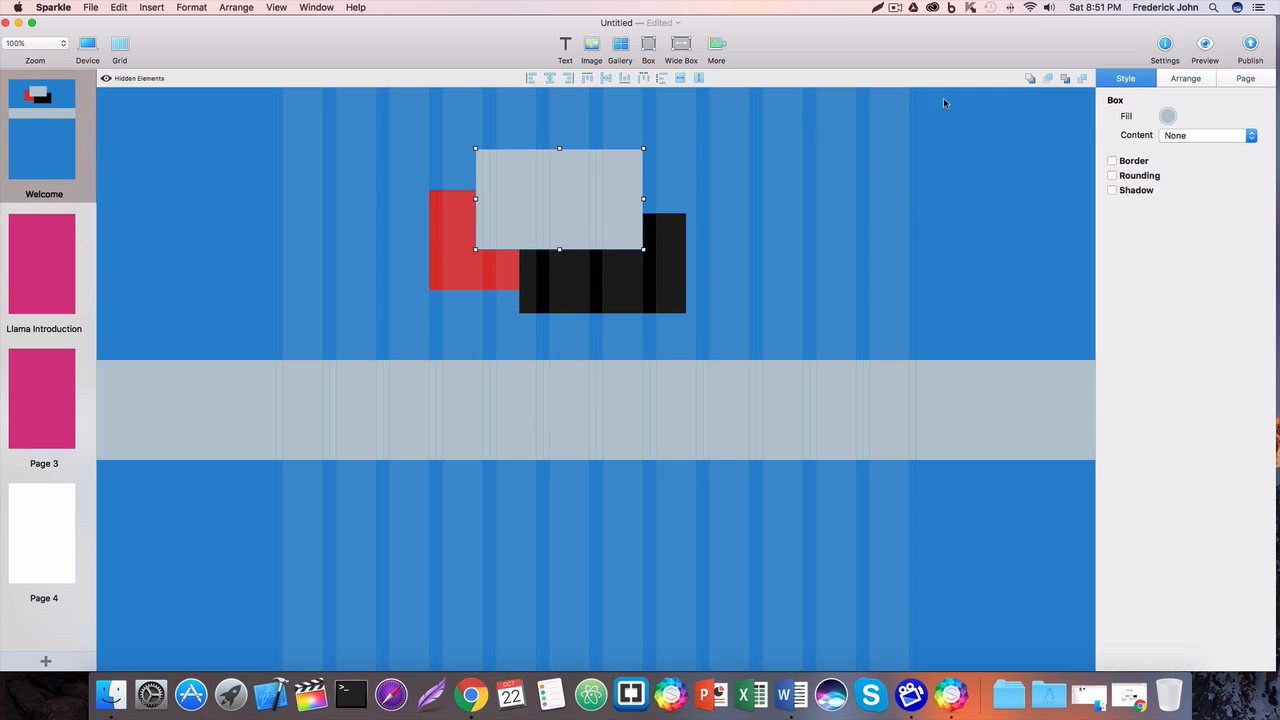
click(1168, 116)
click(1067, 57)
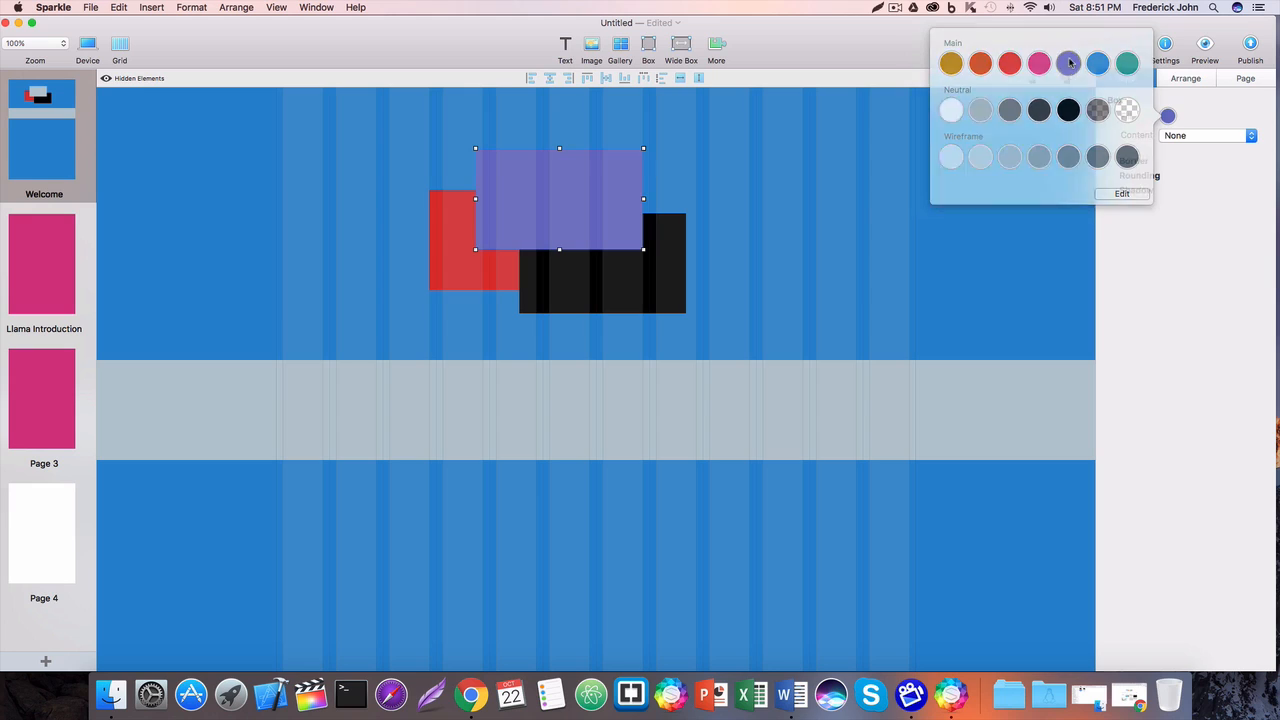
Bring the red box forward one level in the stack and undo that rearrangement
click(588, 272)
click(499, 269)
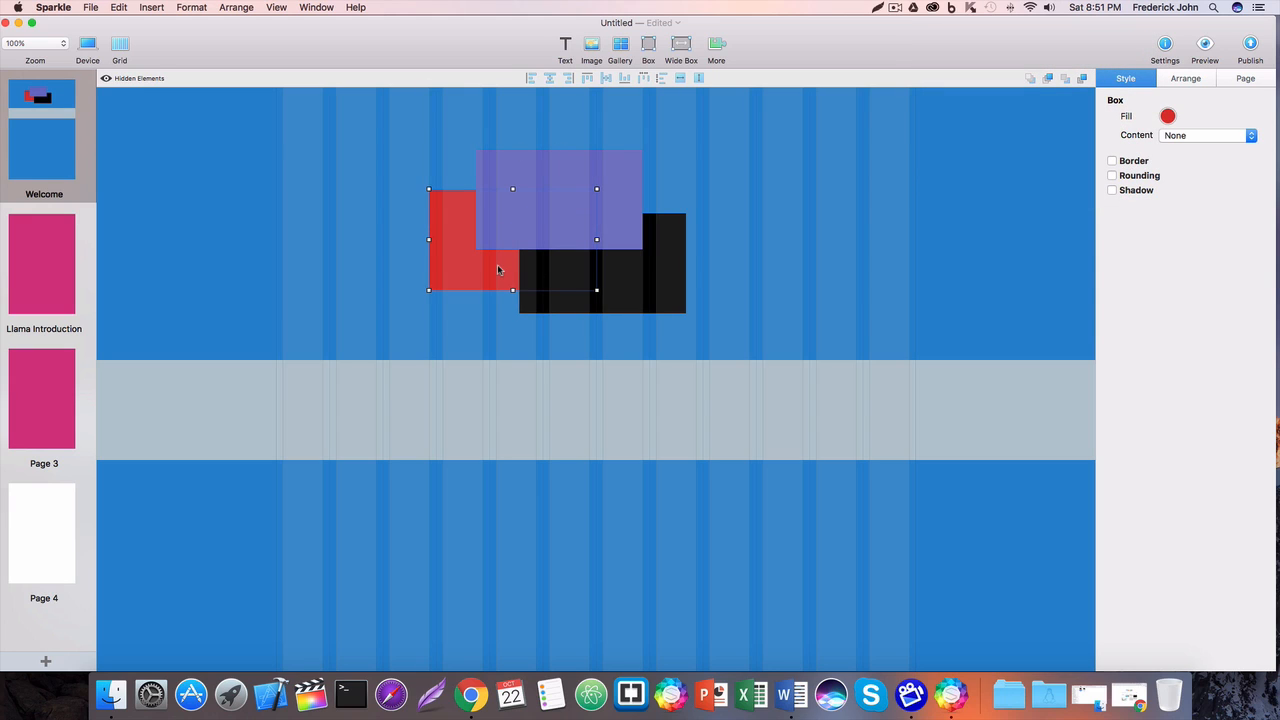
click(667, 279)
click(477, 281)
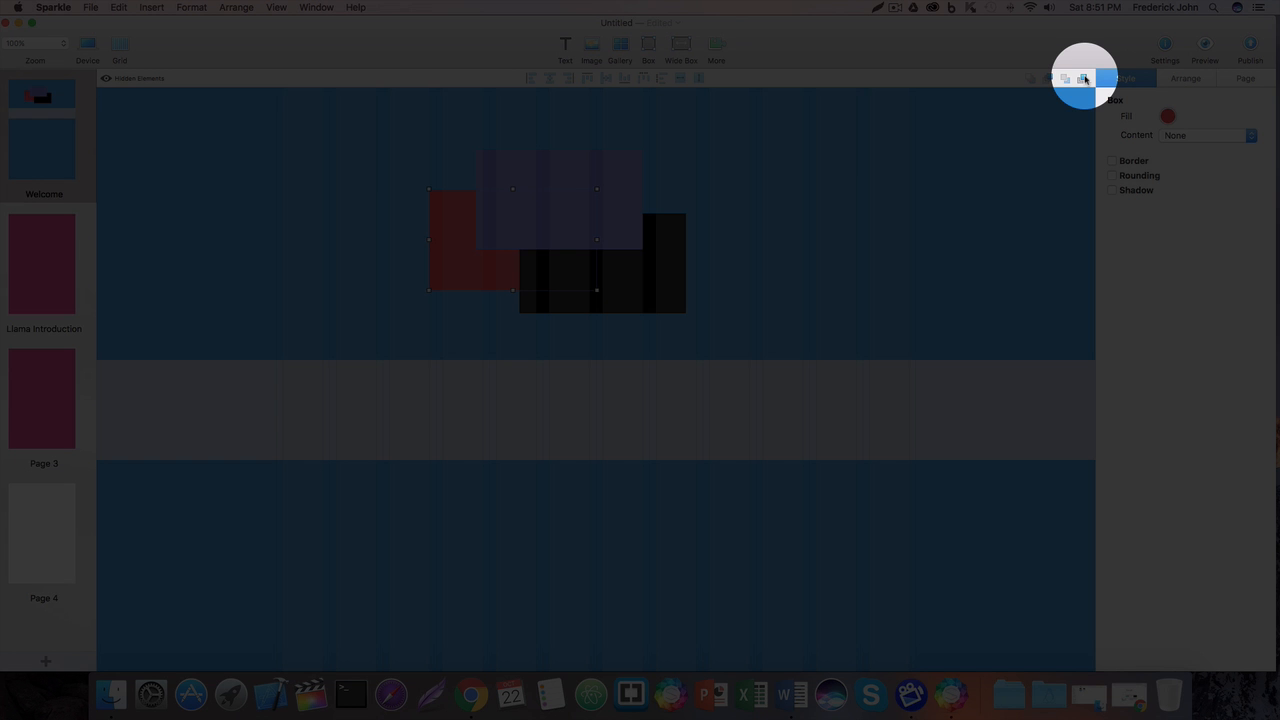
click(1082, 78)
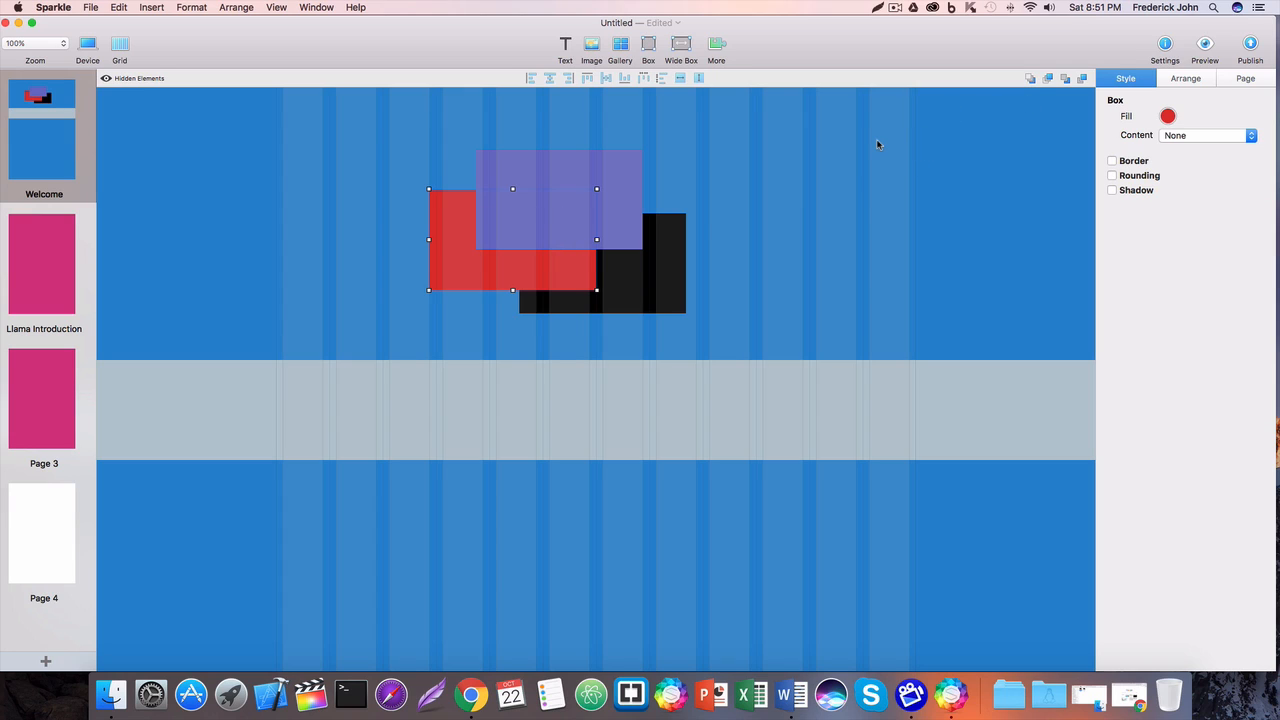
key(super+shift+b)
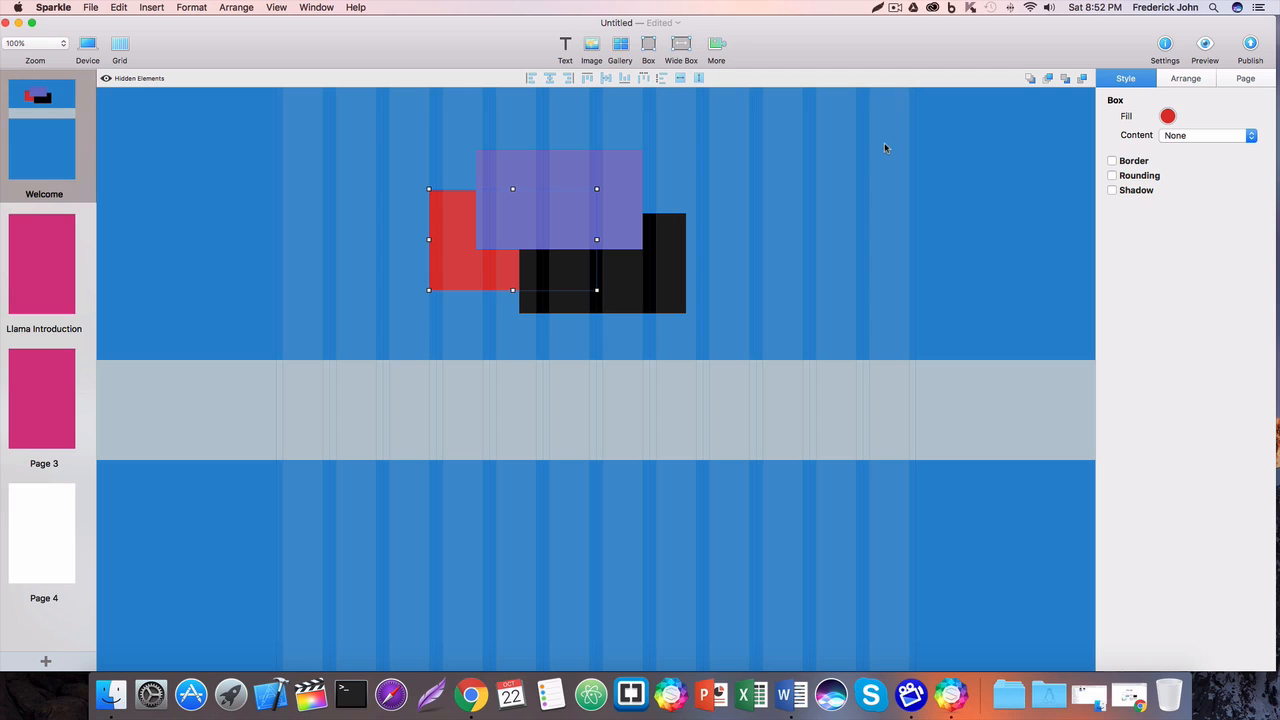
click(115, 7)
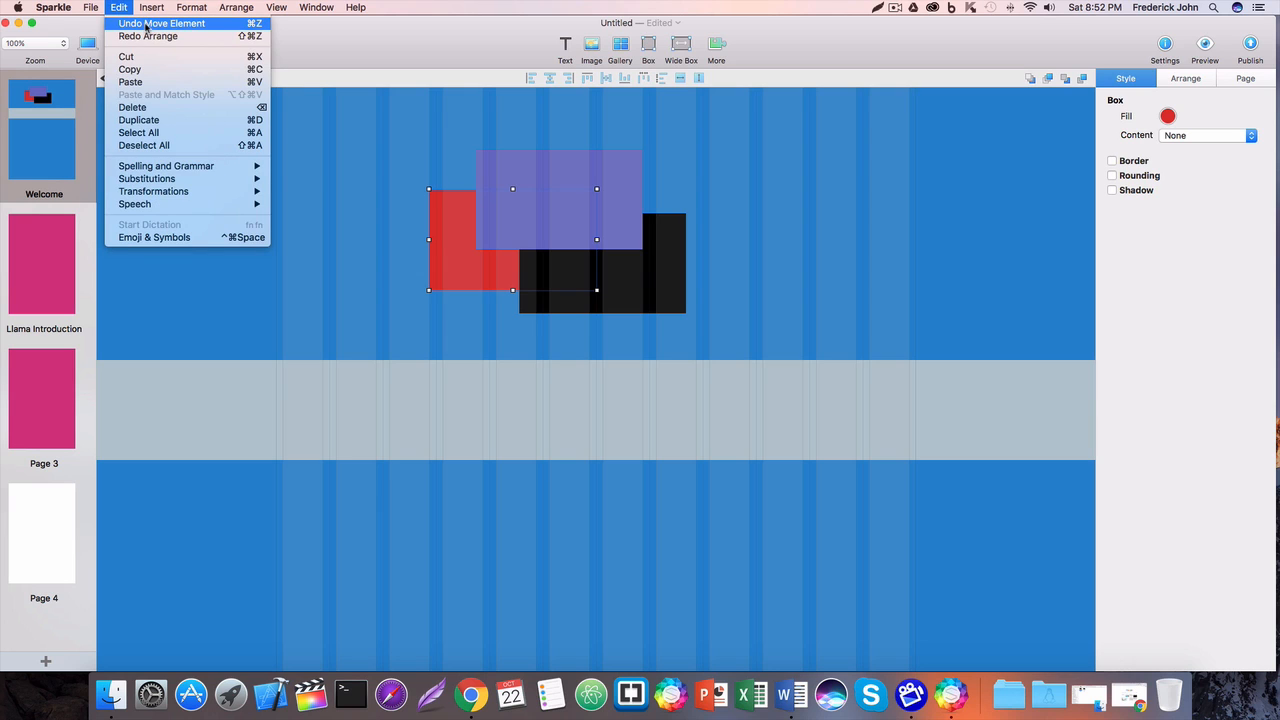
click(321, 44)
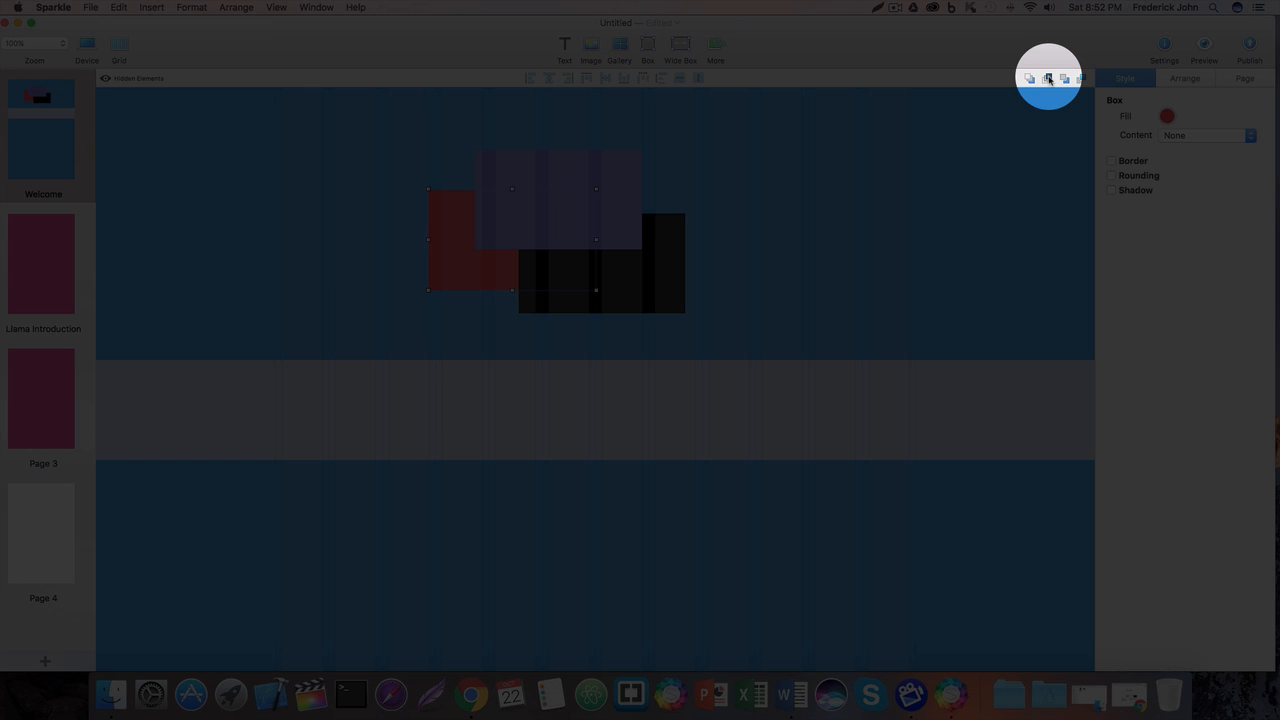
Bring the red box to the front of the stack, and send it backward two levels behind the purple and black boxes
click(1048, 78)
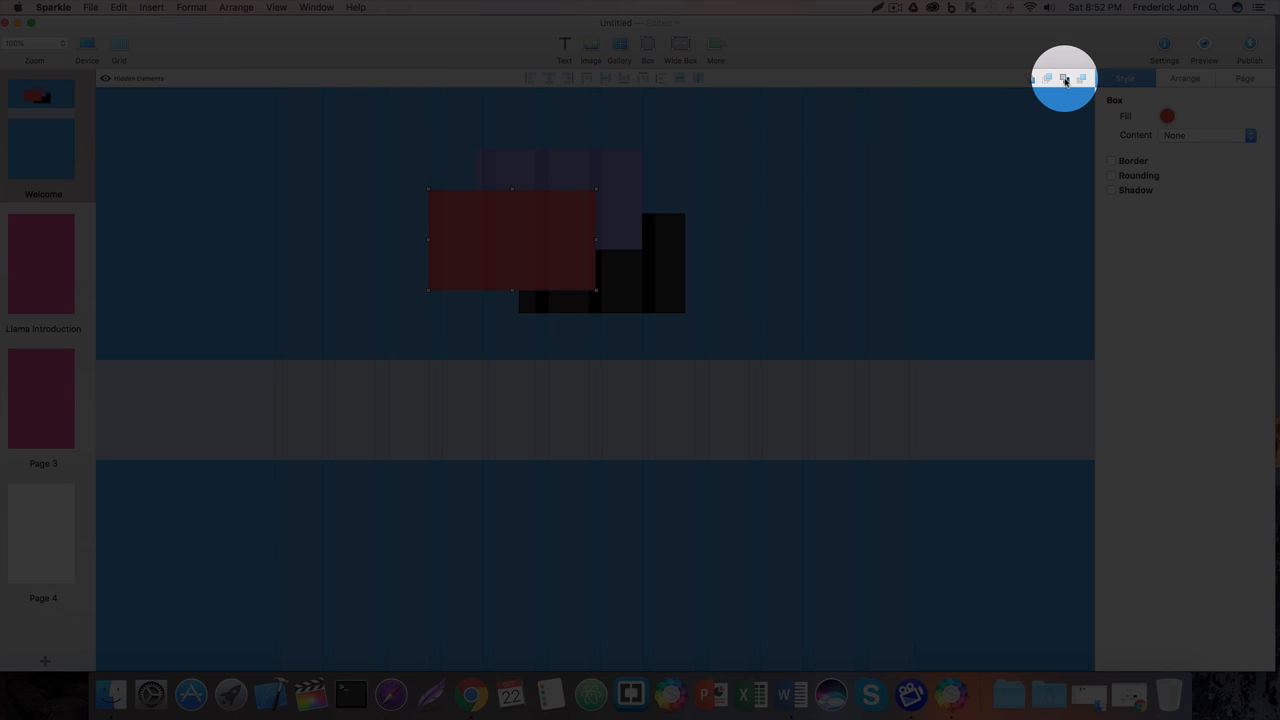
click(1064, 79)
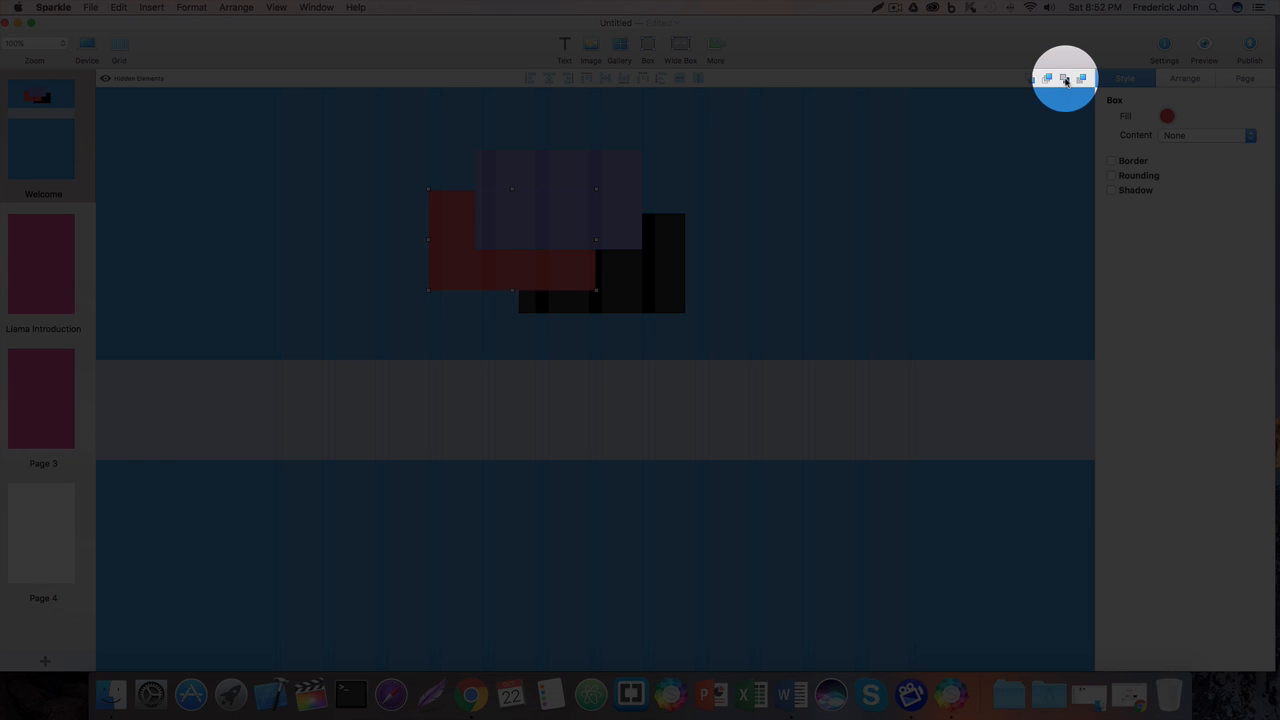
click(1064, 79)
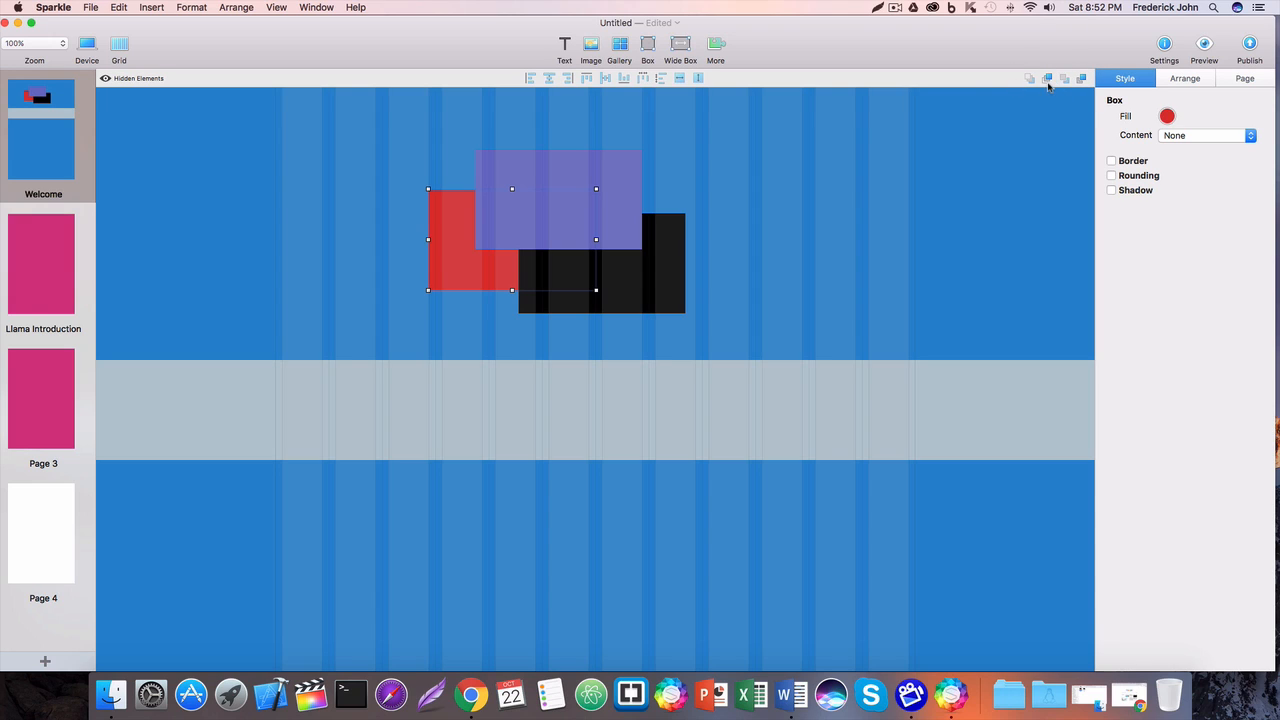
Spread the boxes apart, with purple further left, the wide grey box slightly higher and black below the wide box
drag(565, 175, 466, 174)
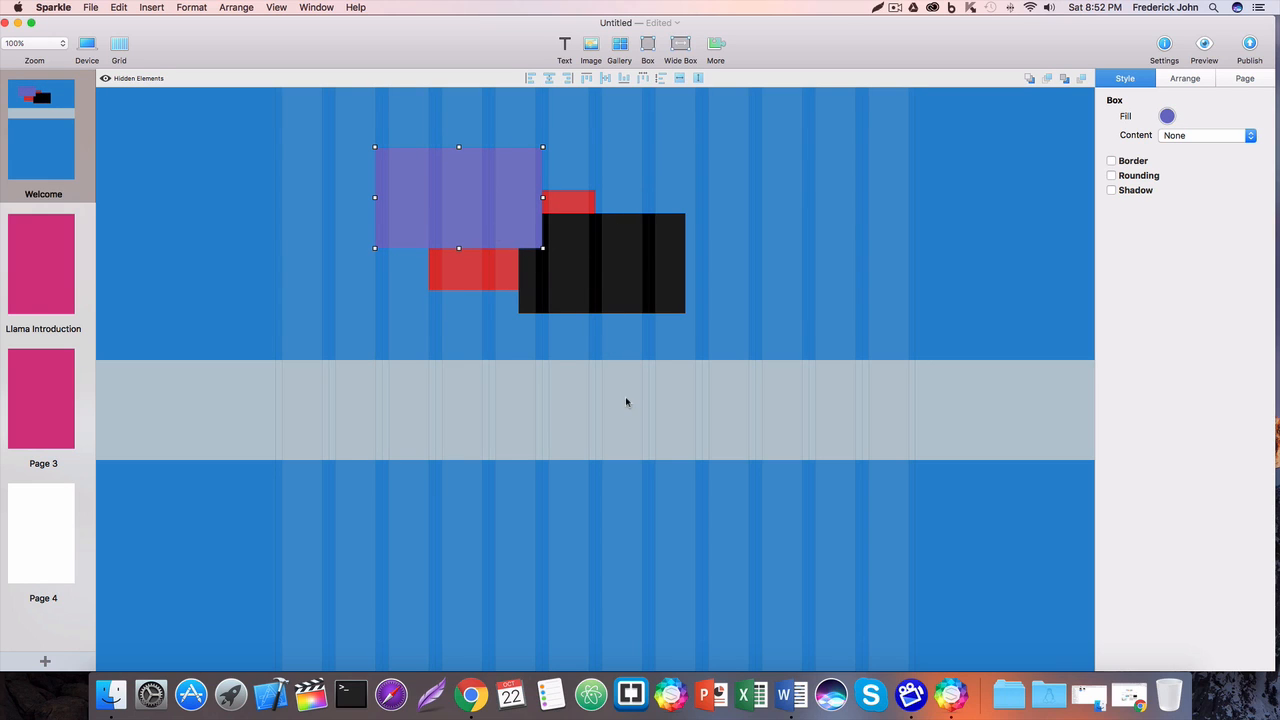
drag(626, 396, 646, 319)
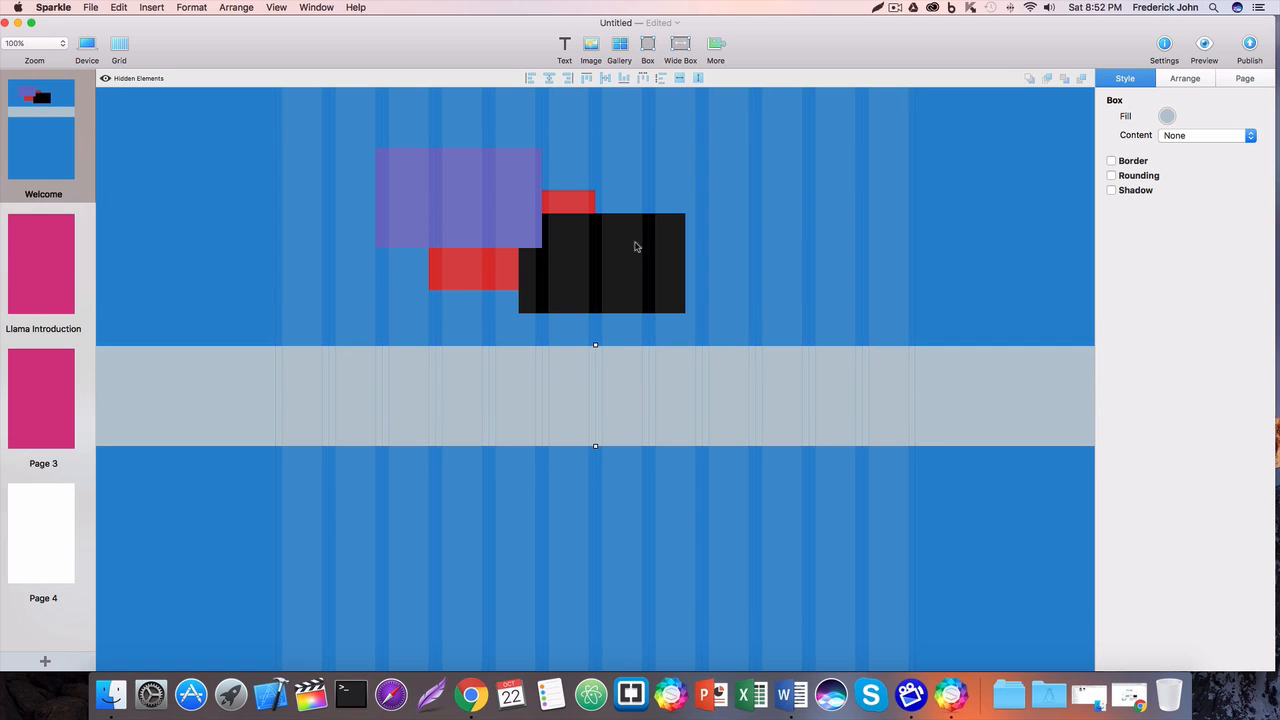
drag(640, 254, 574, 522)
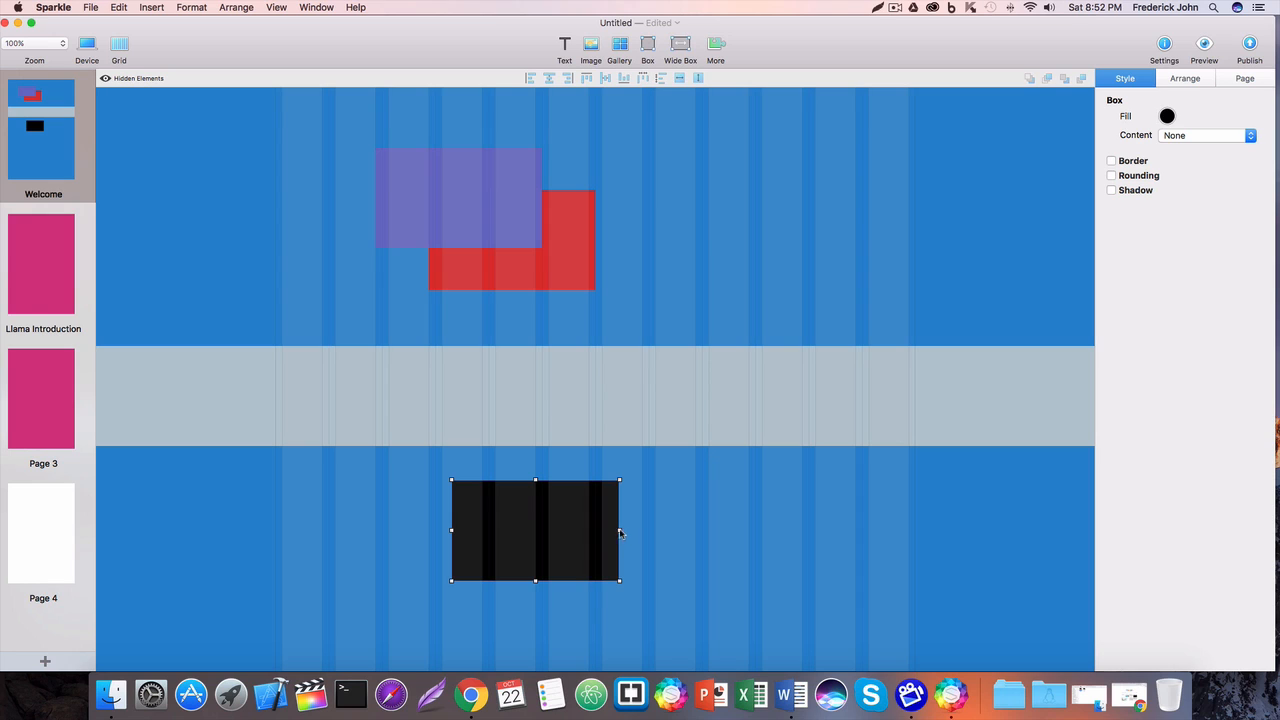
Widen the black box on both sides to span the full width of the layout grid
drag(620, 529, 1003, 536)
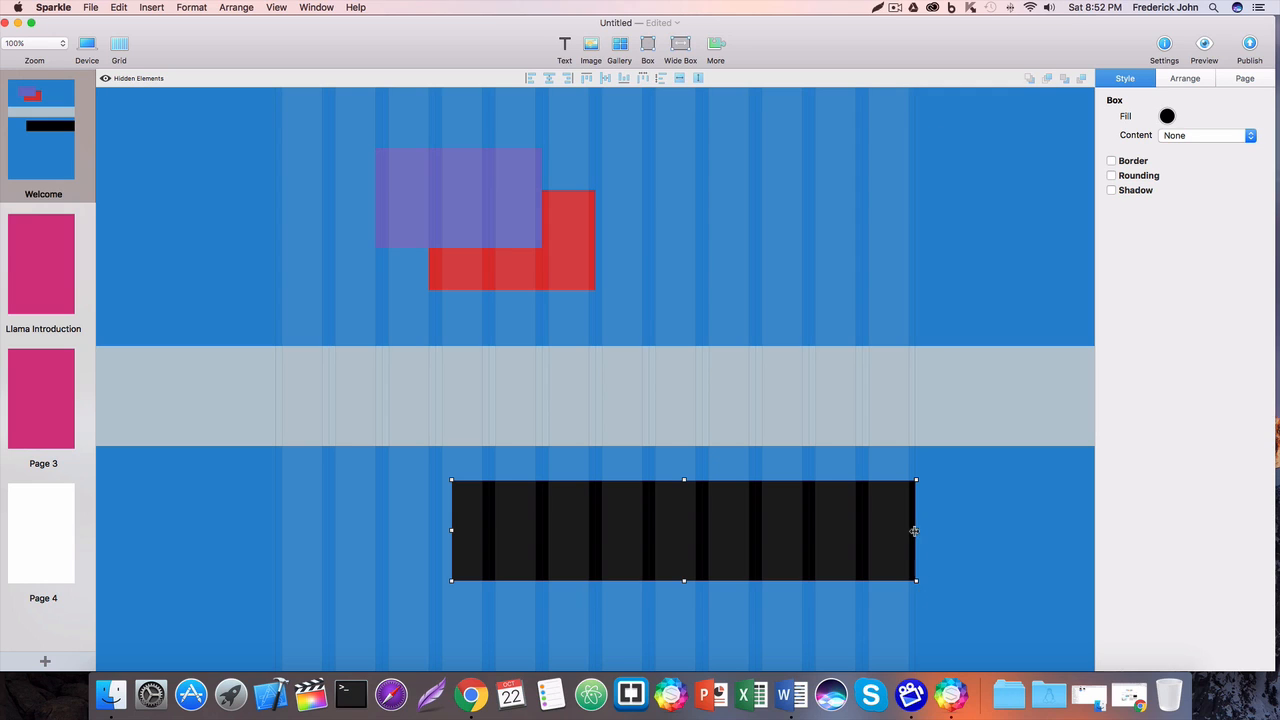
mouse_move(915, 531)
mouse_down()
mouse_move(903, 532)
mouse_move(929, 531)
mouse_up()
drag(450, 529, 278, 533)
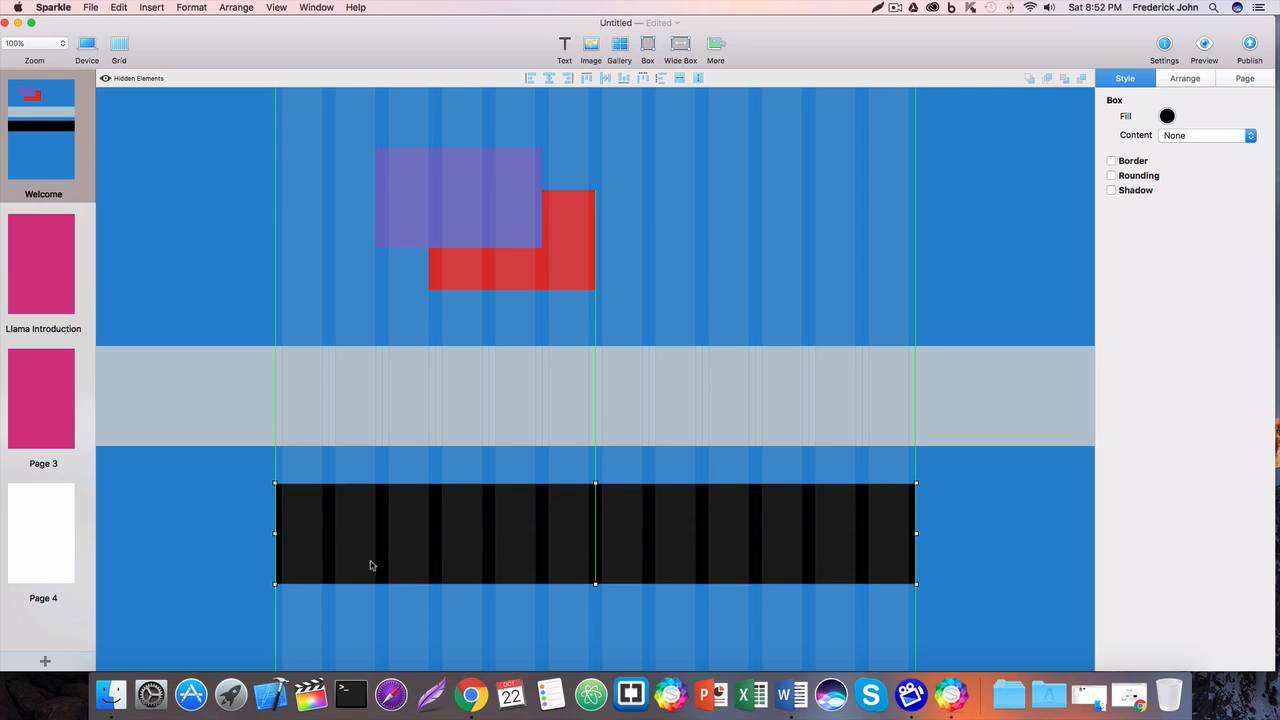
Try to stretch the black box past the layout grid's left edge, and shift it vertically below the wide grey box
drag(370, 566, 422, 561)
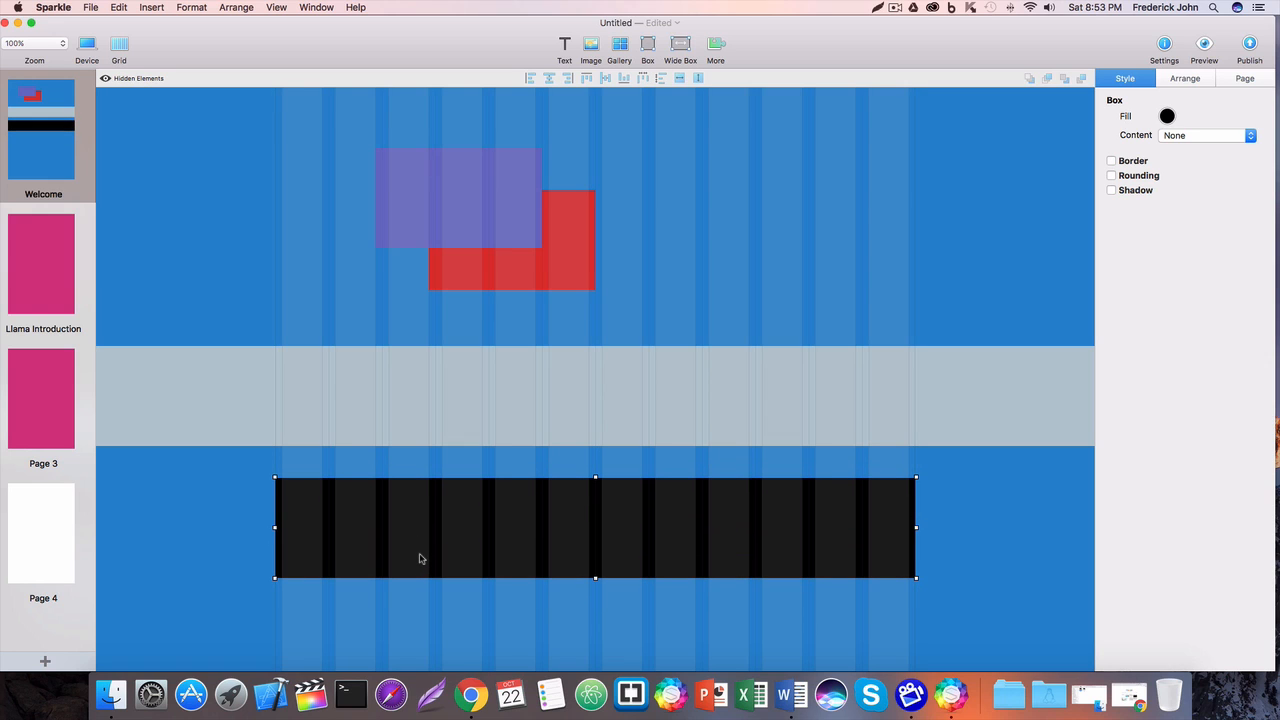
drag(422, 552, 423, 549)
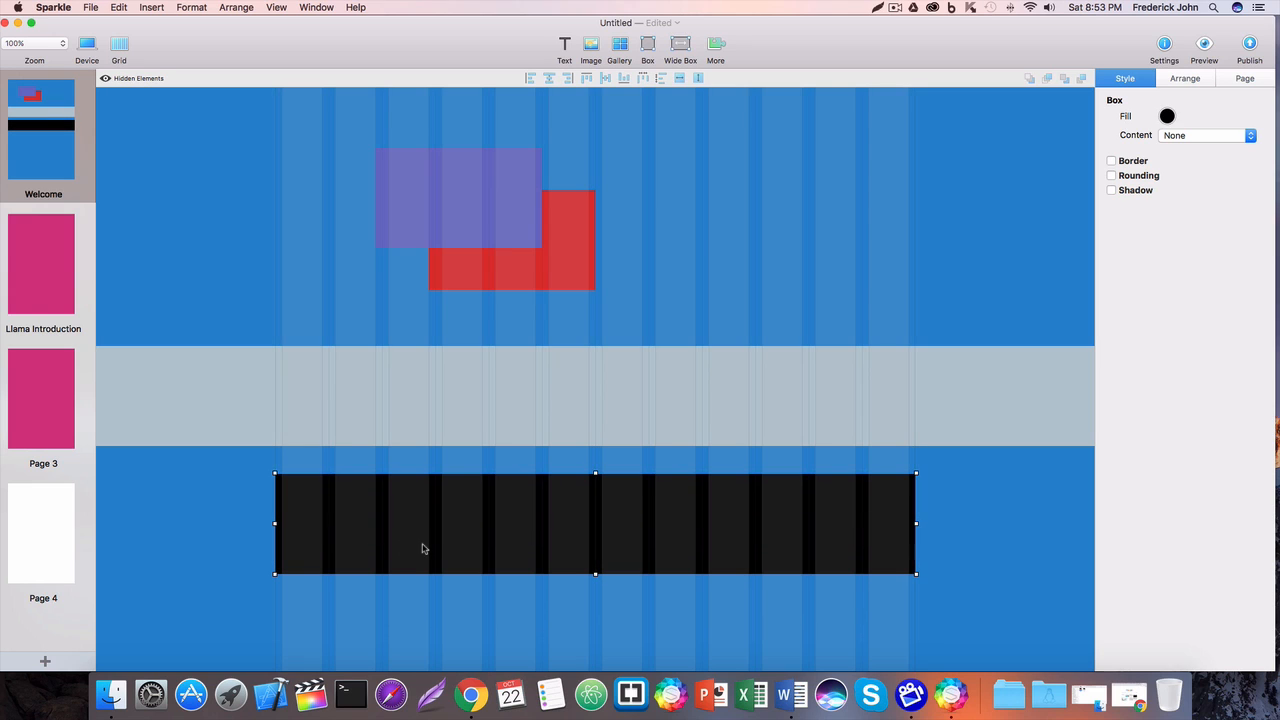
drag(275, 524, 239, 525)
scroll(239, 525, down, 1)
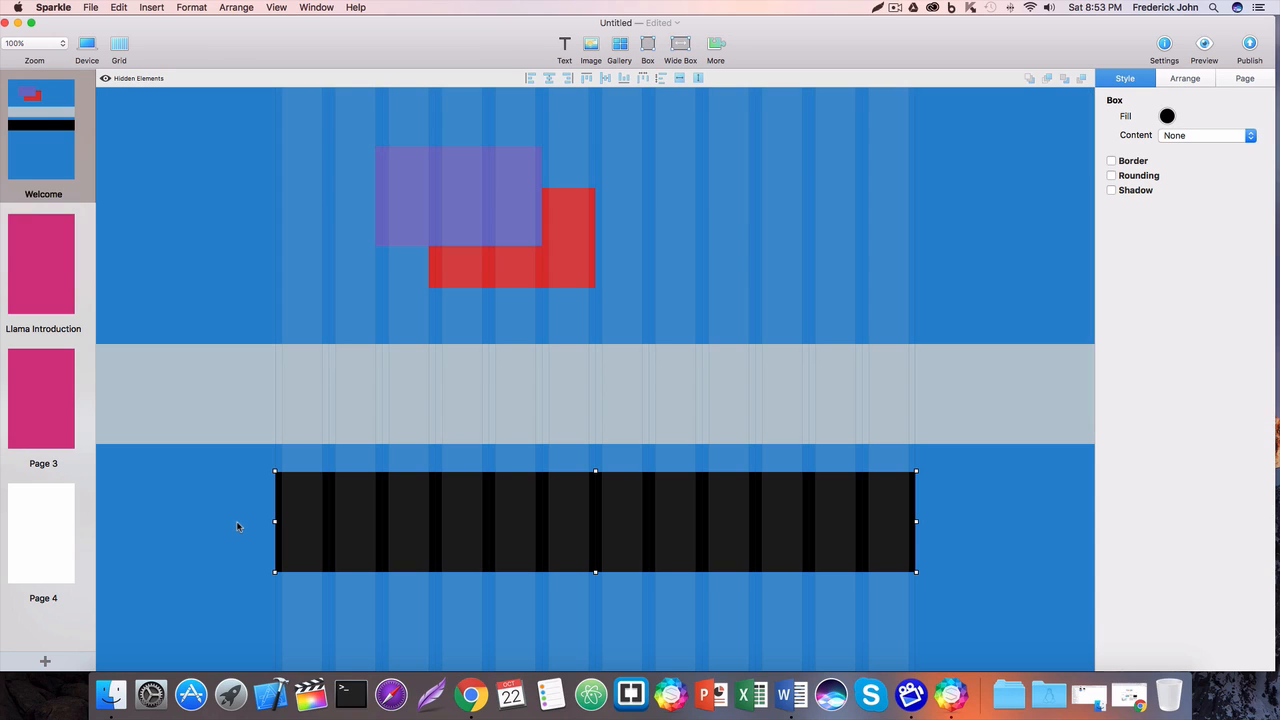
mouse_move(25, 452)
drag(534, 526, 529, 583)
drag(353, 581, 354, 575)
drag(276, 575, 104, 586)
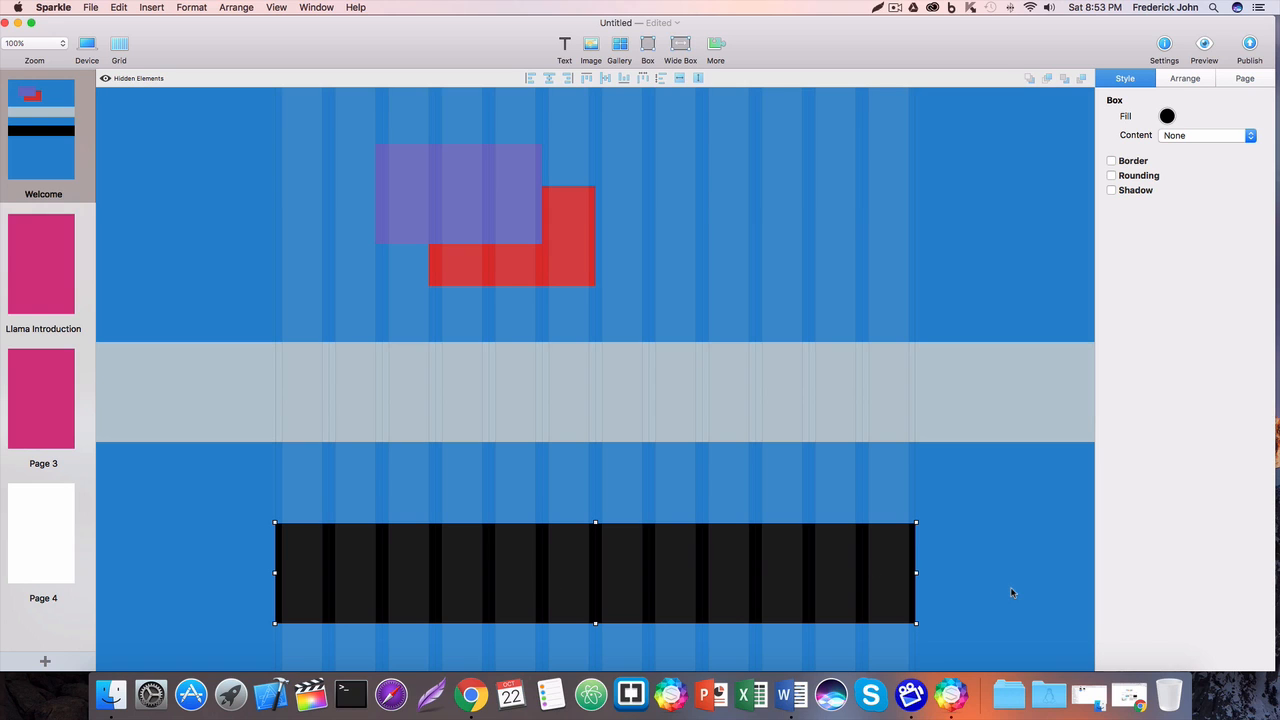
drag(733, 598, 743, 529)
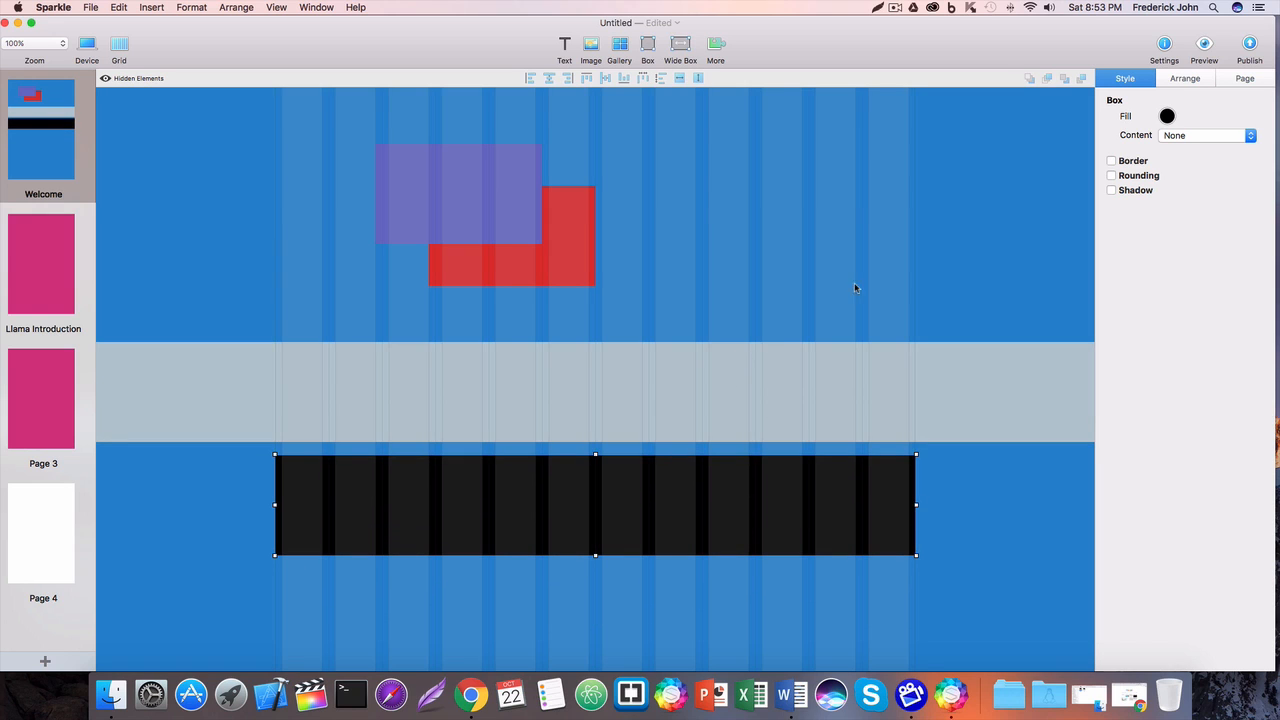
Reduce the wide grey box to about half its height and place it at the very top of the page
mouse_move(731, 392)
mouse_down()
mouse_move(749, 369)
mouse_move(753, 402)
mouse_up()
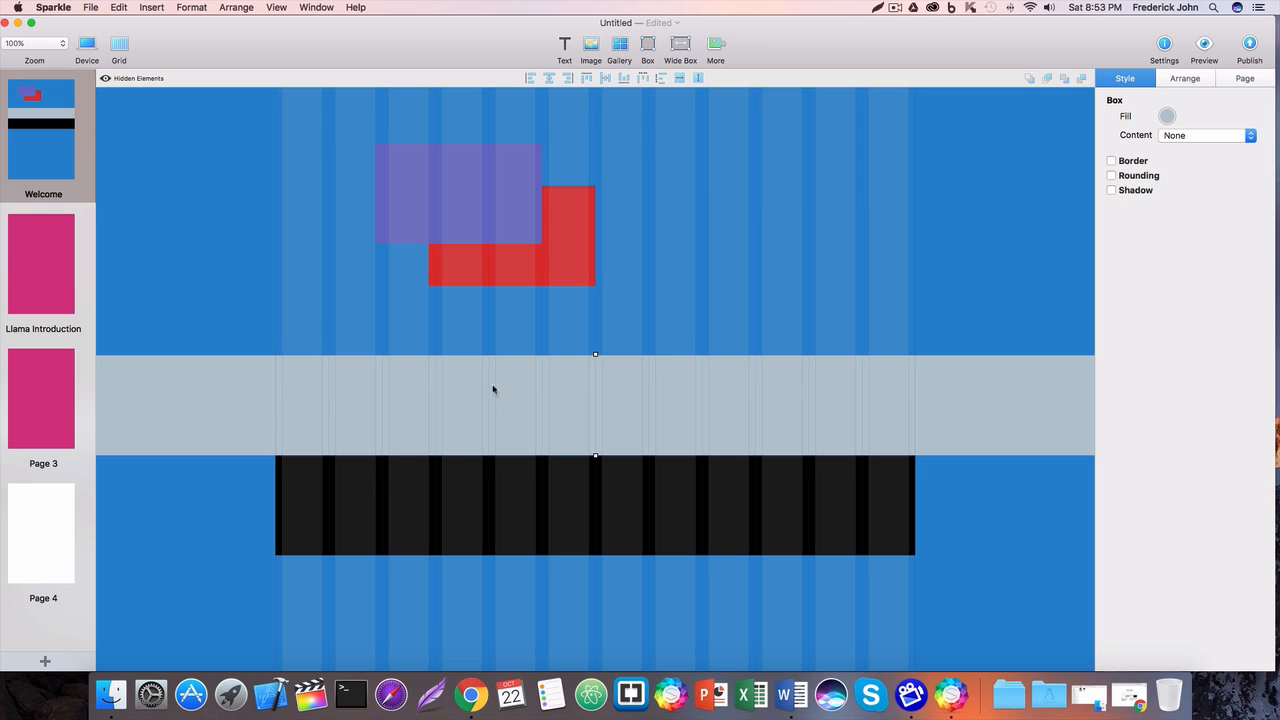
drag(494, 391, 619, 372)
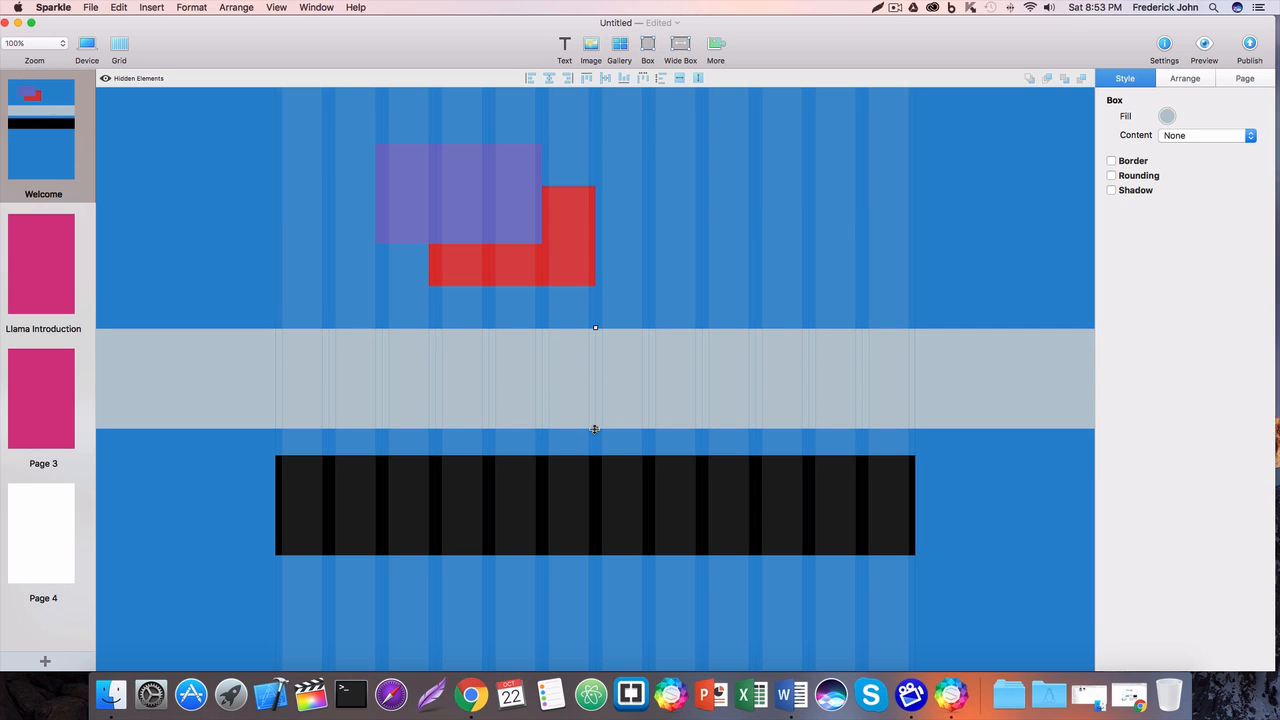
drag(595, 429, 595, 380)
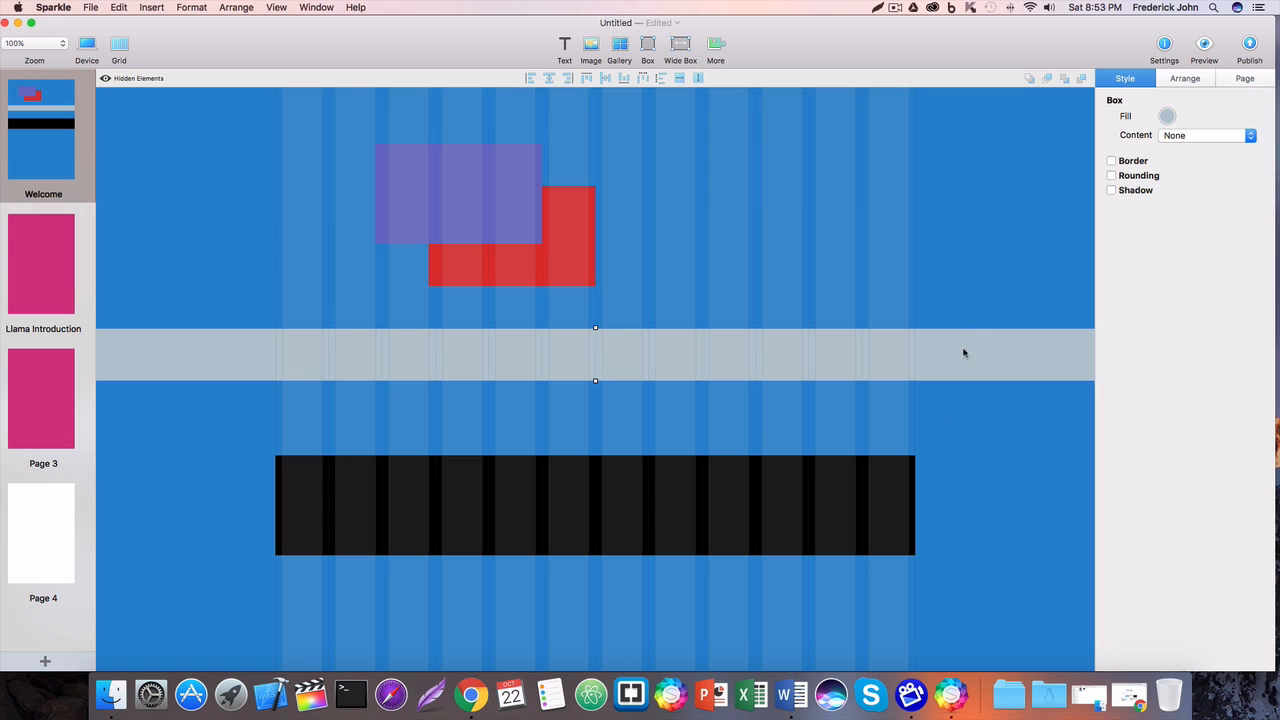
drag(964, 352, 938, 110)
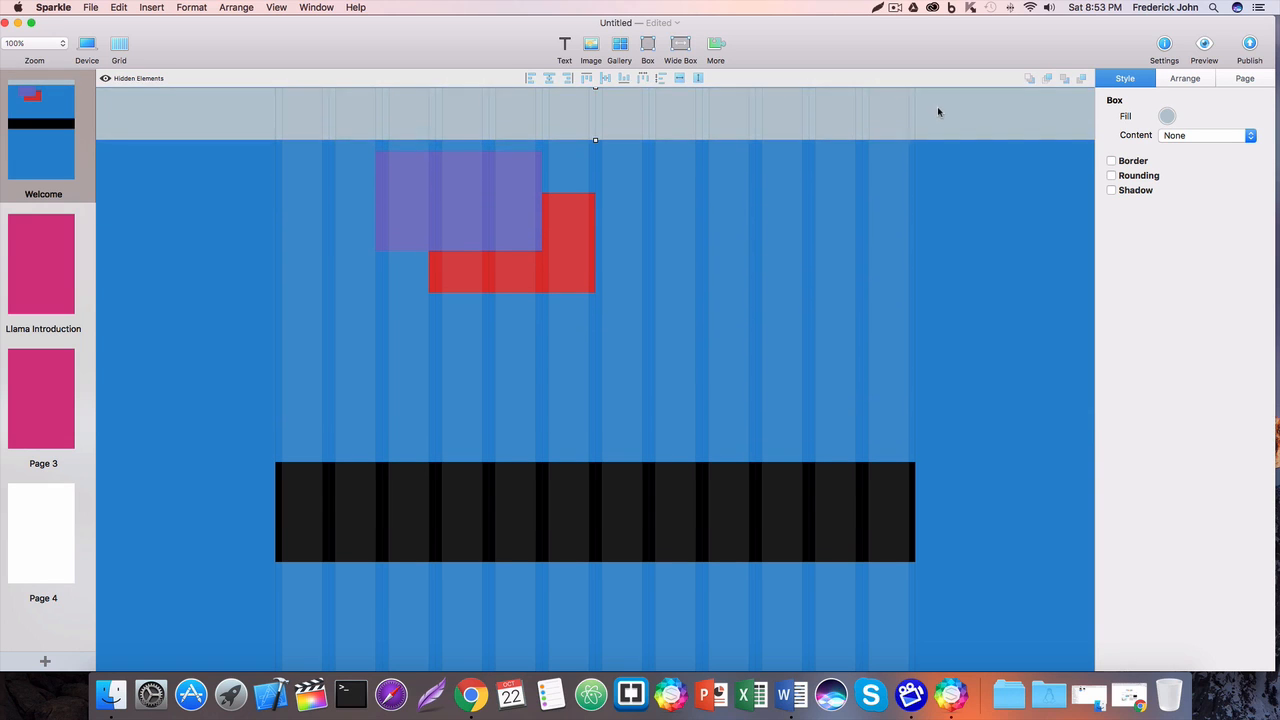
Move the black box up so it sits a little below the grey strip at the top of the page
scroll(758, 115, up, 1)
scroll(755, 108, down, 1)
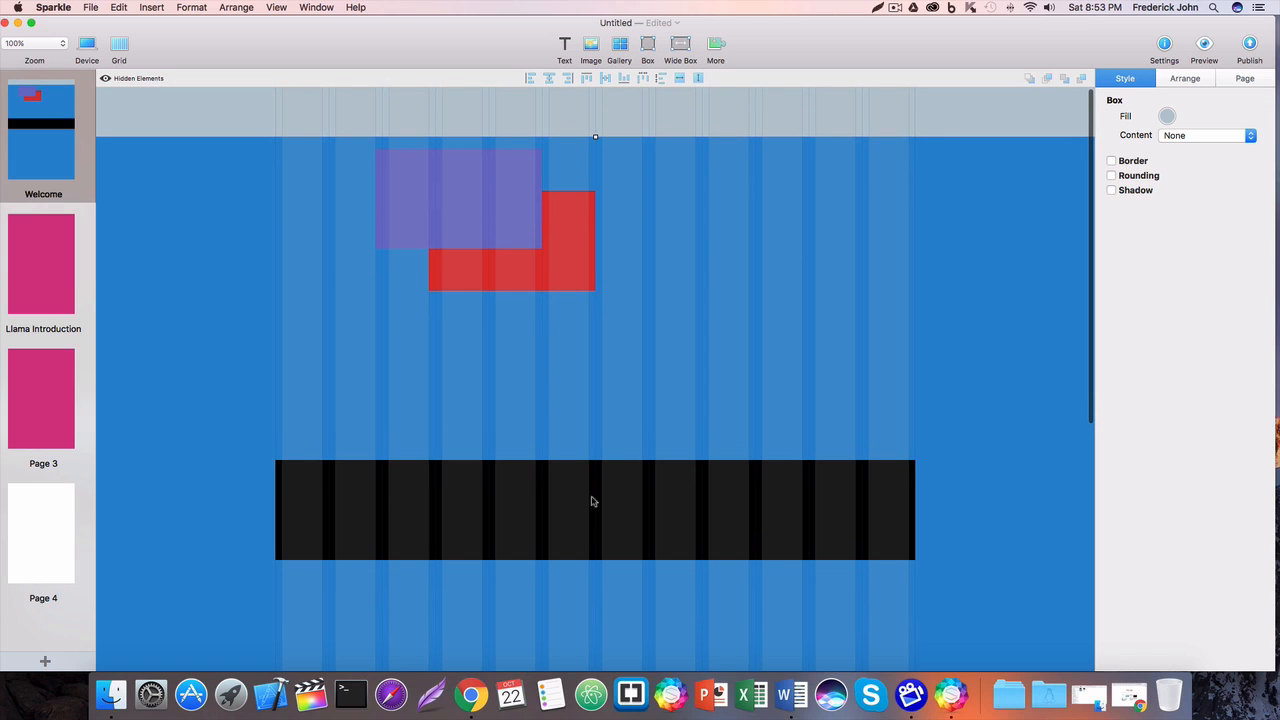
drag(591, 503, 594, 449)
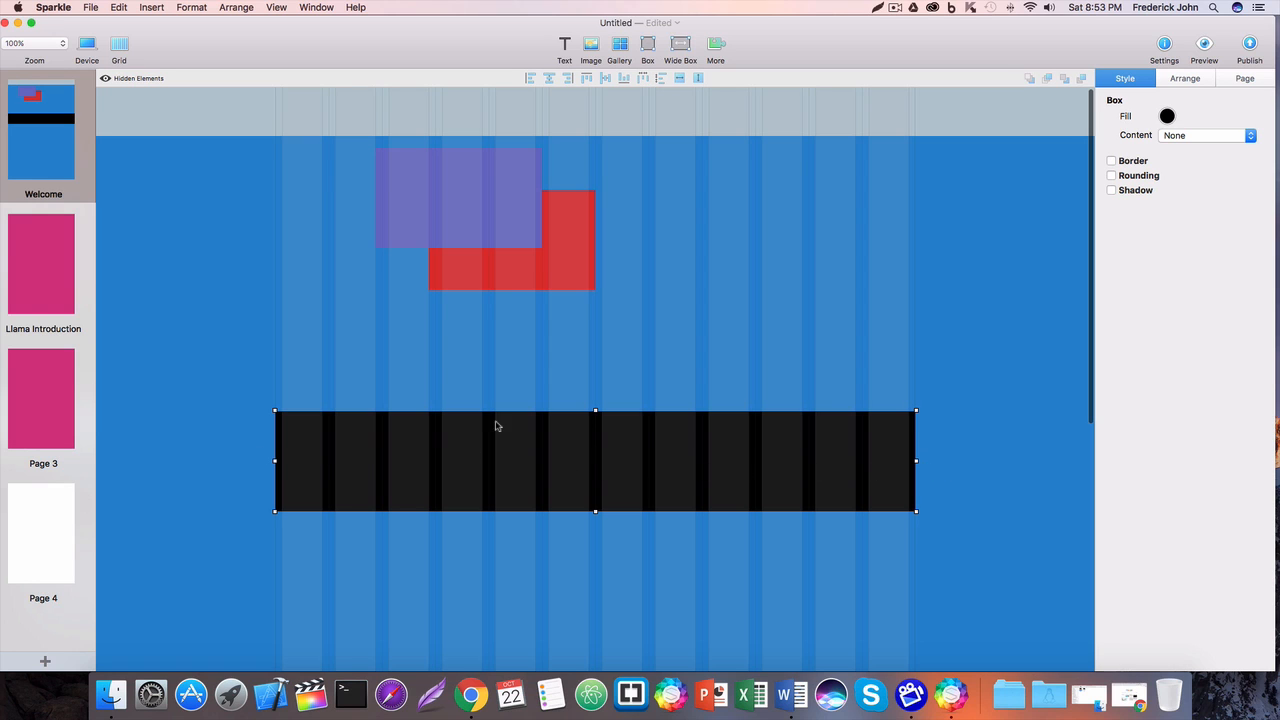
drag(605, 447, 625, 262)
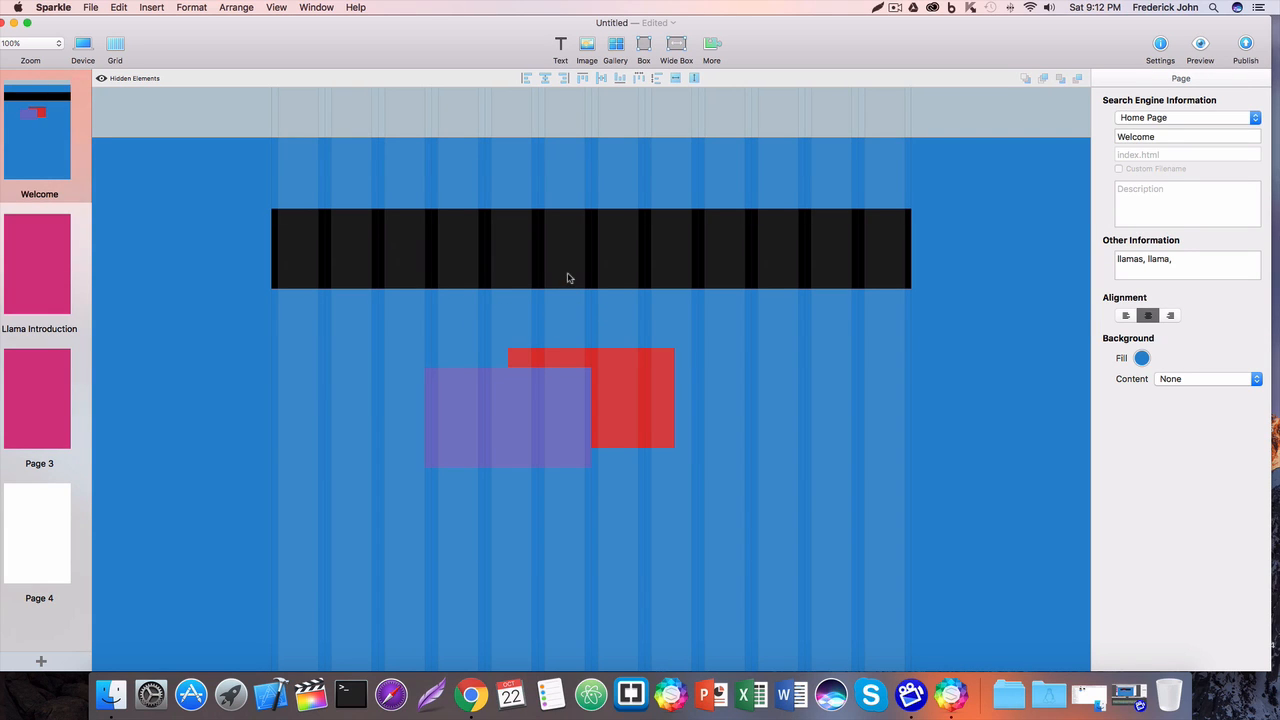
Fill the wide grey box at the top of the page with pink from the main colours
drag(569, 276, 571, 276)
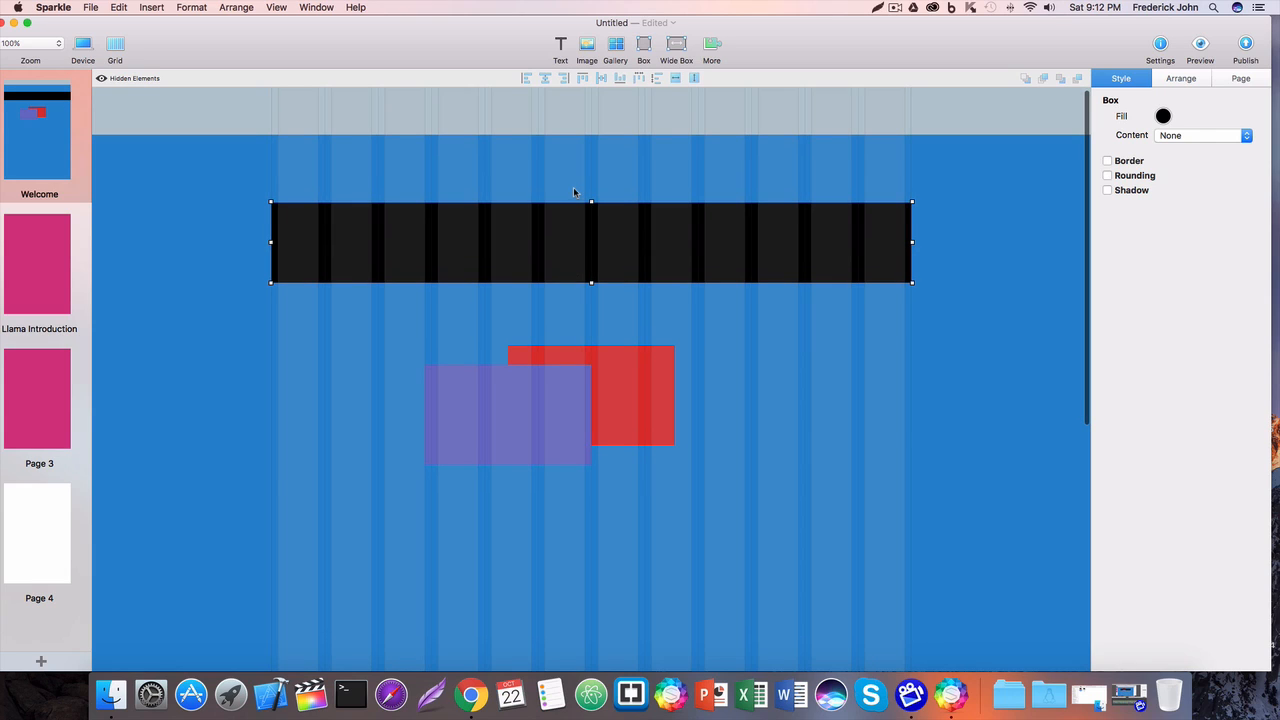
click(547, 125)
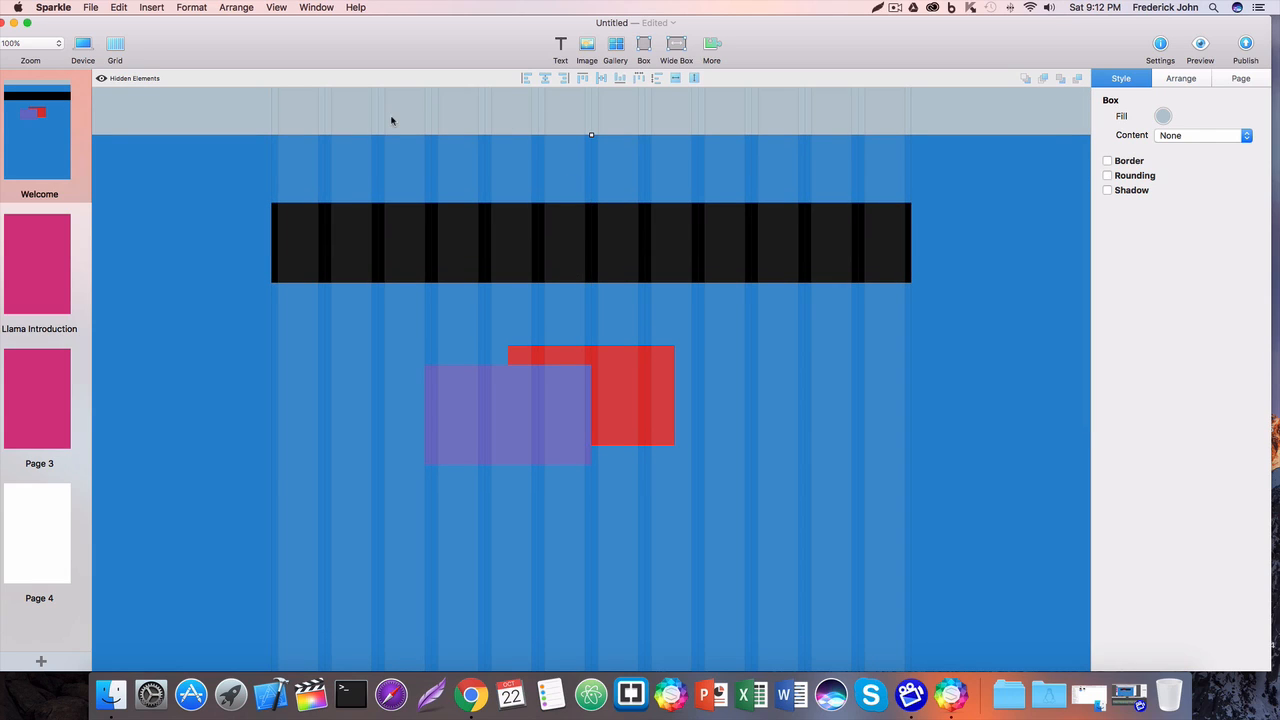
click(1163, 117)
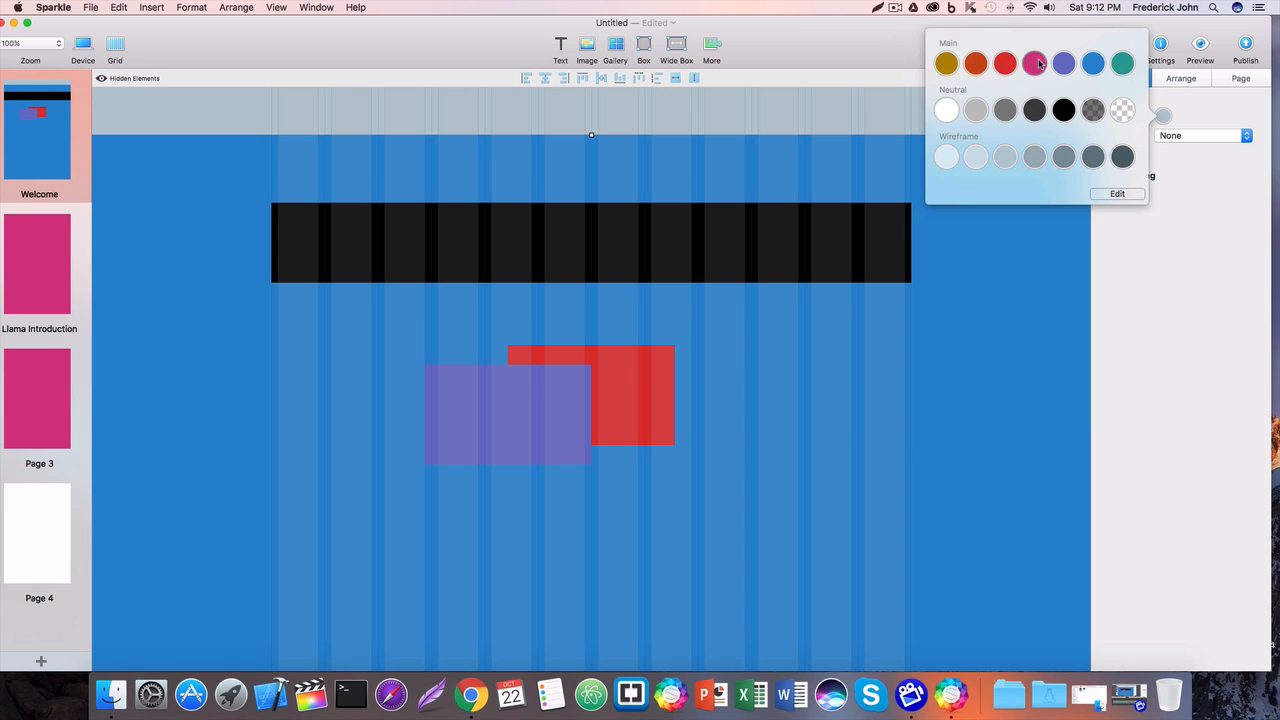
click(1035, 63)
click(512, 200)
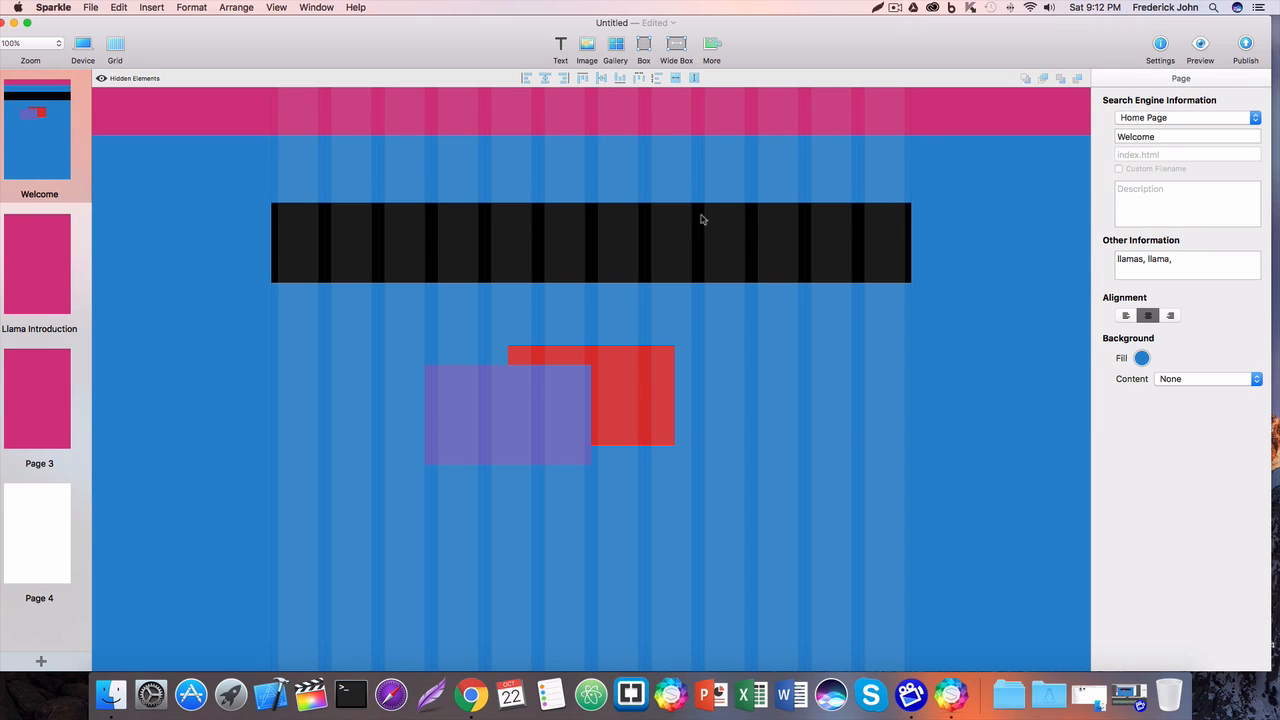
click(437, 240)
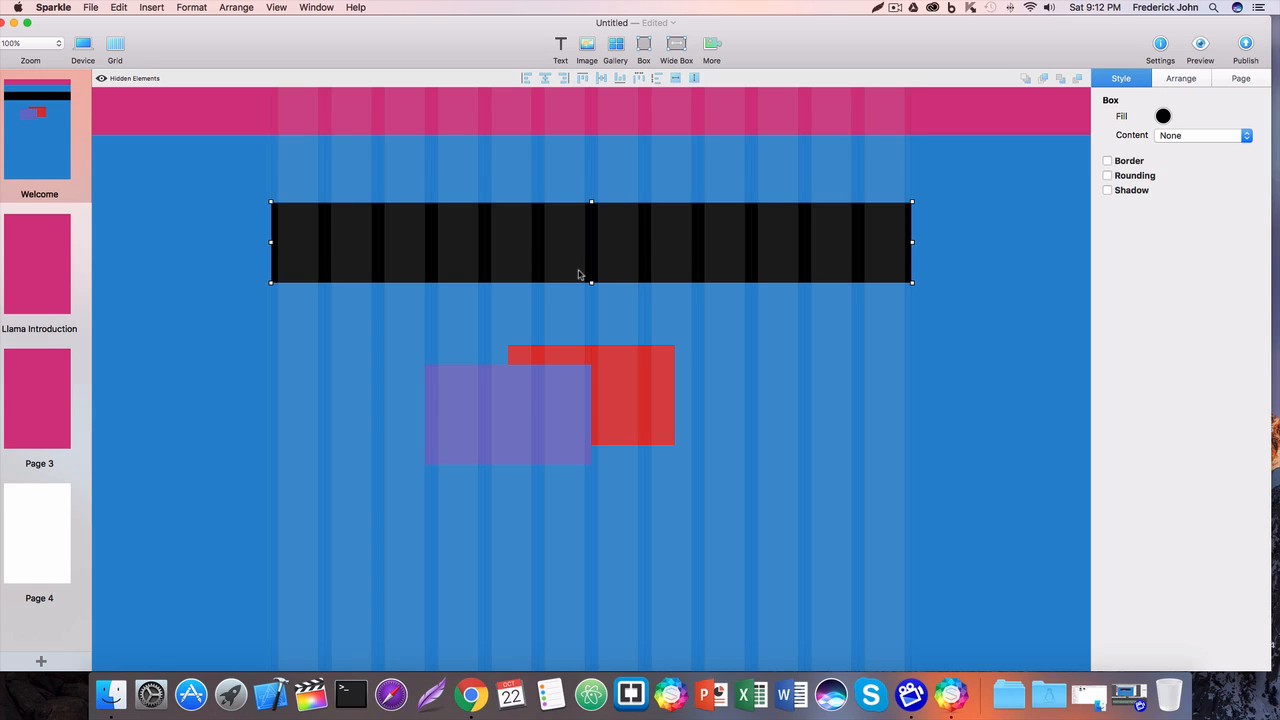
Open a live preview of the page in Chrome and close the two extra preview tabs
click(1200, 46)
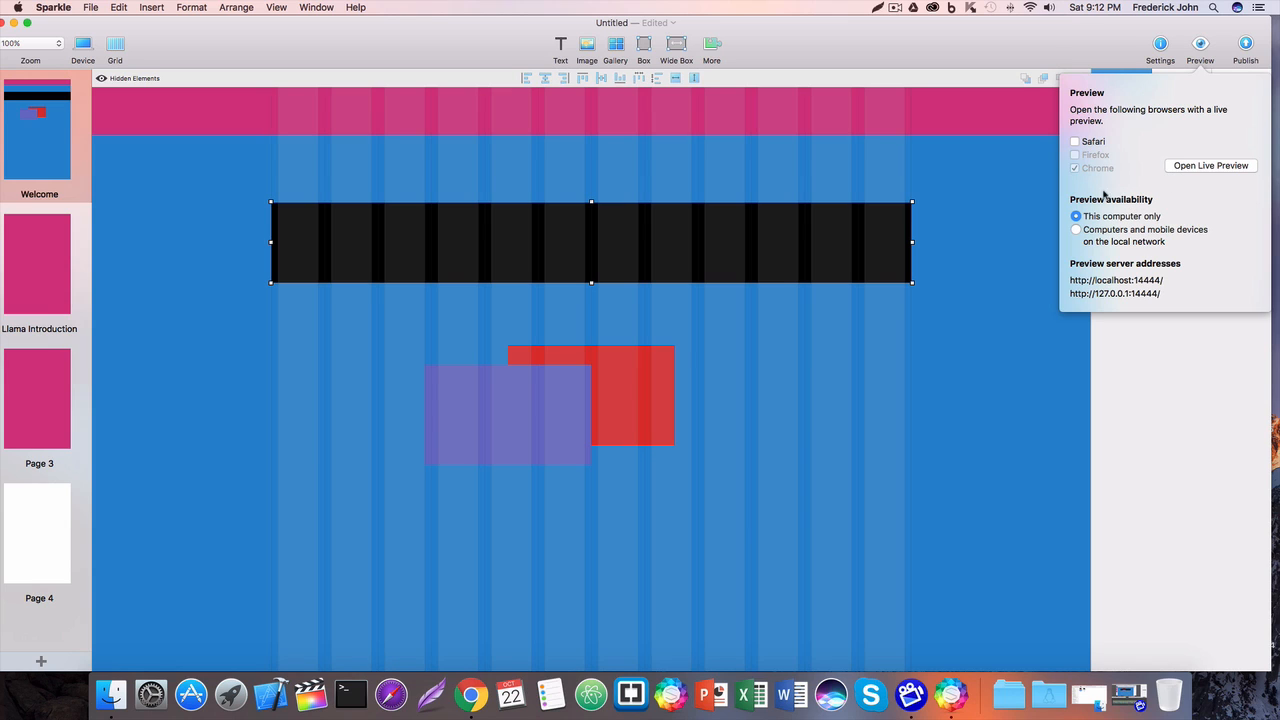
click(1203, 165)
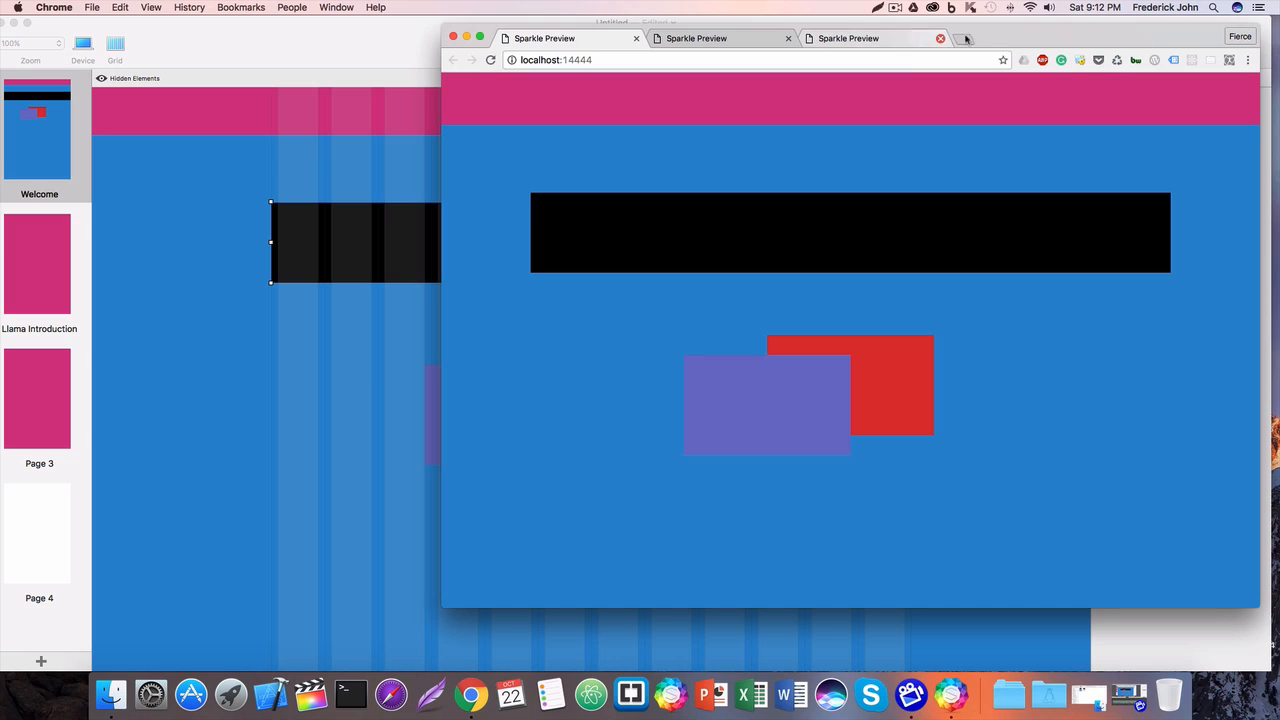
click(938, 39)
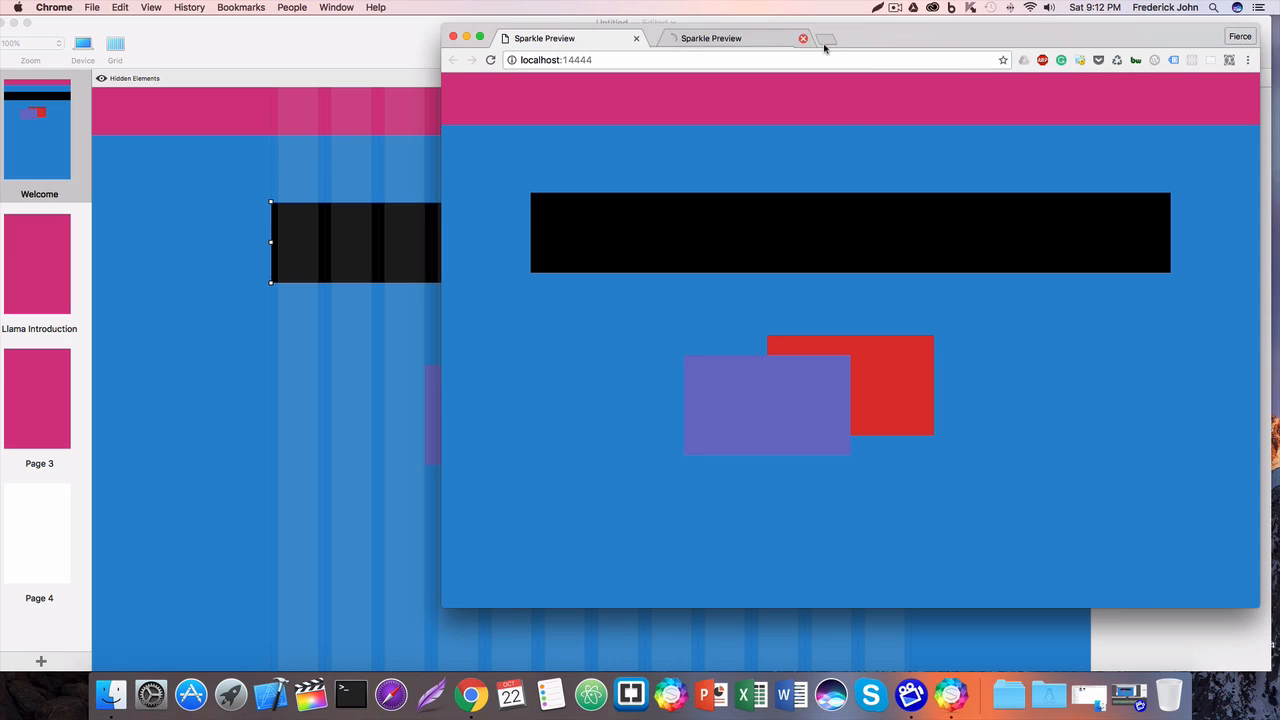
click(788, 38)
Reposition the Chrome preview and Sparkle windows, and widen the preview window
drag(748, 36, 592, 42)
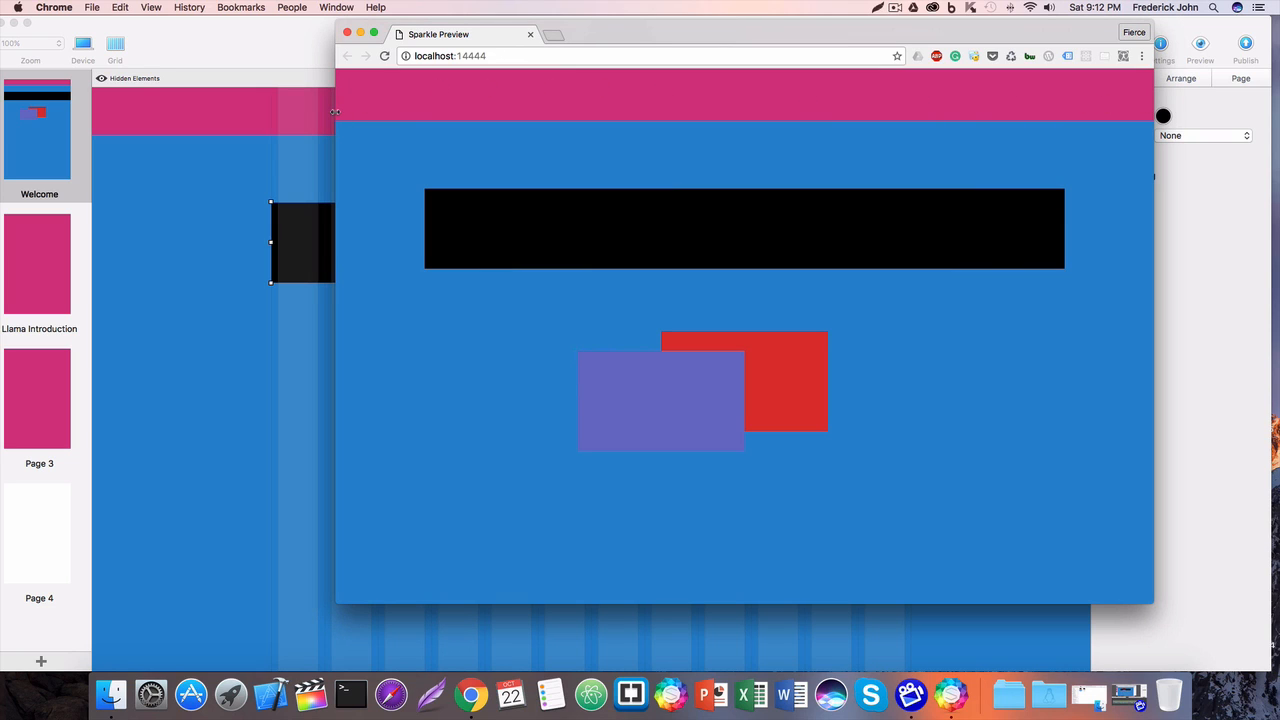
mouse_move(335, 112)
mouse_down()
mouse_move(108, 118)
mouse_move(351, 104)
mouse_move(147, 111)
mouse_move(327, 116)
mouse_up()
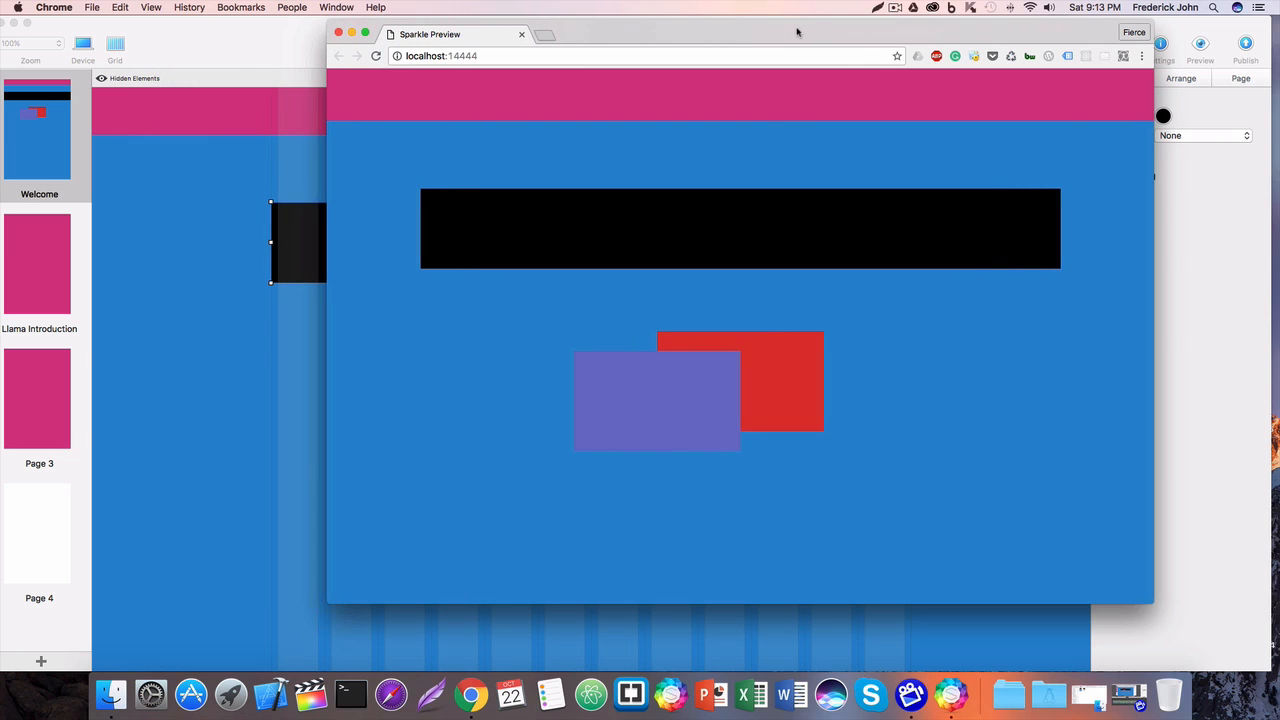
drag(801, 32, 893, 70)
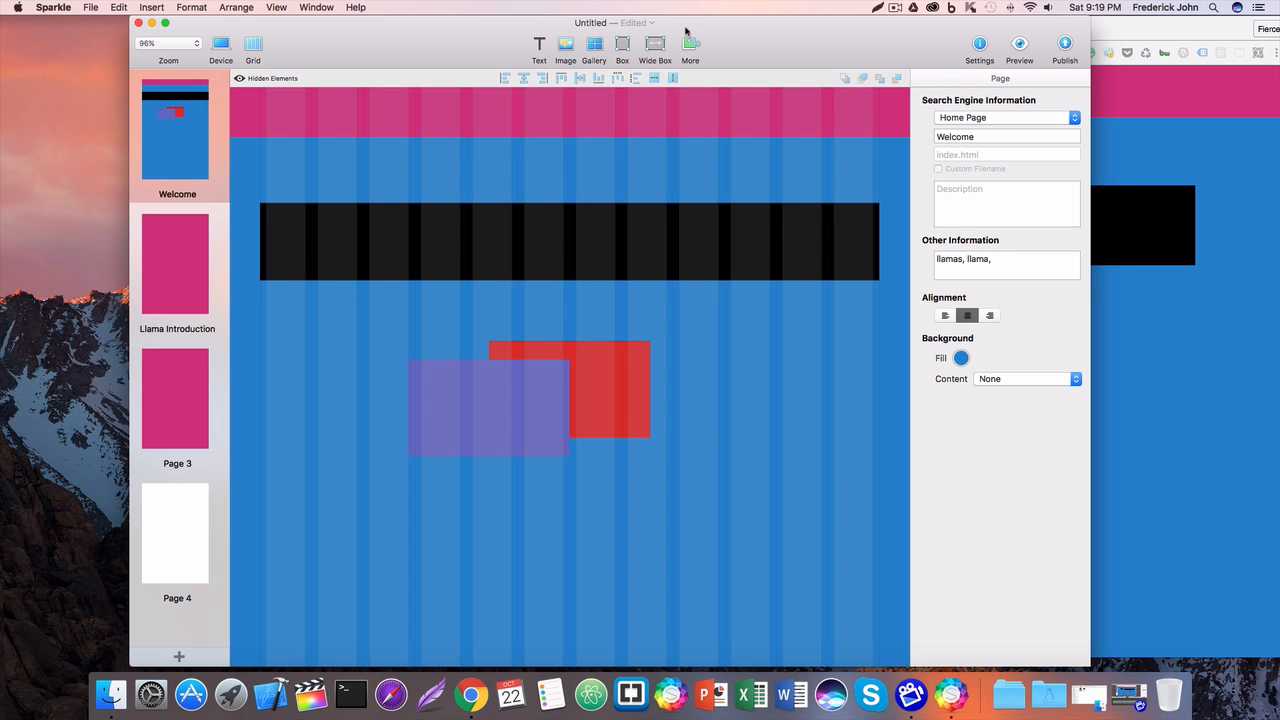
drag(720, 32, 739, 32)
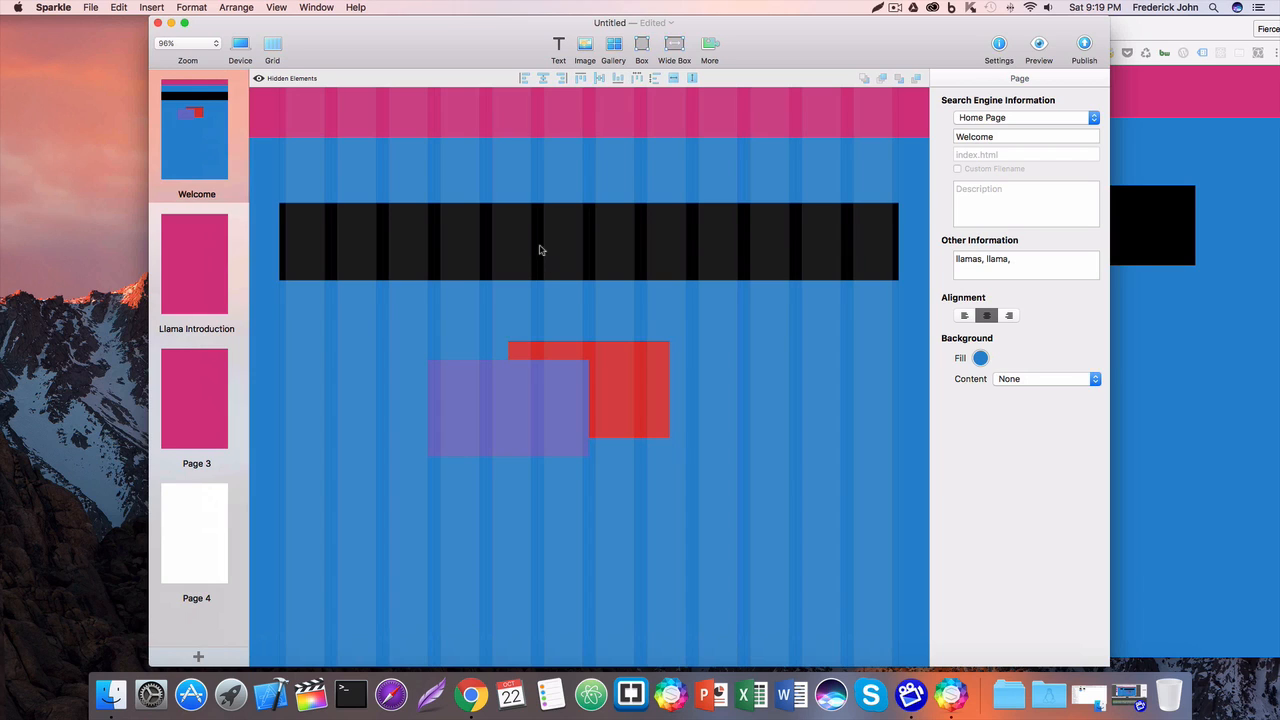
scroll(541, 246, up, 2)
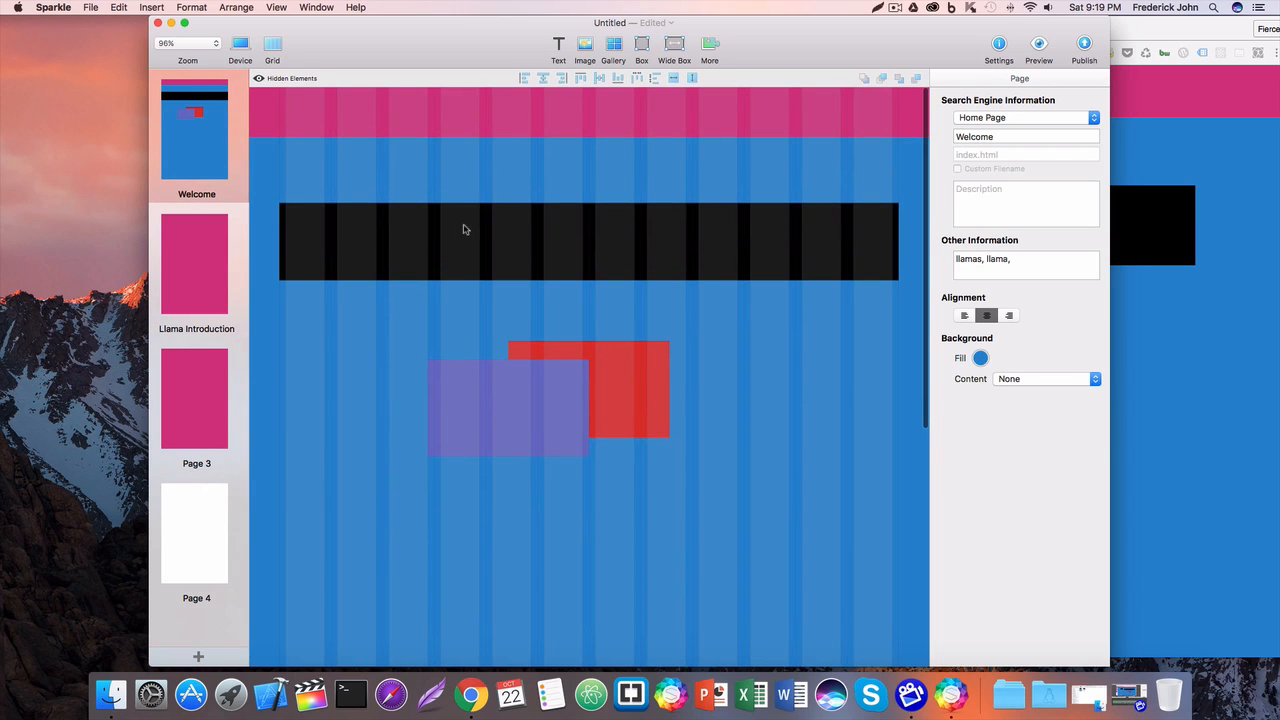
mouse_move(721, 27)
mouse_down()
mouse_move(689, 29)
mouse_move(713, 28)
mouse_up()
click(1121, 437)
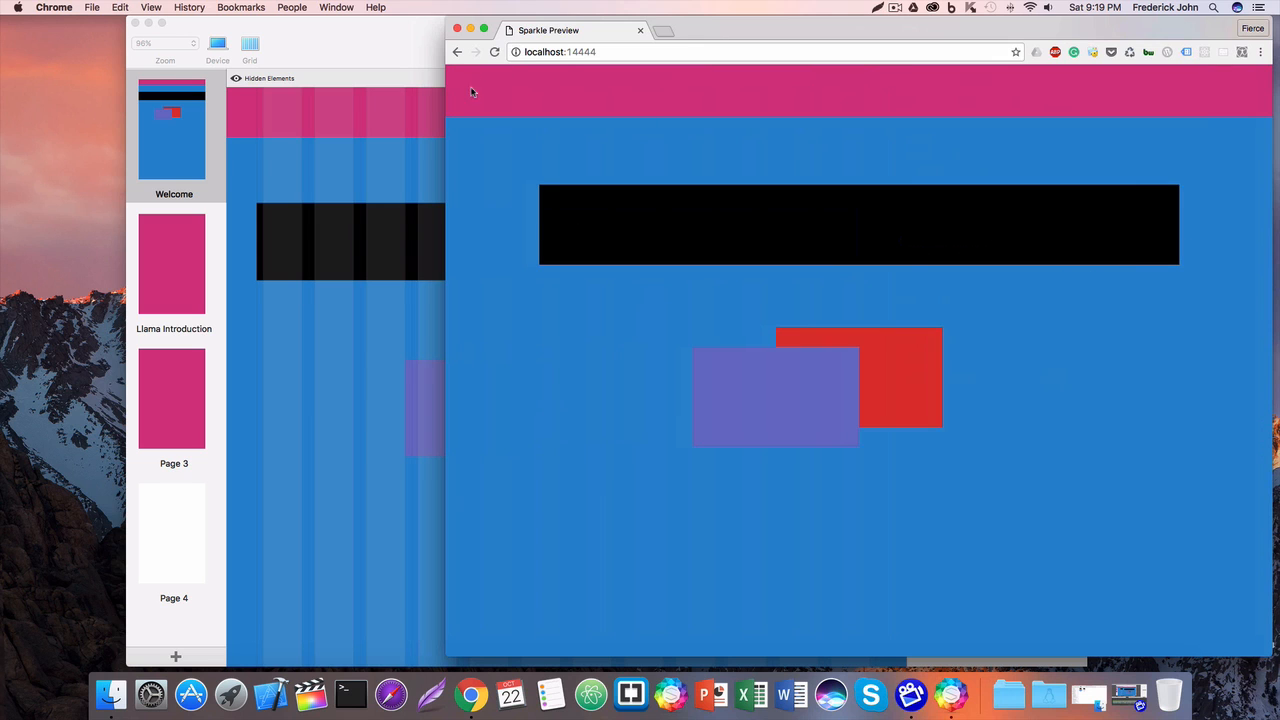
drag(445, 110, 378, 112)
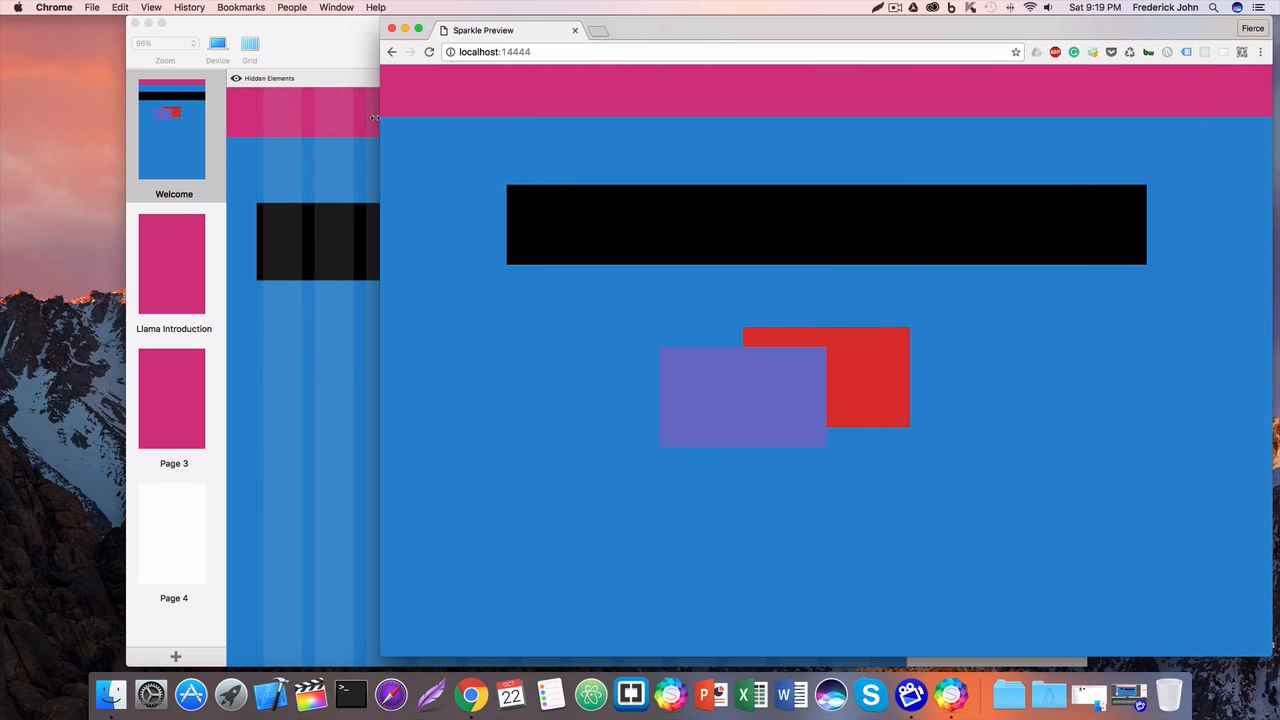
Move the Sparkle window aside and narrow both it and the Chrome preview so they can be viewed side by side
click(314, 340)
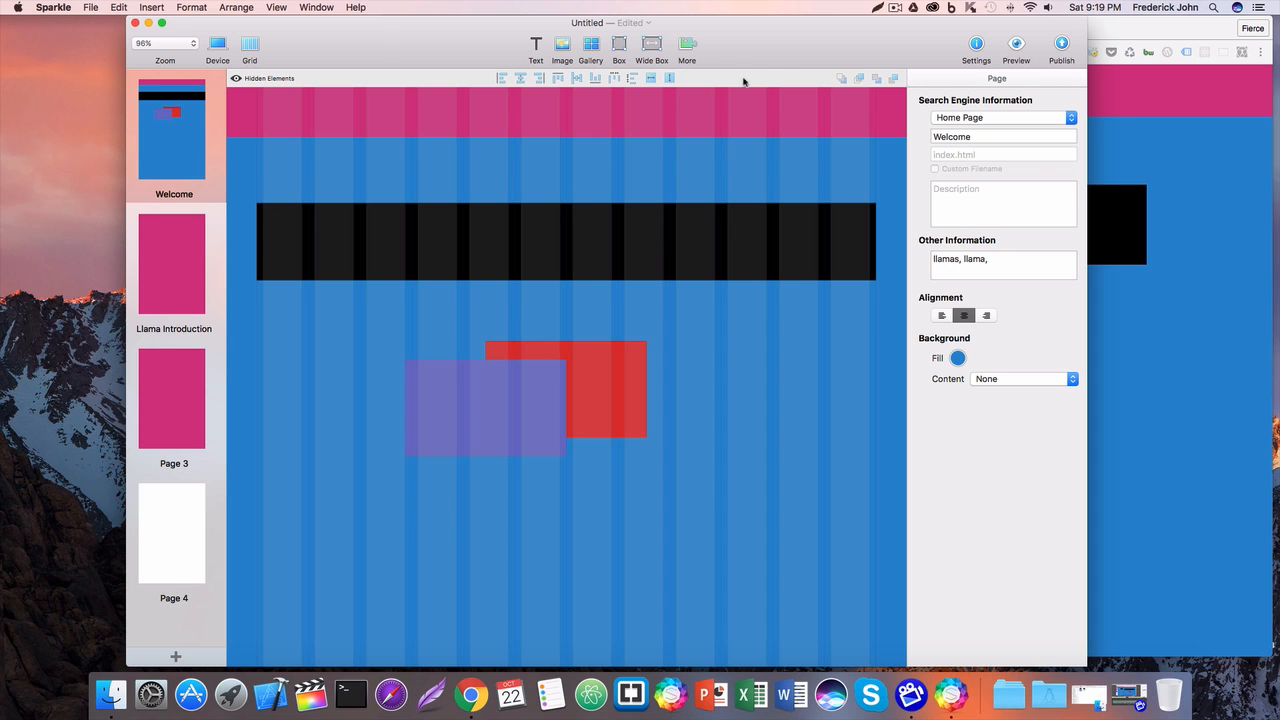
drag(772, 40, 633, 40)
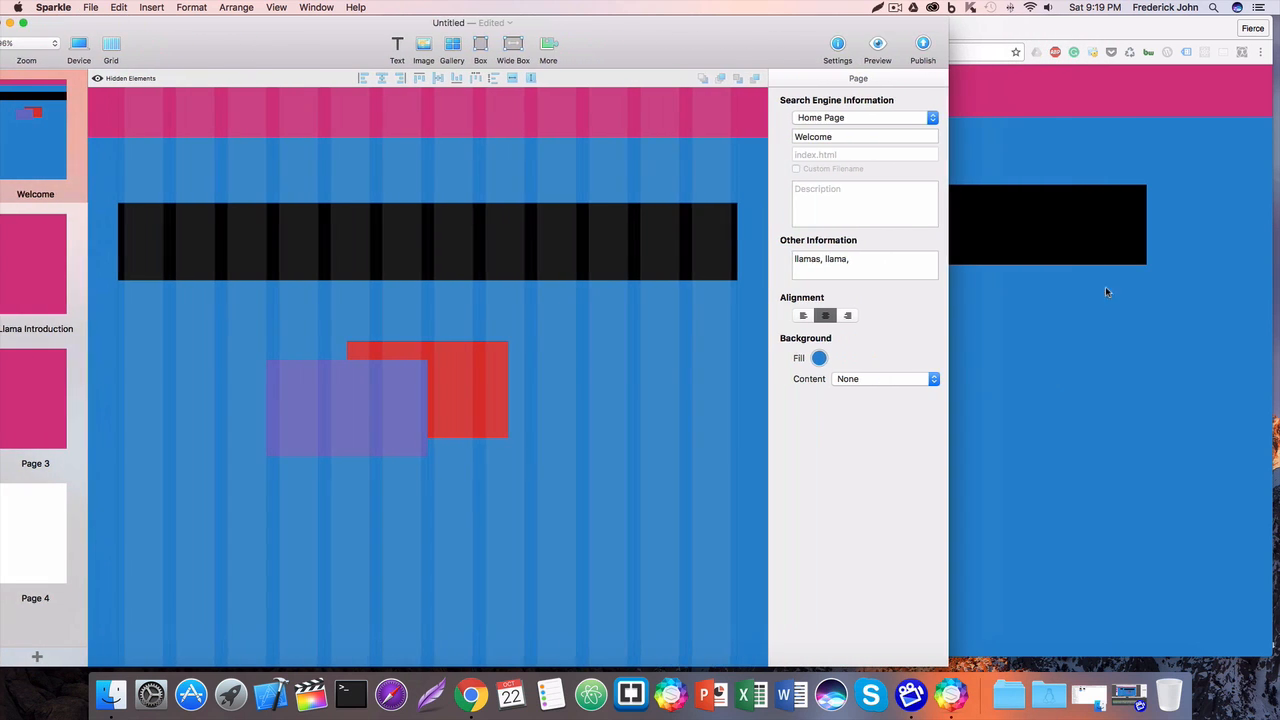
click(1107, 292)
drag(407, 342, 584, 369)
click(578, 369)
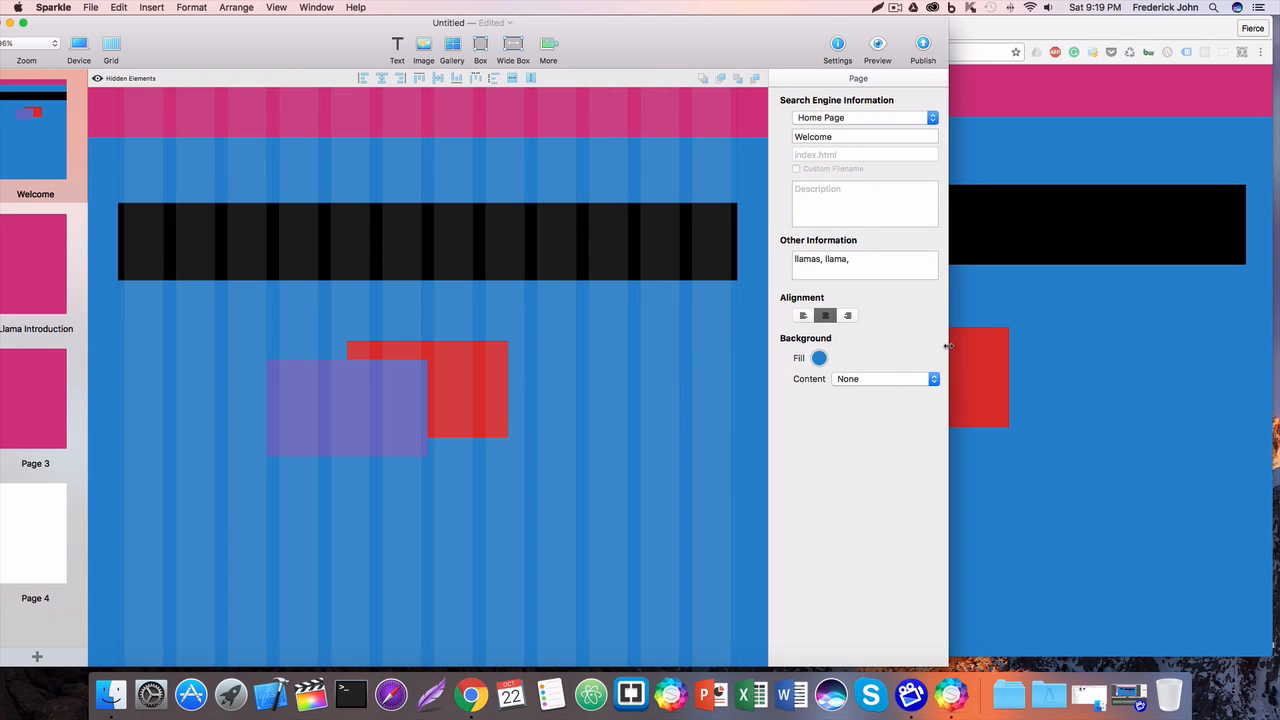
drag(948, 345, 816, 345)
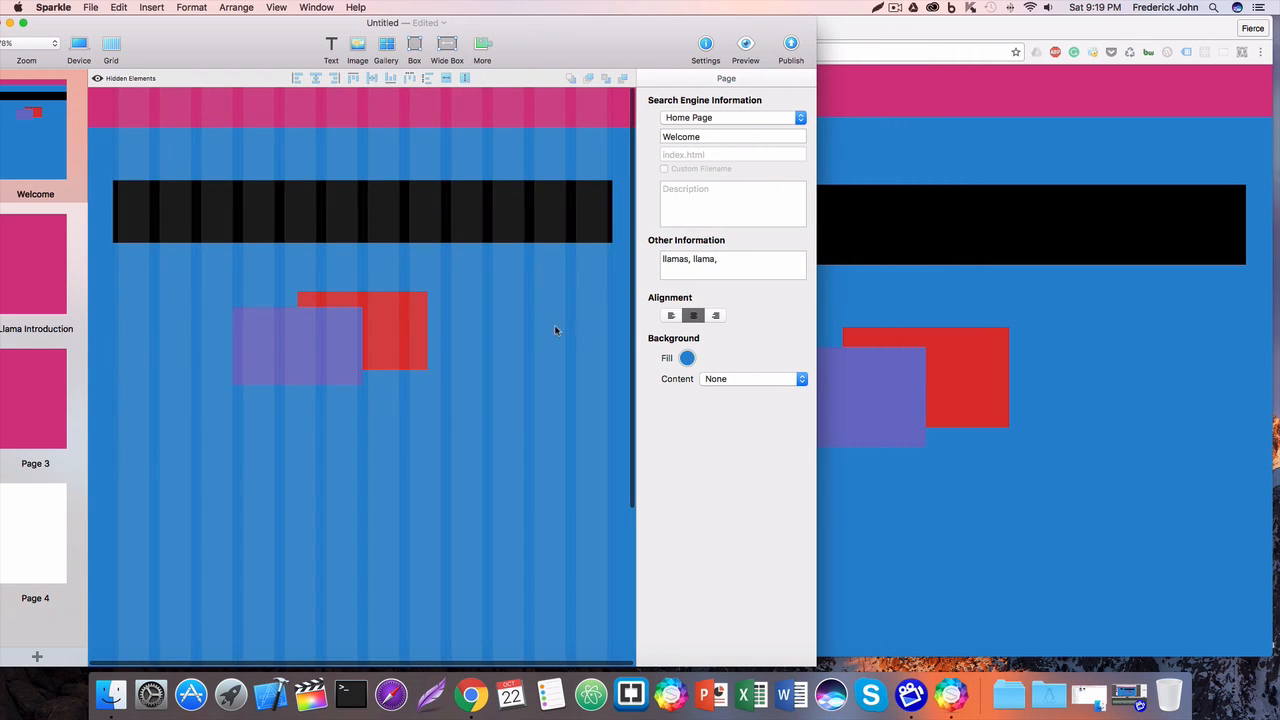
Fill the red box with gold, bring the Chrome preview forward to check it, and enlarge the preview window slightly
click(392, 334)
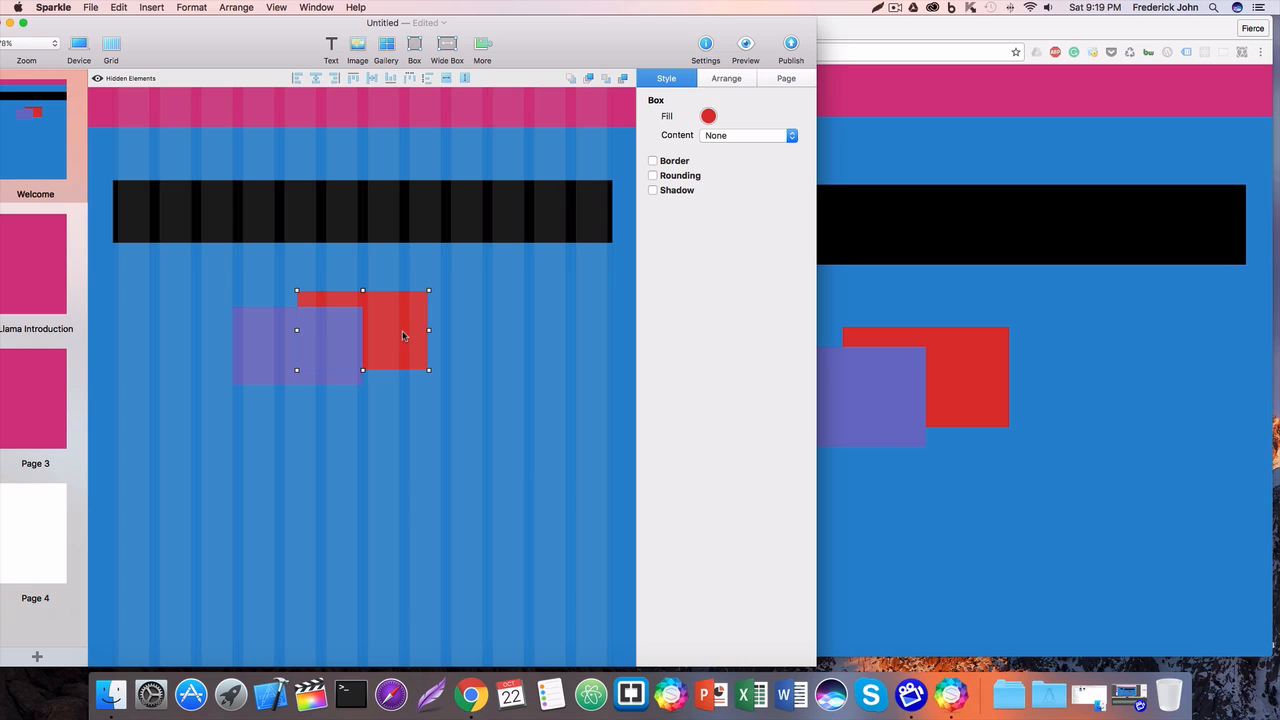
click(709, 118)
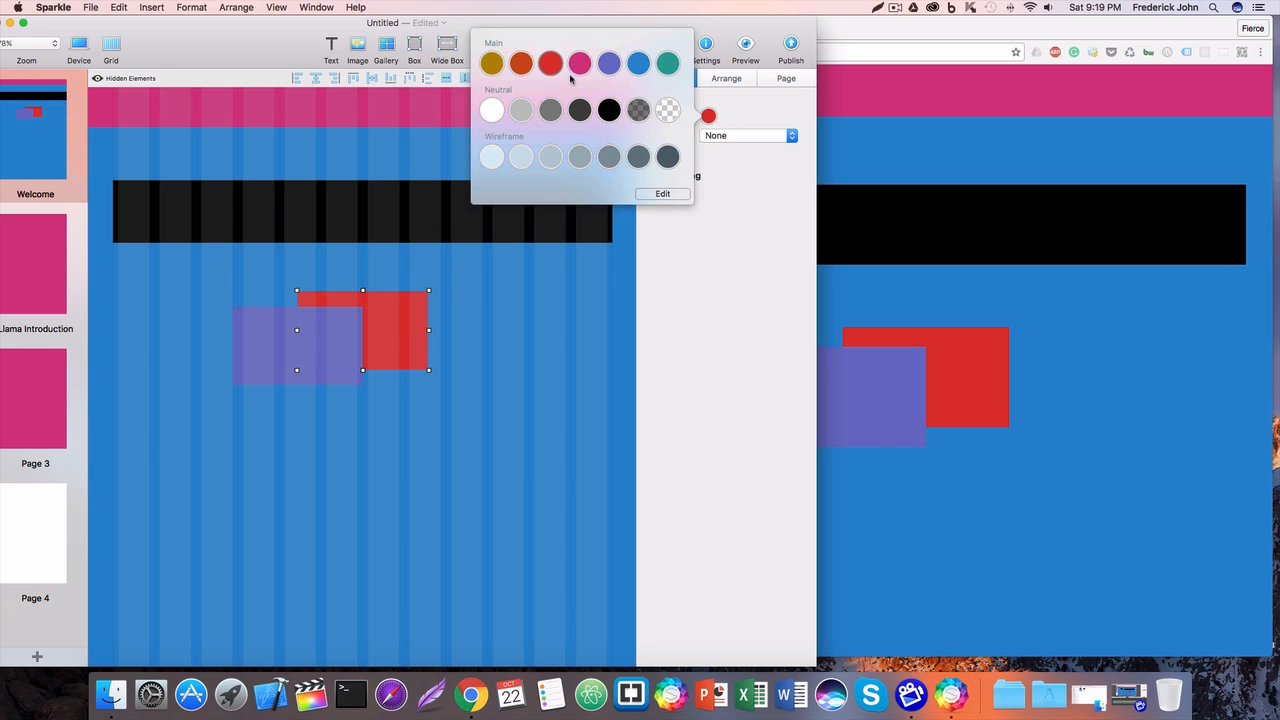
click(491, 66)
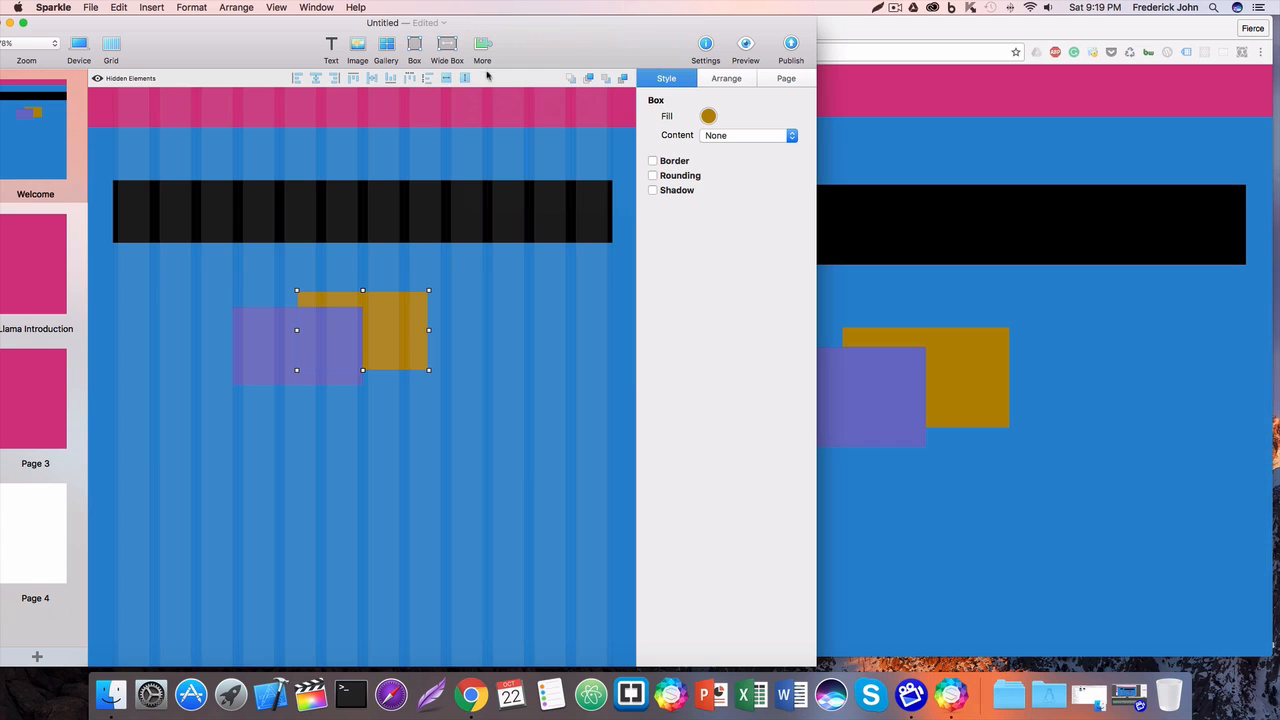
click(628, 380)
click(1100, 417)
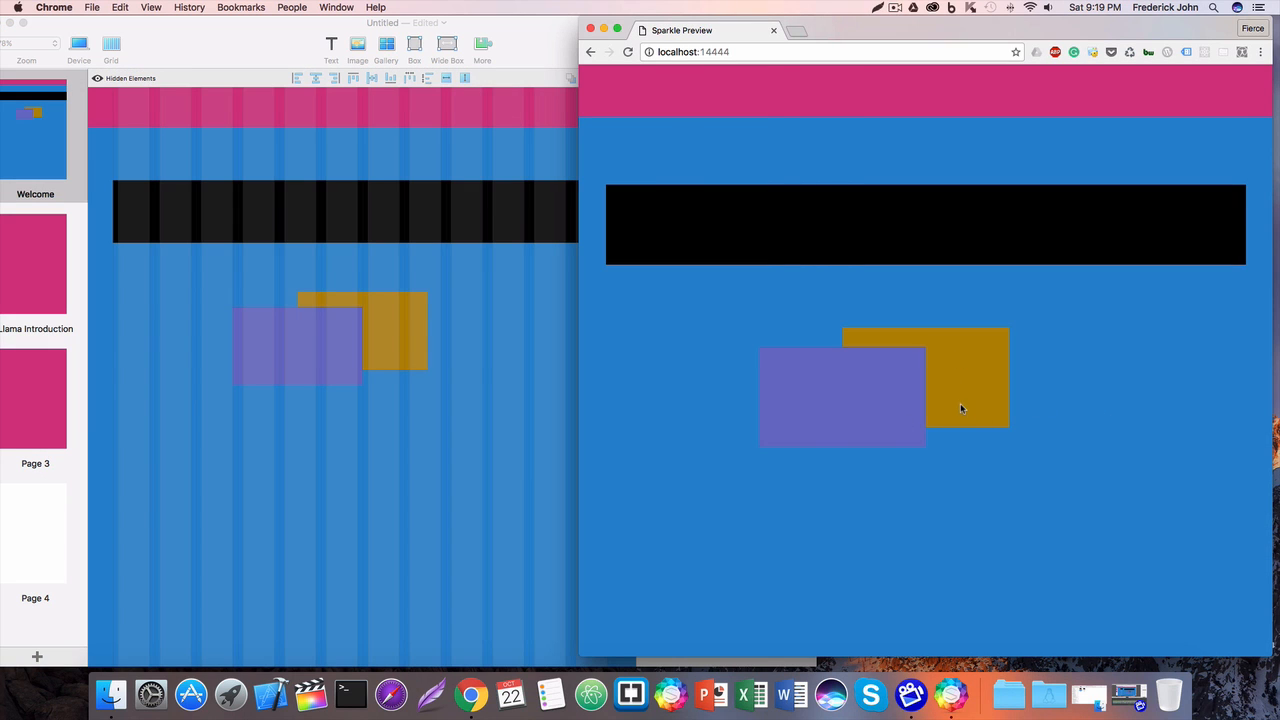
drag(1266, 651, 1276, 670)
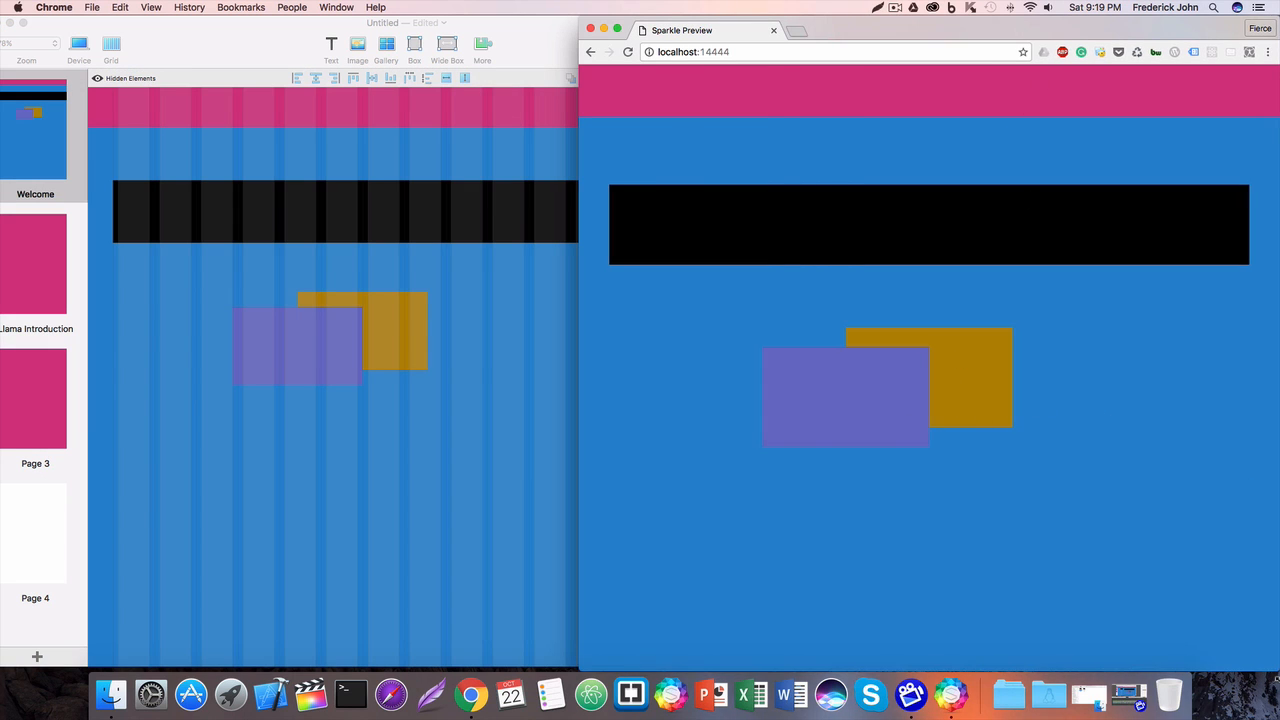
Return to Sparkle and fill the purple box with orange from the main colours
click(458, 491)
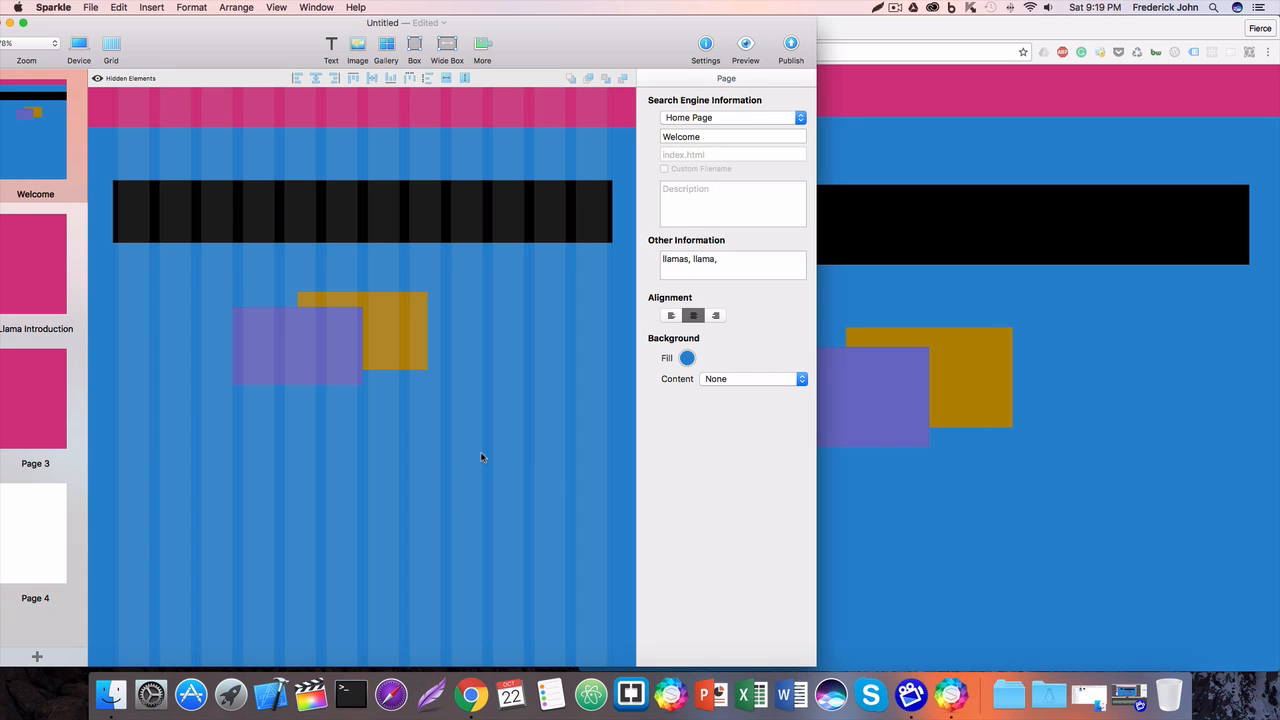
click(314, 365)
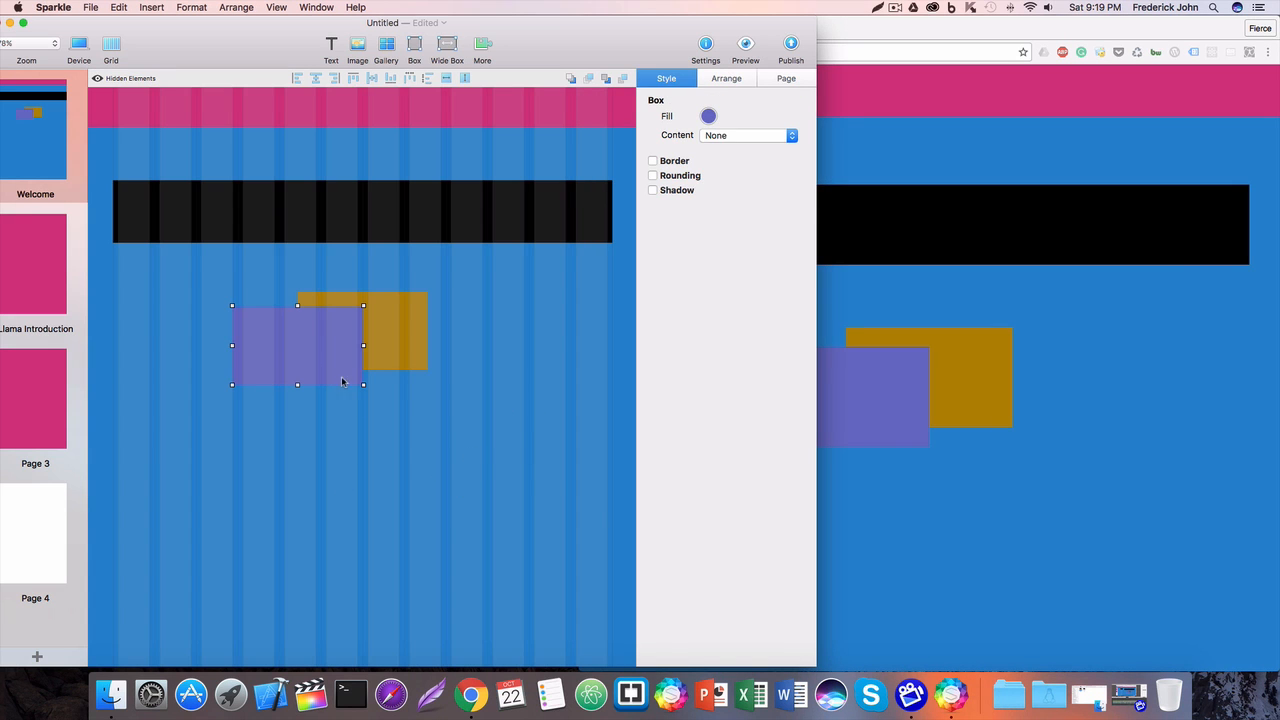
click(710, 118)
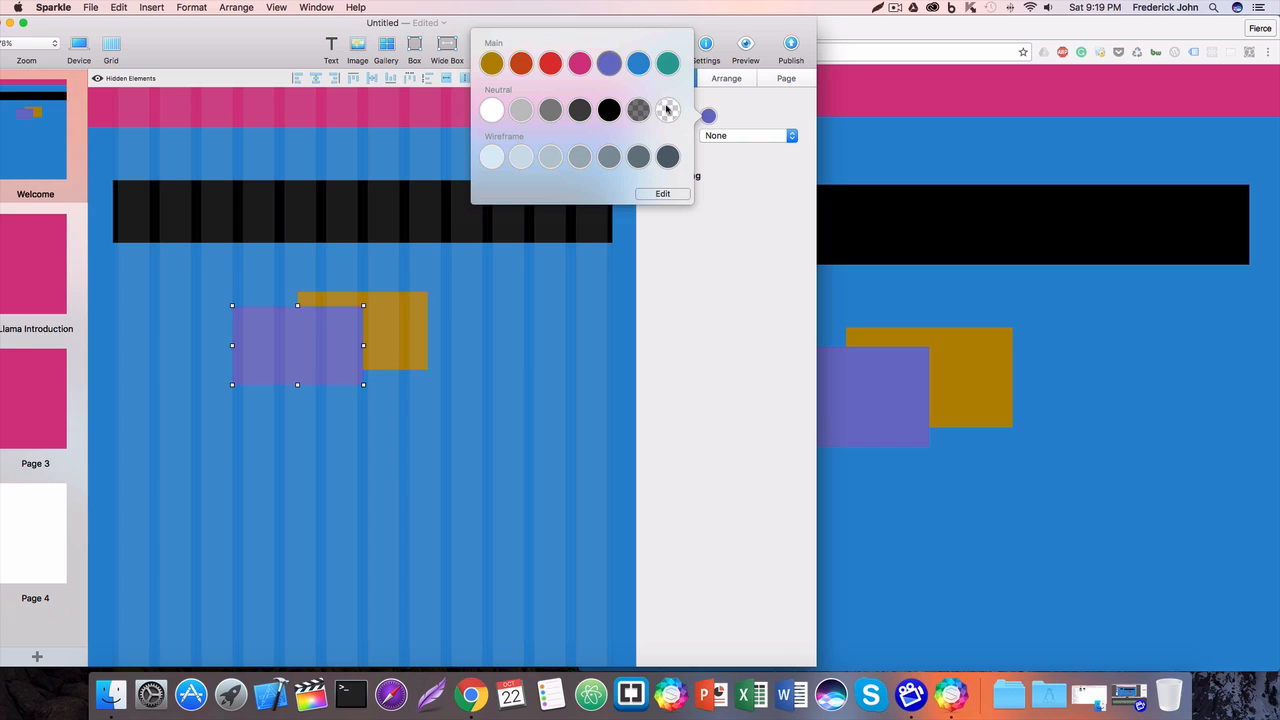
click(522, 65)
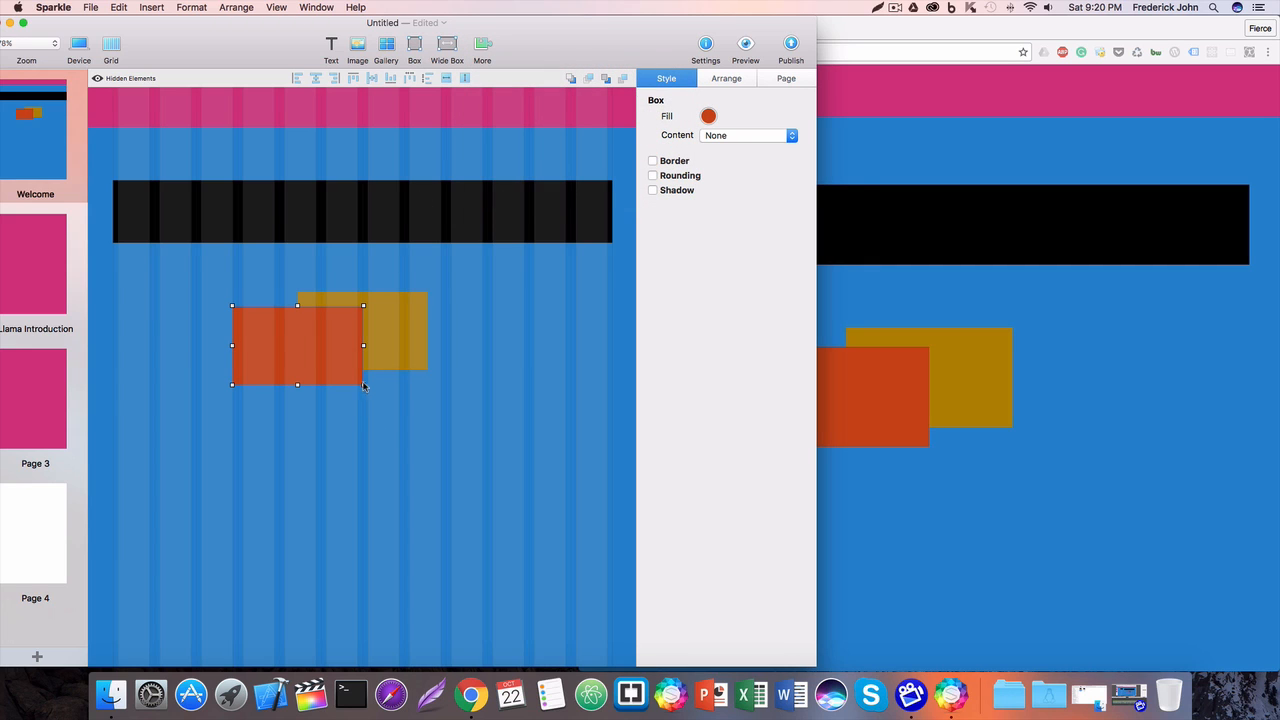
Stretch the orange box downward to about four times its height and slightly wider, and extend the gold box down and to the left
drag(362, 386, 400, 635)
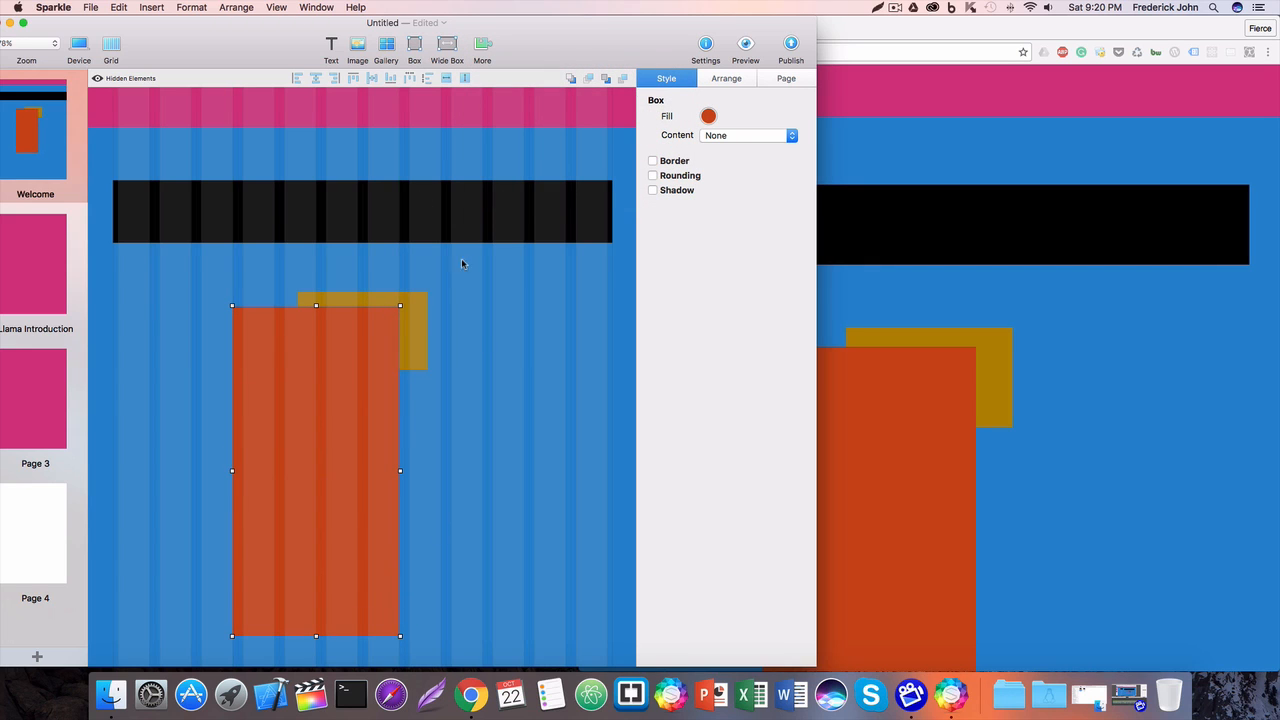
click(416, 318)
drag(299, 369, 266, 485)
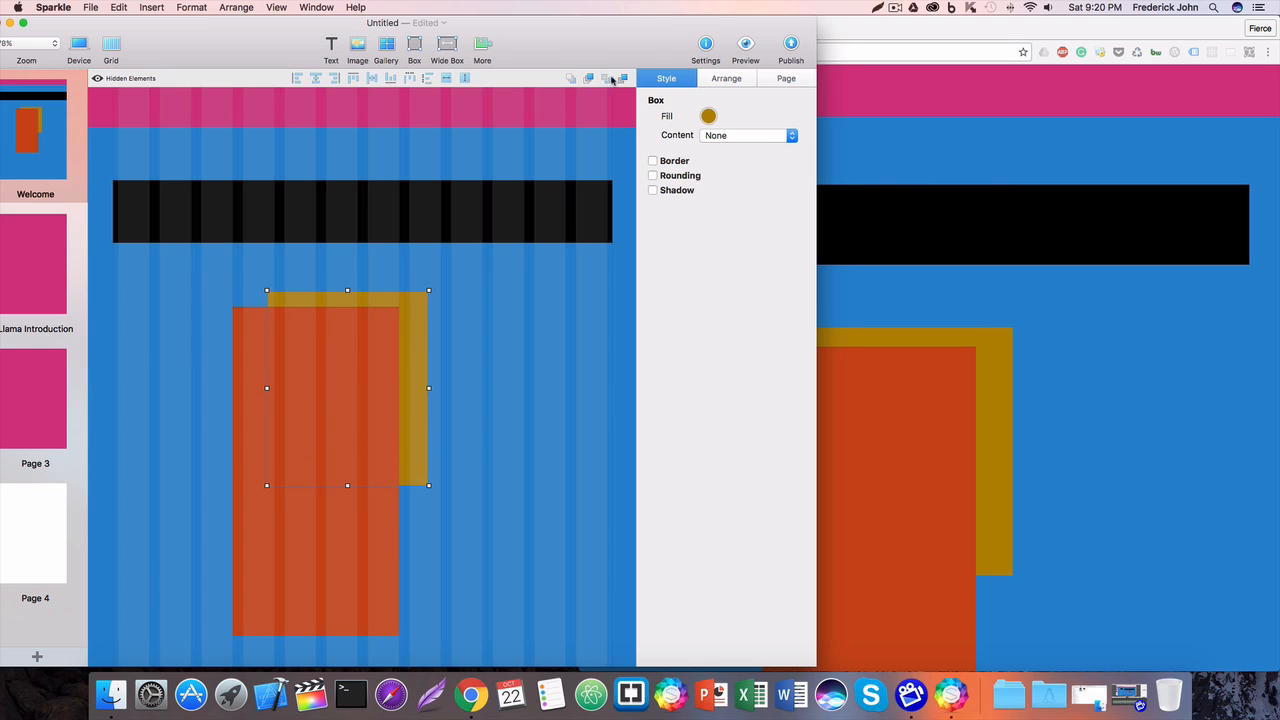
Bring the gold box in front of the orange box and check the new layering in the Chrome preview
click(589, 78)
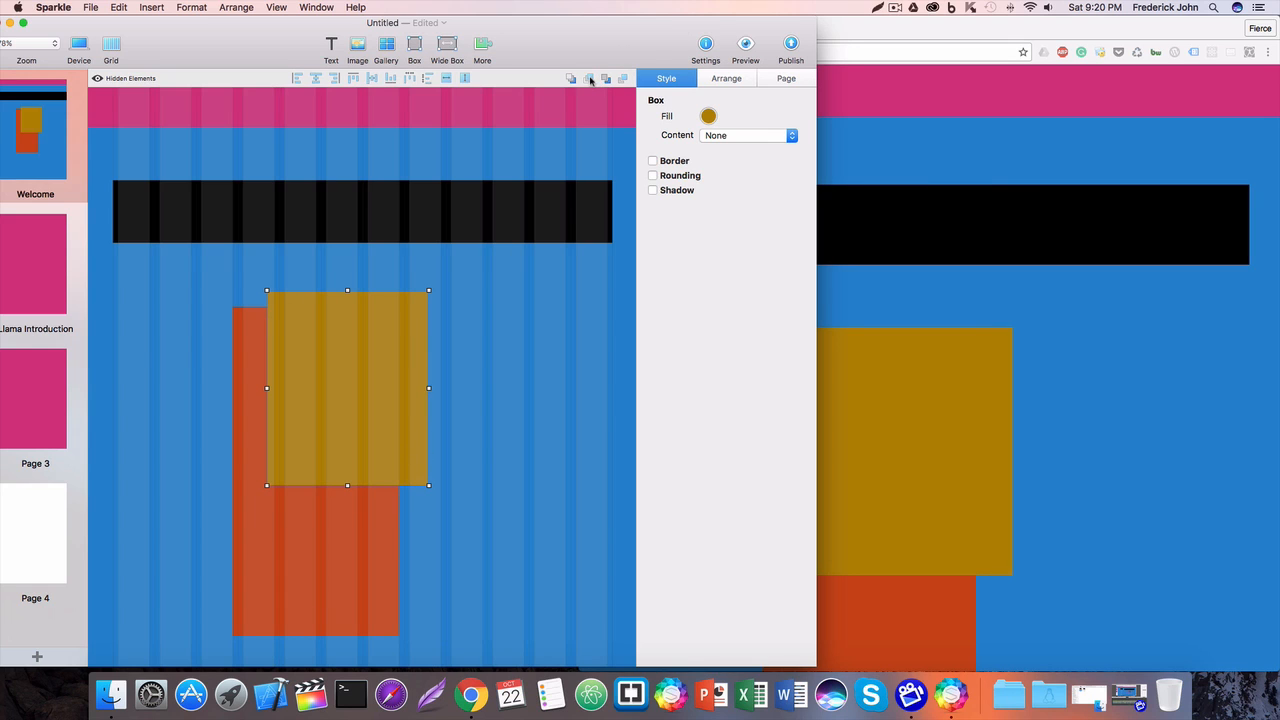
click(953, 457)
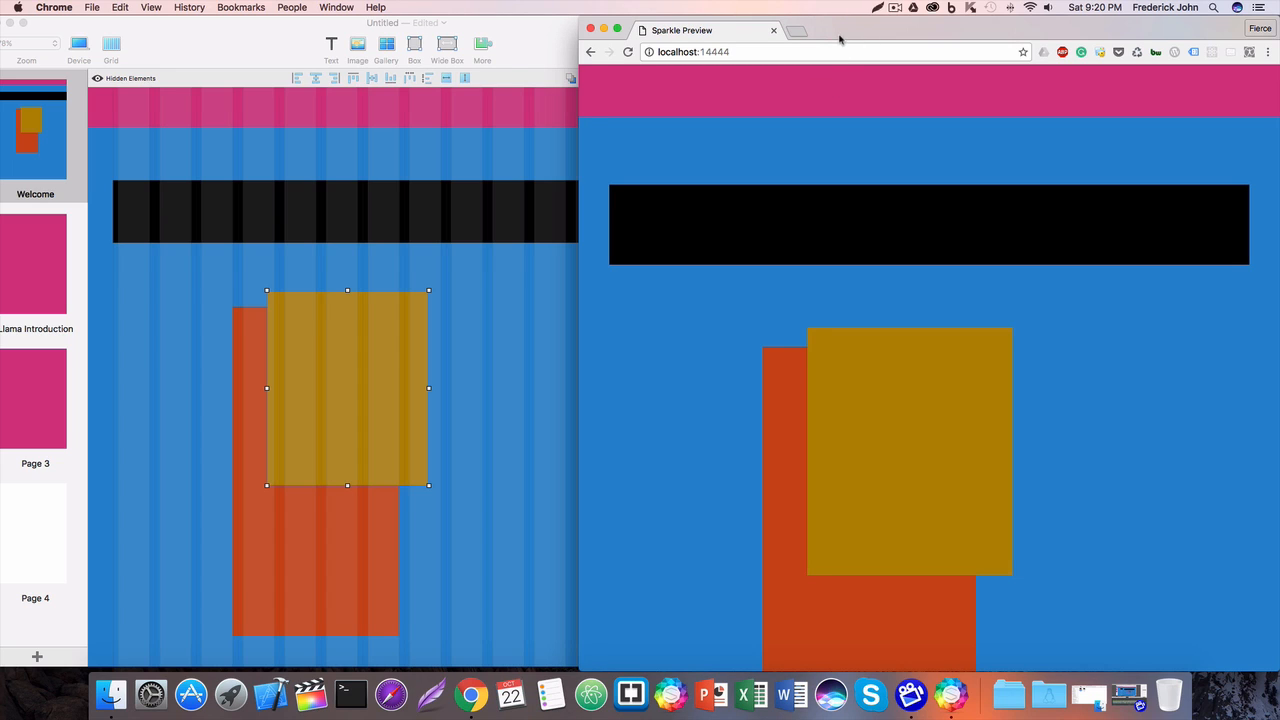
drag(840, 38, 836, 38)
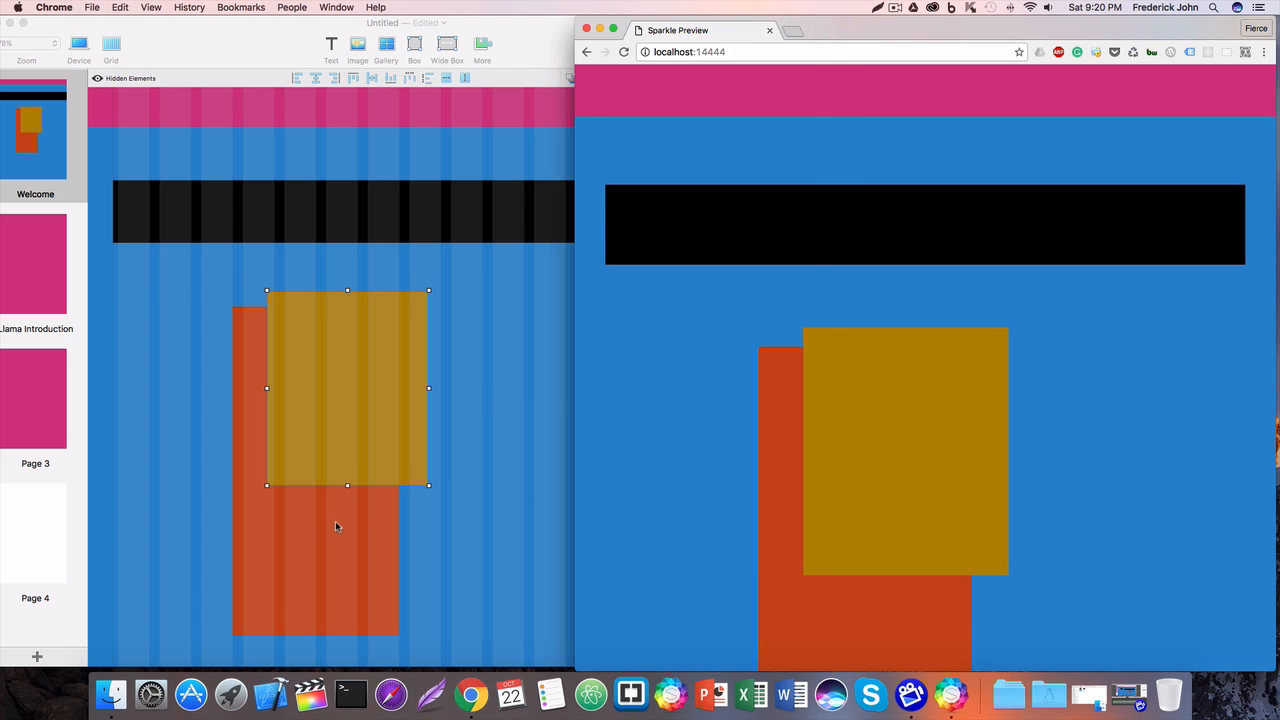
Return to Sparkle and change the gold box's fill to the custom light yellow EFD78B
click(354, 460)
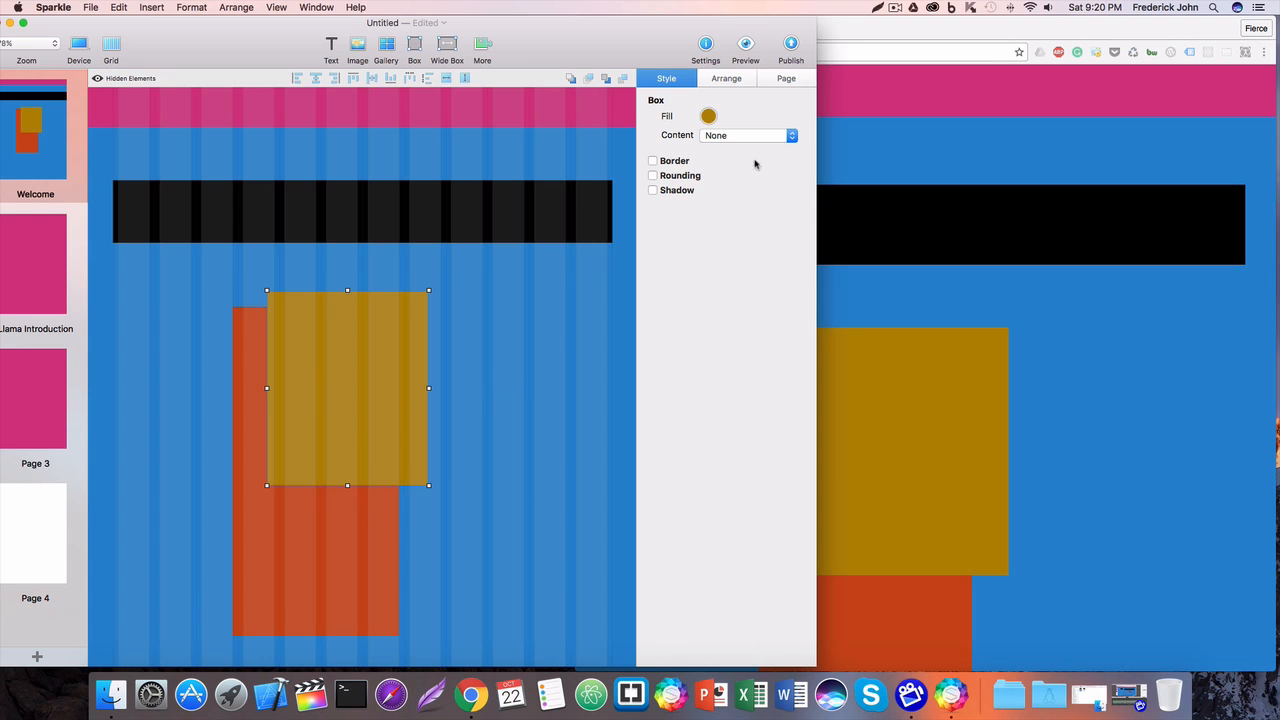
click(708, 116)
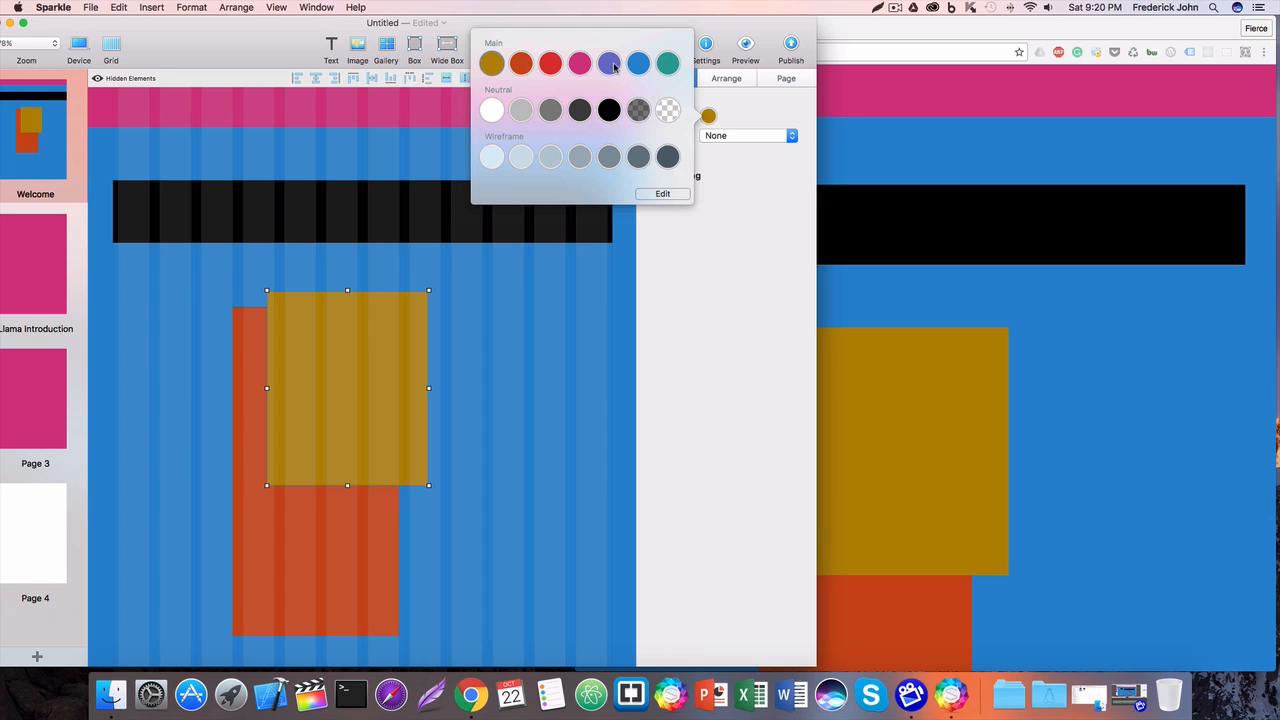
click(665, 194)
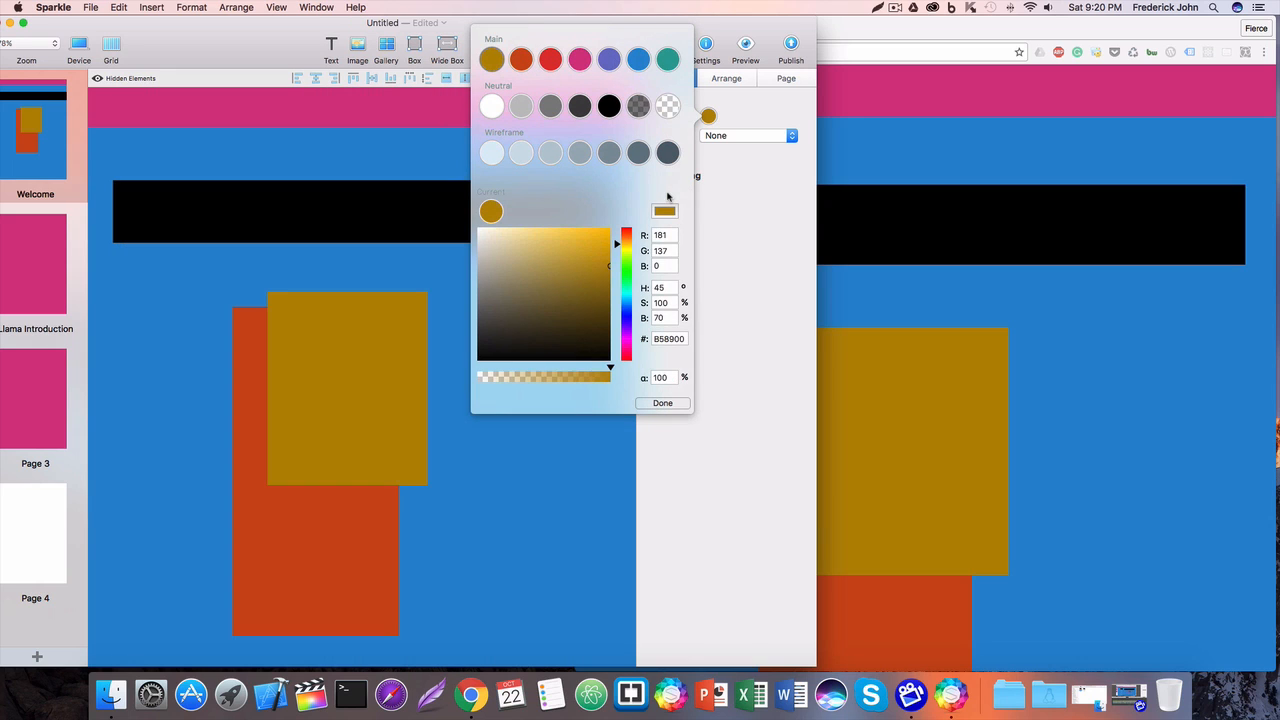
click(589, 265)
mouse_move(574, 268)
mouse_down()
mouse_move(503, 251)
mouse_move(532, 235)
mouse_up()
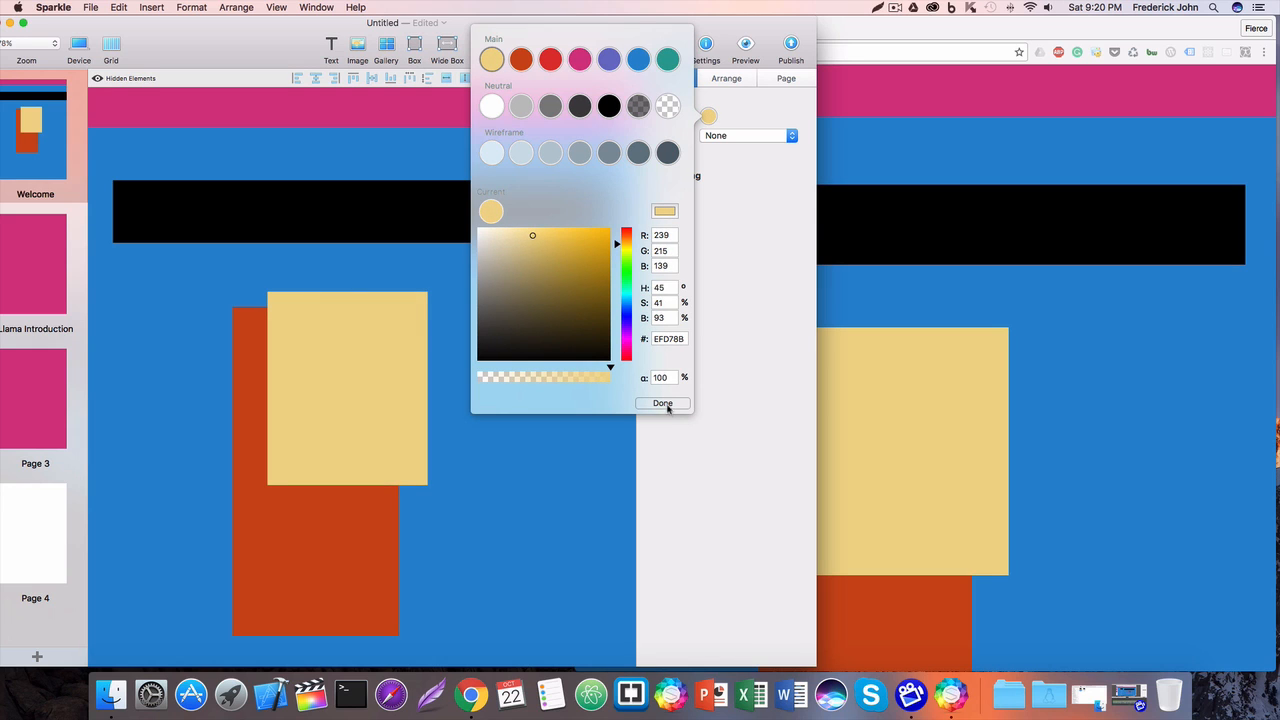
click(664, 403)
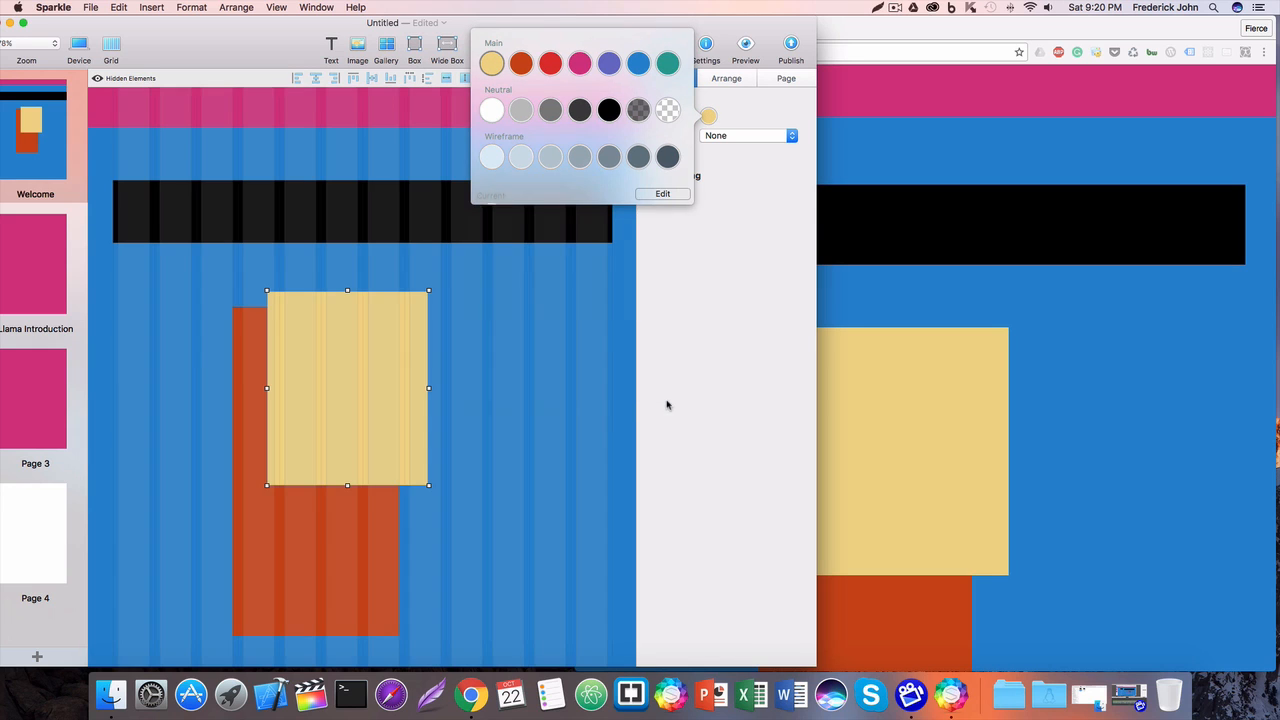
click(719, 256)
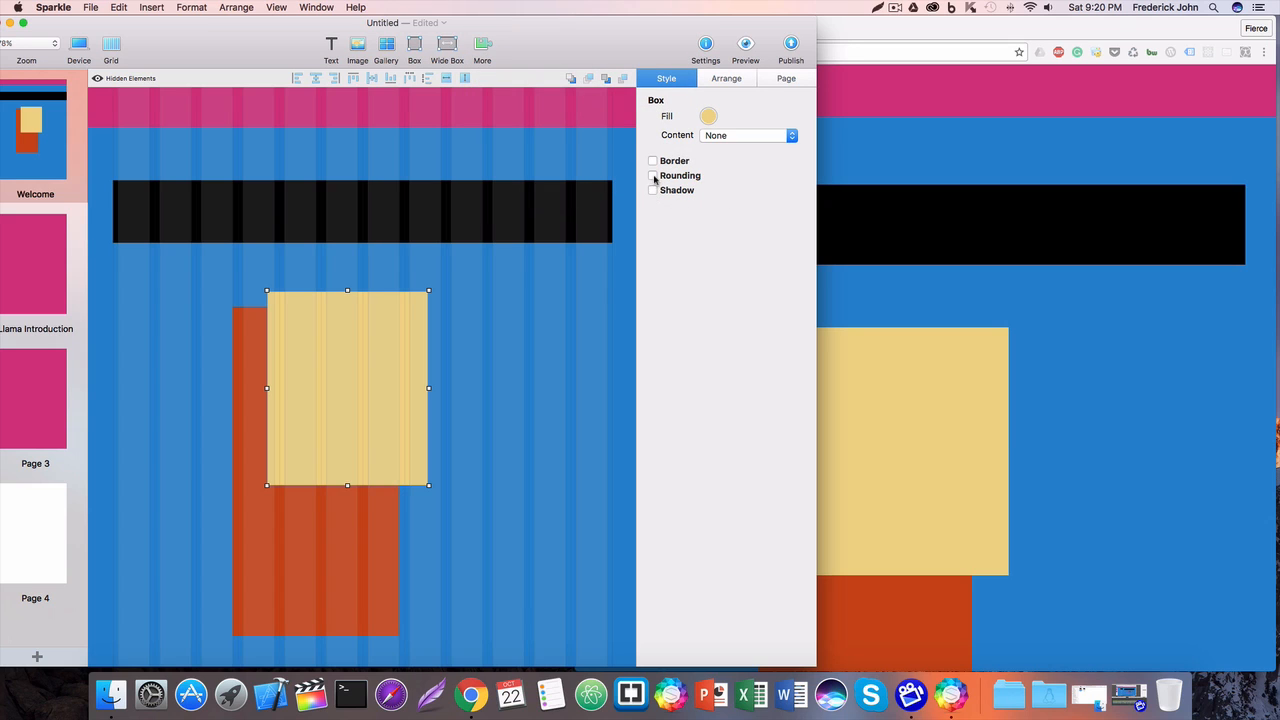
Round the light yellow box's corners to 65 and give it a shadow falling toward its lower left
click(653, 176)
drag(684, 197, 700, 195)
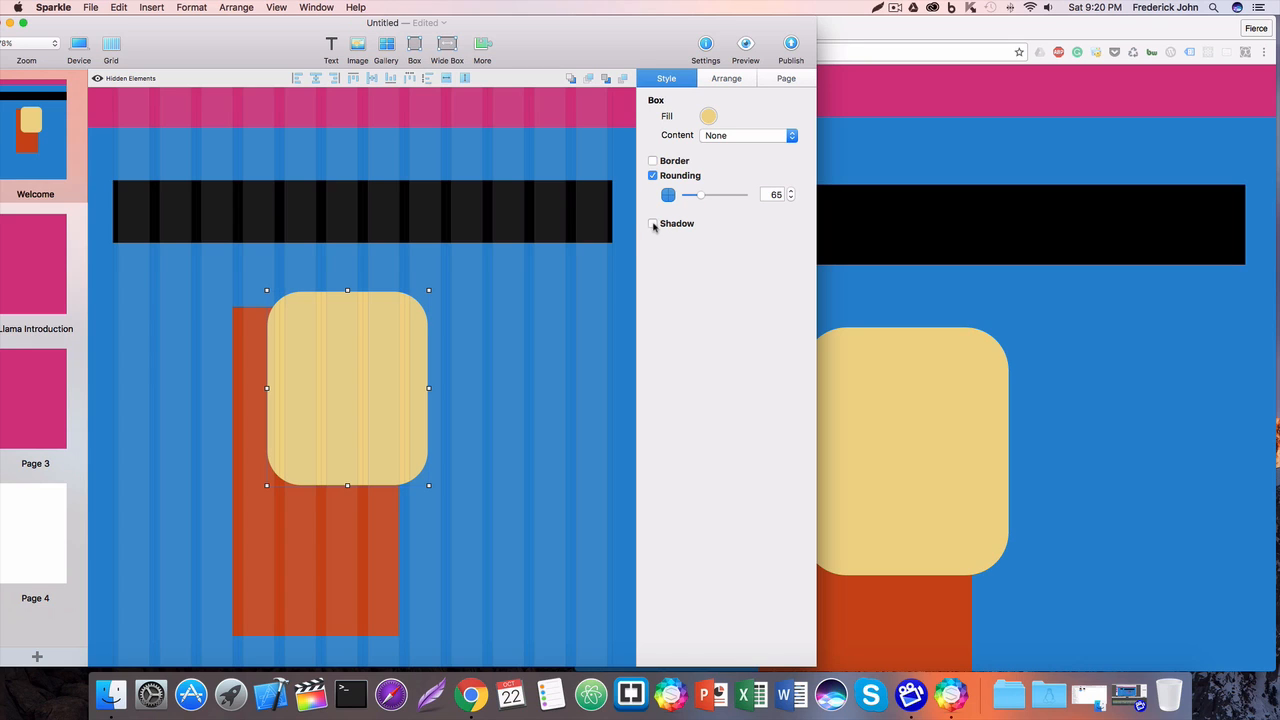
click(653, 223)
mouse_move(683, 259)
mouse_down()
mouse_move(662, 261)
mouse_move(675, 261)
mouse_up()
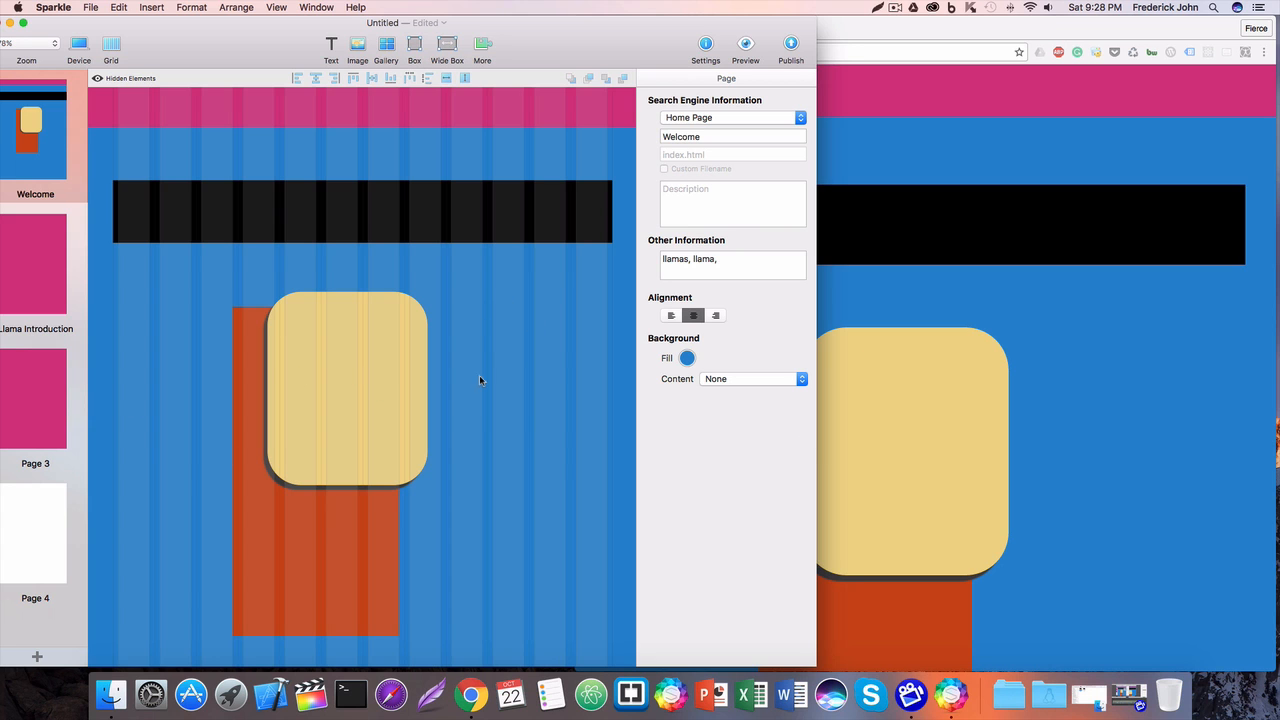
Widen the Sparkle window, set the page zoom to 100%, and place the window over the preview's left part
drag(816, 450, 1094, 450)
drag(668, 37, 768, 37)
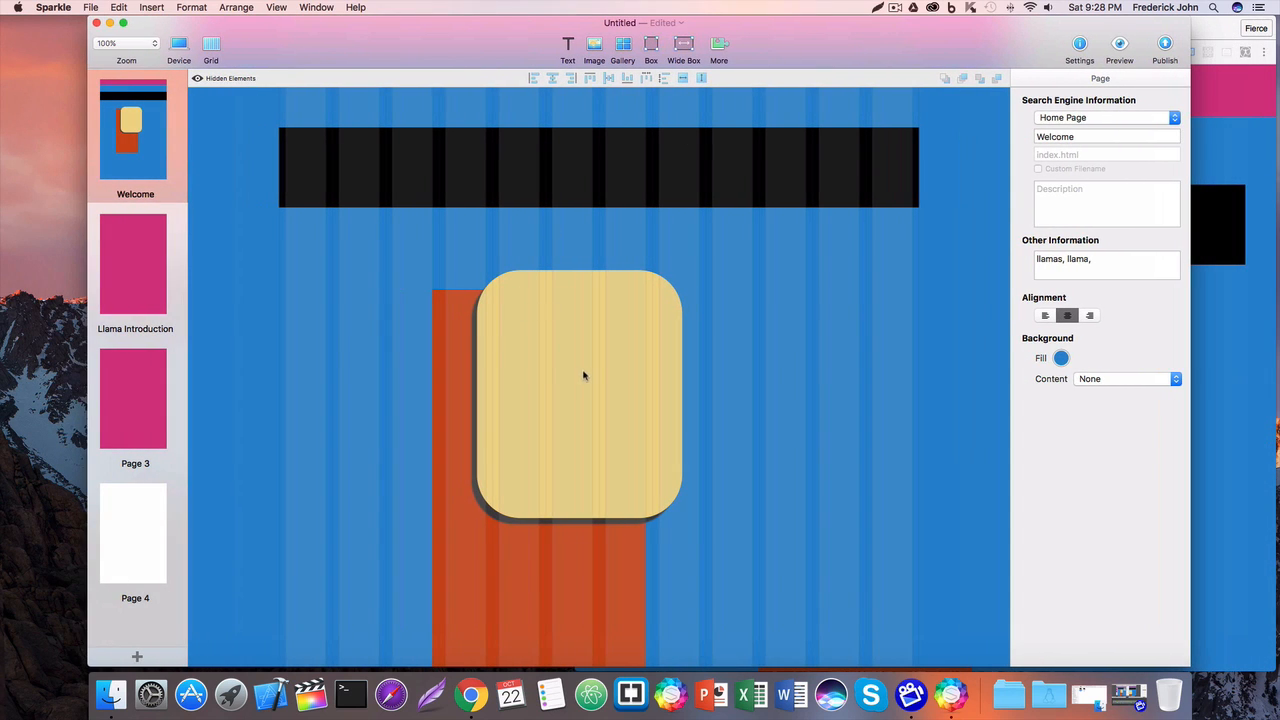
scroll(715, 390, down, 2)
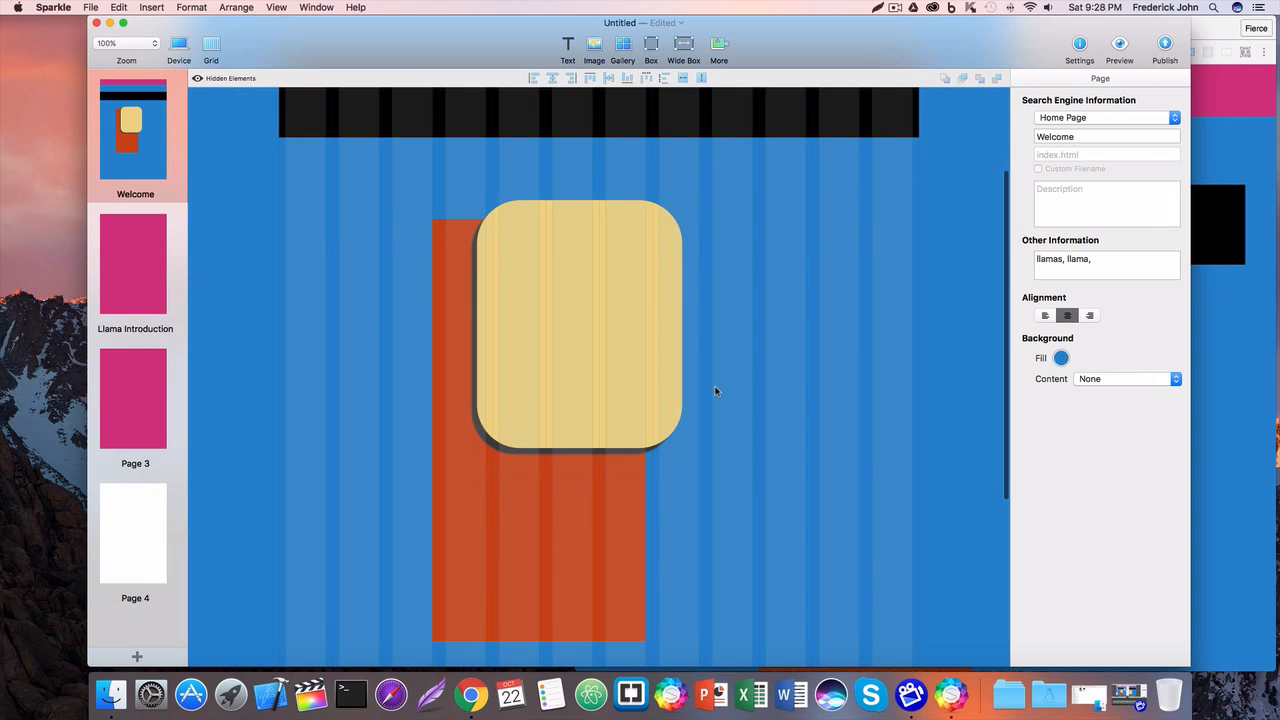
scroll(714, 386, up, 5)
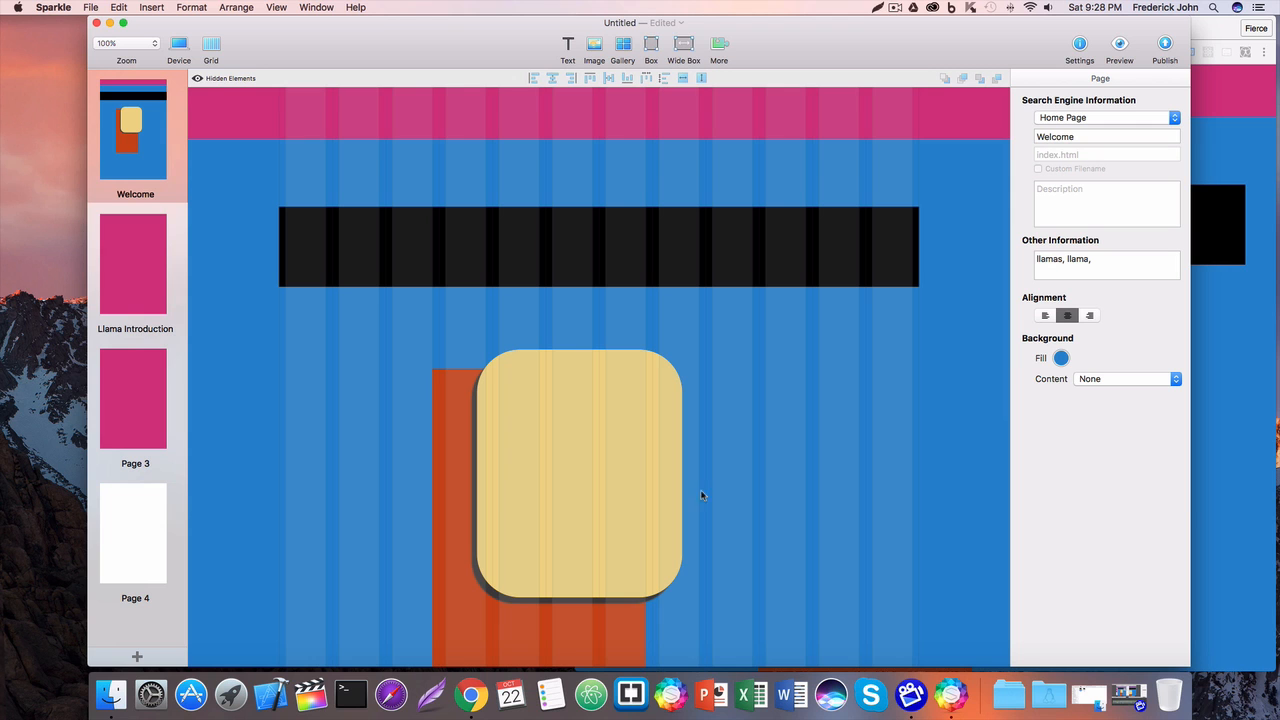
drag(576, 26, 490, 25)
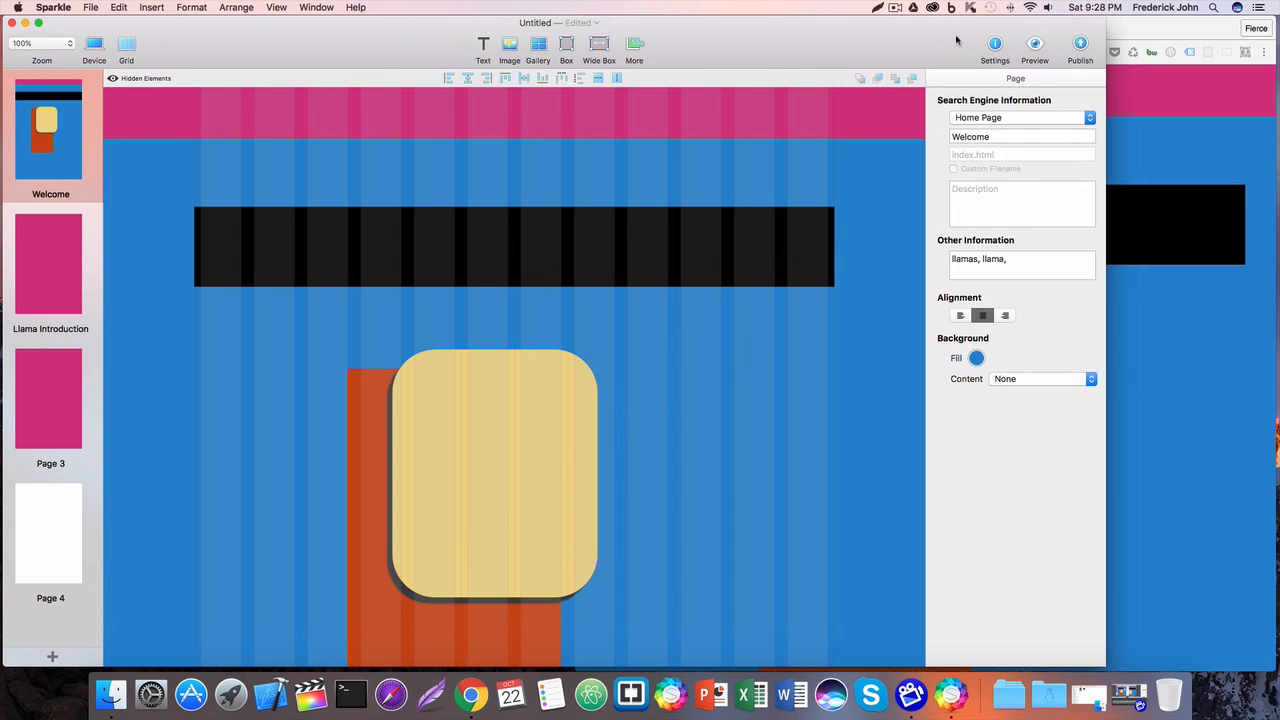
Examine the website icon settings and their size options, leaving the icon turned off
click(996, 46)
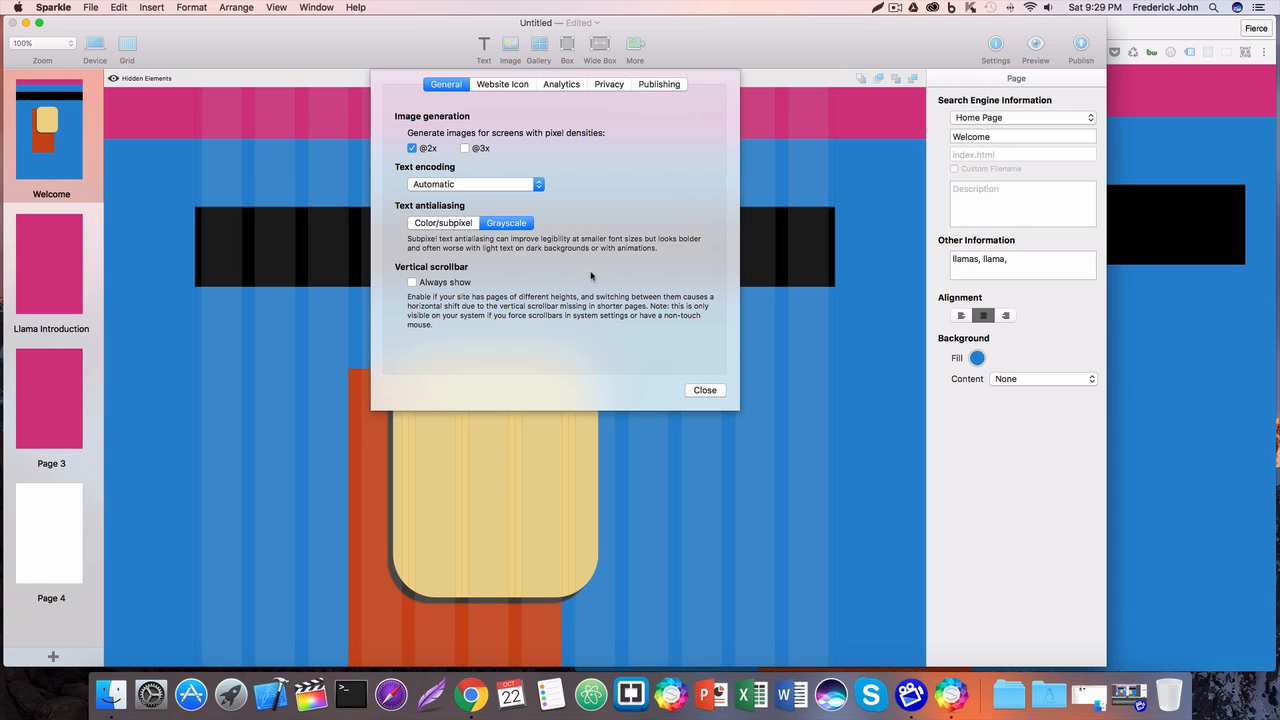
click(512, 90)
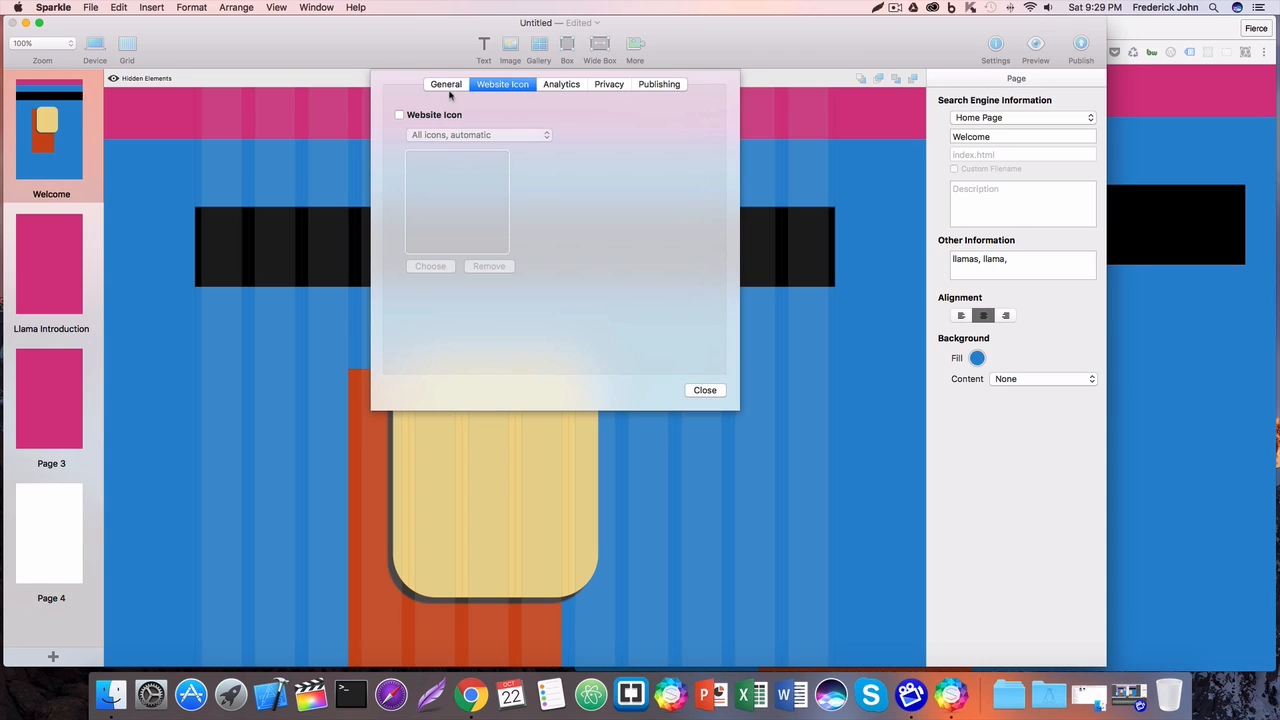
click(399, 116)
click(543, 136)
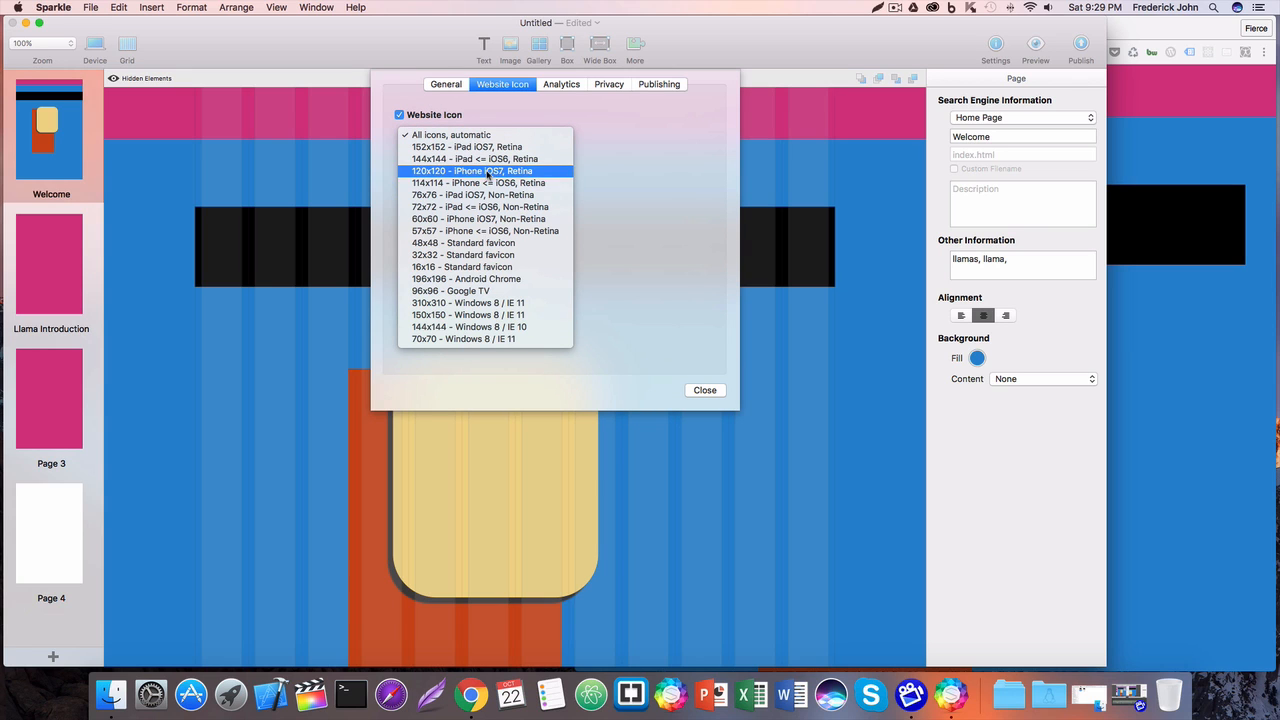
click(596, 207)
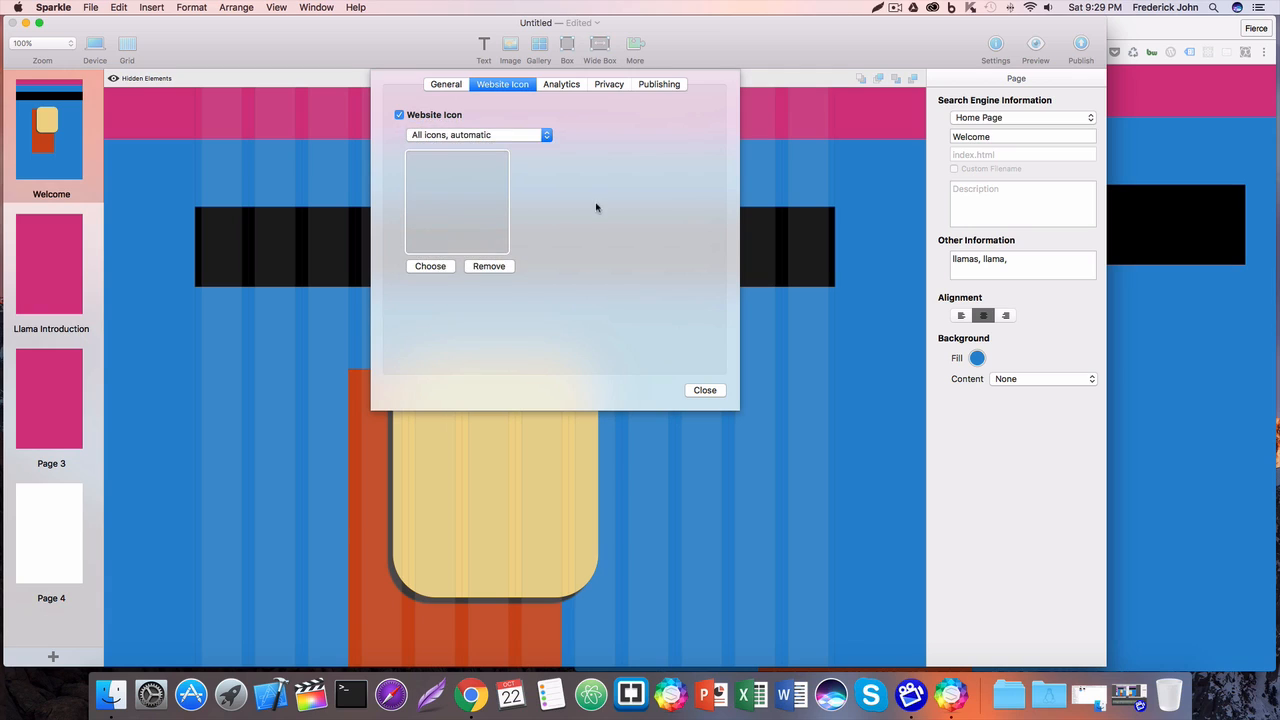
click(399, 116)
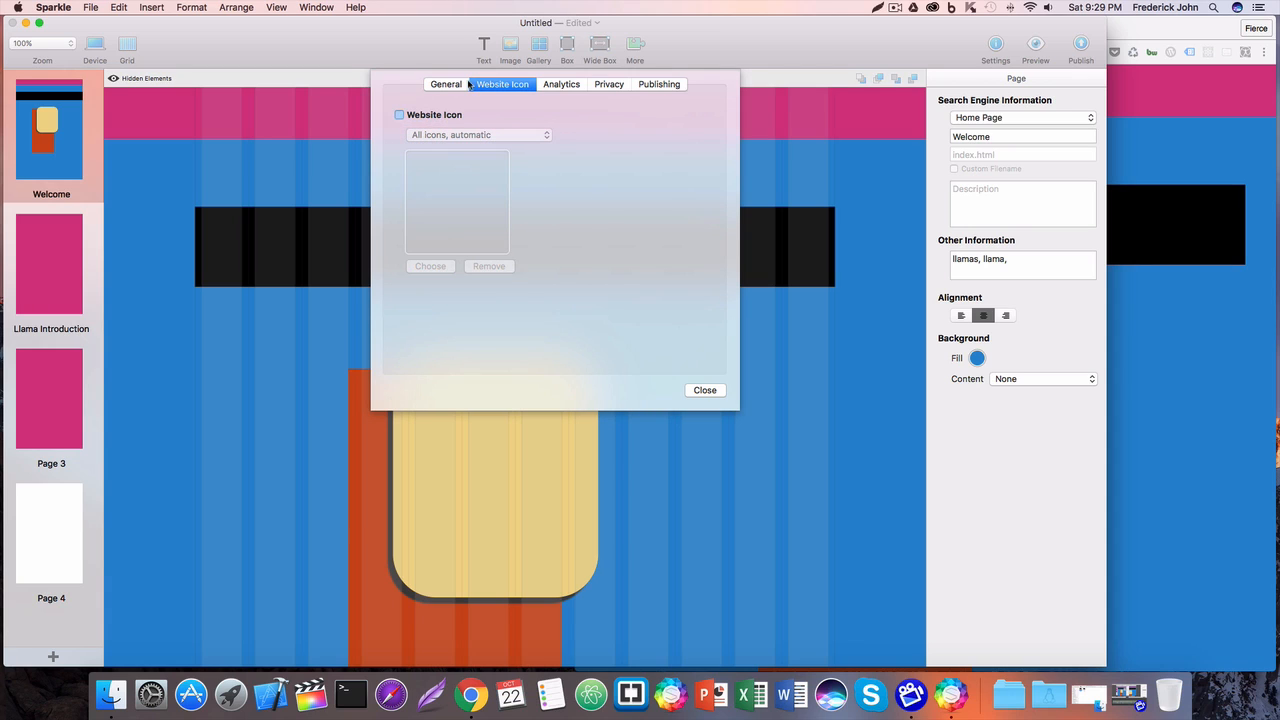
Enable Universal Google Analytics for the site and open its tracking ID for entry
click(560, 86)
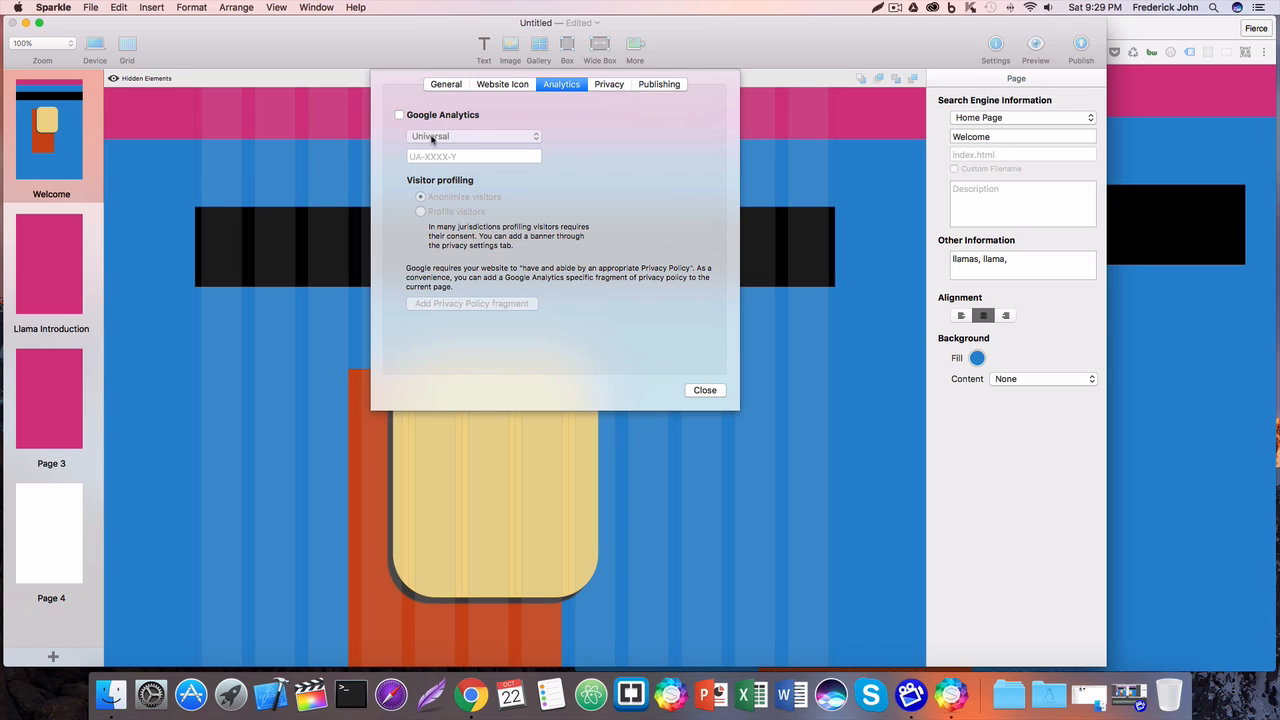
click(398, 115)
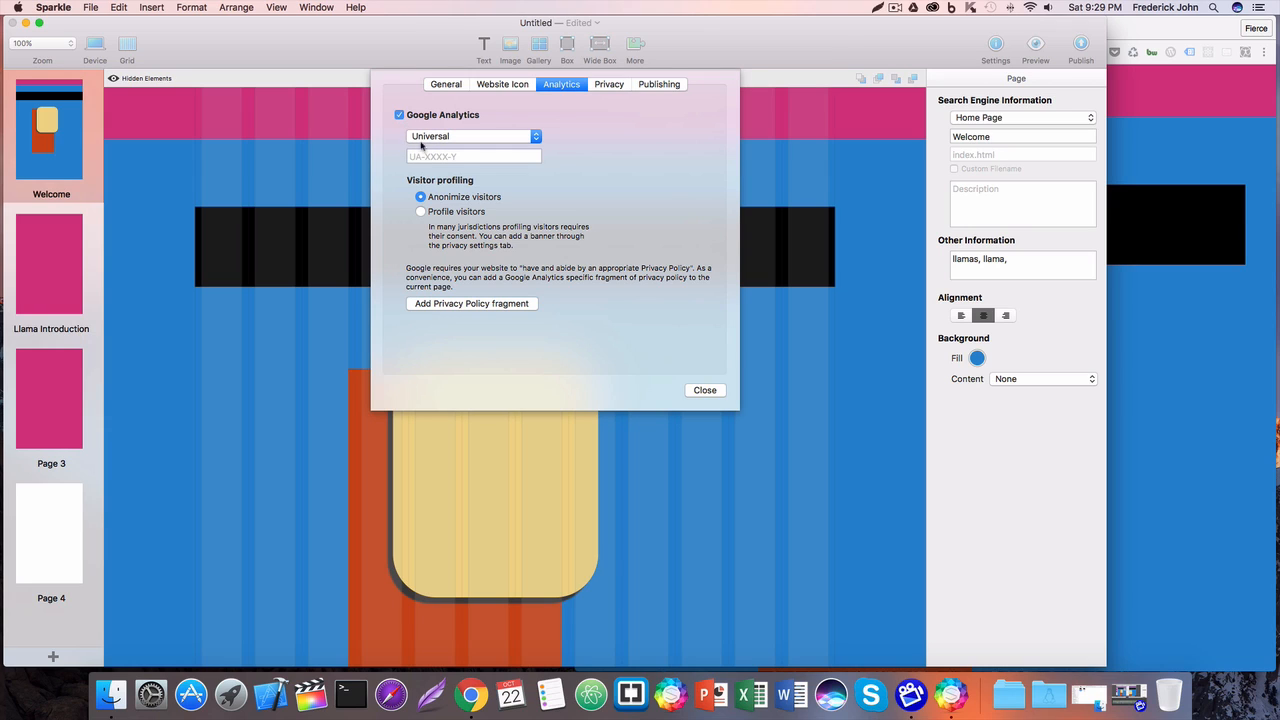
click(434, 158)
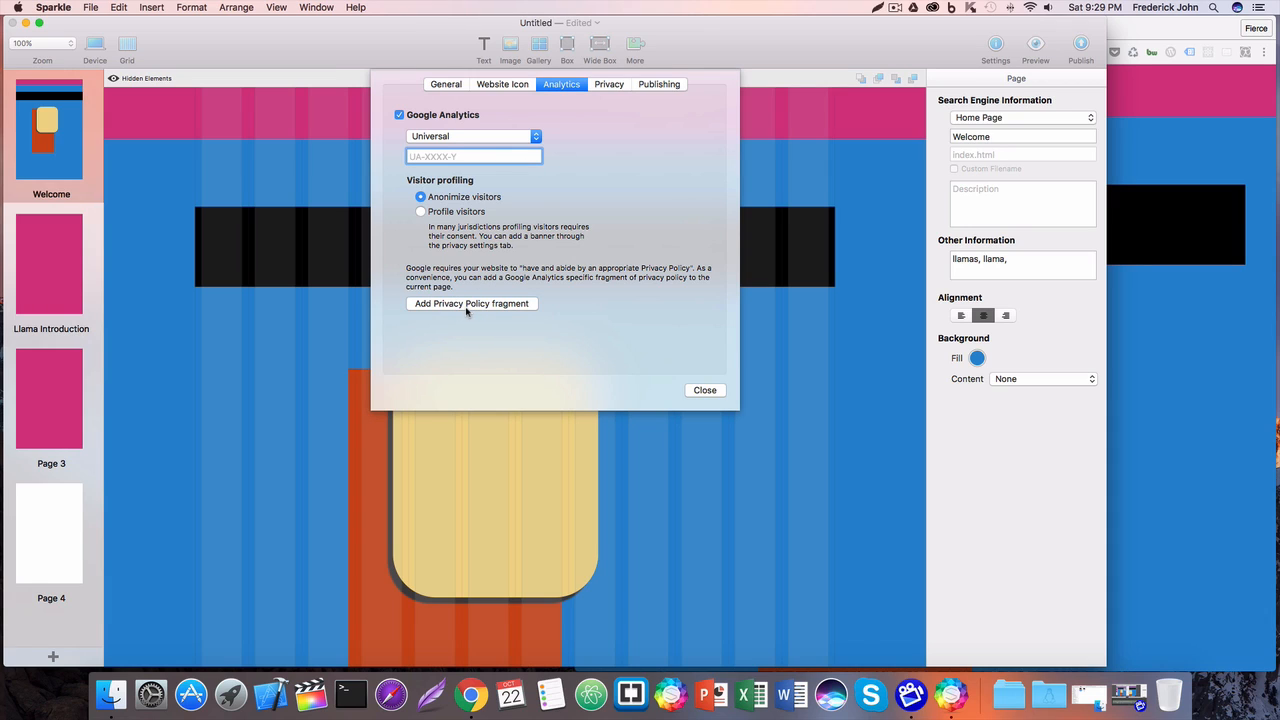
Examine the site's privacy and publishing settings, and close the site settings
click(609, 85)
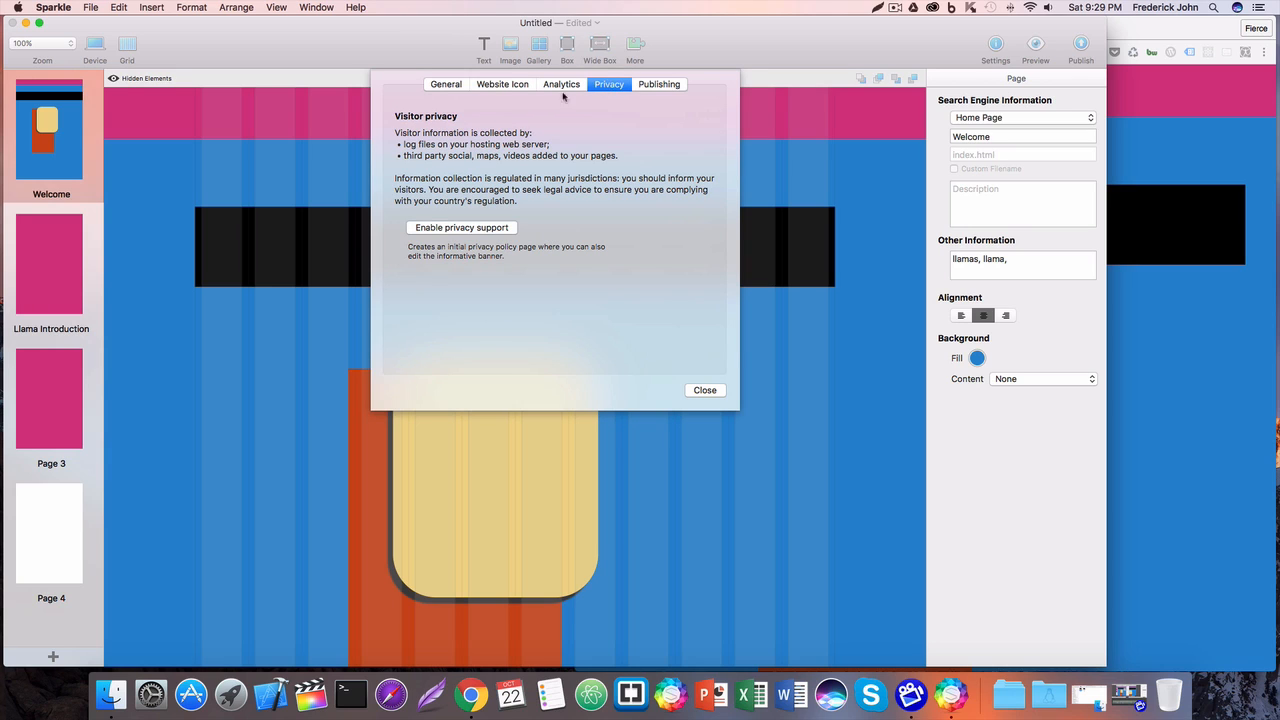
click(661, 84)
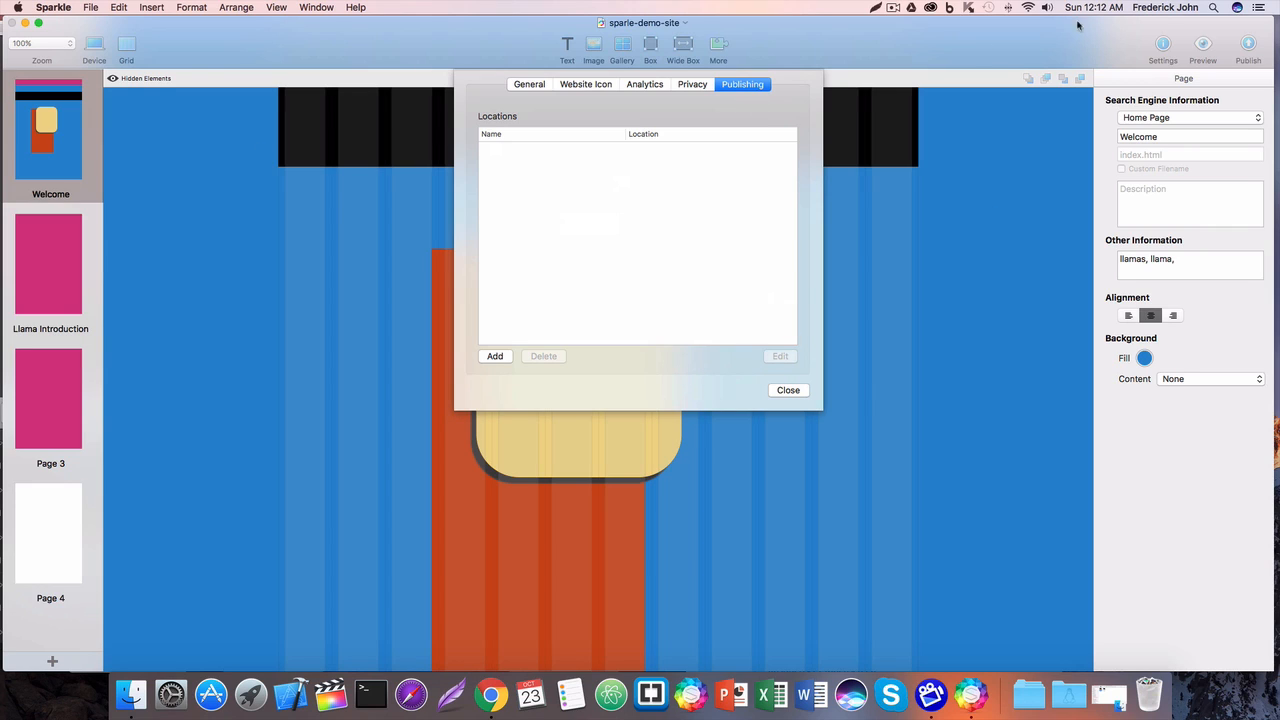
click(788, 391)
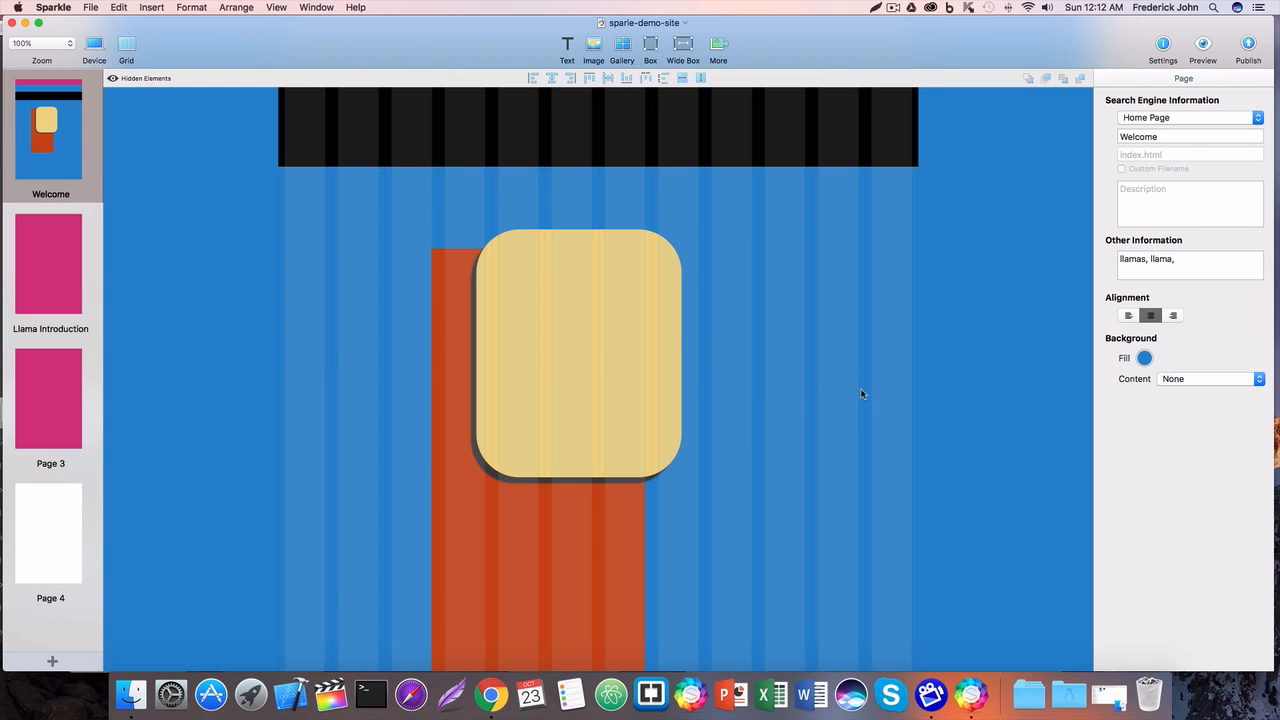
Examine the element types that can be inserted on the Welcome page, including their insertion shortcuts
scroll(853, 394, up, 5)
scroll(877, 397, up, 3)
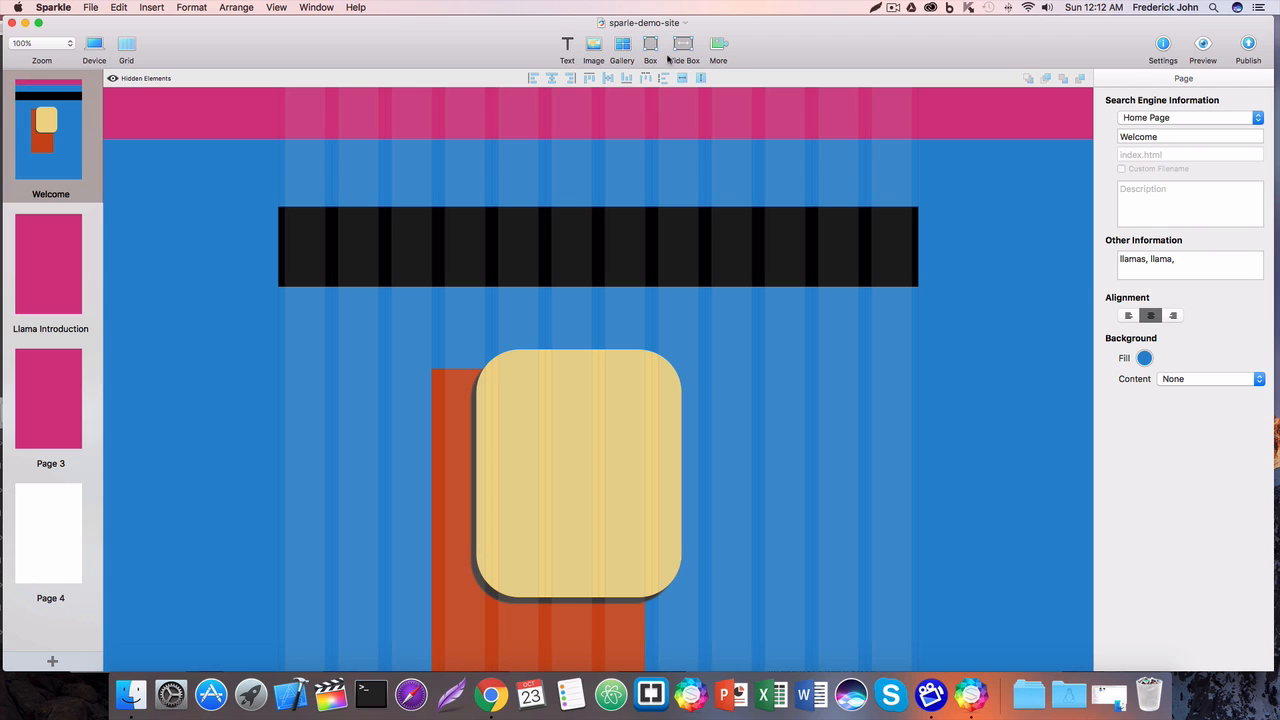
click(717, 48)
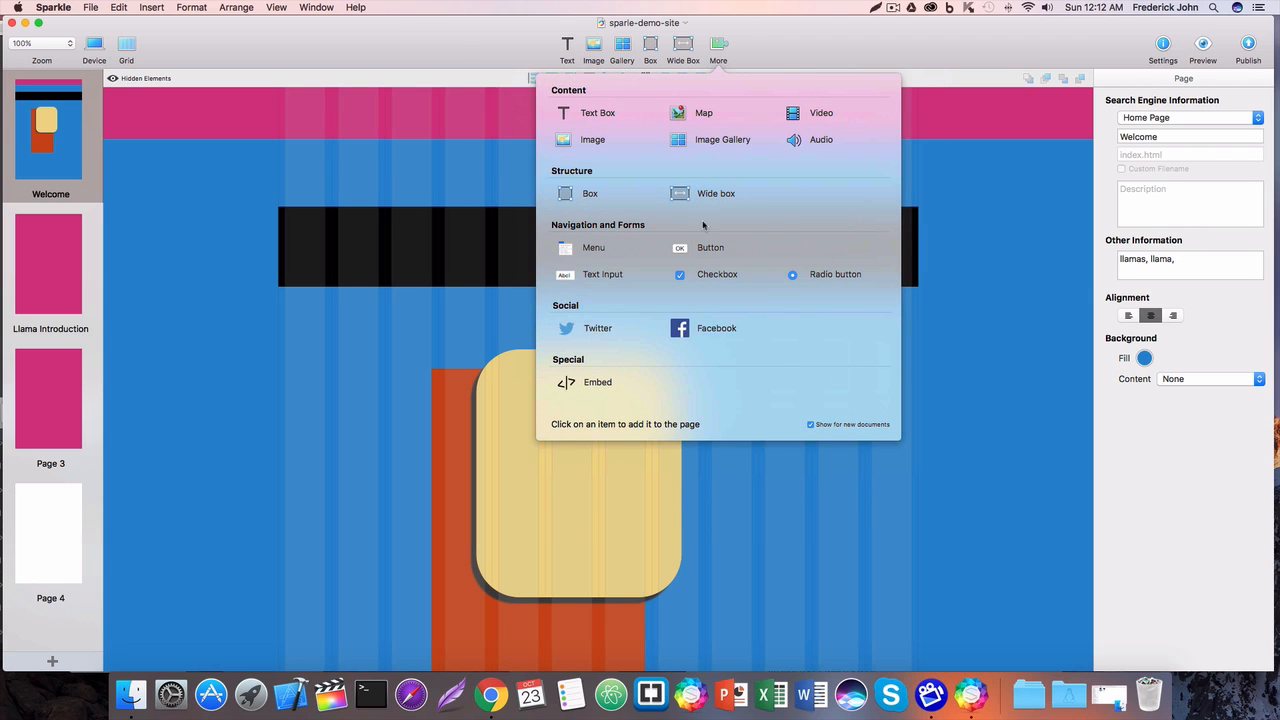
click(429, 58)
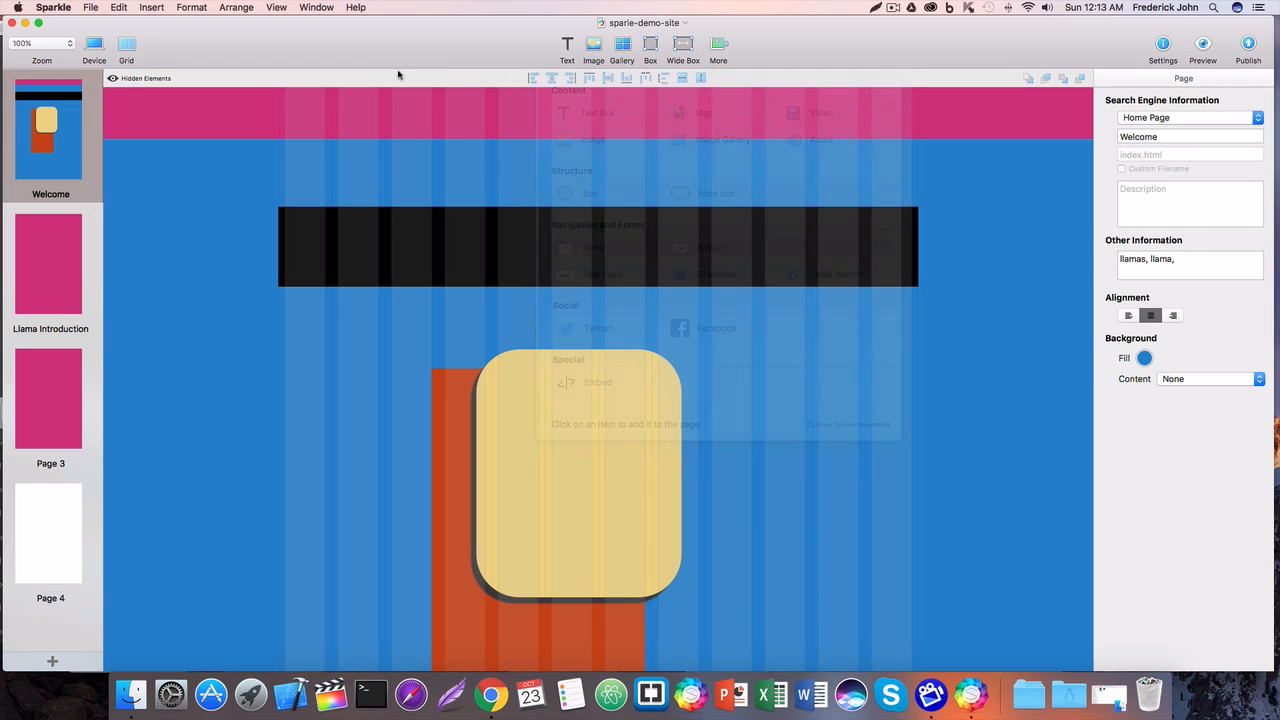
click(155, 9)
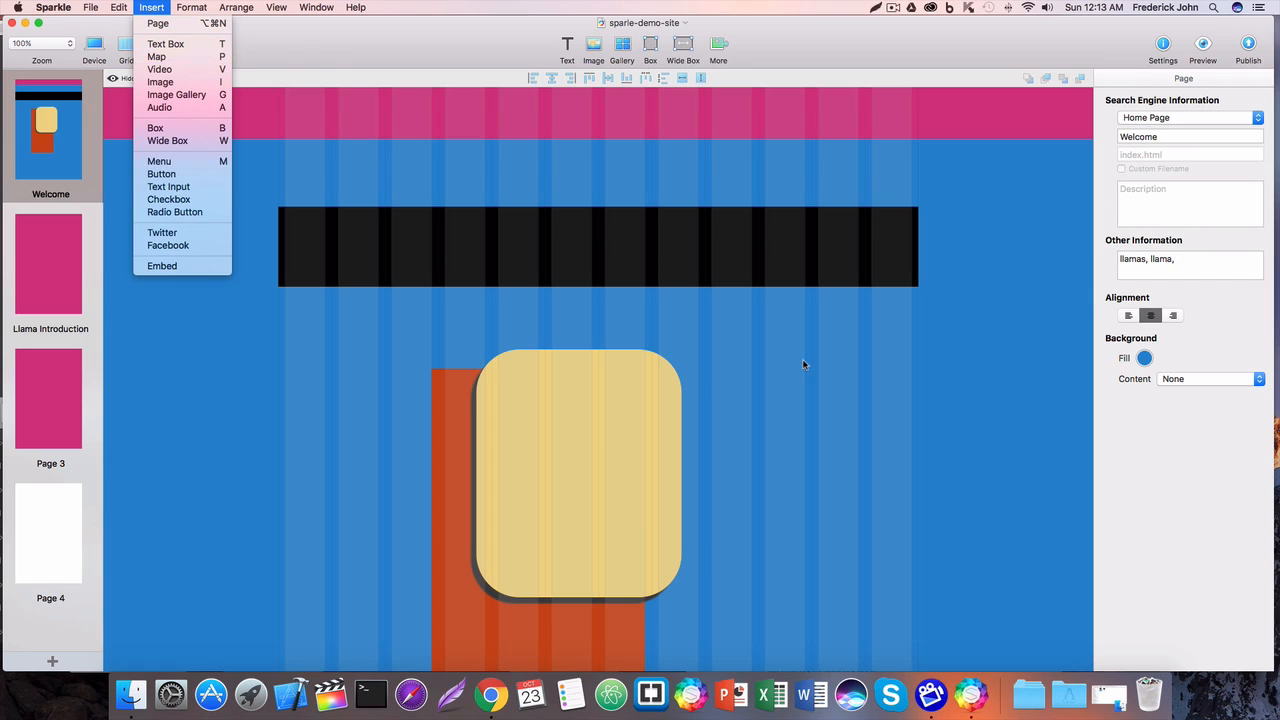
click(826, 415)
Add a text box filled with Lorem Ipsum across the lower part of the light yellow box
scroll(789, 388, down, 3)
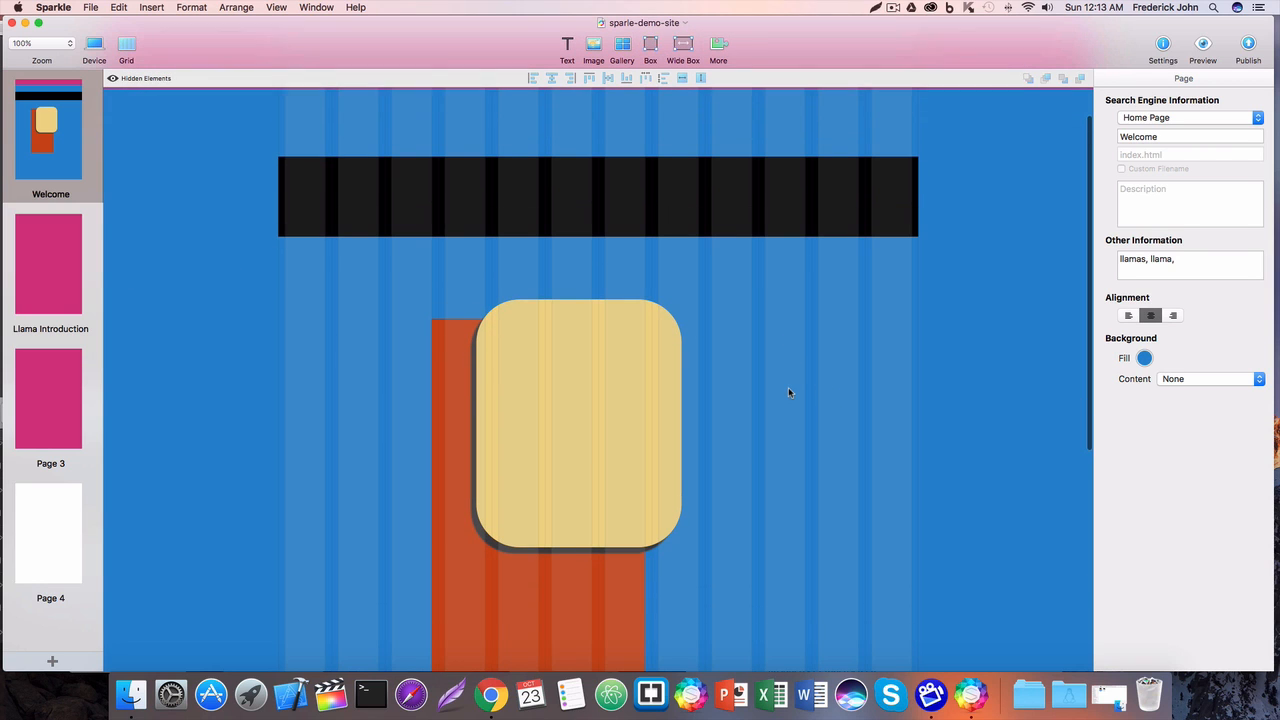
scroll(815, 464, down, 3)
key(t)
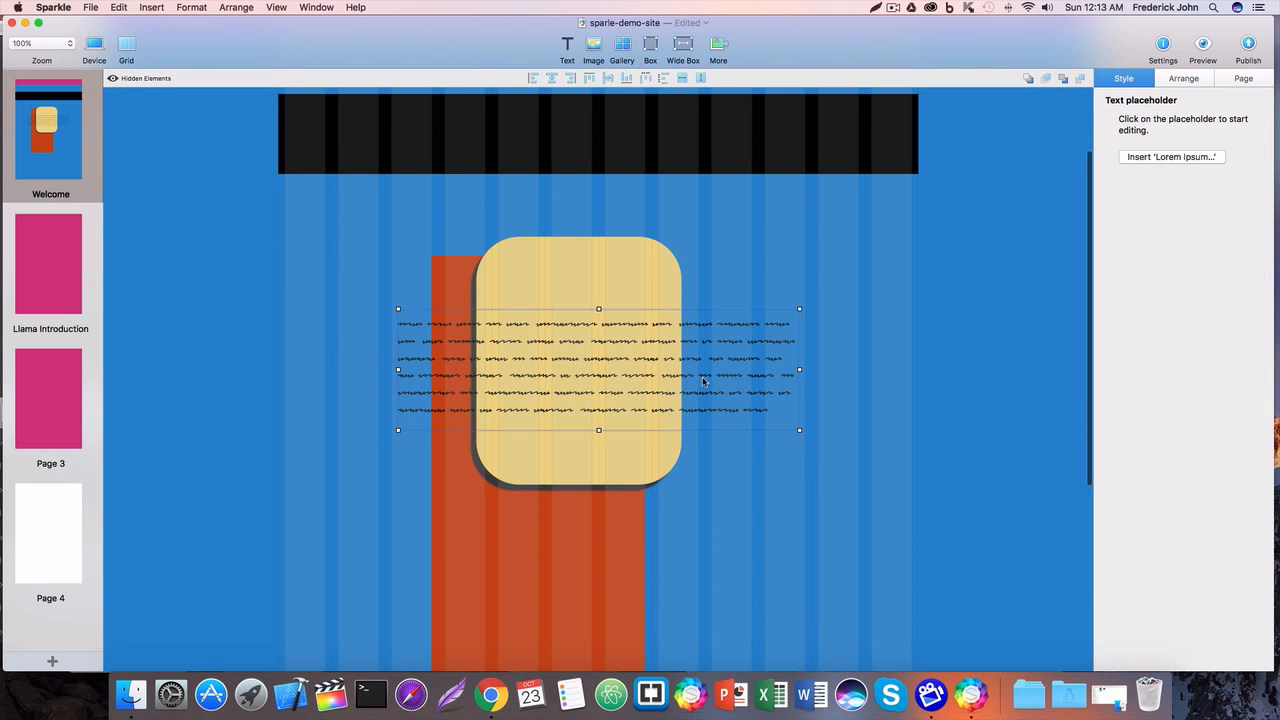
drag(703, 382, 823, 408)
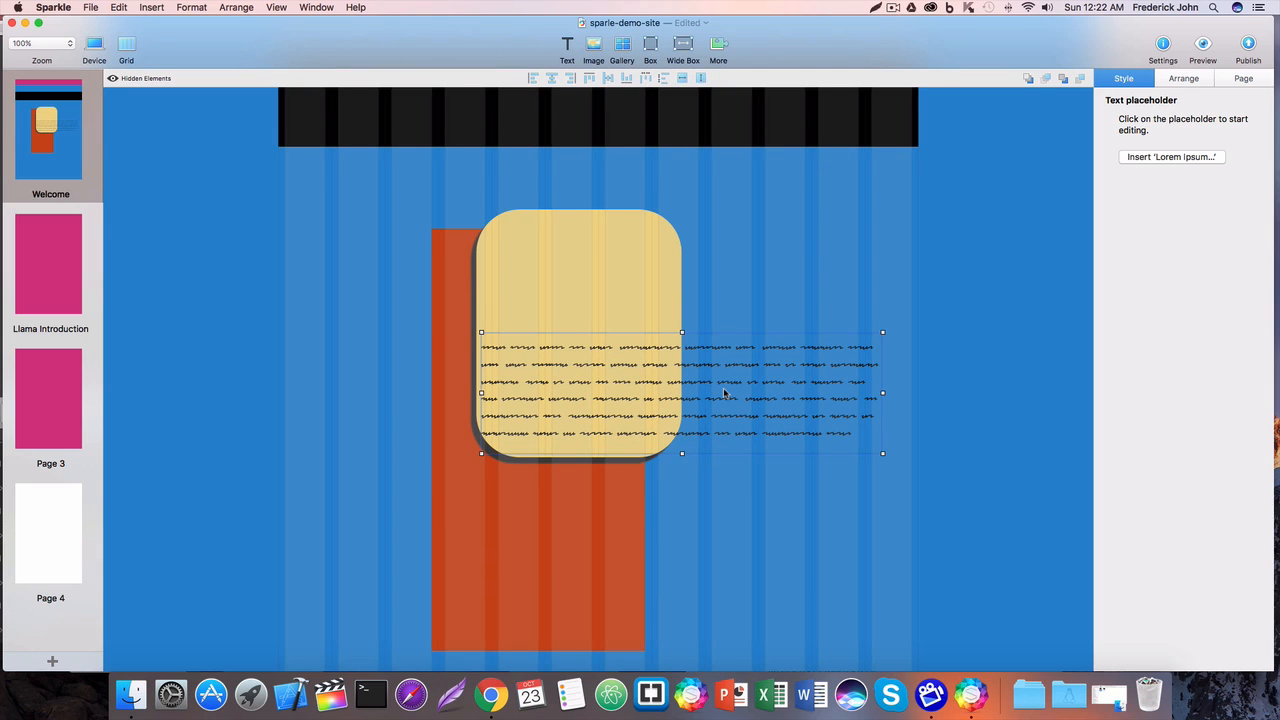
drag(725, 393, 634, 435)
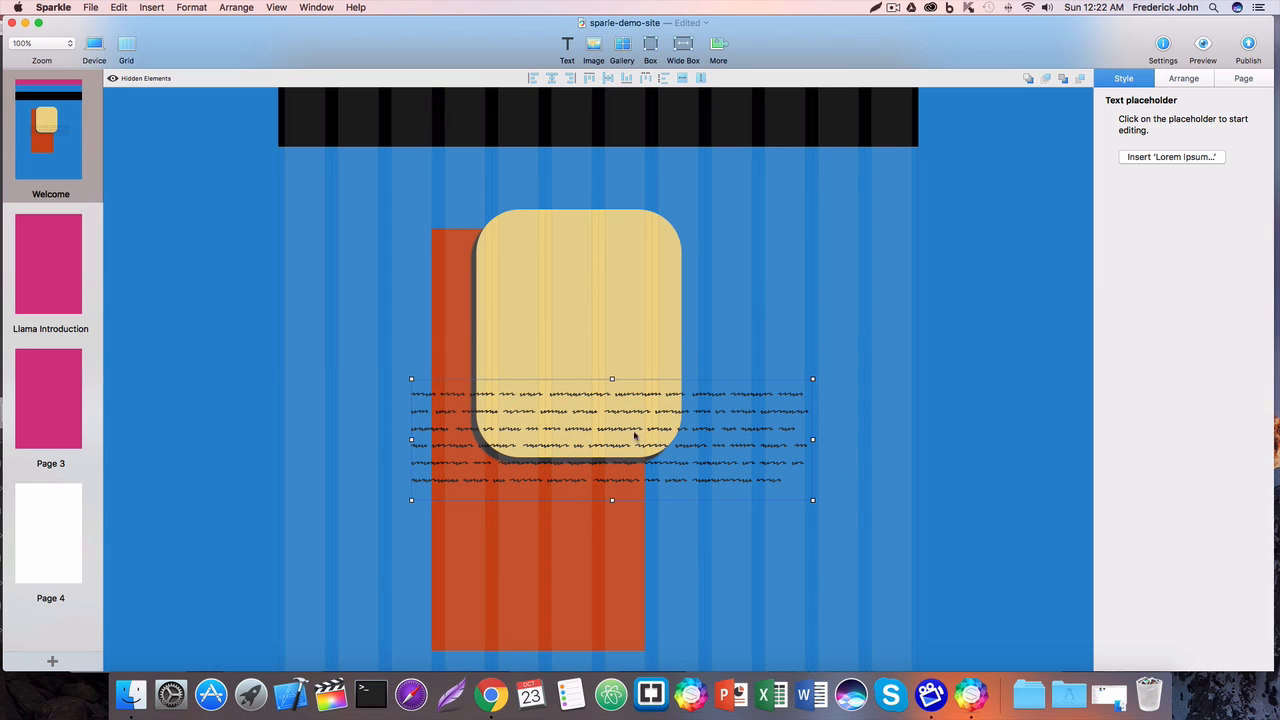
click(1162, 157)
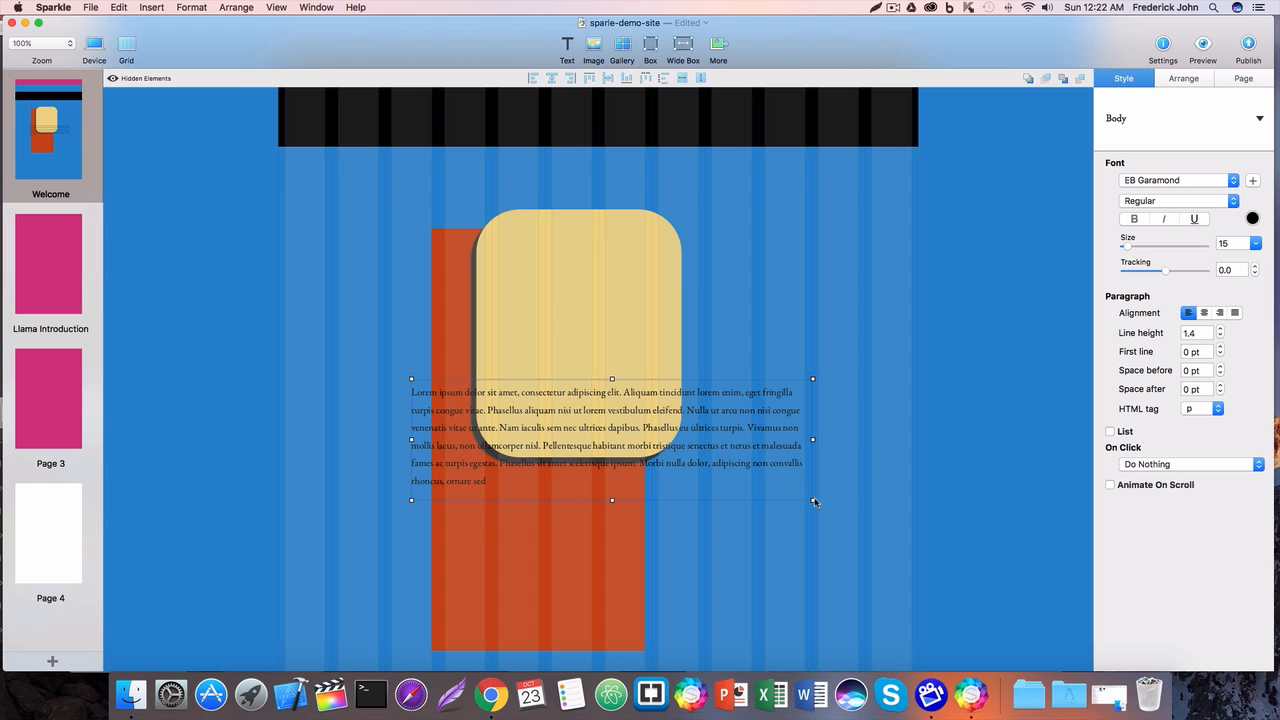
Make the Lorem Ipsum text box slightly wider and shorter, and move it right to the grid's outer edge
drag(811, 499, 830, 495)
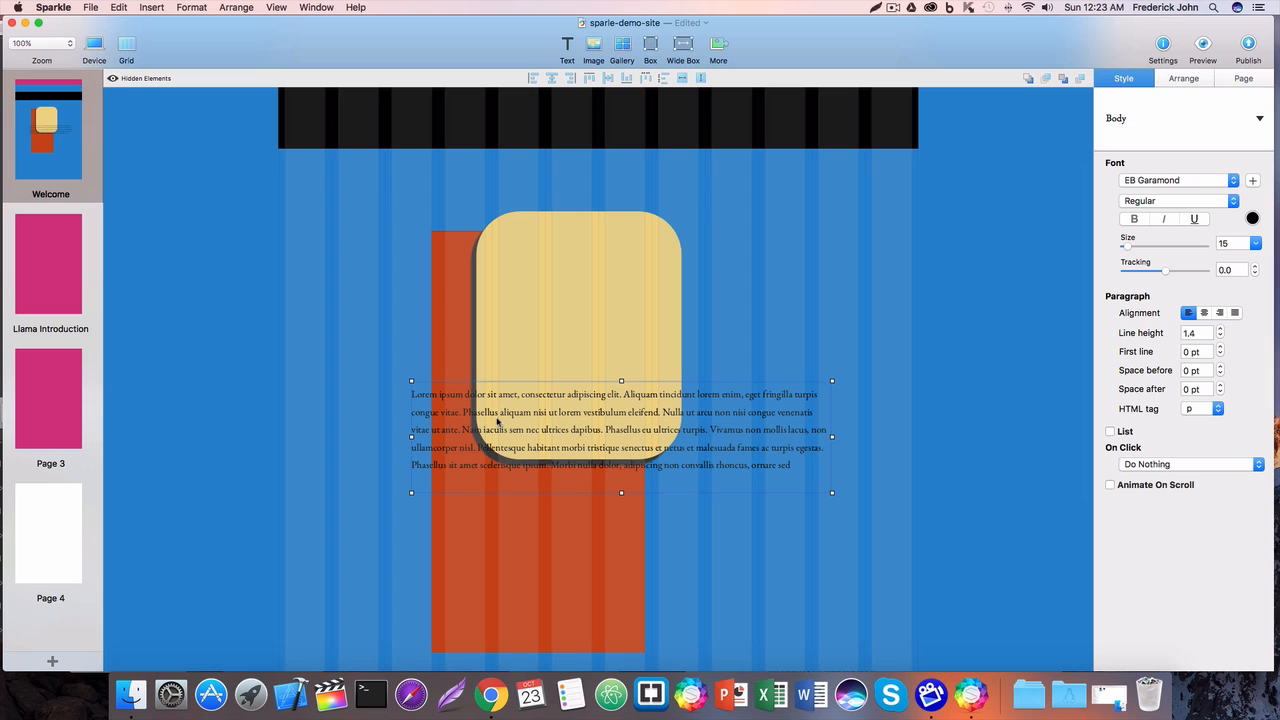
click(771, 315)
drag(630, 449, 732, 467)
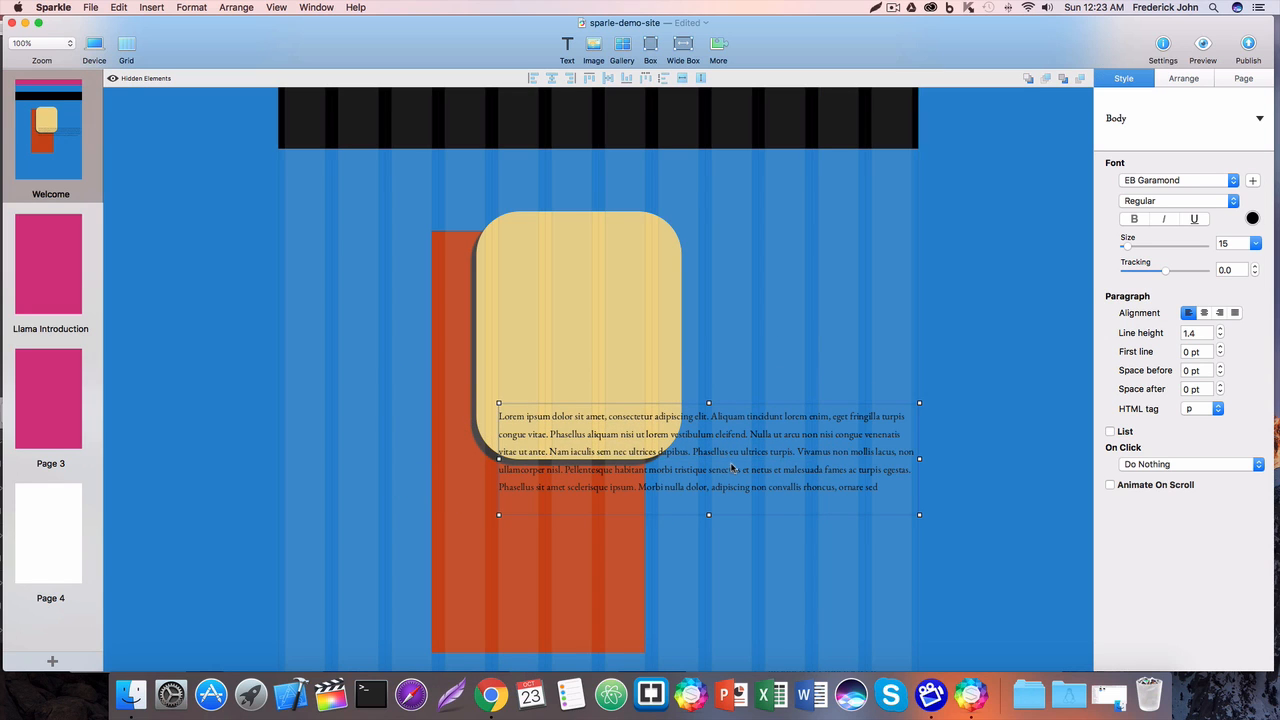
click(741, 369)
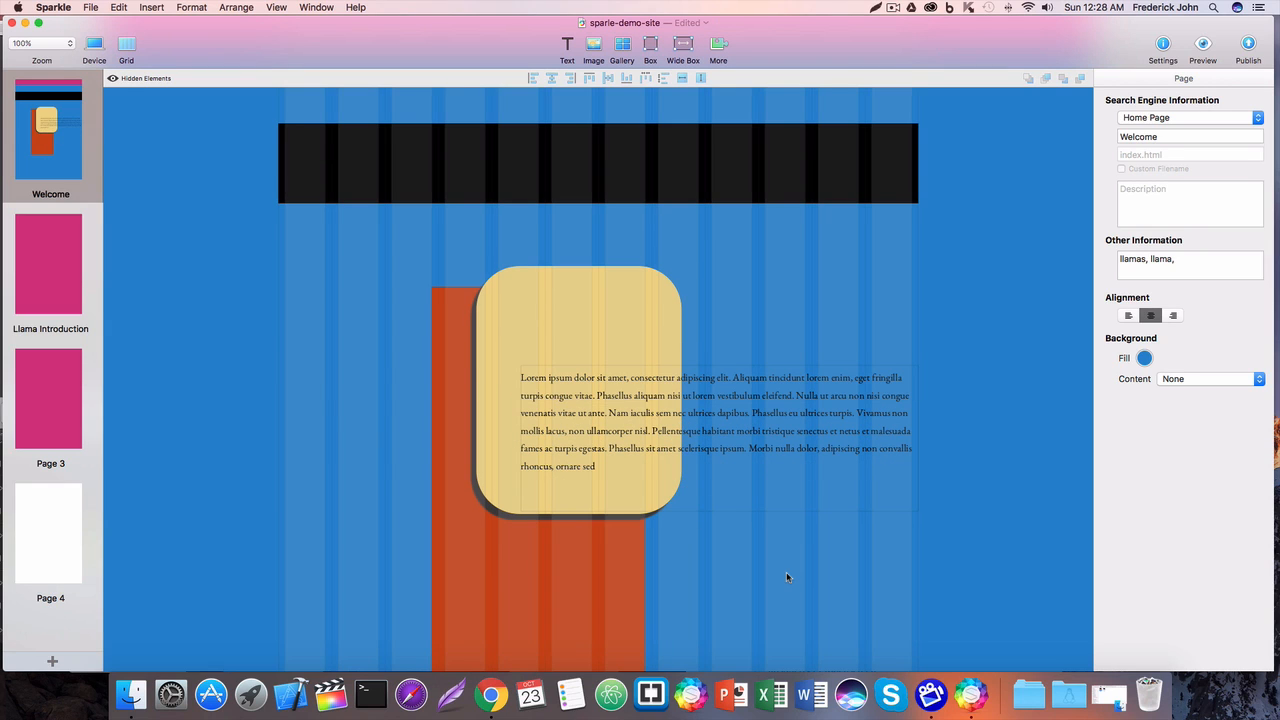
Add a video placeholder above the Lorem Ipsum text, to the right of the light yellow box, and make it slightly narrower
key(alt+super+v)
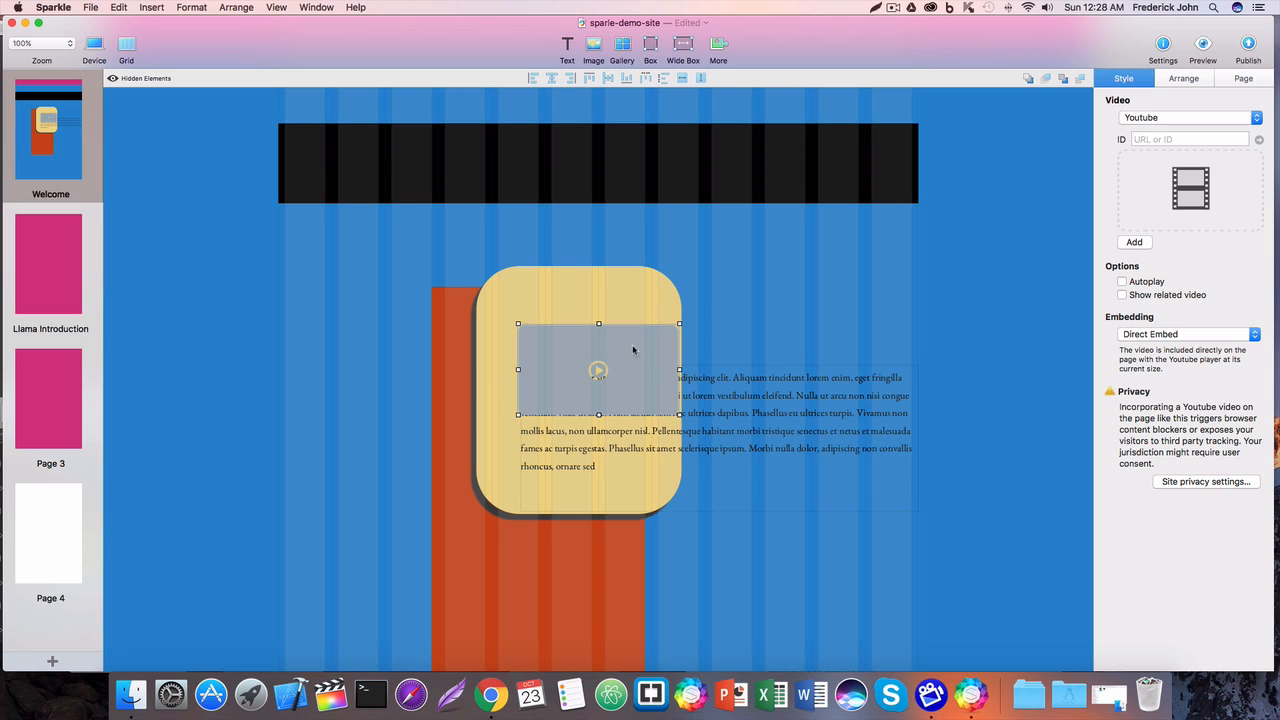
drag(633, 349, 821, 291)
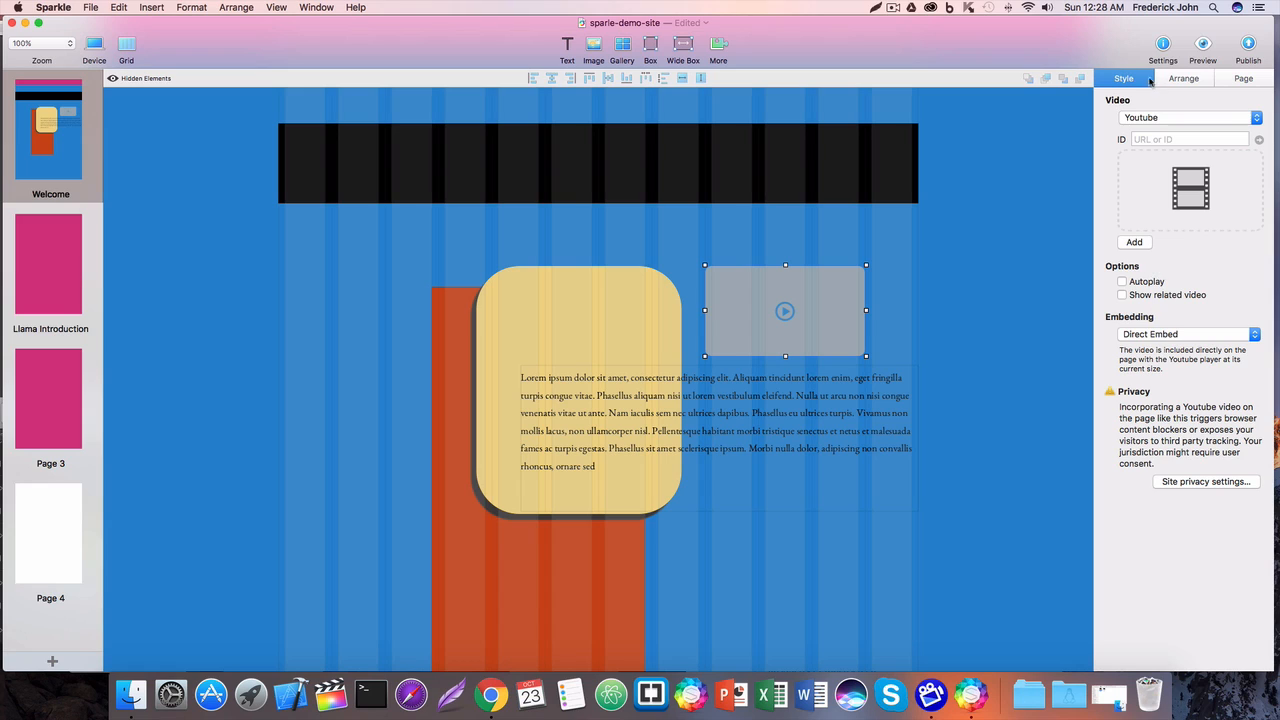
click(1257, 118)
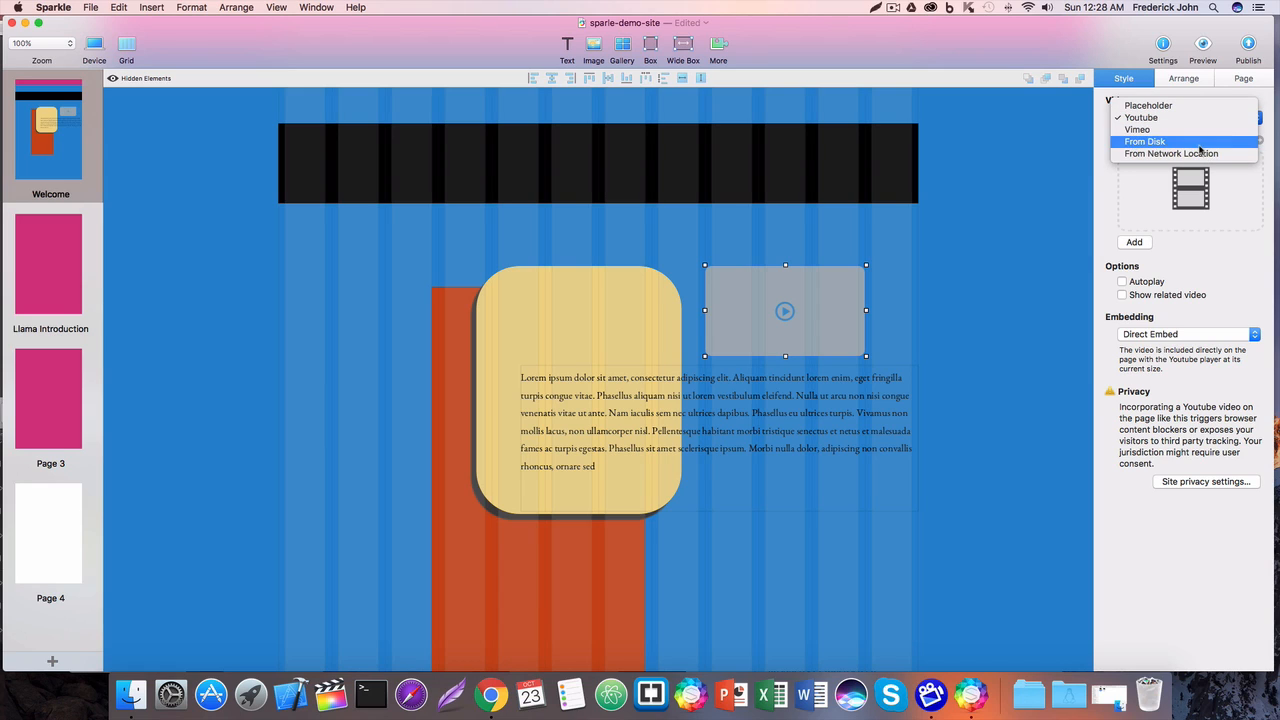
click(1229, 262)
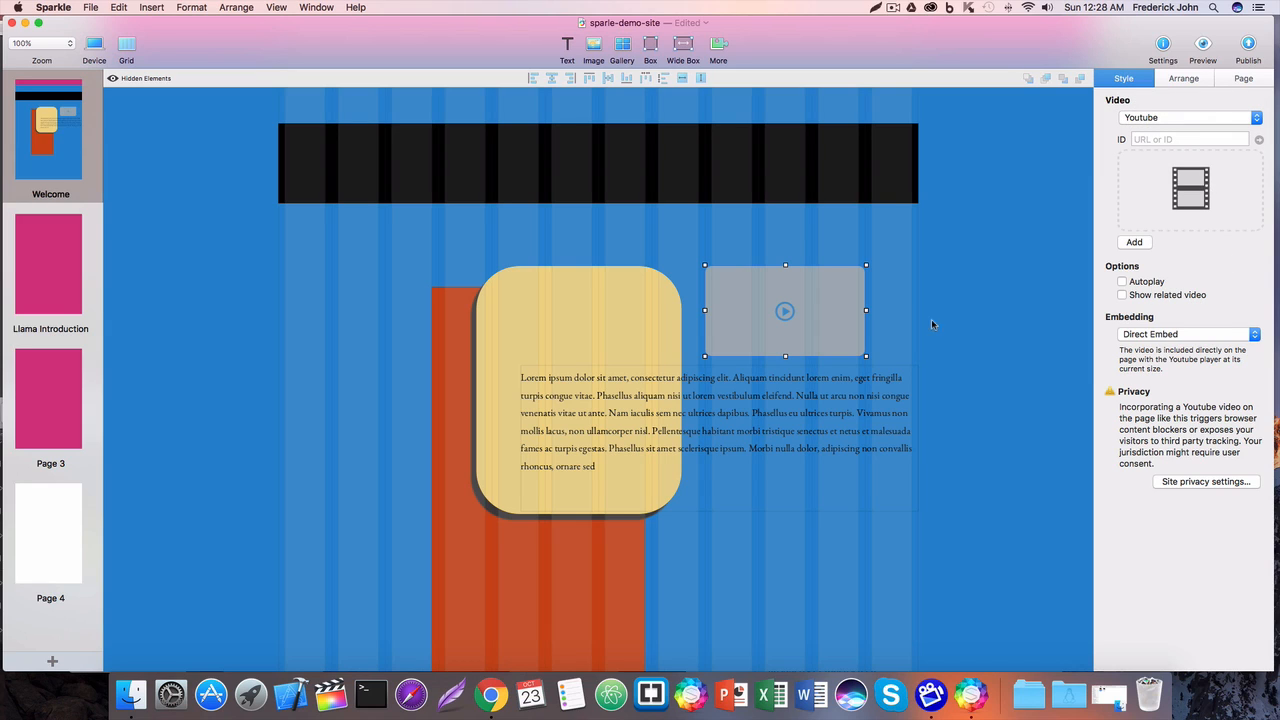
drag(822, 330, 836, 314)
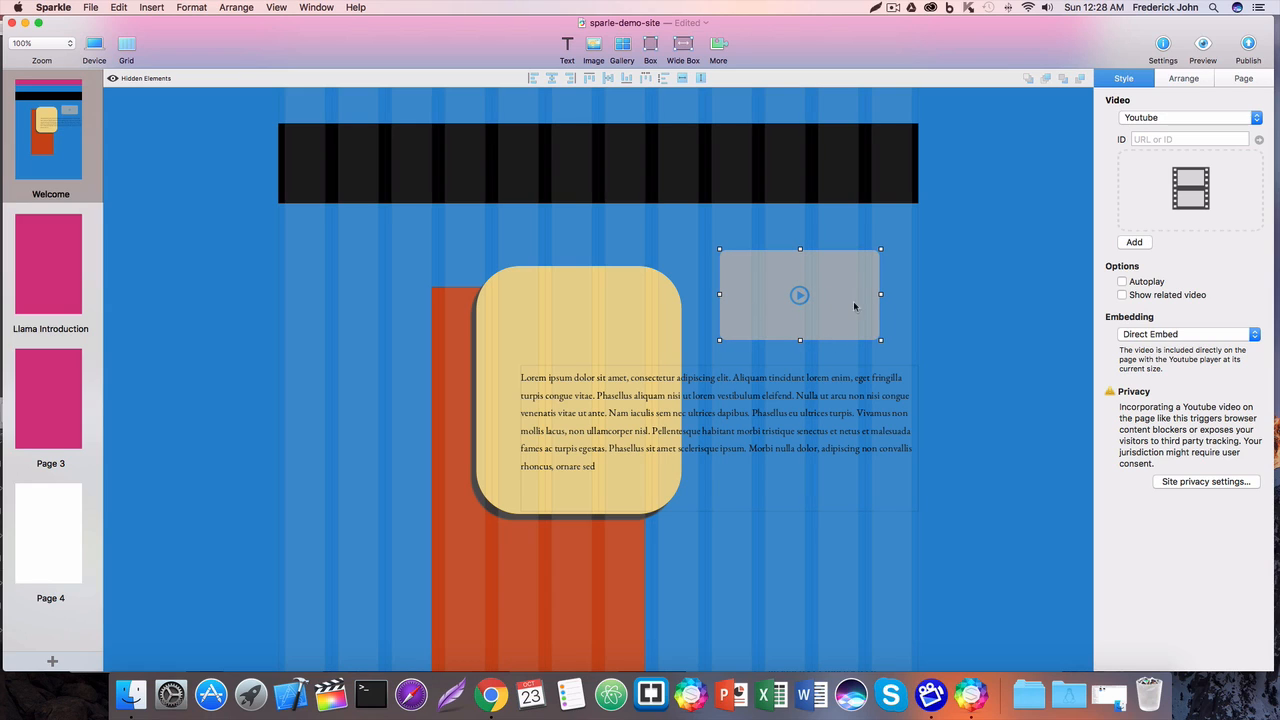
drag(880, 341, 878, 344)
click(881, 345)
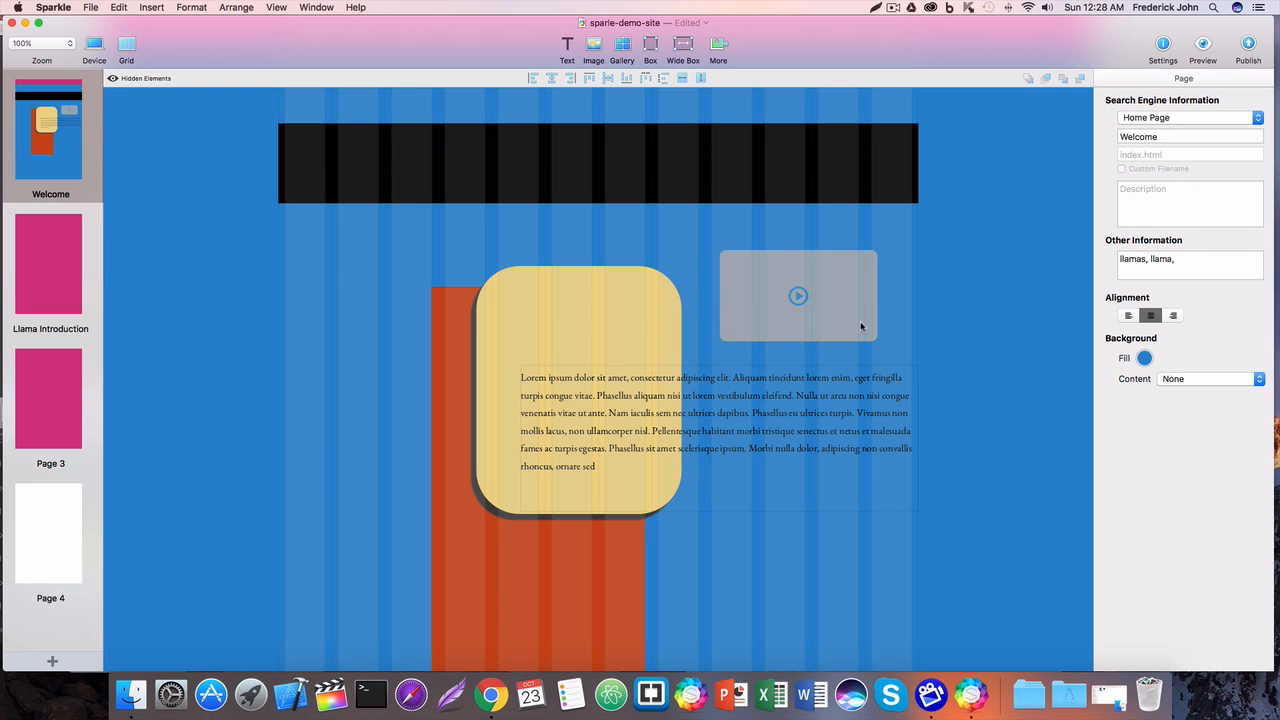
Add two image placeholders stacked one above the other below the right part of the Lorem Ipsum text
scroll(360, 292, down, 3)
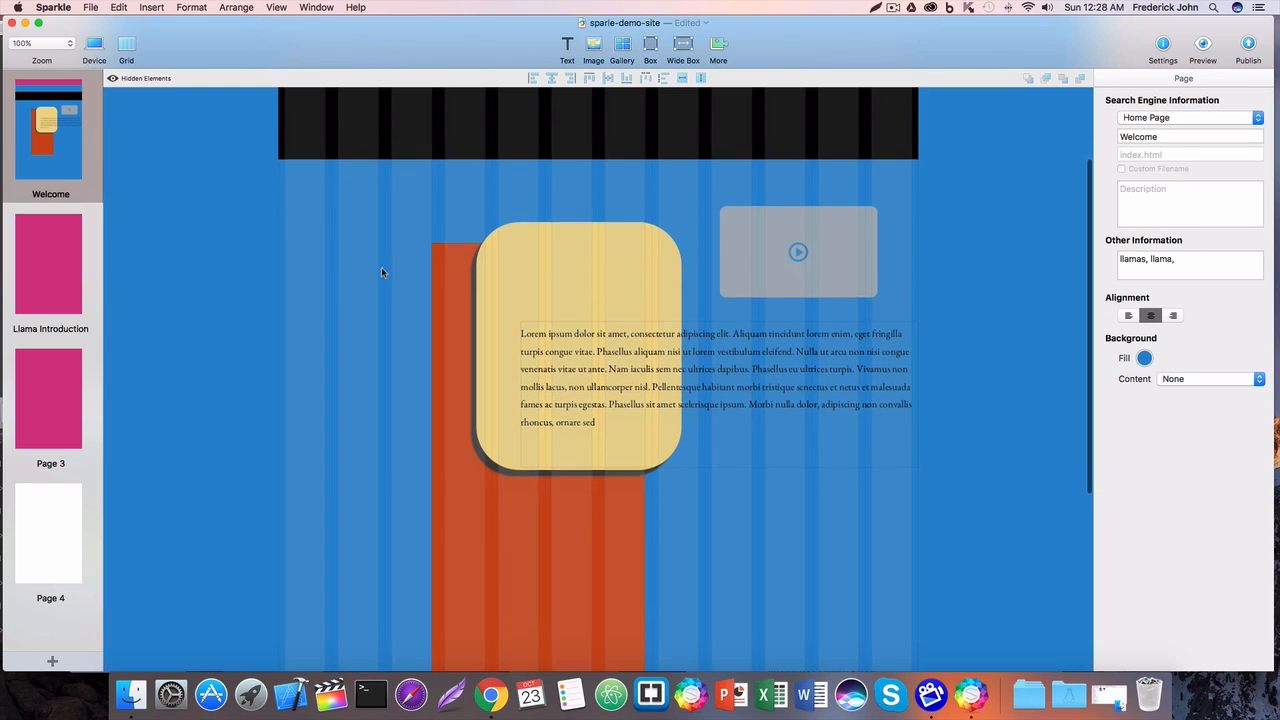
click(594, 46)
drag(640, 354, 851, 496)
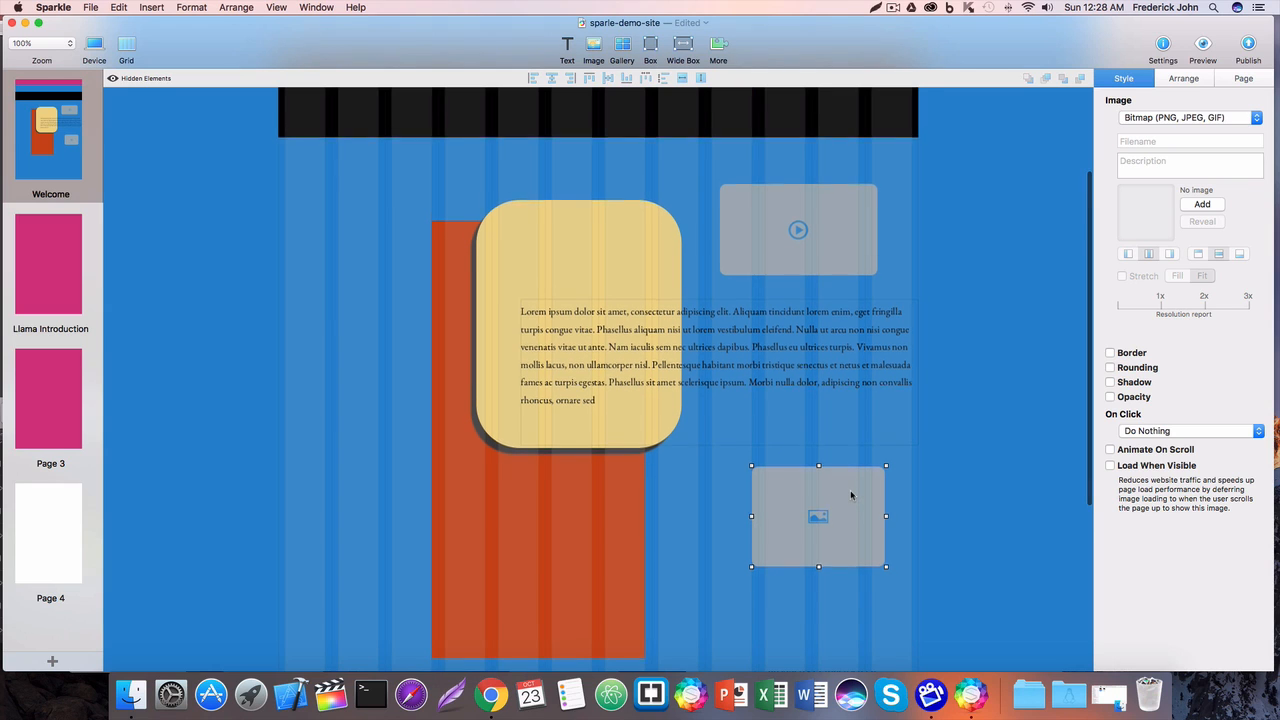
scroll(851, 496, down, 4)
drag(597, 48, 846, 567)
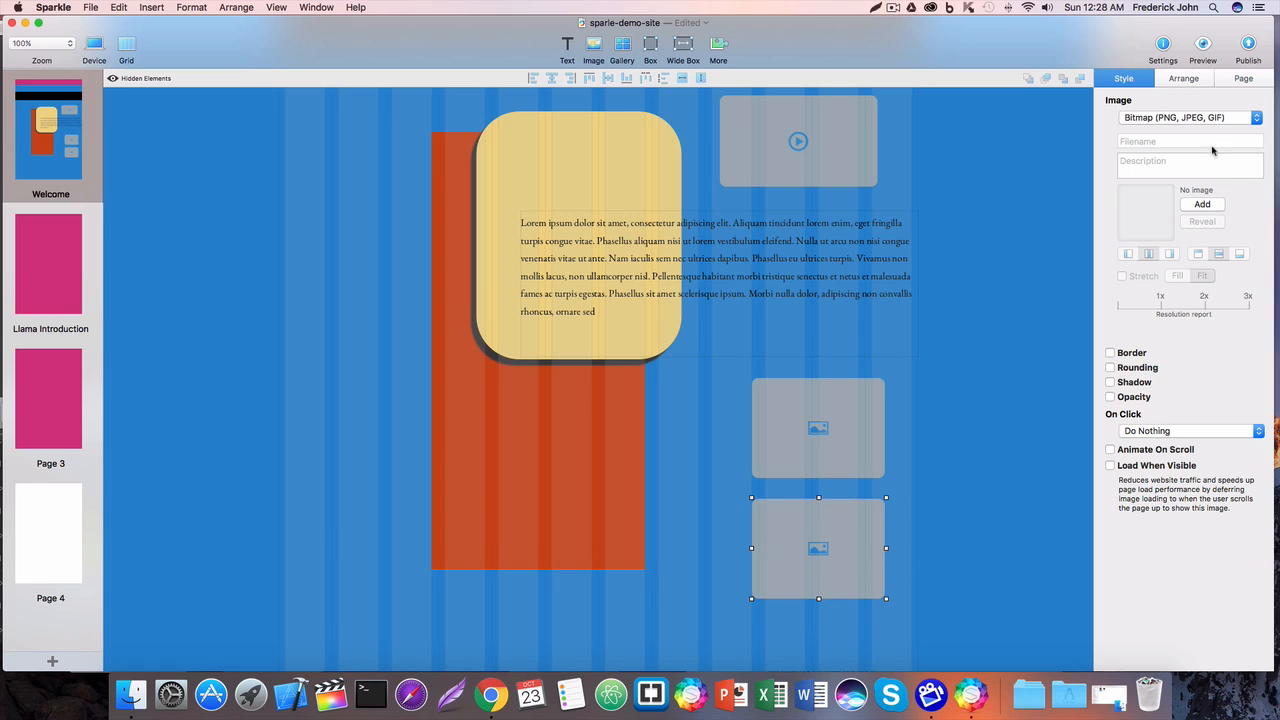
Set the lower image placeholder's source to pixabay.com image and choose the photo of old books on a shelf
click(1257, 118)
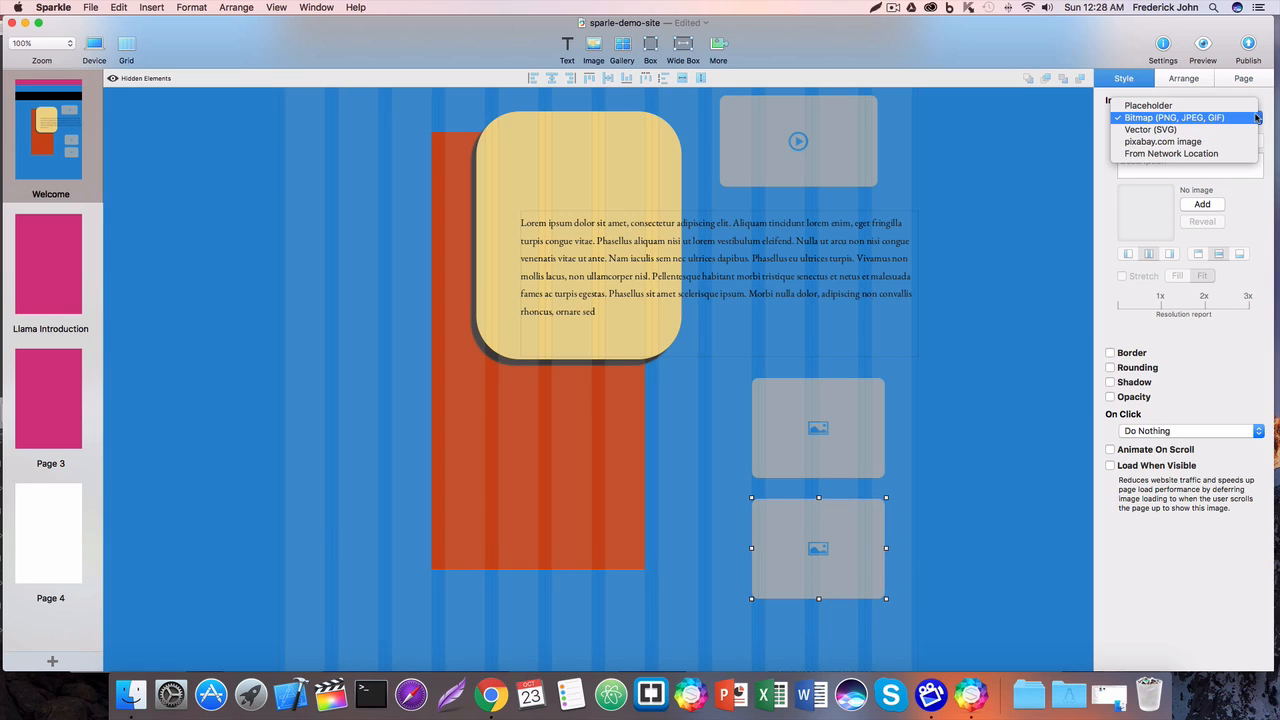
click(1203, 143)
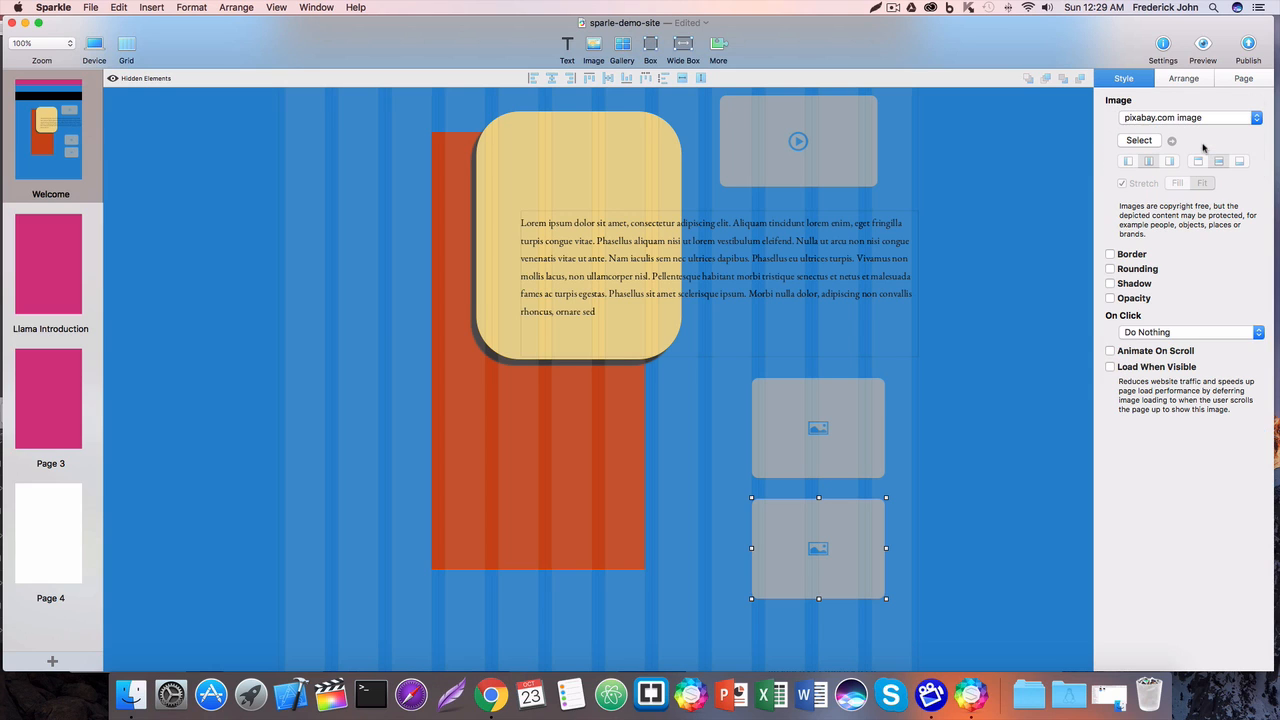
click(1155, 141)
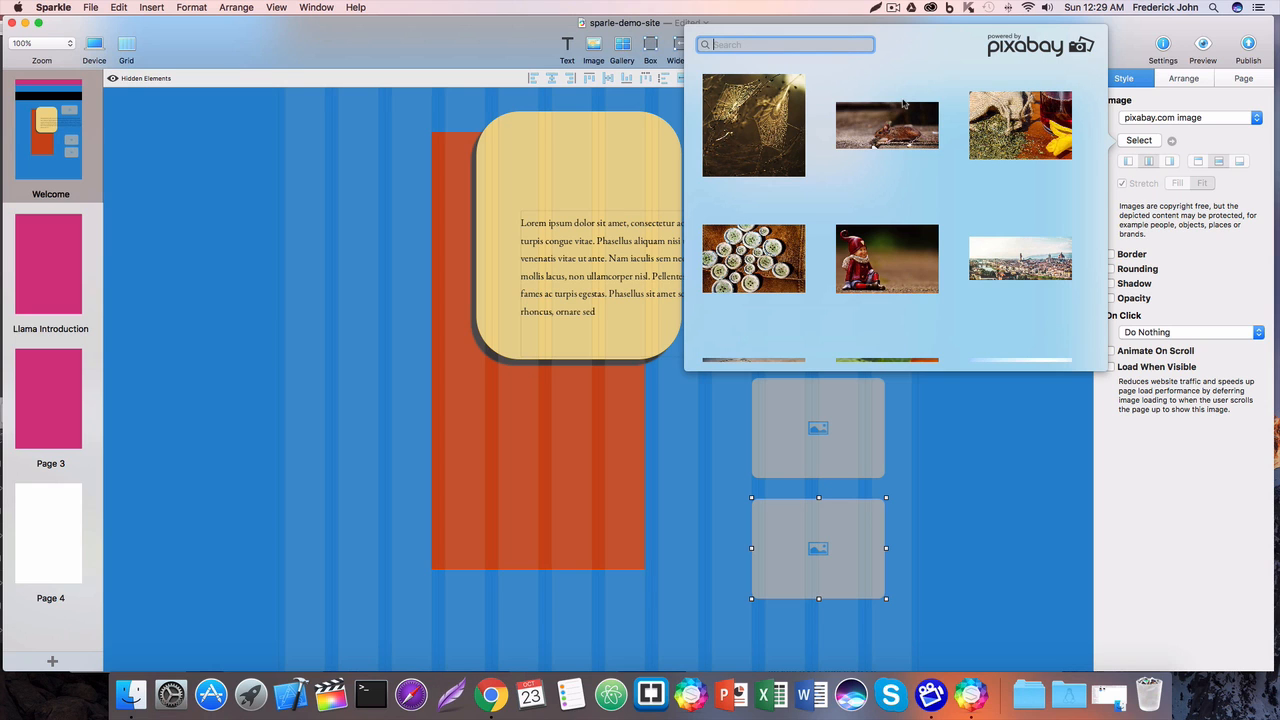
scroll(988, 212, down, 5)
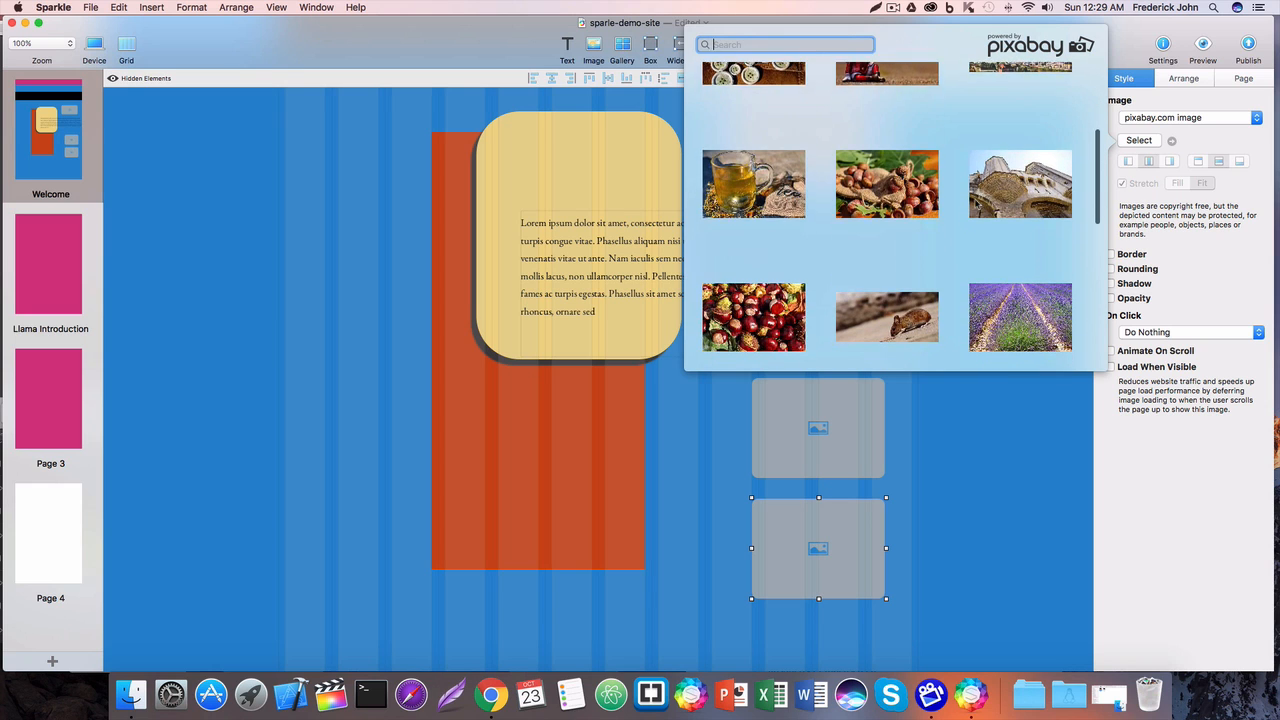
scroll(972, 205, down, 5)
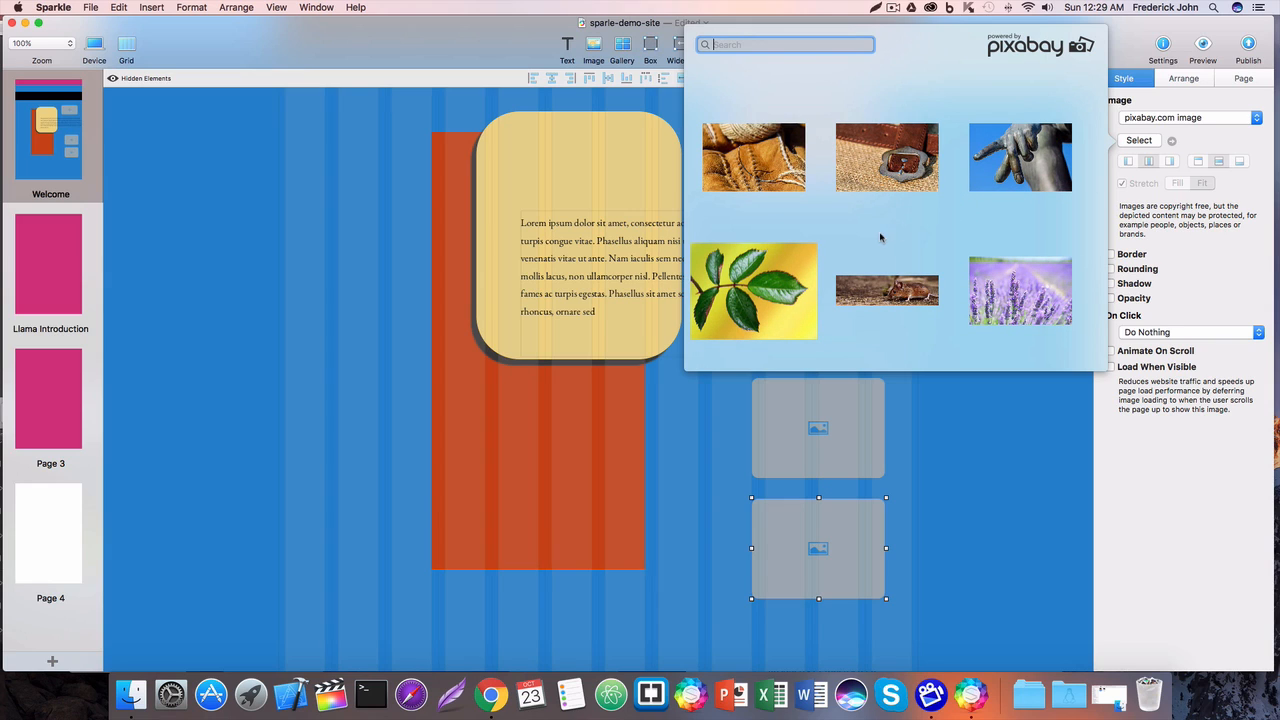
scroll(1001, 206, down, 5)
click(763, 205)
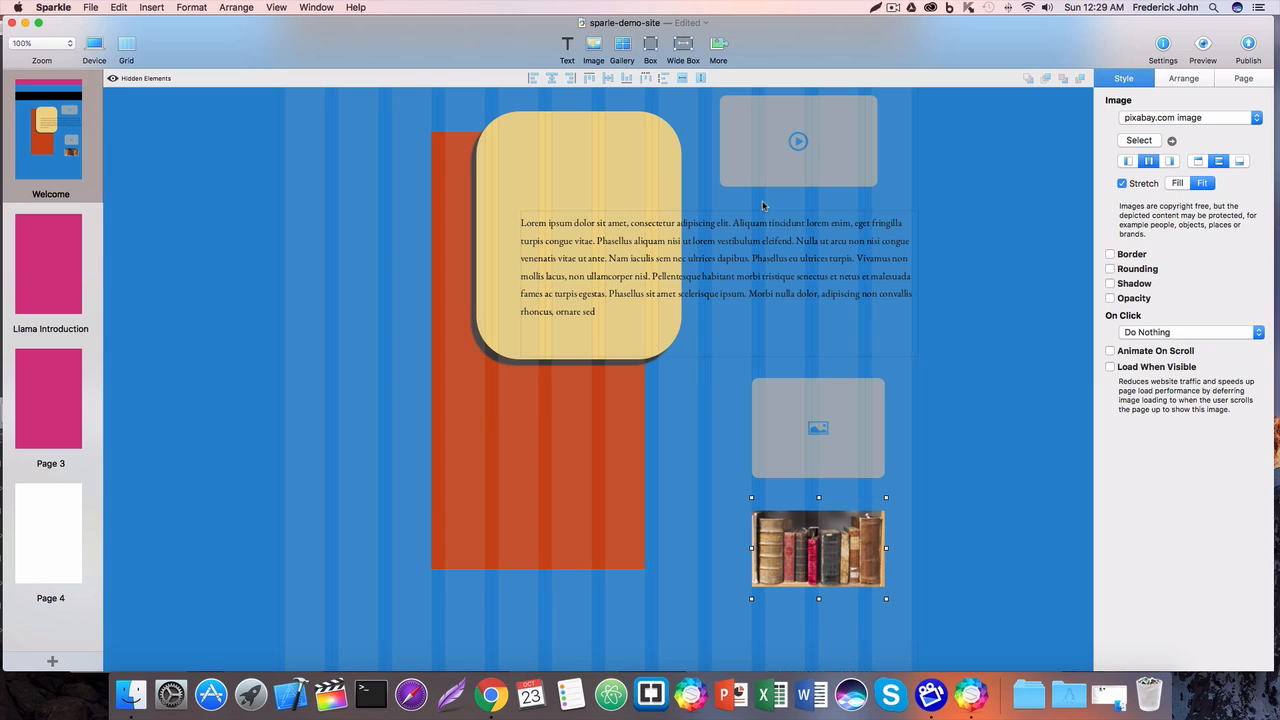
click(714, 557)
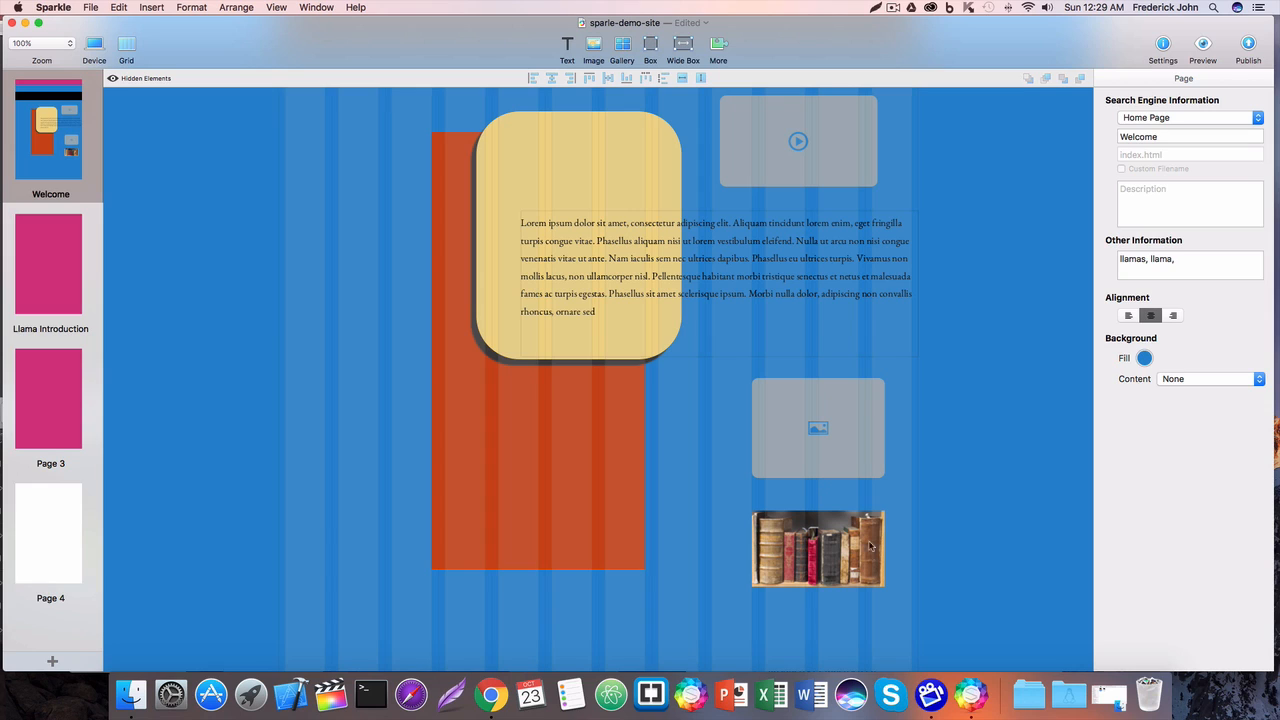
click(831, 438)
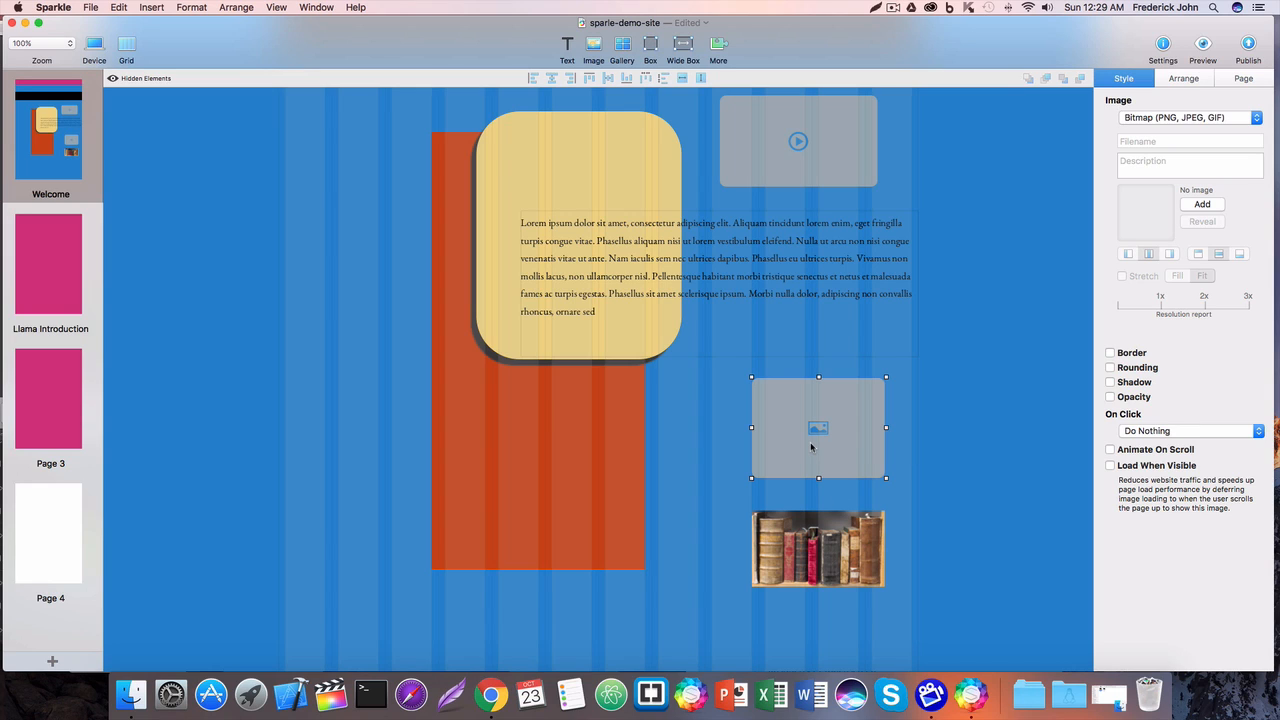
click(826, 526)
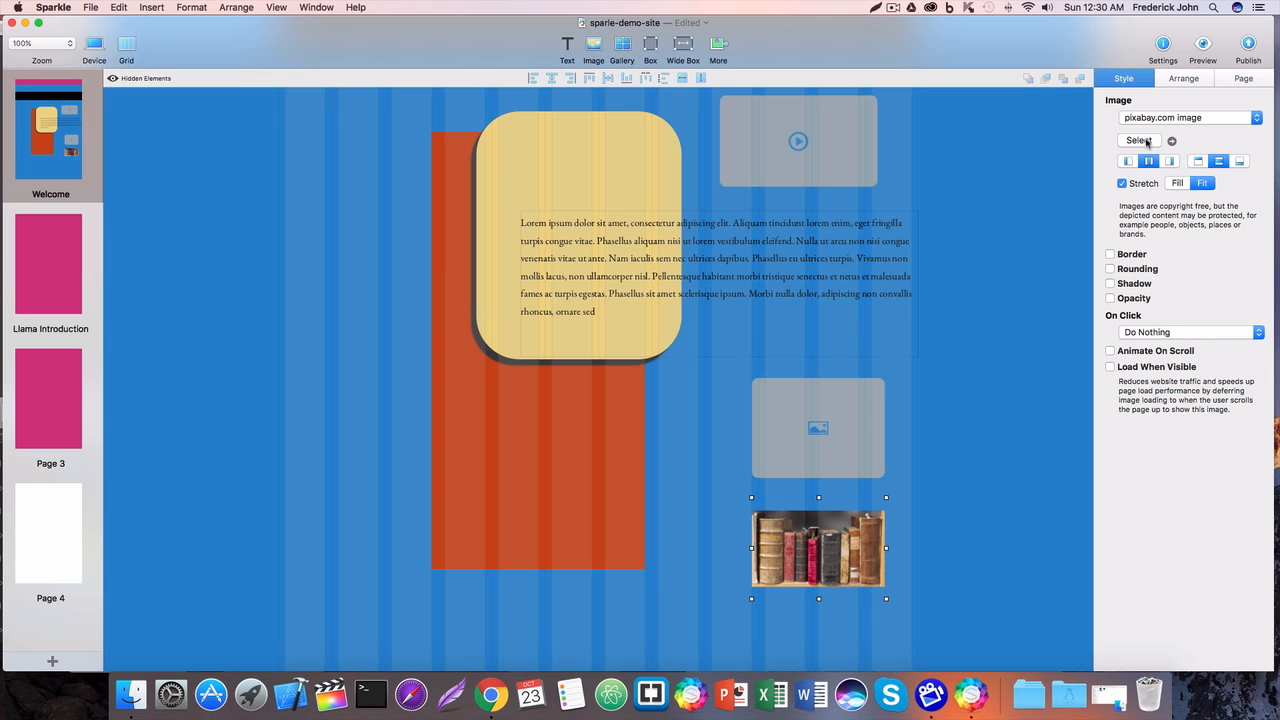
click(910, 495)
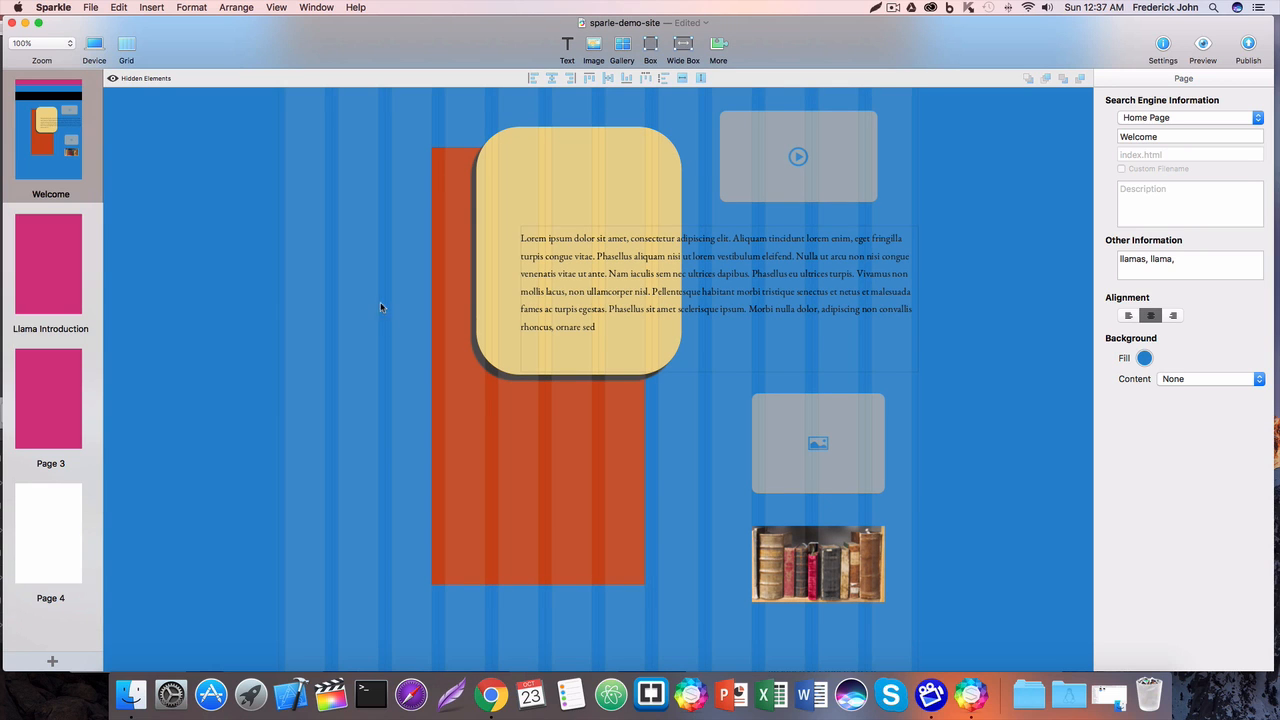
Add a Twitter element, shrink it to a small icon and place it at the left of the pink header band
click(718, 48)
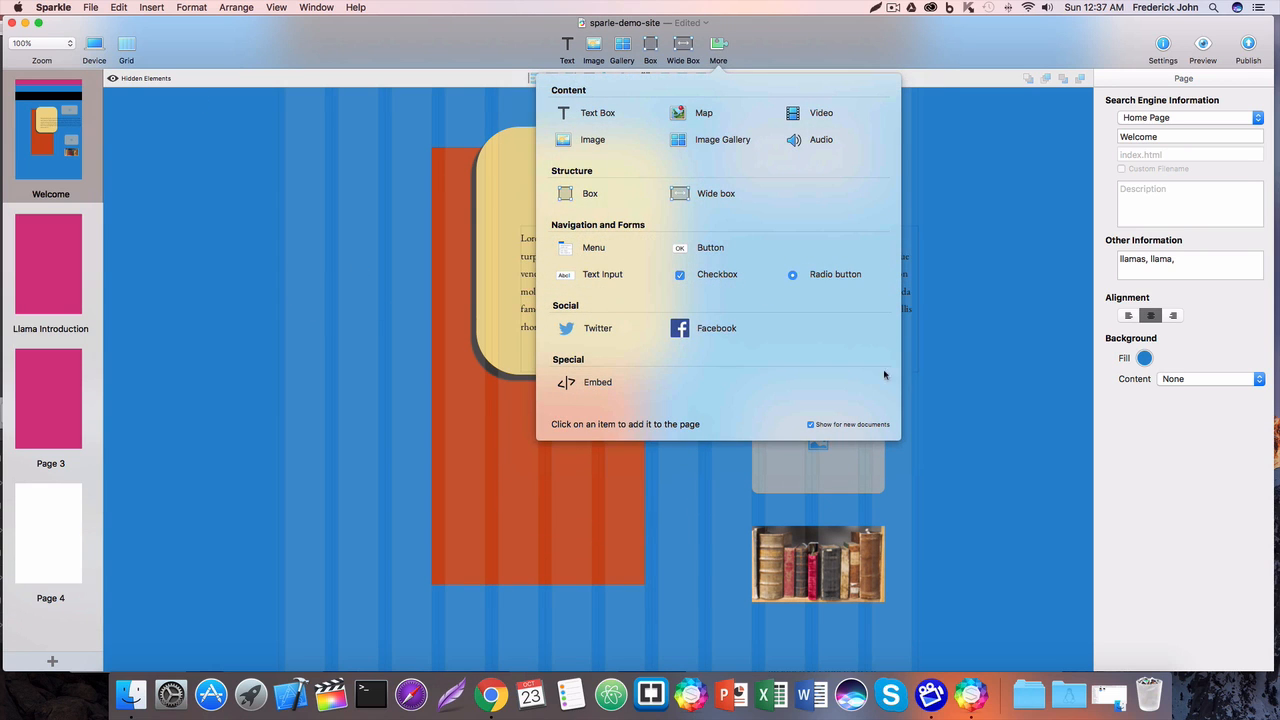
scroll(996, 318, up, 5)
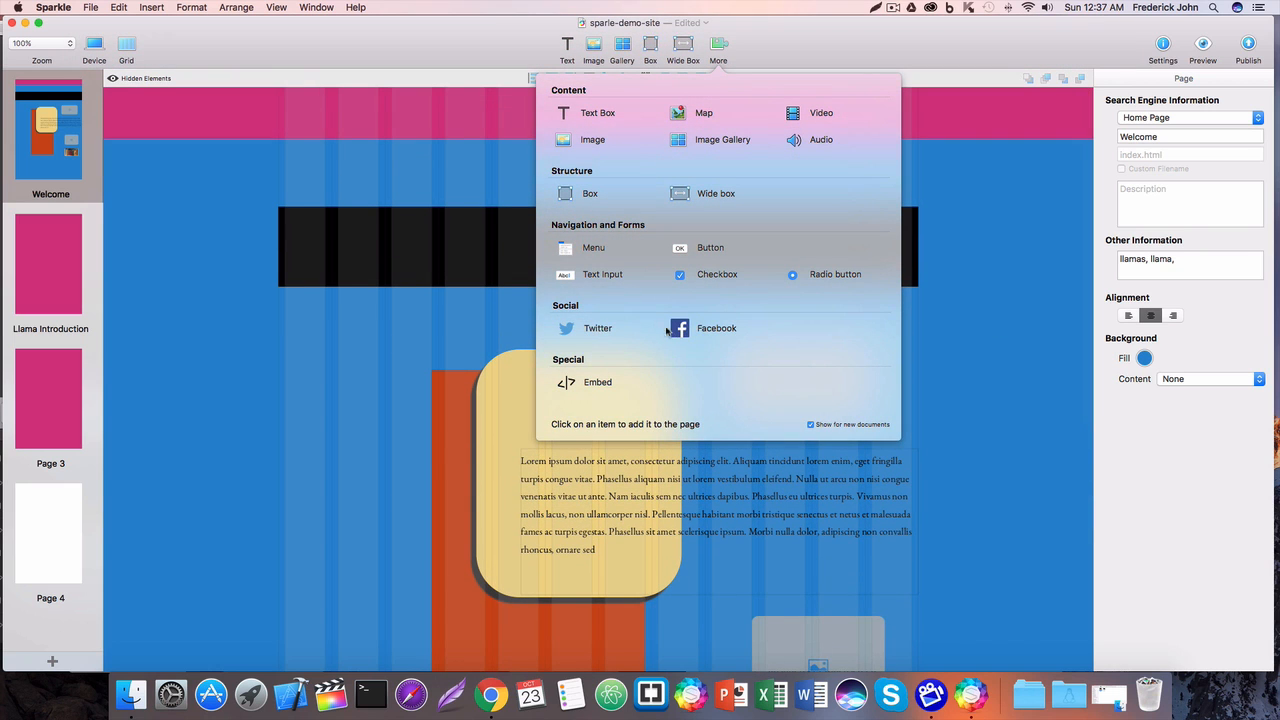
click(596, 330)
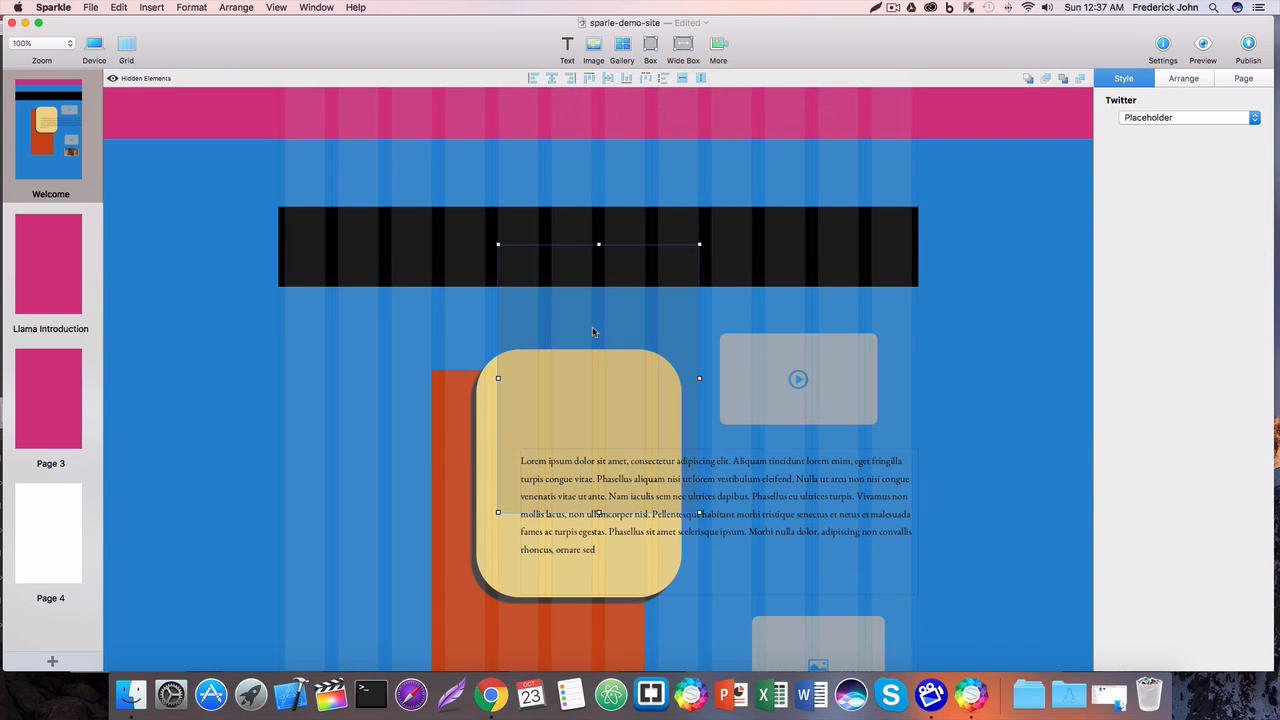
drag(621, 317, 444, 210)
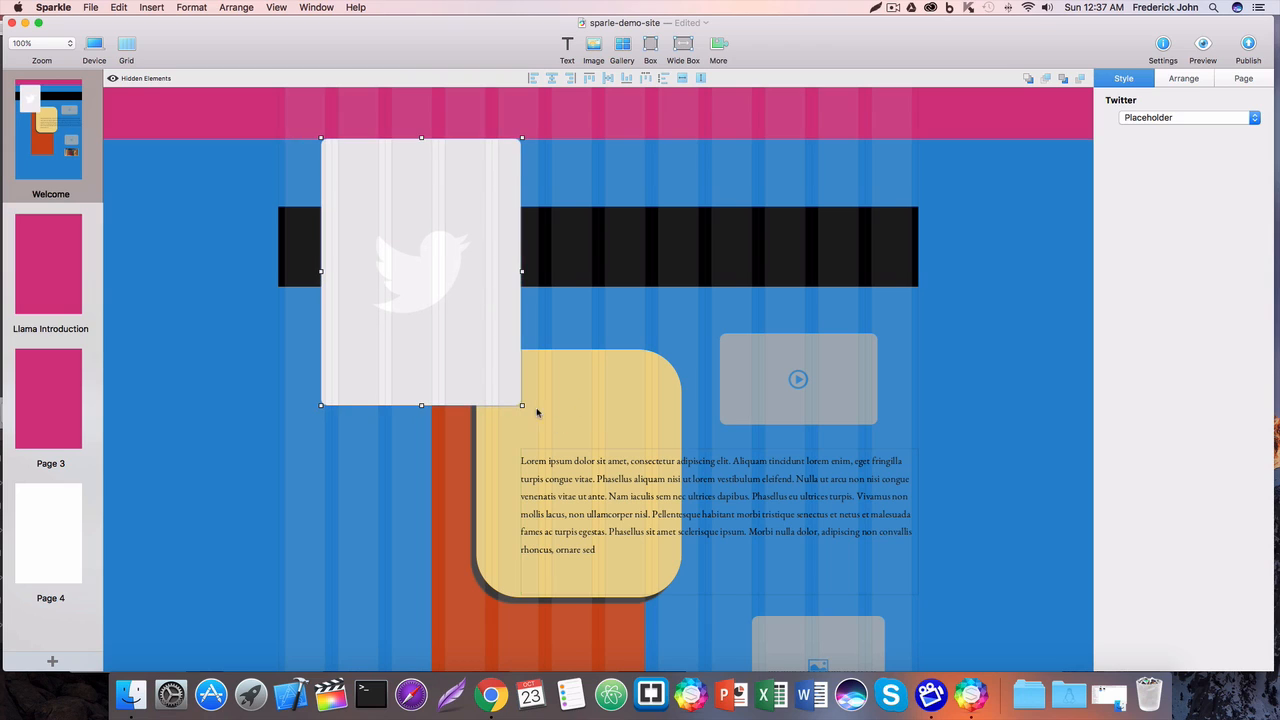
drag(521, 405, 316, 123)
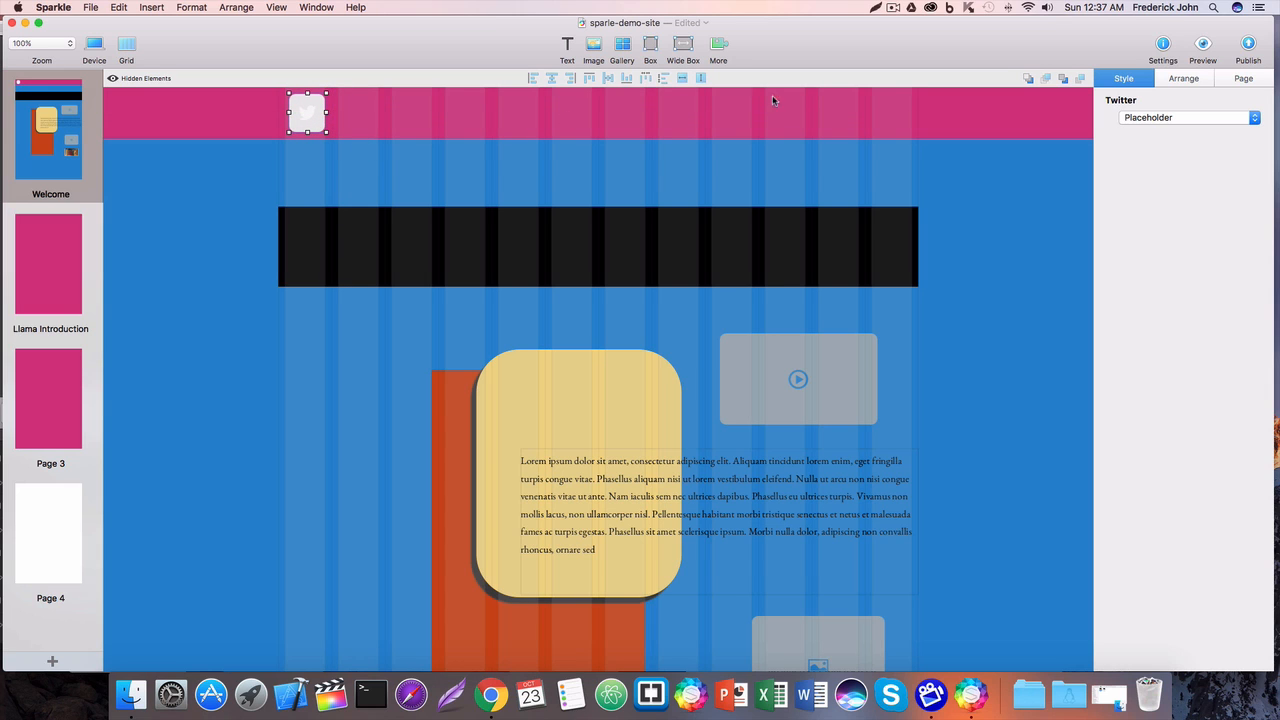
Add a Facebook element, shrink it to the Twitter icon's size and align it just right of that icon in the pink header
click(713, 52)
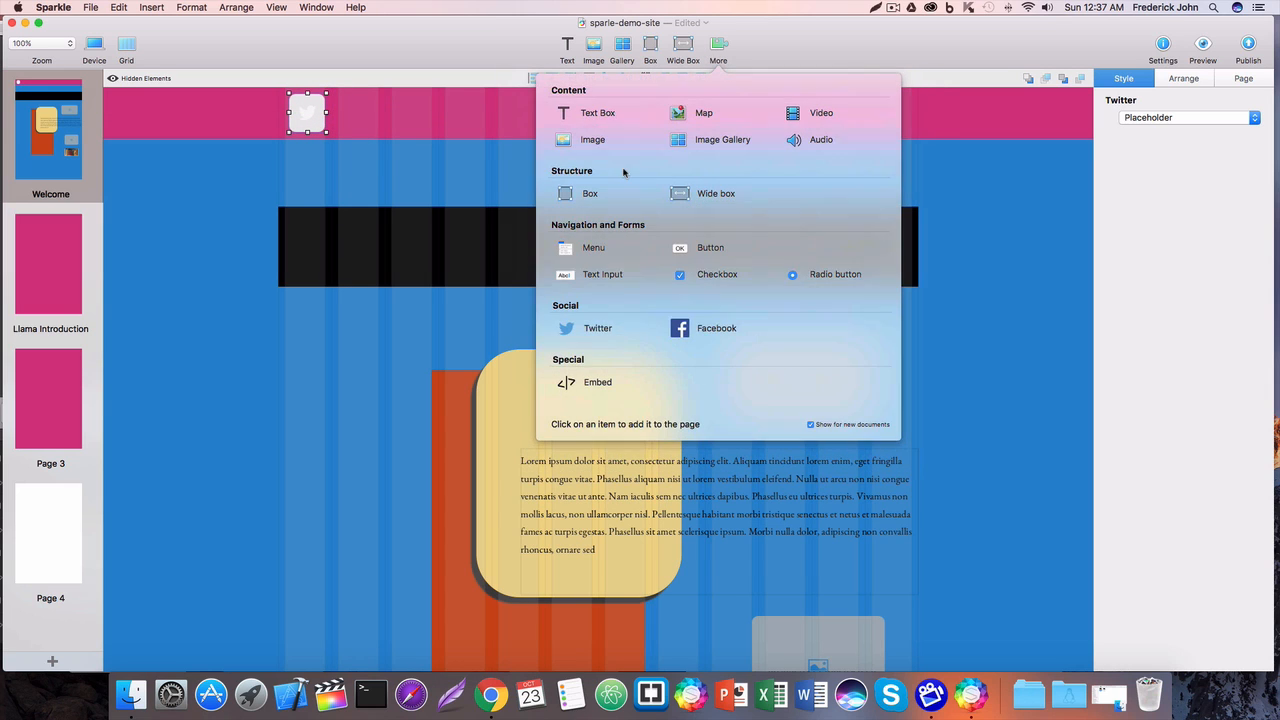
click(704, 332)
drag(686, 500, 378, 131)
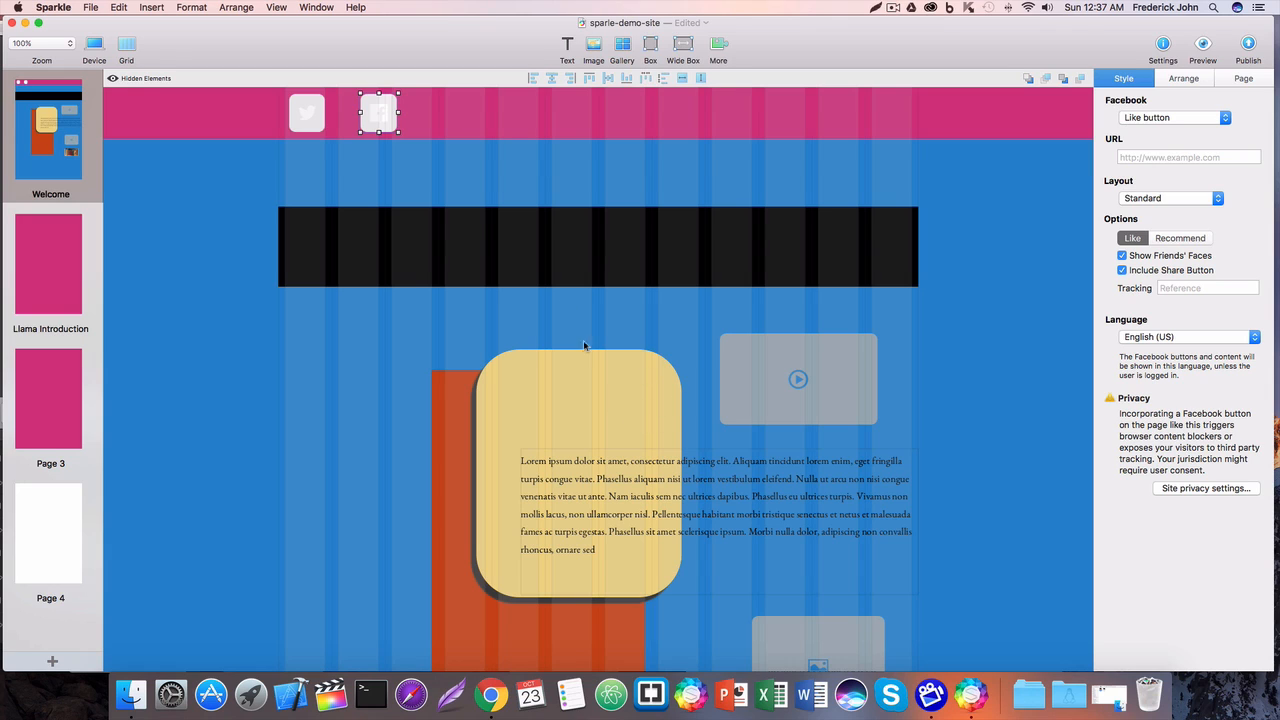
drag(387, 101, 390, 112)
mouse_move(388, 111)
mouse_down()
mouse_move(379, 130)
mouse_move(377, 109)
mouse_up()
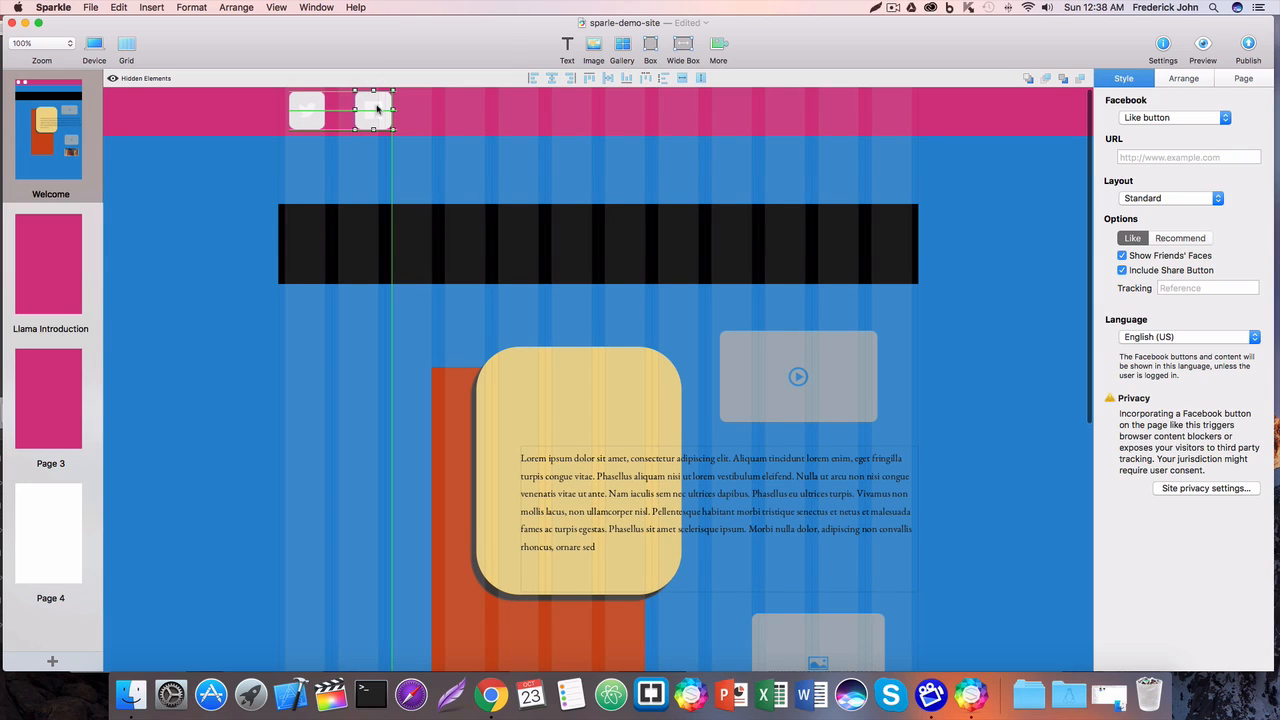
drag(377, 109, 371, 108)
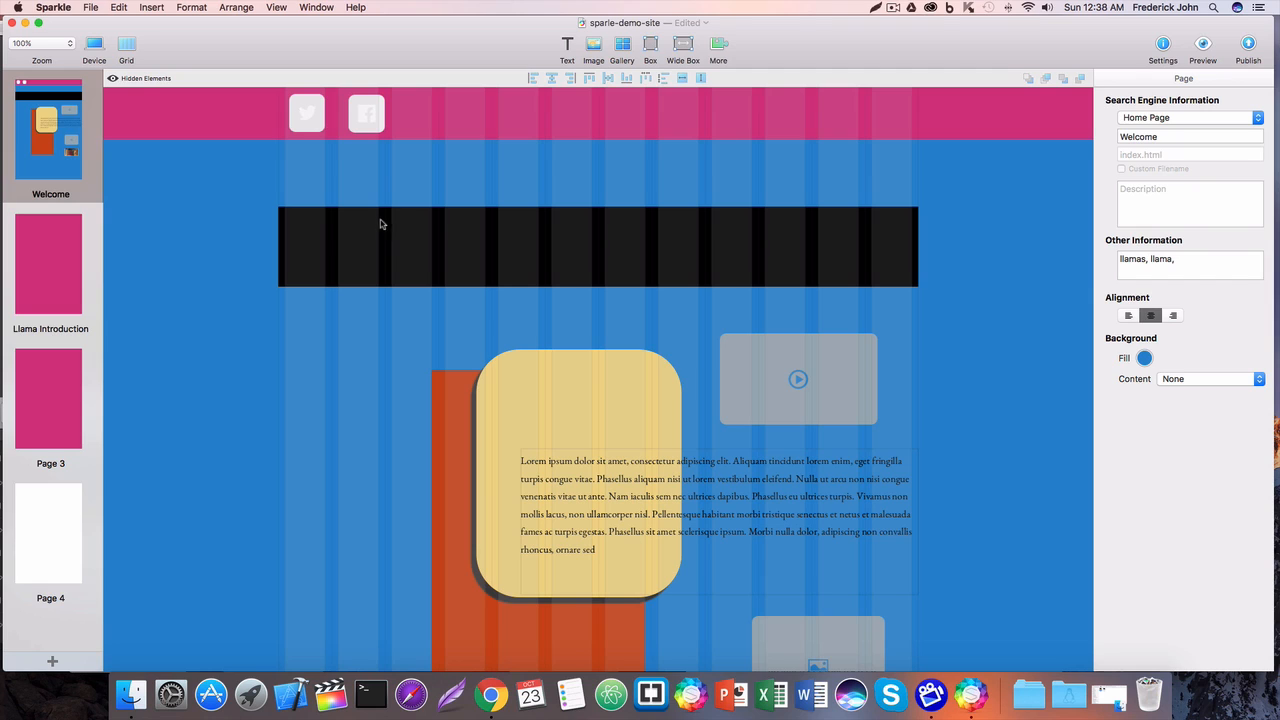
Review the boxes, text and image placeholders on the Welcome page and the list of elements that can be inserted
scroll(226, 435, down, 2)
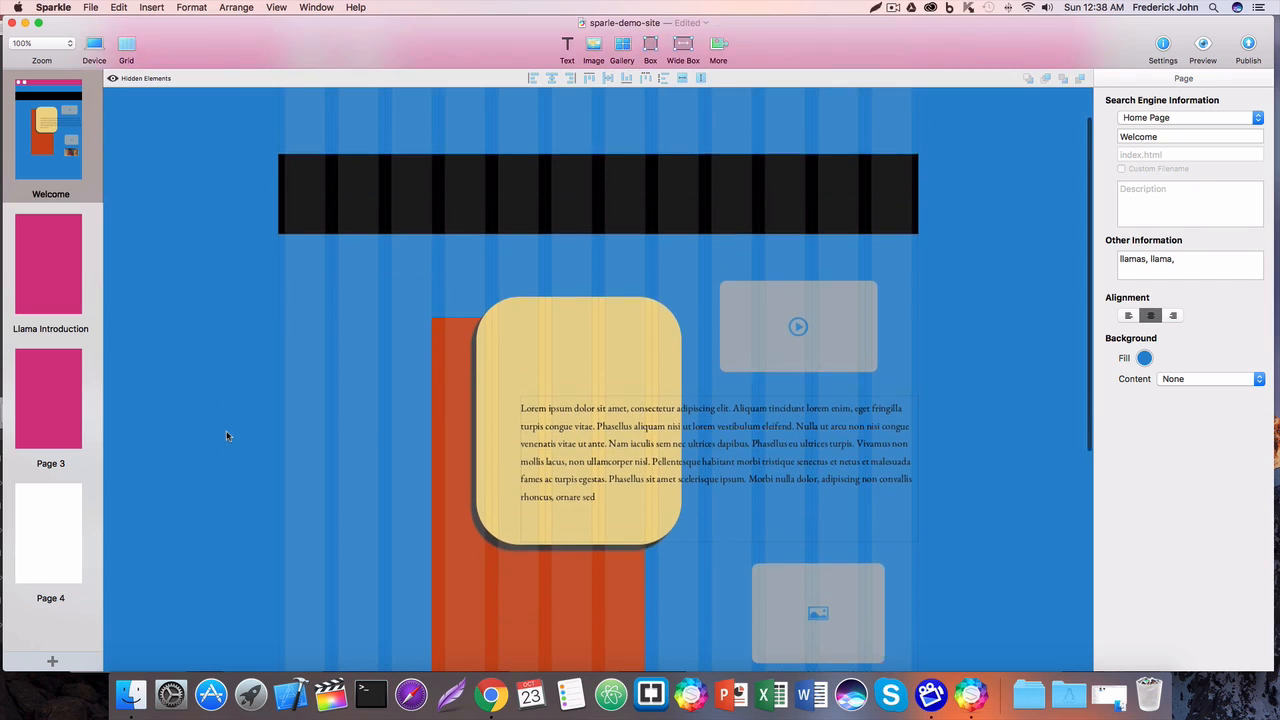
scroll(226, 435, up, 2)
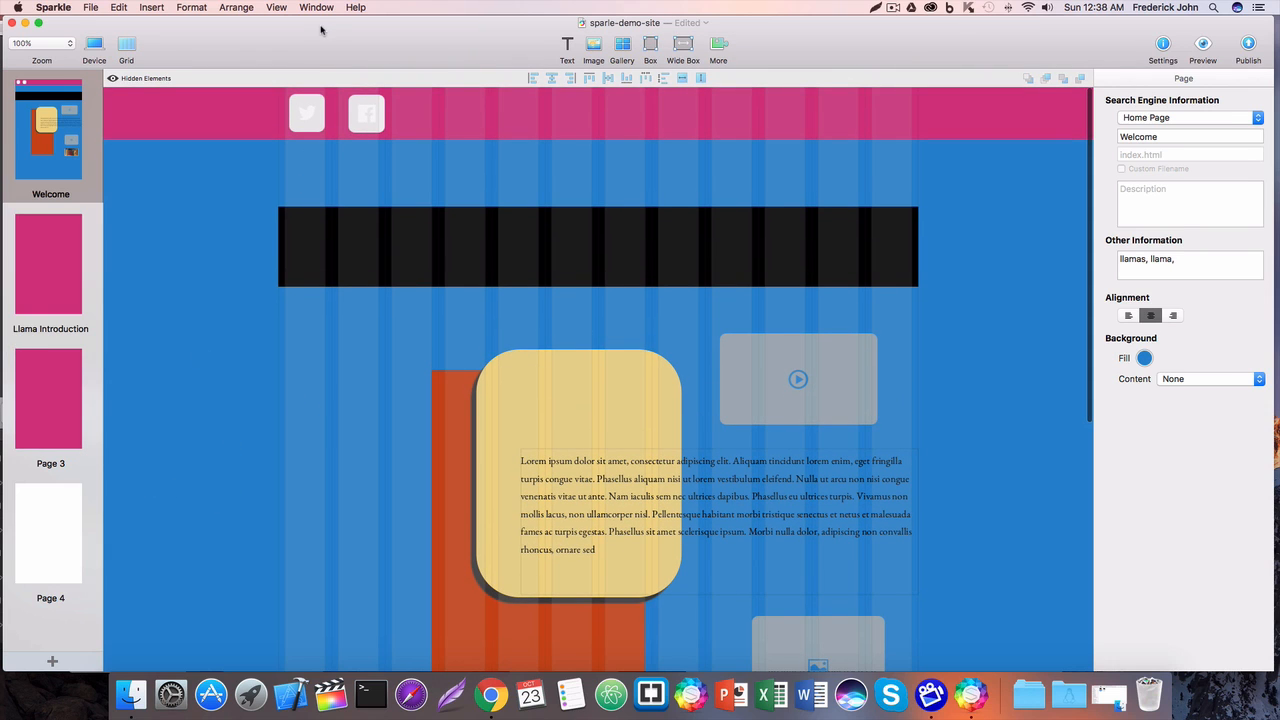
drag(320, 27, 317, 27)
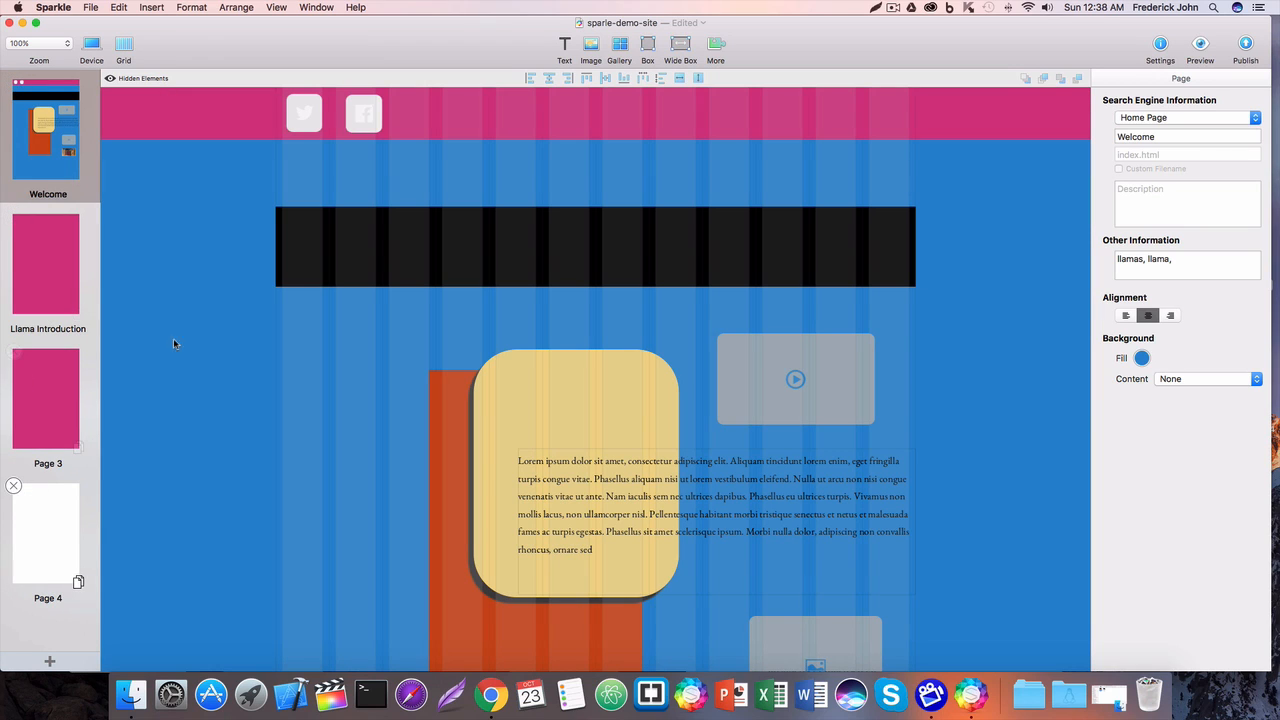
click(634, 258)
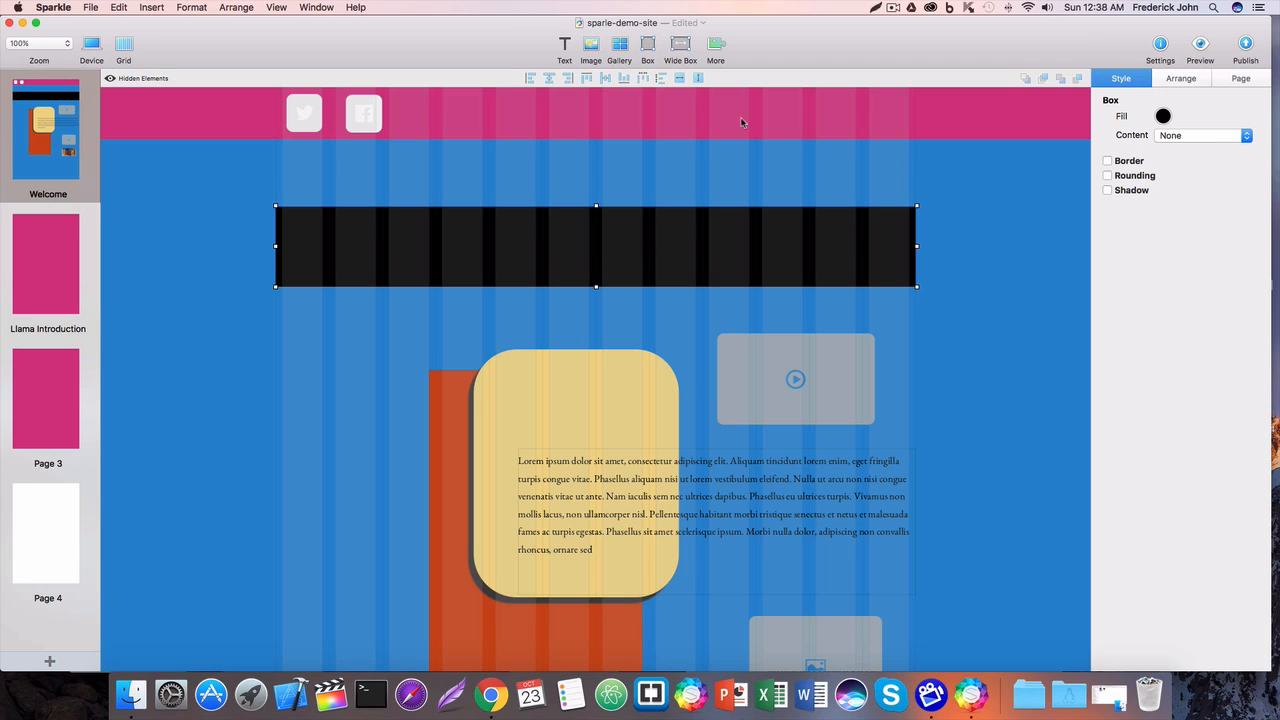
scroll(433, 266, down, 2)
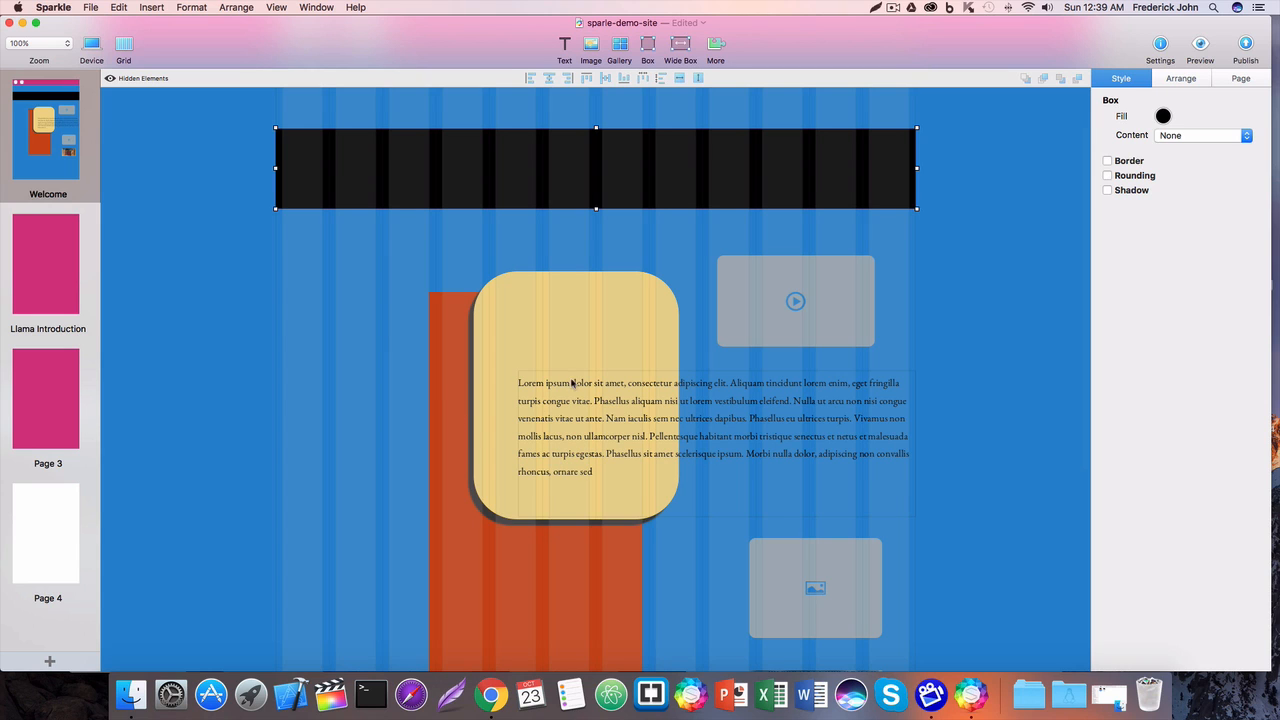
scroll(433, 393, down, 1)
click(759, 396)
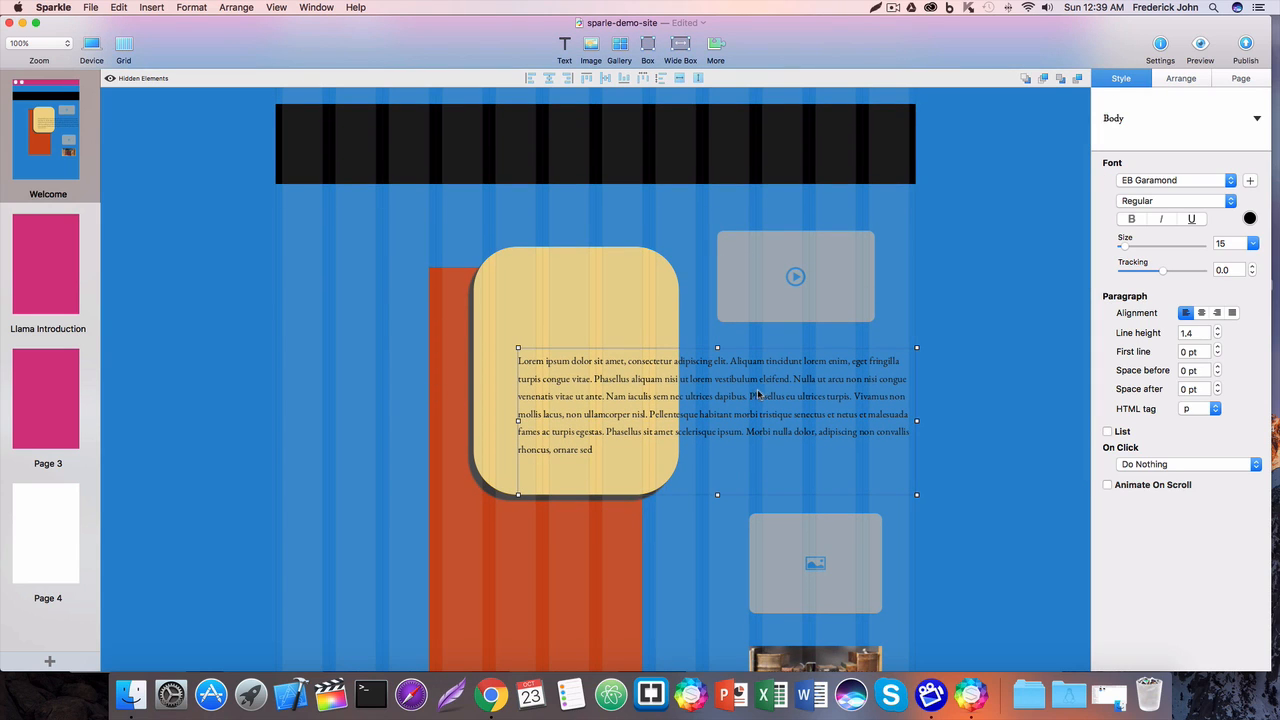
click(618, 571)
click(843, 570)
scroll(840, 509, down, 2)
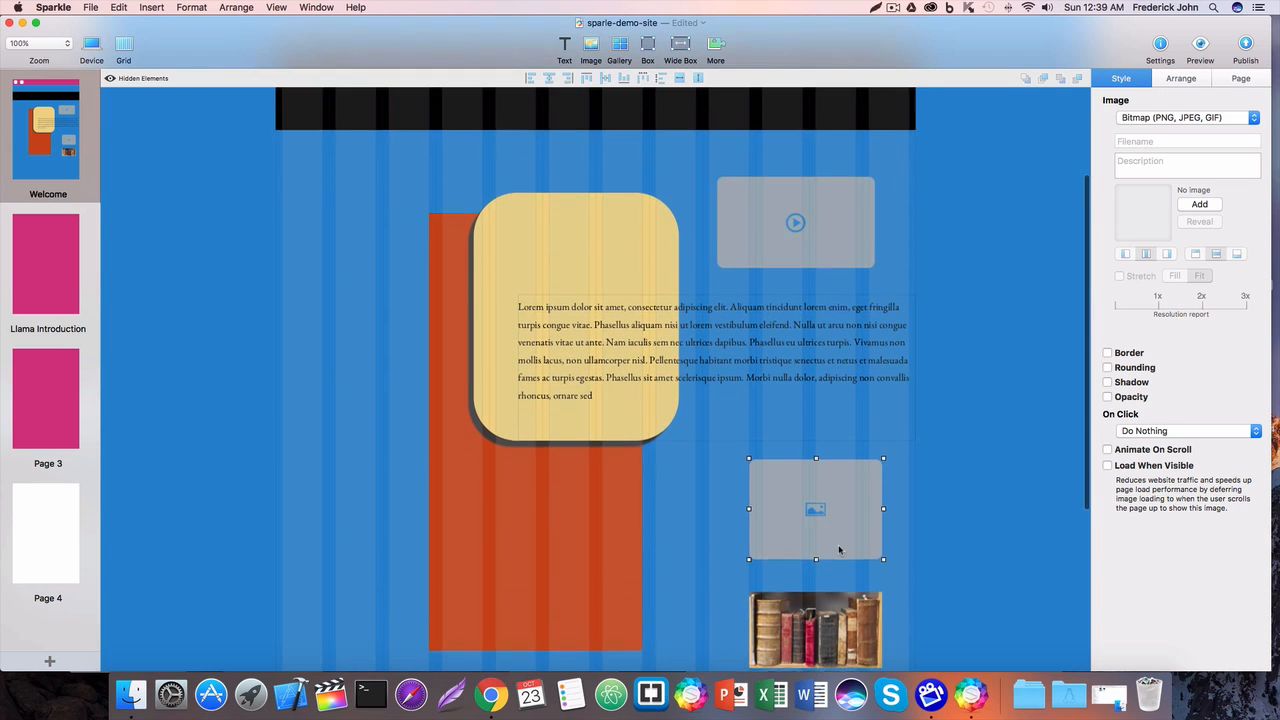
scroll(780, 350, up, 3)
click(718, 48)
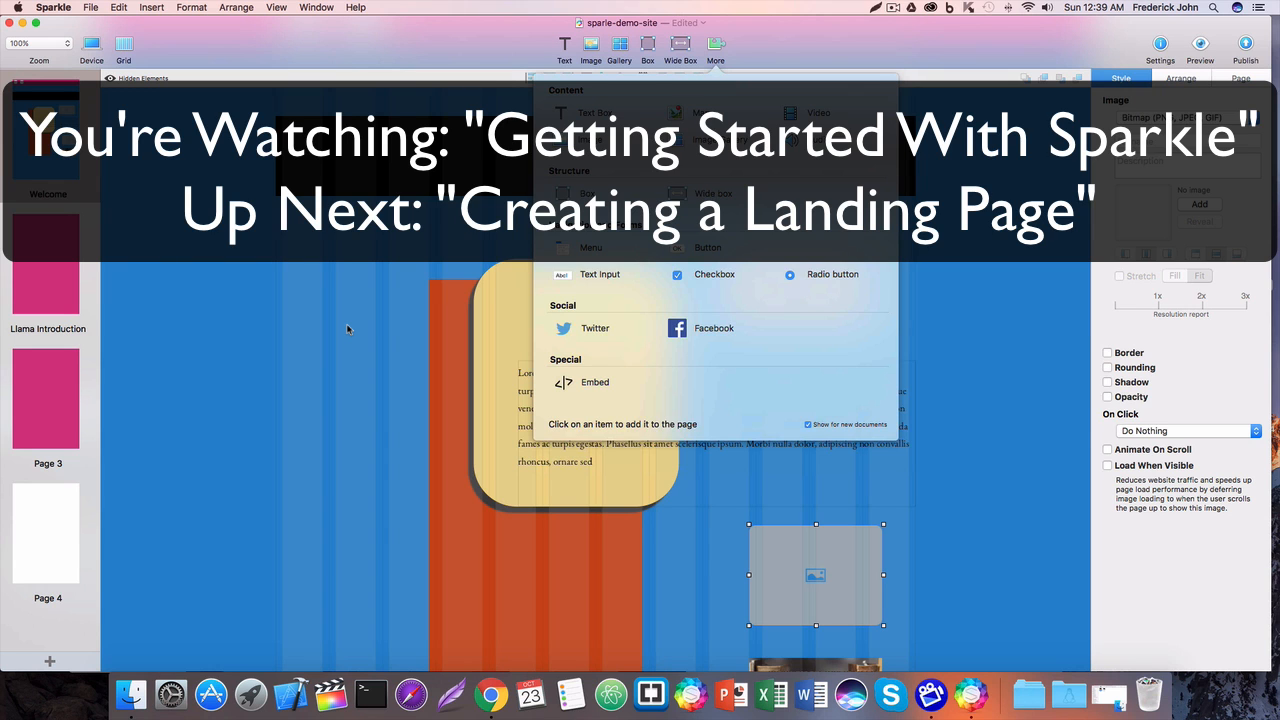
click(348, 329)
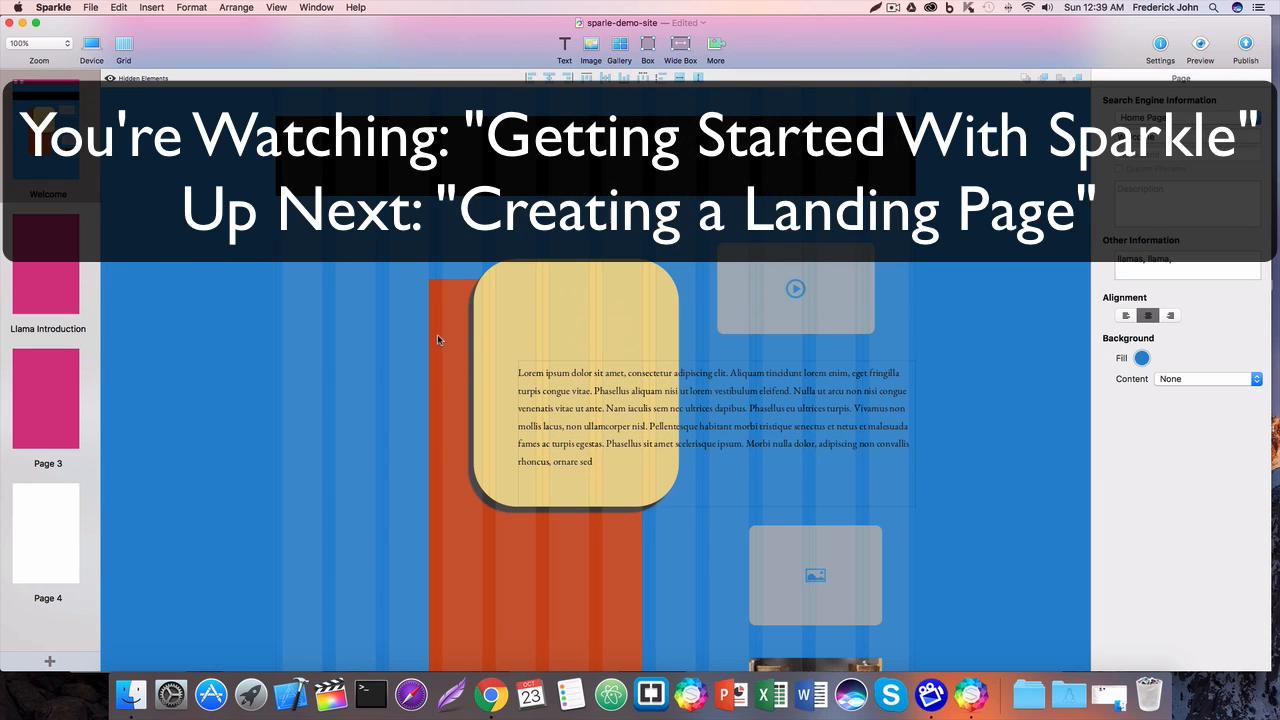